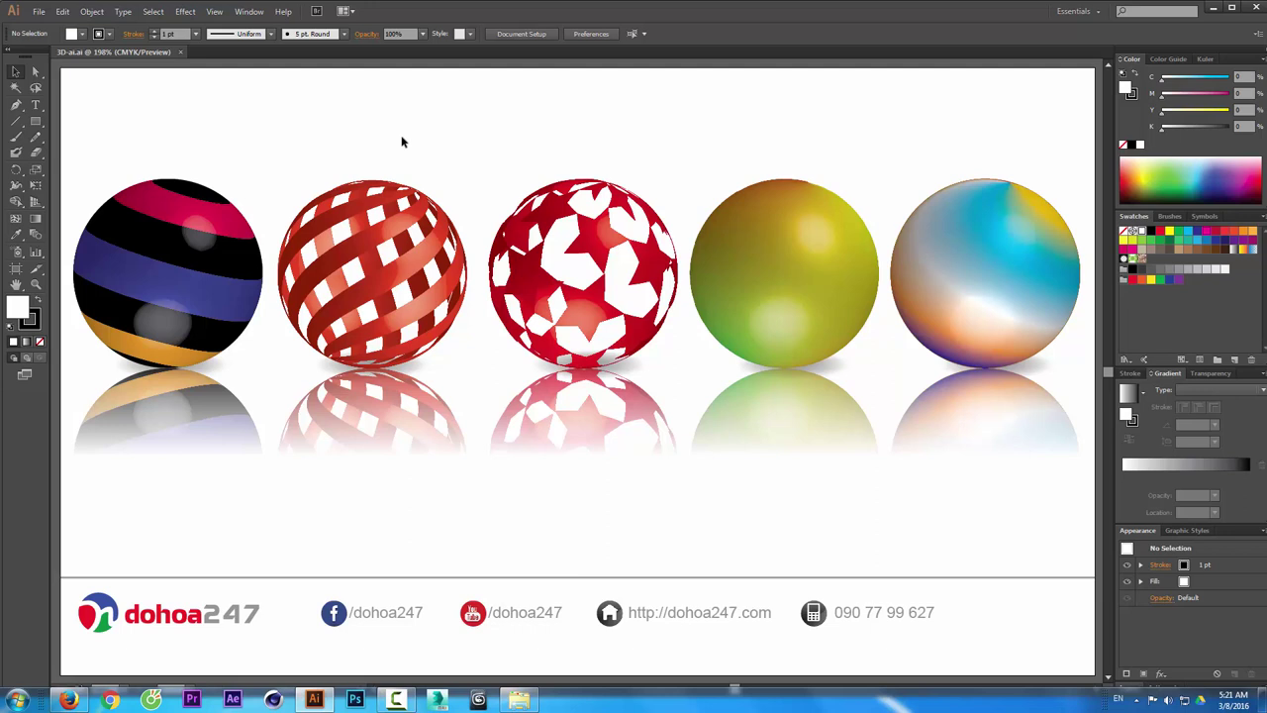
- Zoom out until the whole sphere artboard is visible, then switch to artboard editing
click(38, 285)
click(216, 12)
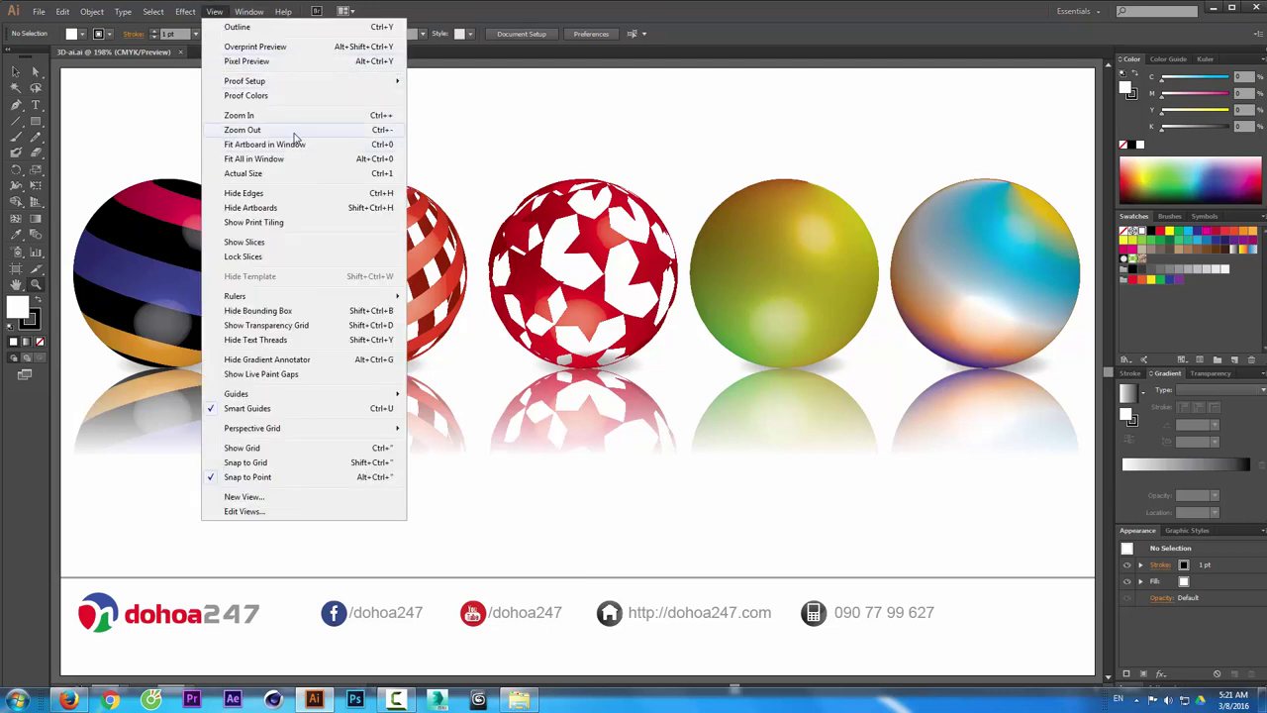
click(293, 132)
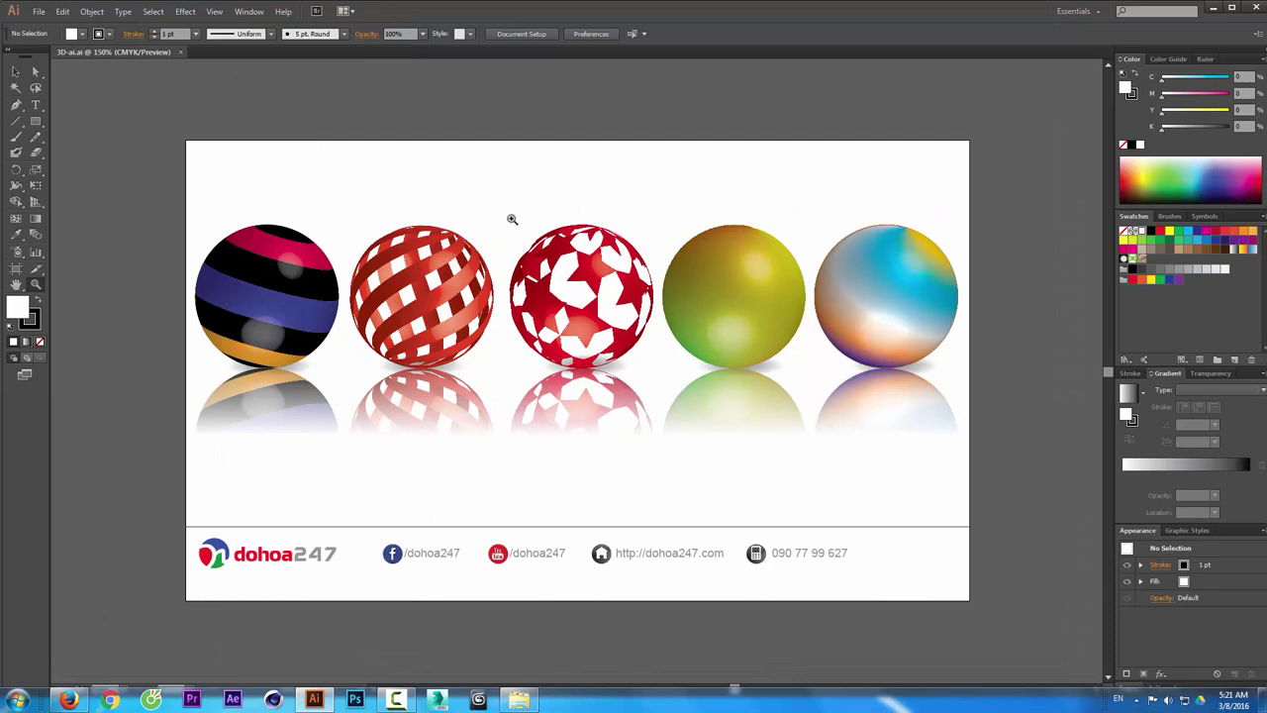
key(ctrl+minus)
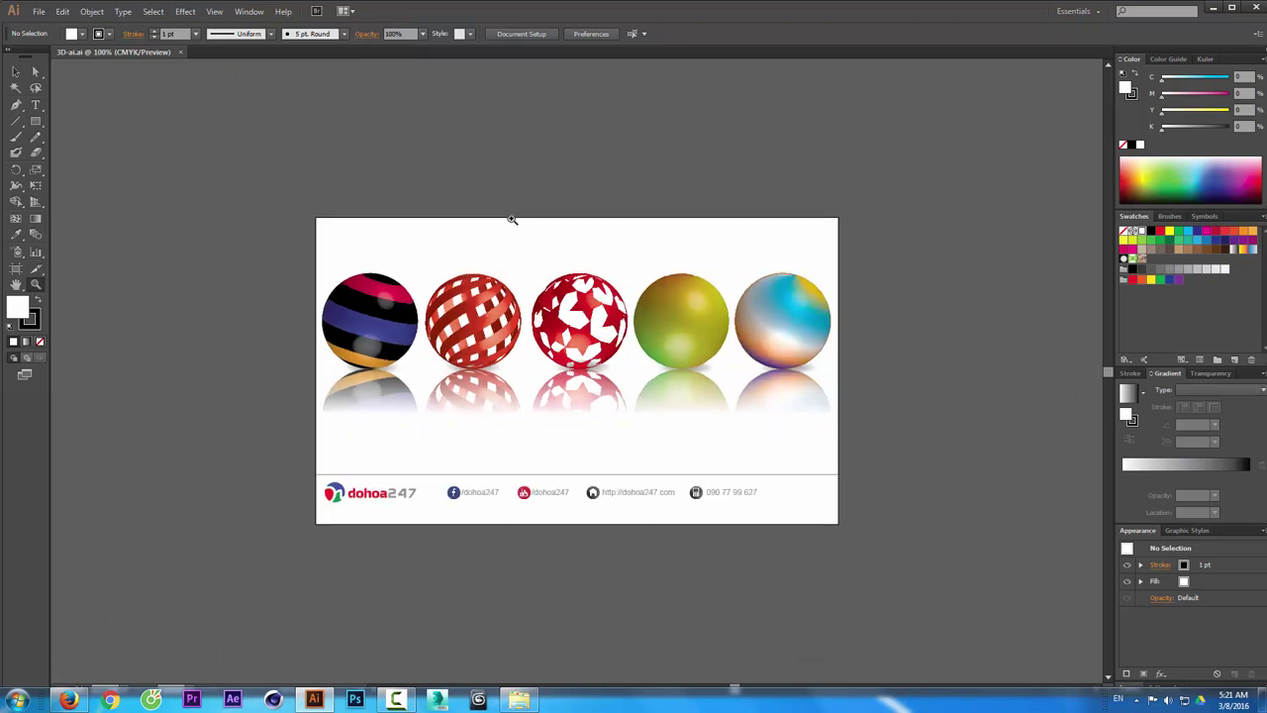
click(14, 77)
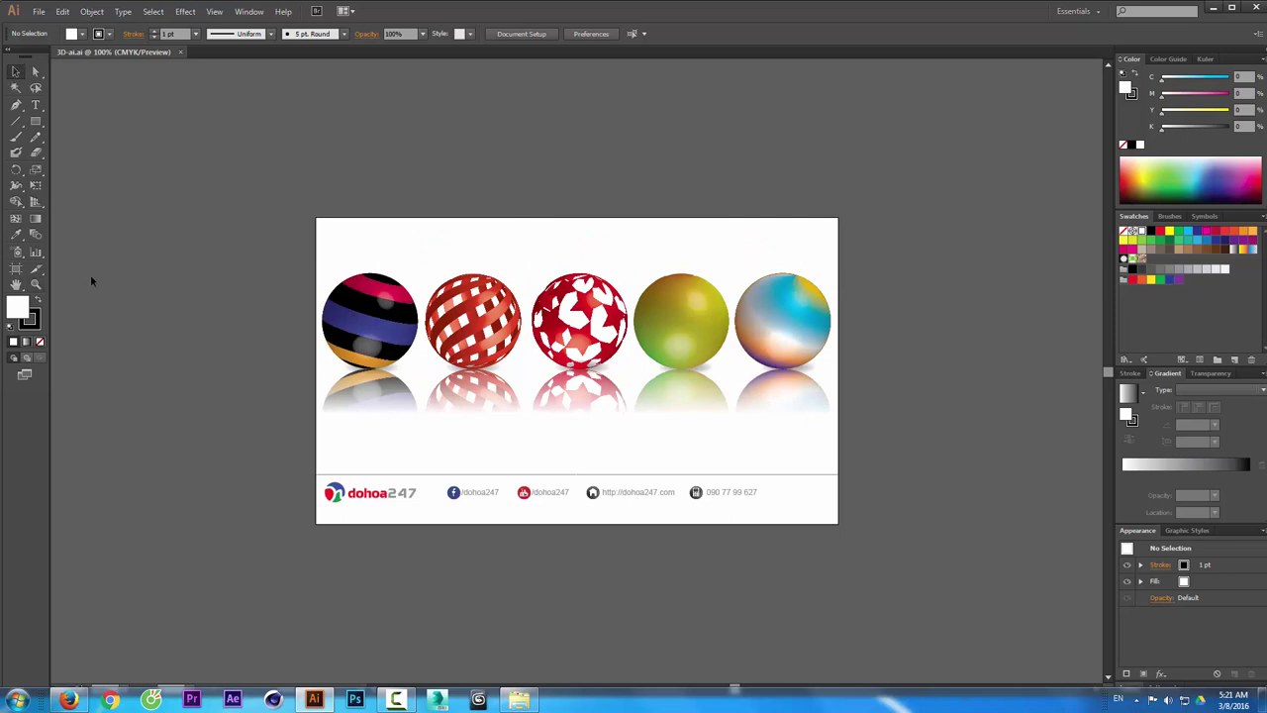
click(16, 280)
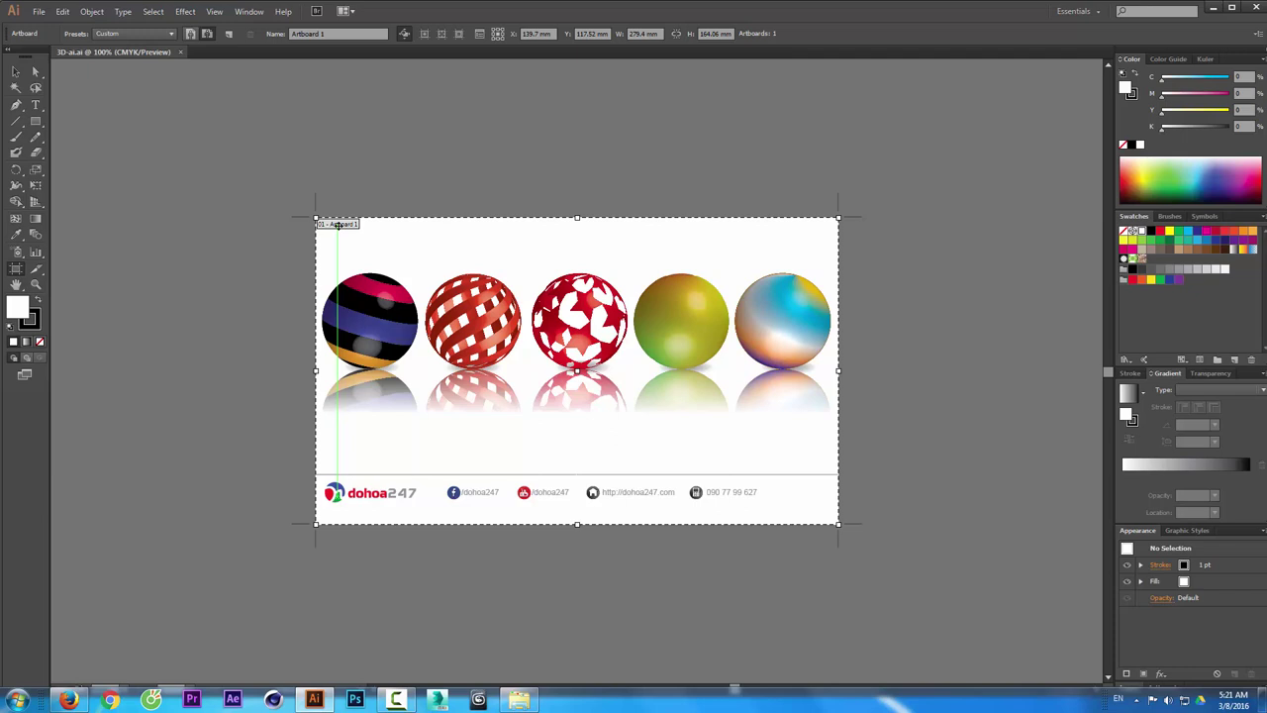
- Alt-drag a copy of the sphere artboard to sit below the original
drag(338, 225, 348, 575)
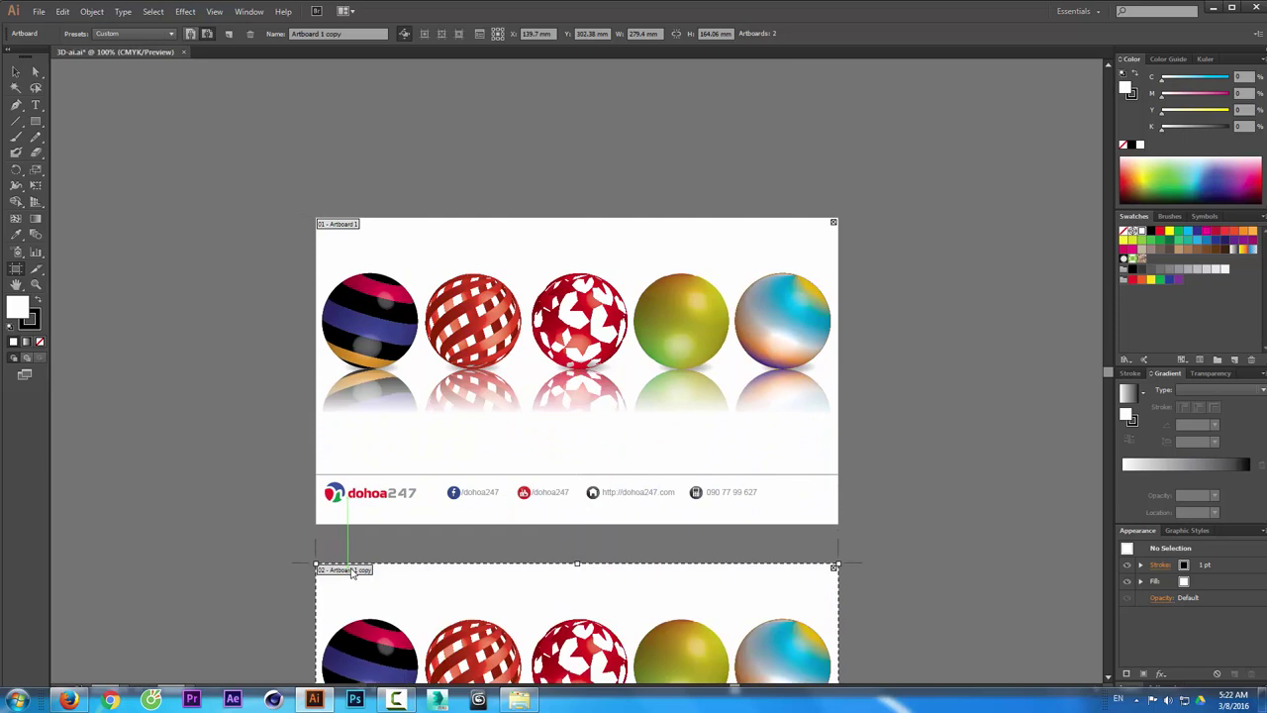
scroll(396, 459, down, 1)
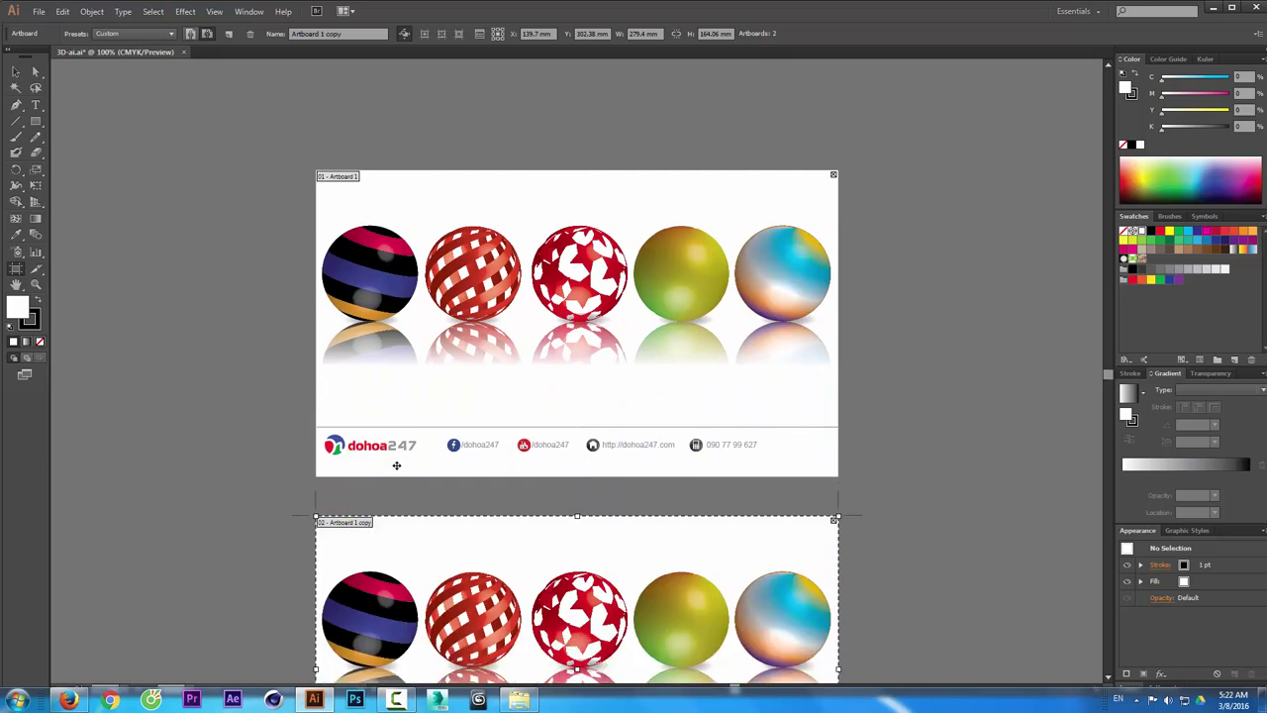
scroll(396, 465, down, 1)
scroll(396, 465, up, 1)
- Delete all spheres and reflections from the upper artboard, keeping its footer
click(14, 72)
drag(315, 221, 800, 405)
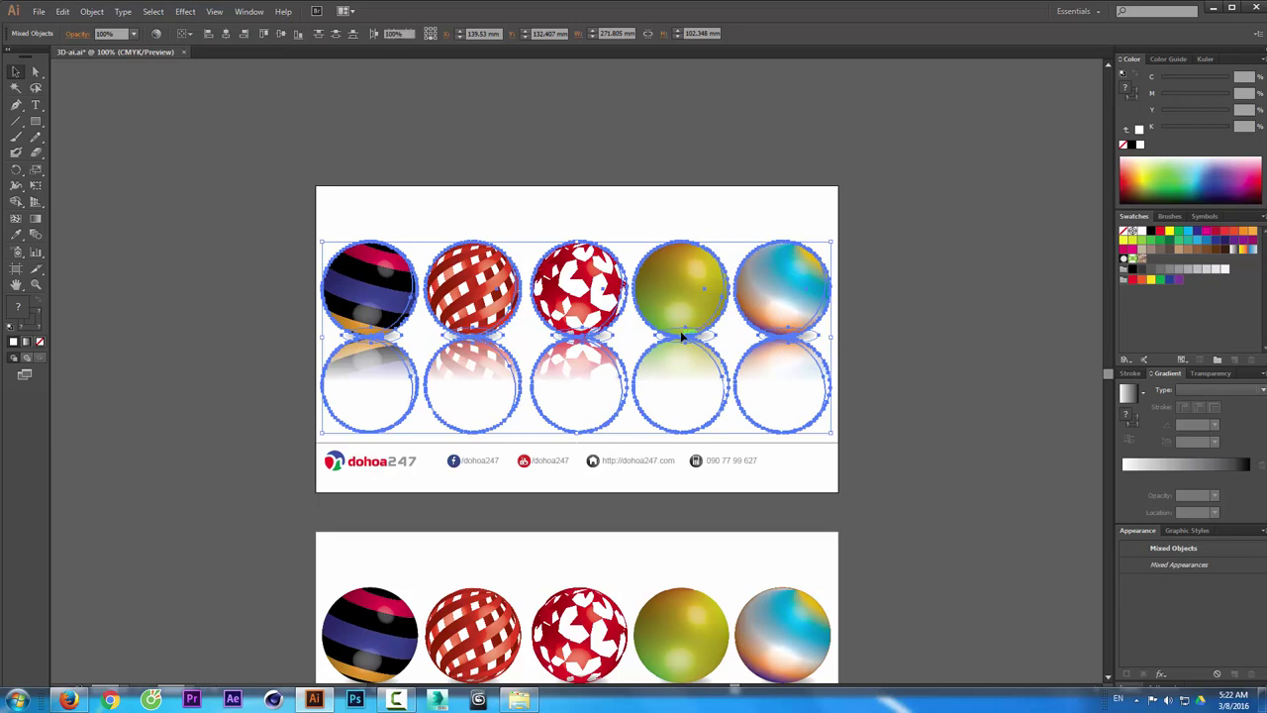
key(Delete)
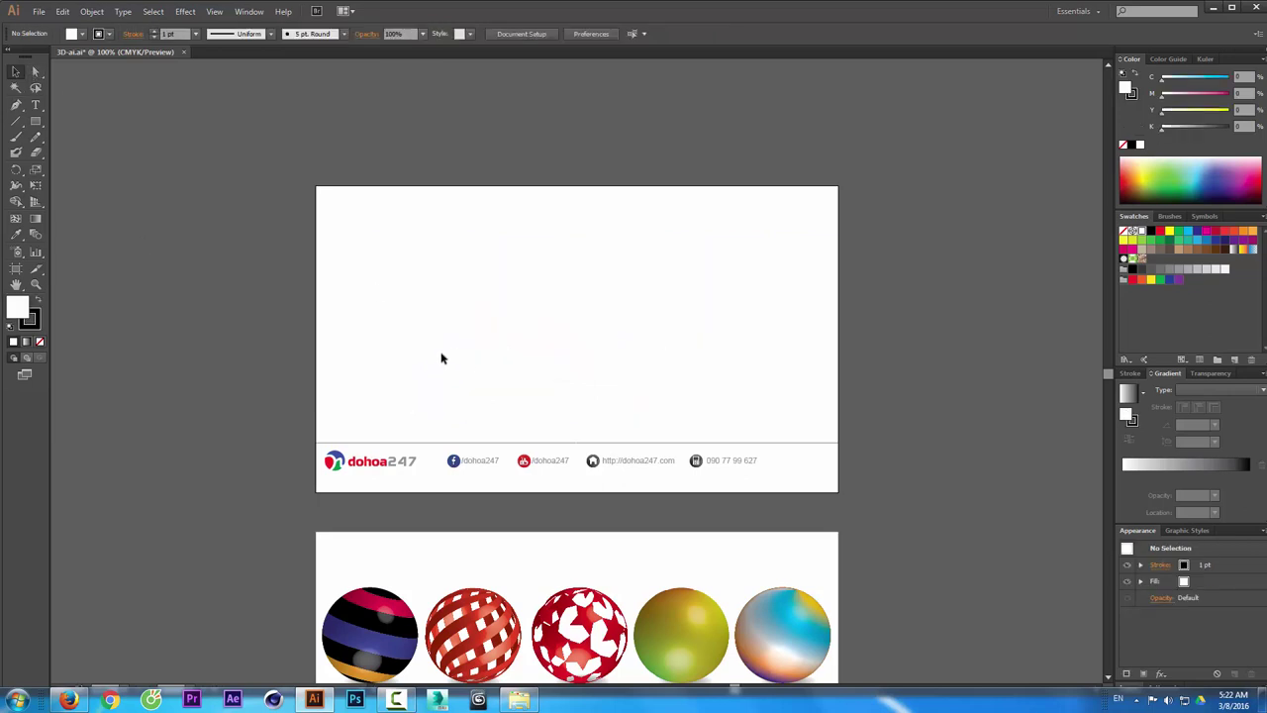
- Marquee-zoom into the artboards and browse the Effect > 3D menu without choosing anything
click(35, 284)
scroll(666, 532, down, 1)
scroll(666, 531, down, 2)
scroll(666, 531, down, 2)
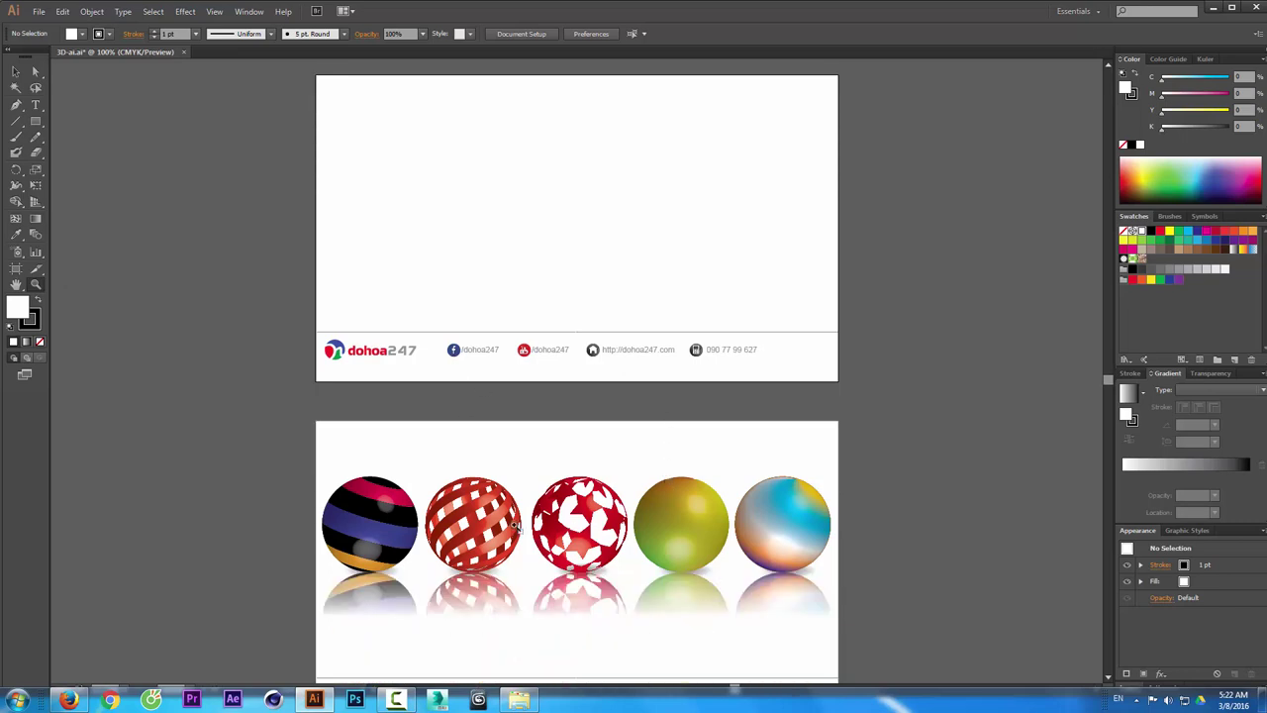
mouse_move(291, 408)
mouse_down()
mouse_move(684, 654)
mouse_move(839, 655)
mouse_up()
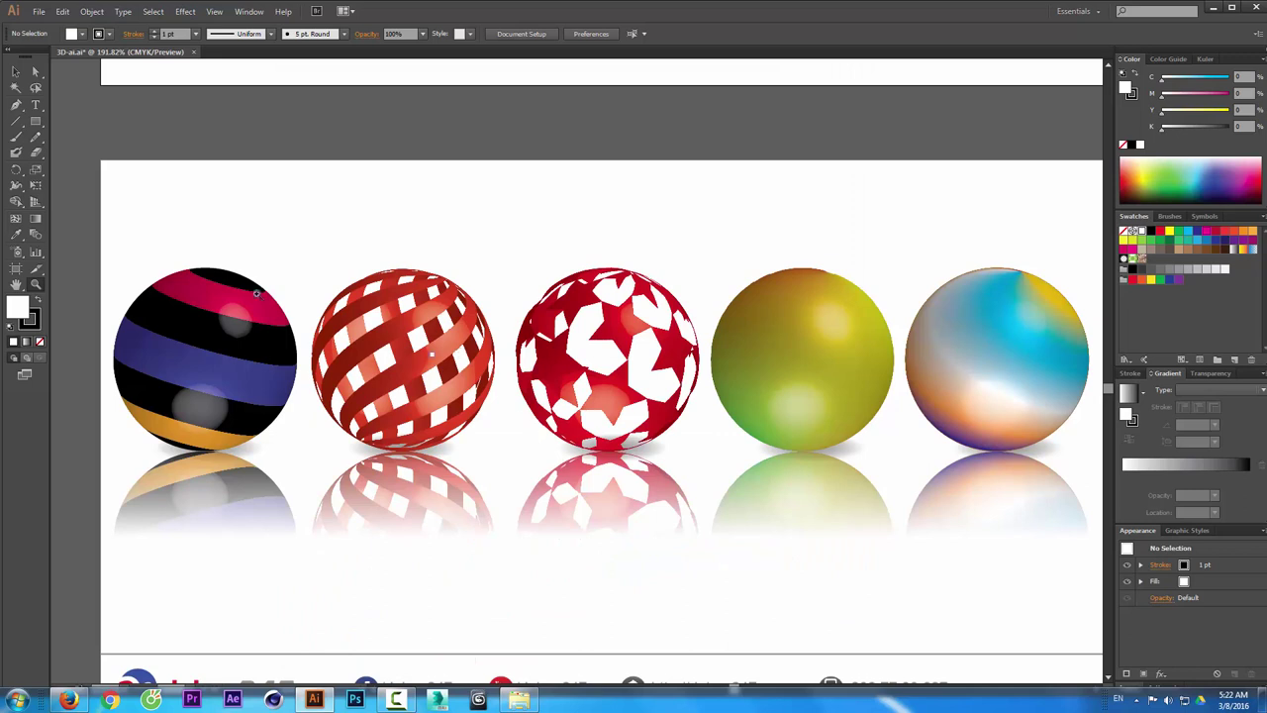
click(15, 72)
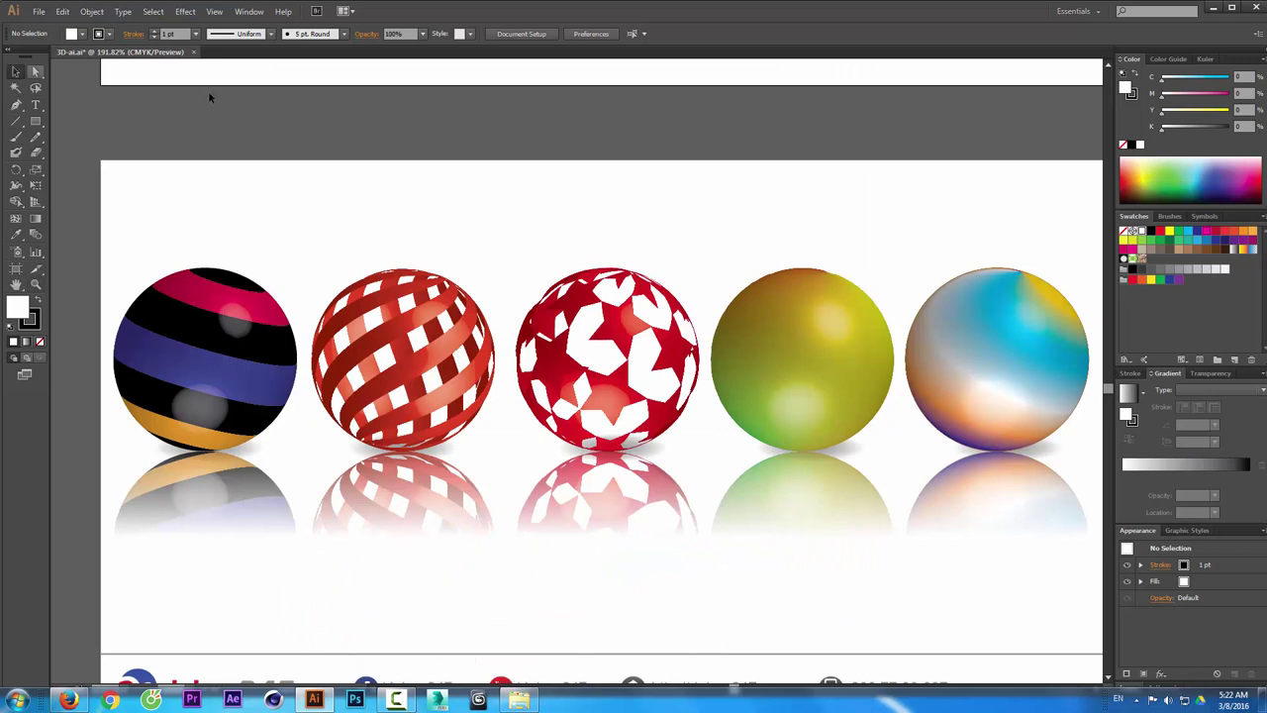
click(185, 10)
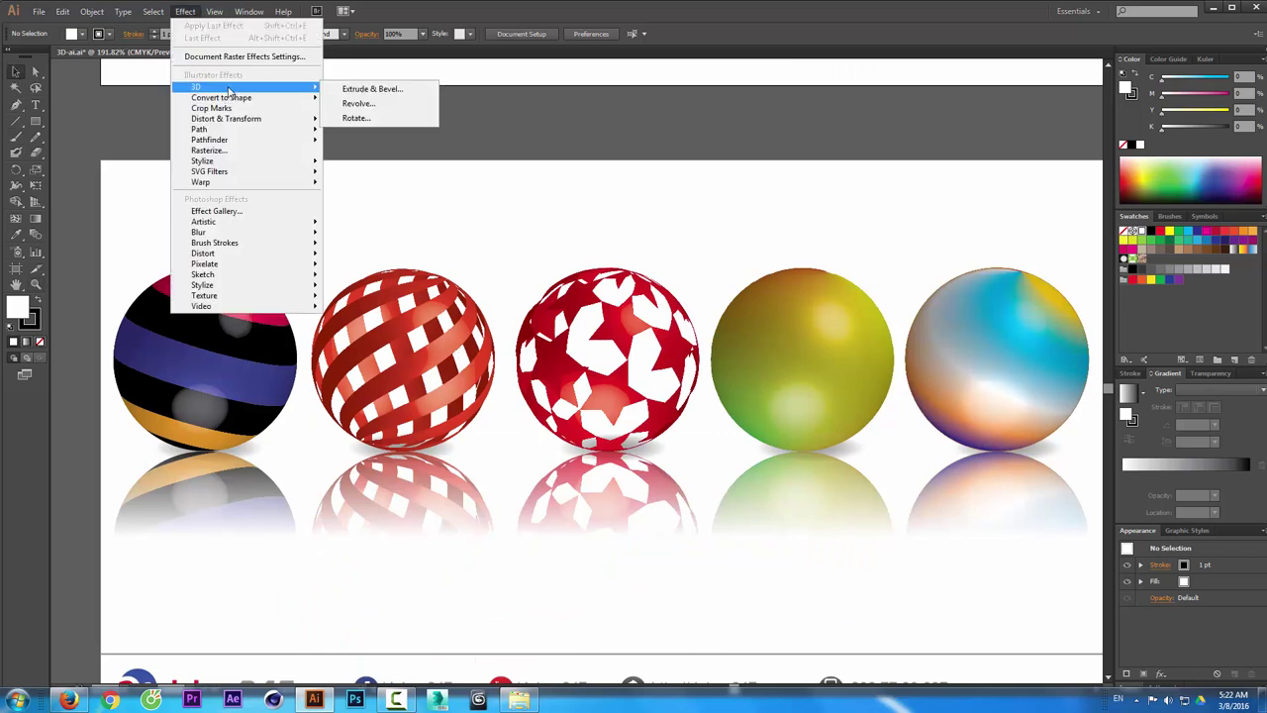
mouse_move(196, 87)
click(424, 186)
- Scroll back to the empty upper artboard above the dohoa247 footer
scroll(503, 186, up, 2)
scroll(501, 186, up, 2)
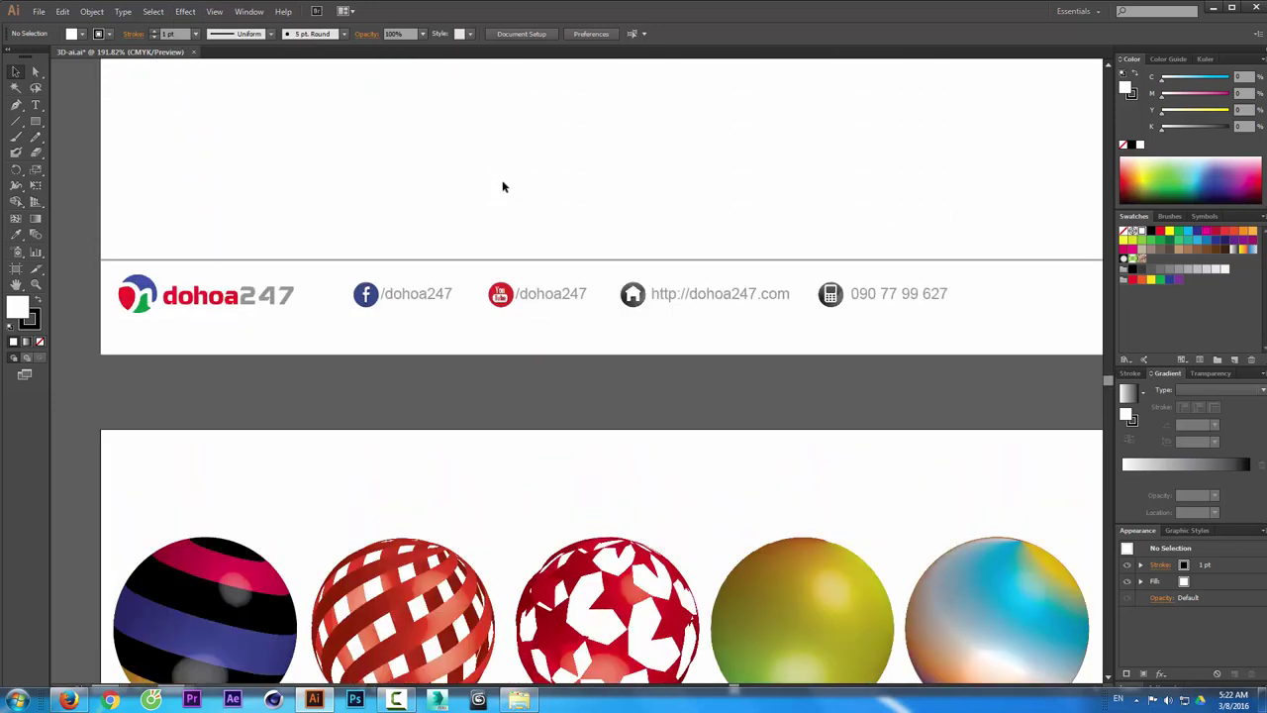
scroll(502, 186, up, 4)
scroll(502, 184, up, 2)
scroll(500, 183, down, 2)
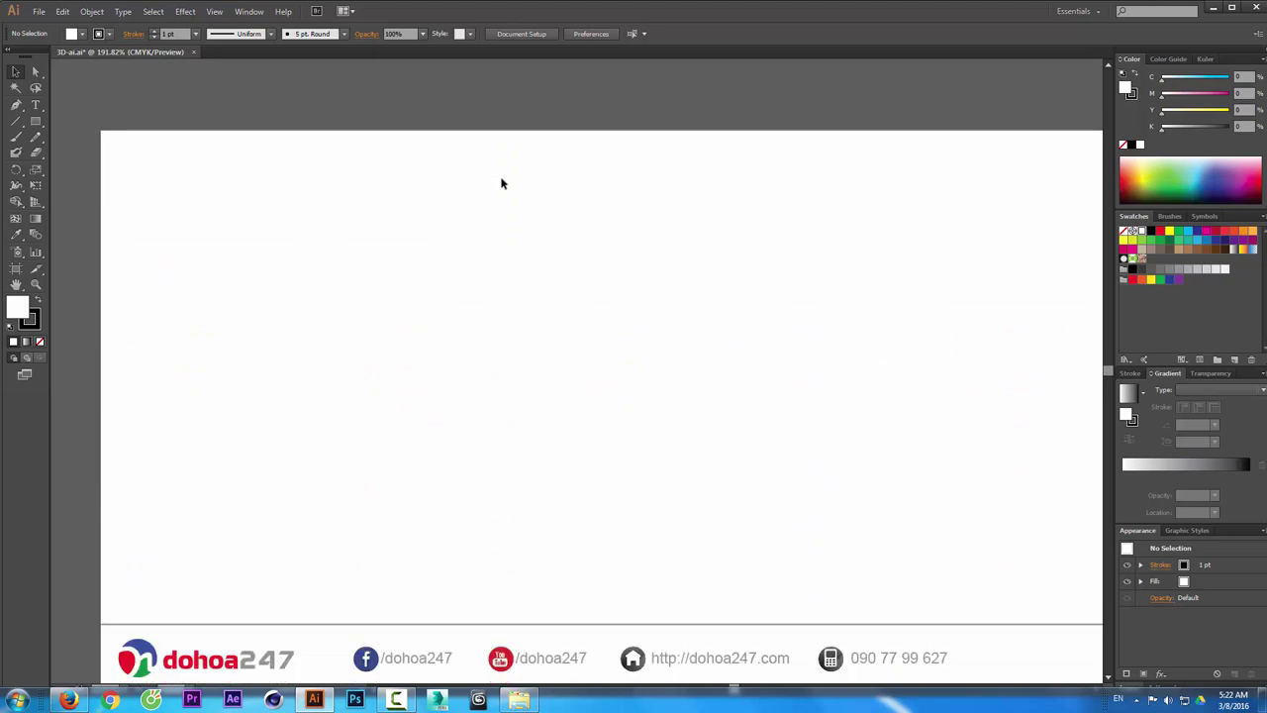
scroll(501, 183, down, 2)
scroll(462, 244, down, 2)
scroll(462, 247, down, 4)
scroll(461, 250, down, 2)
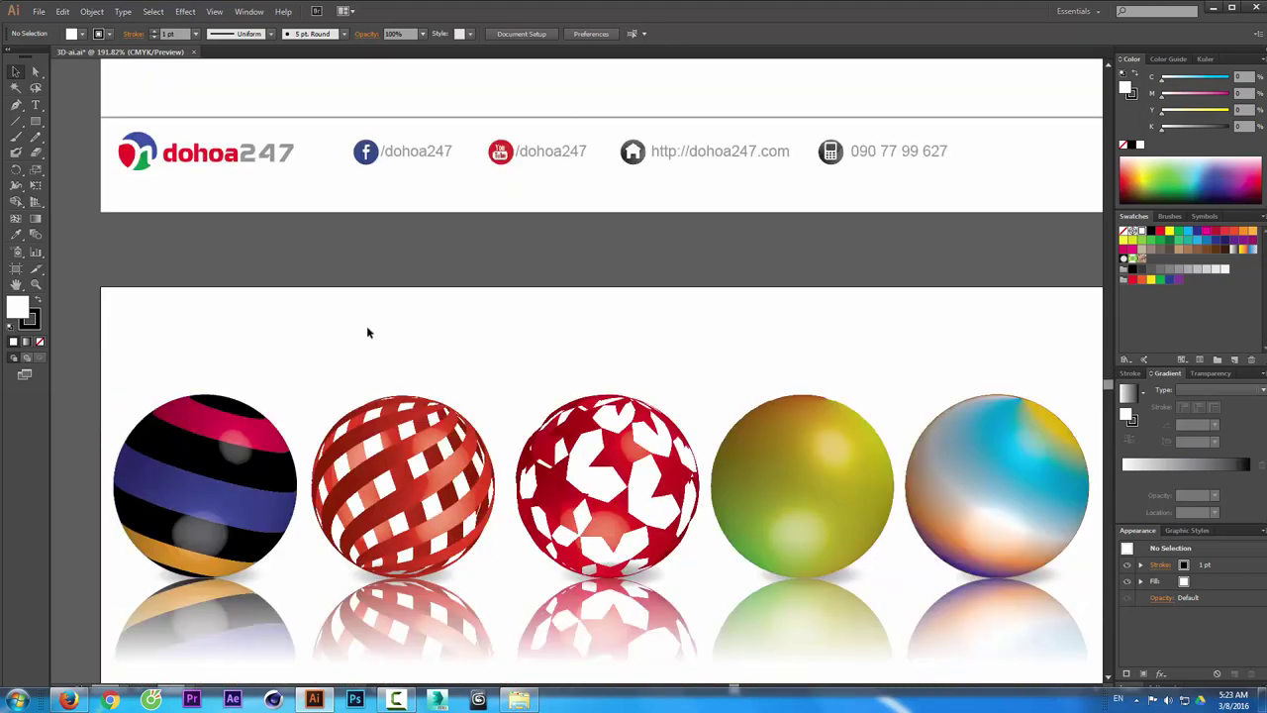
scroll(366, 331, up, 4)
scroll(367, 331, up, 4)
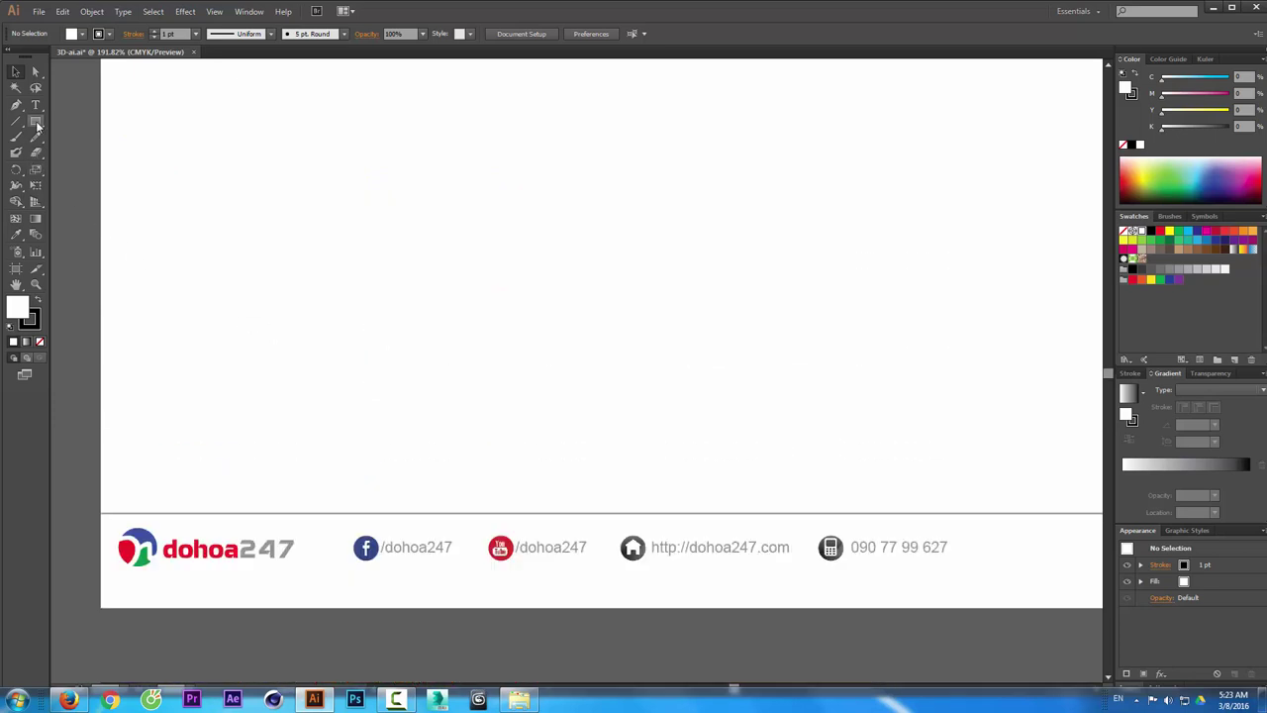
- Draw a circle about 52.6 mm wide with the Ellipse tool on the empty artboard
drag(36, 119, 92, 158)
click(92, 155)
drag(226, 140, 293, 204)
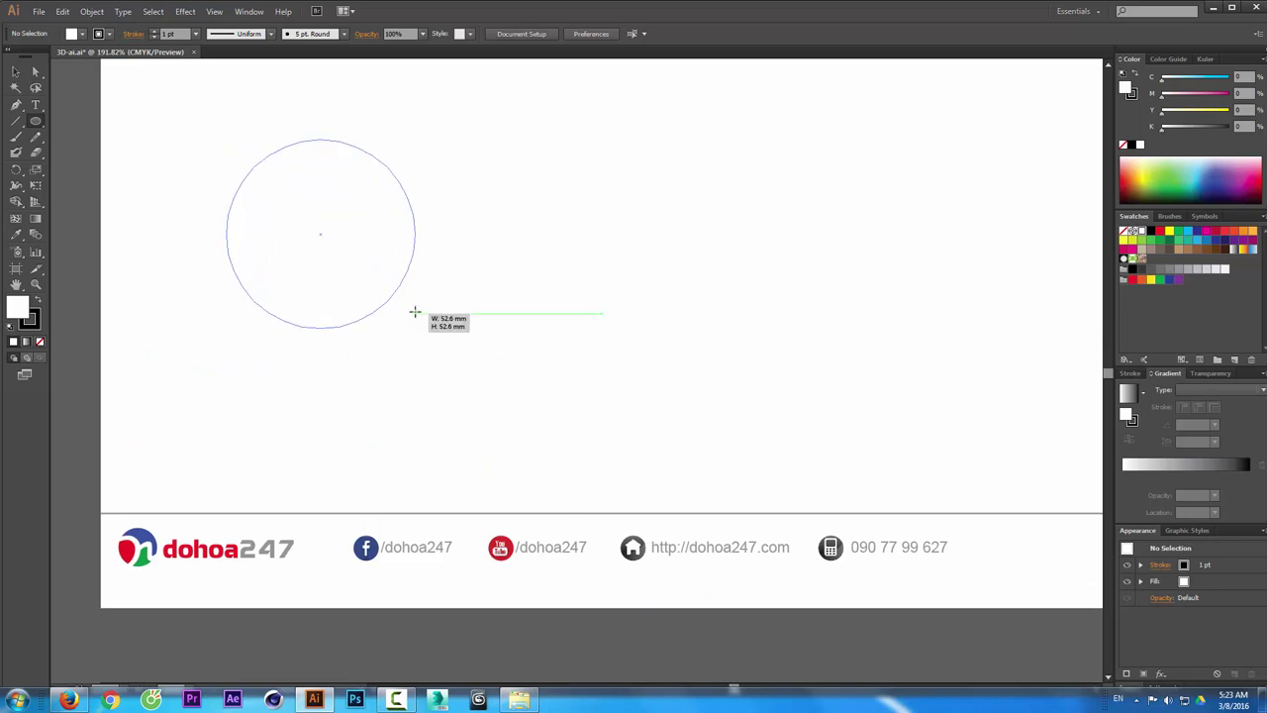
drag(293, 204, 416, 312)
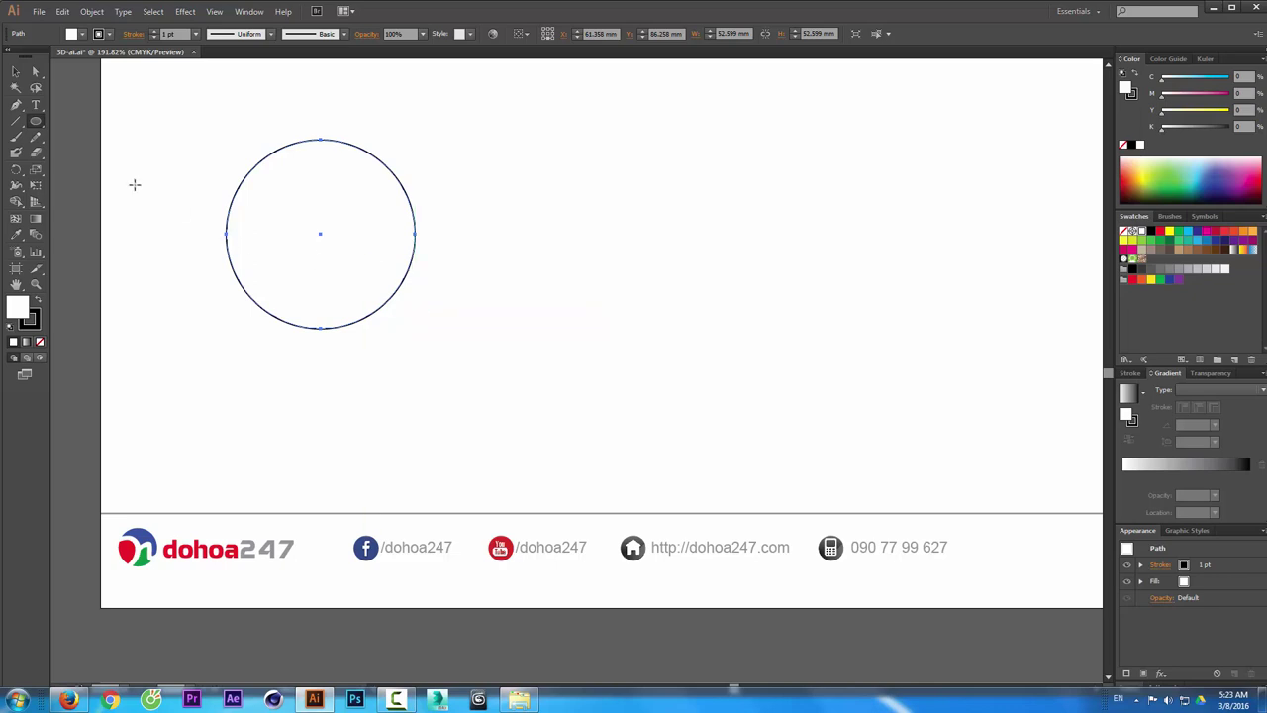
- Delete the circle's left anchor to leave a right half-arc, and set its fill to None
drag(35, 72, 124, 78)
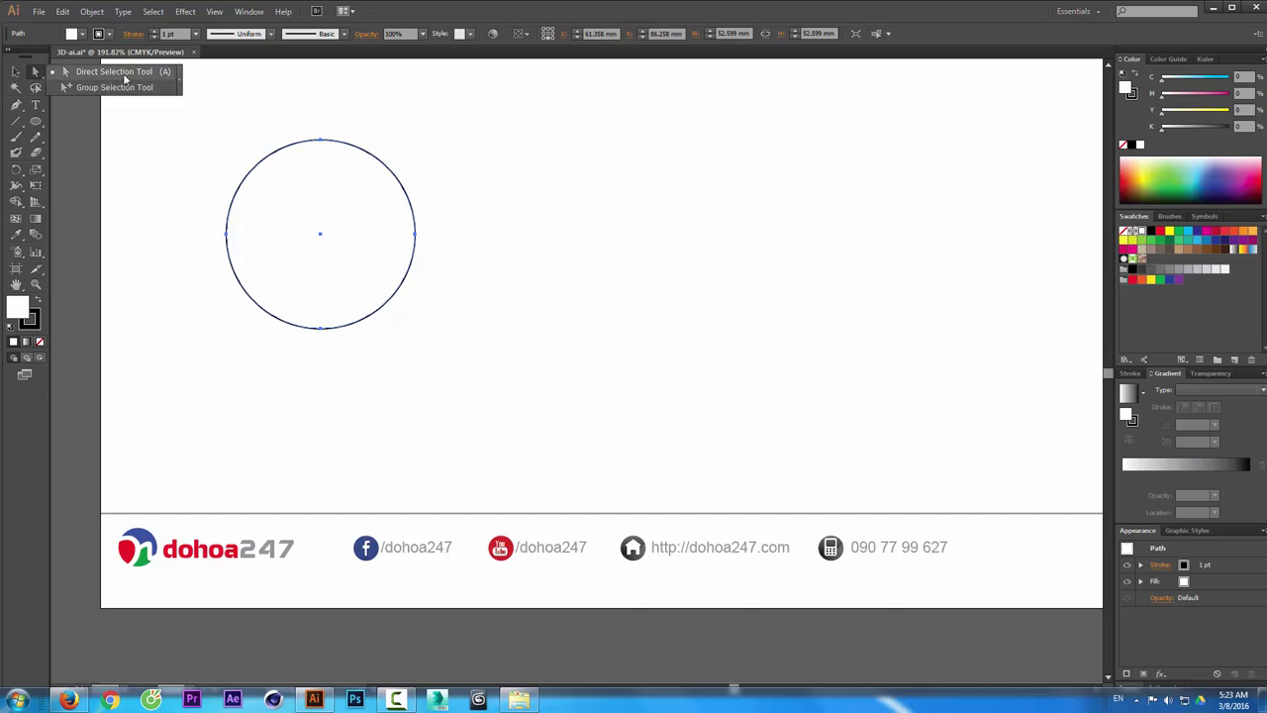
click(125, 78)
drag(188, 206, 248, 262)
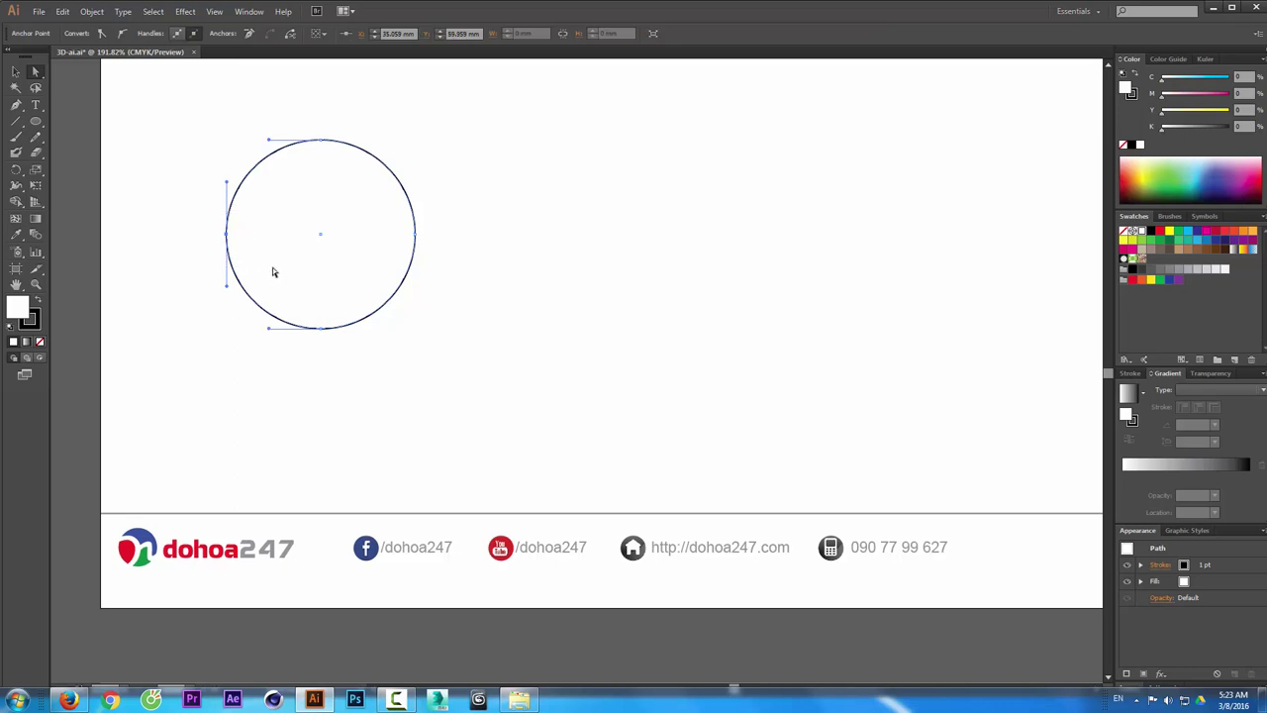
drag(35, 73, 67, 76)
drag(158, 186, 262, 260)
key(Delete)
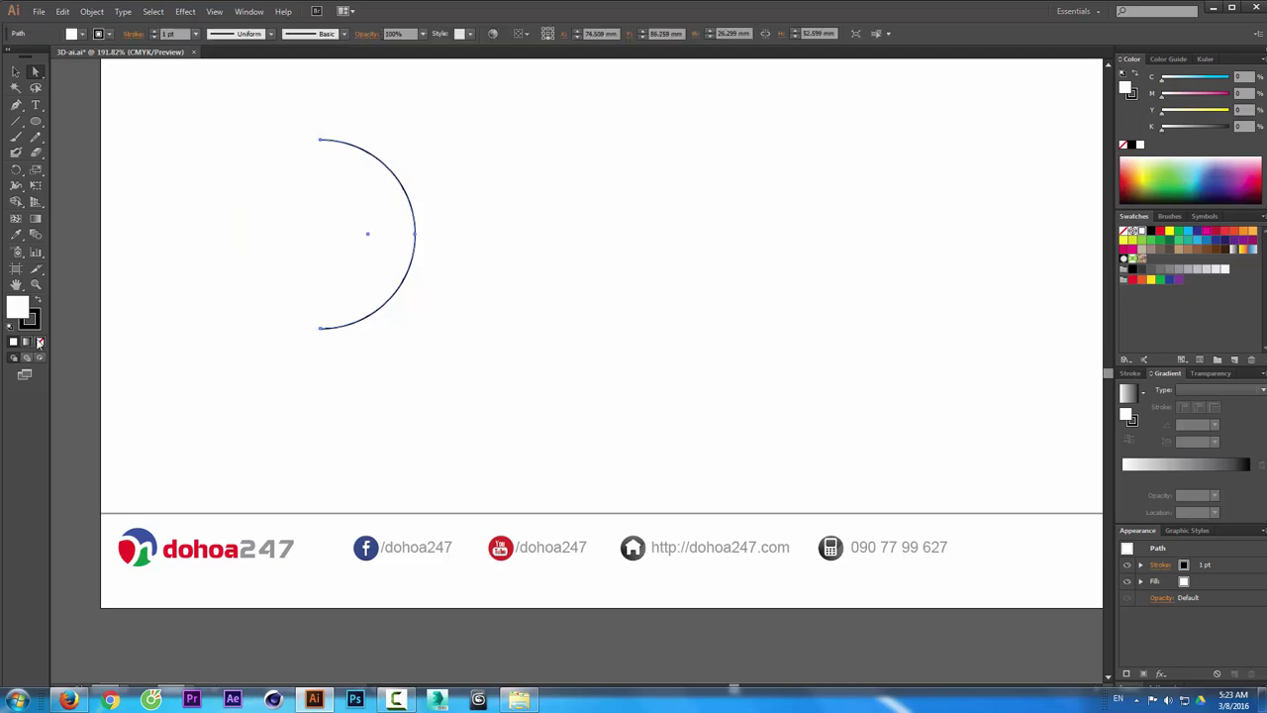
click(40, 343)
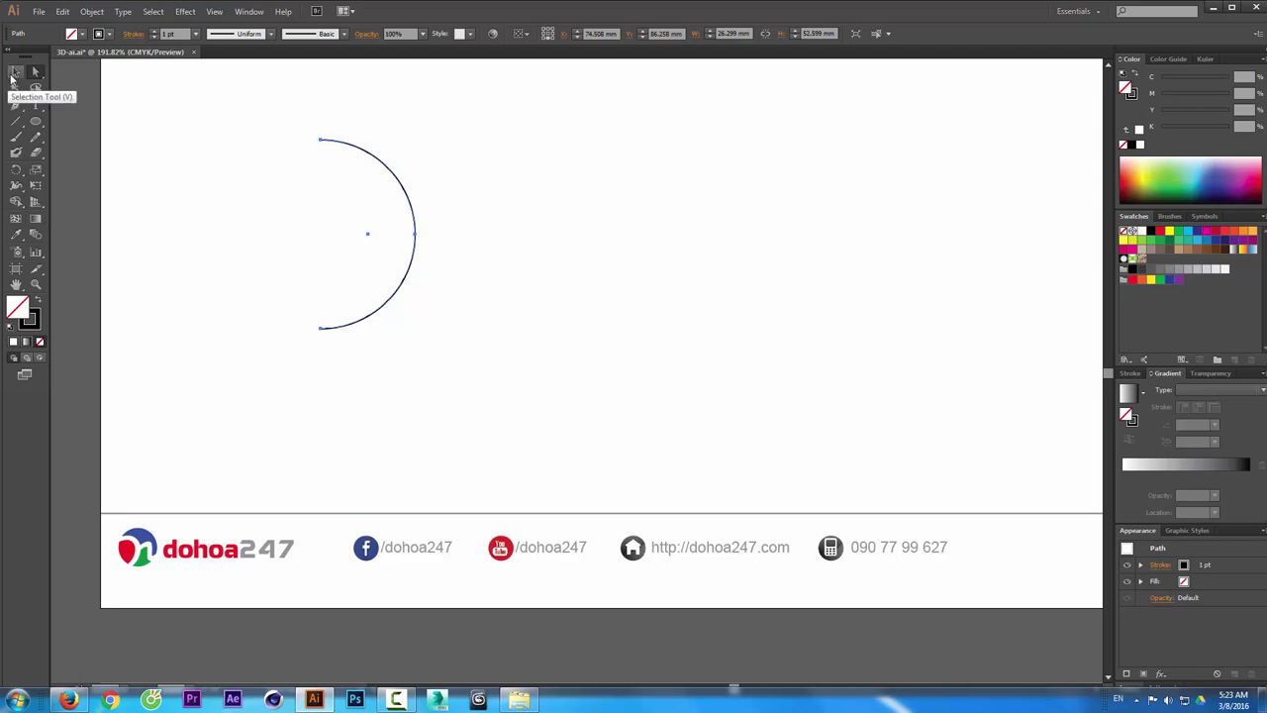
- Give the half-arc a red stroke and bring up the Effect > 3D choices for it
click(16, 72)
click(196, 137)
drag(409, 162, 196, 269)
click(34, 324)
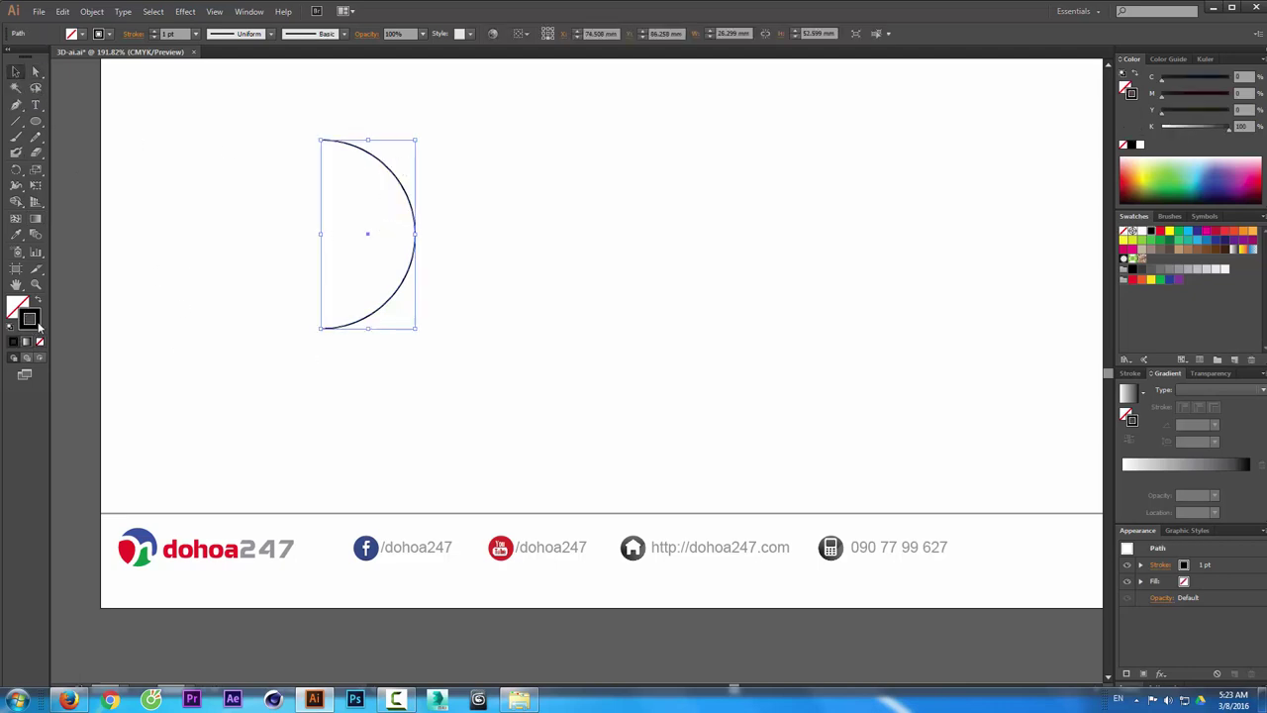
click(1160, 230)
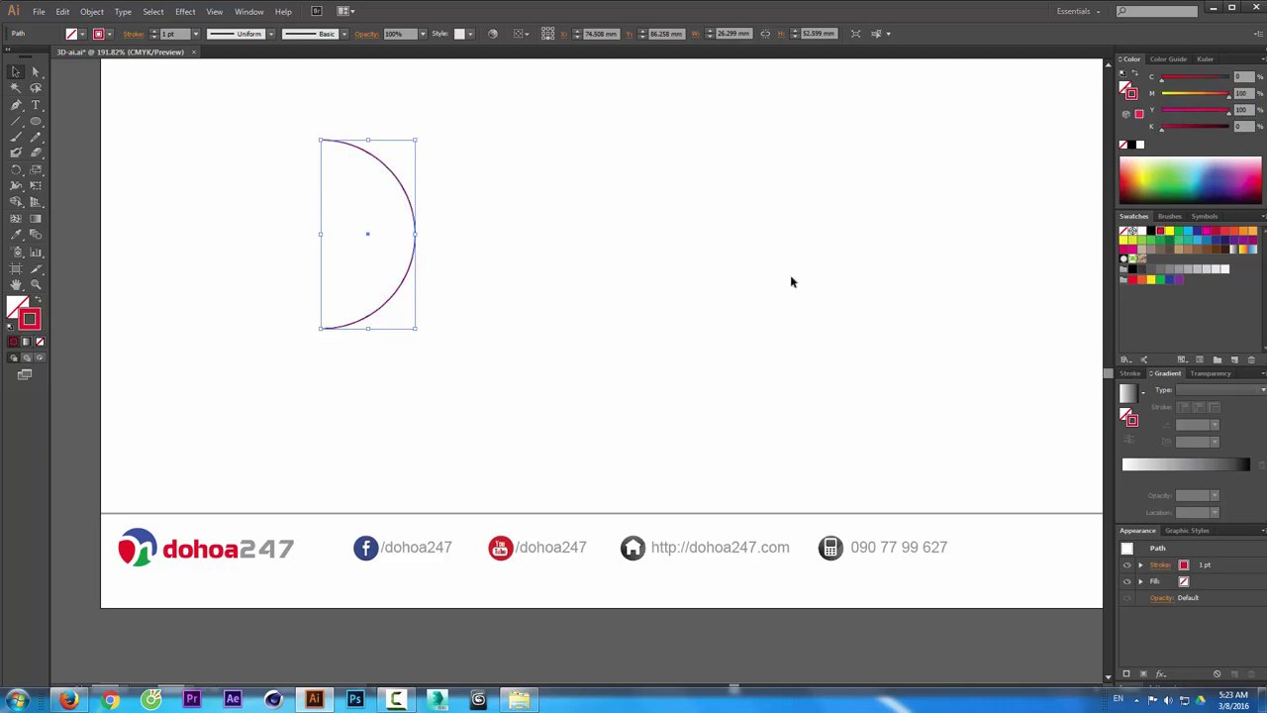
click(579, 246)
drag(504, 168, 287, 274)
click(182, 11)
mouse_move(243, 87)
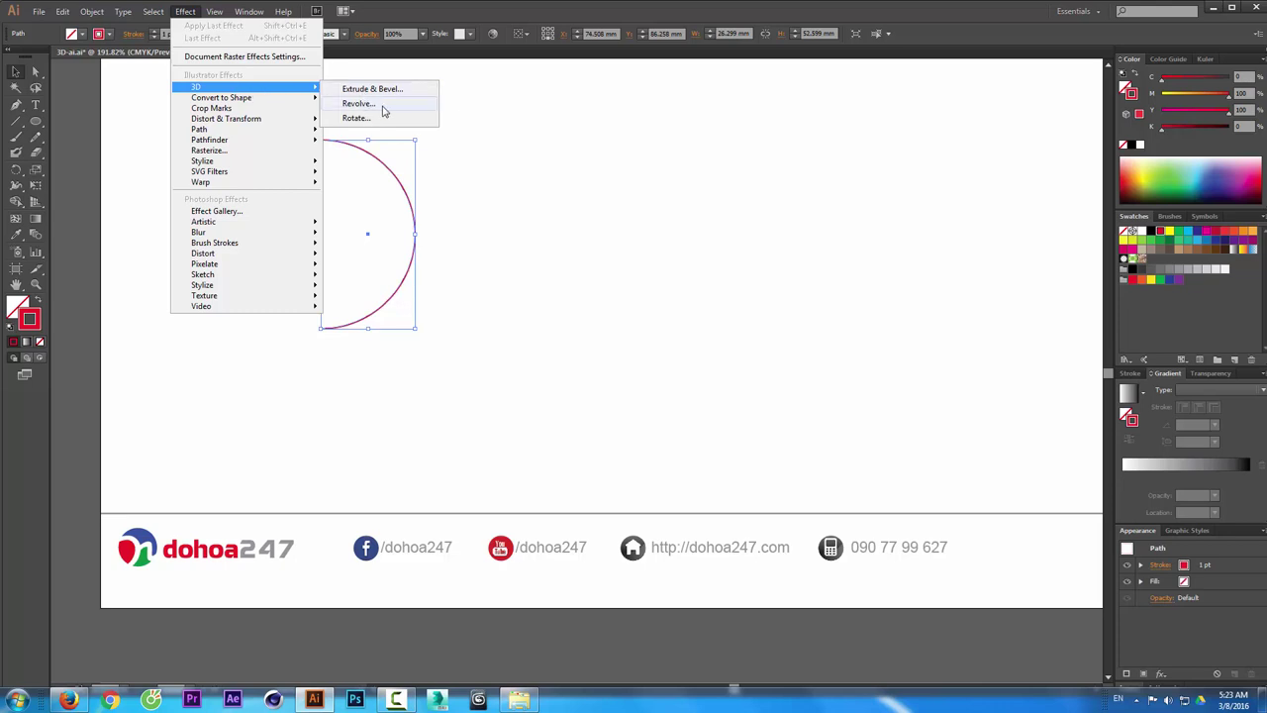
- Apply 3D Revolve with Preview on to make a shaded red sphere, and expand More Options
click(384, 111)
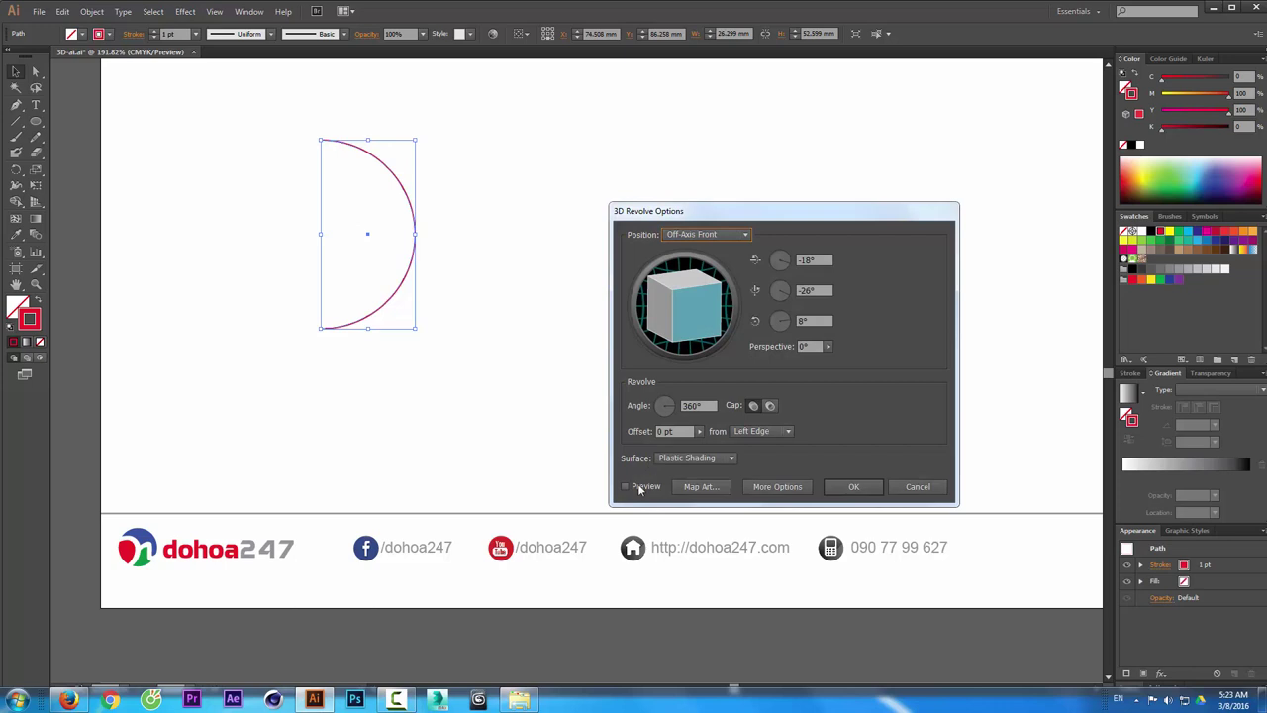
click(625, 487)
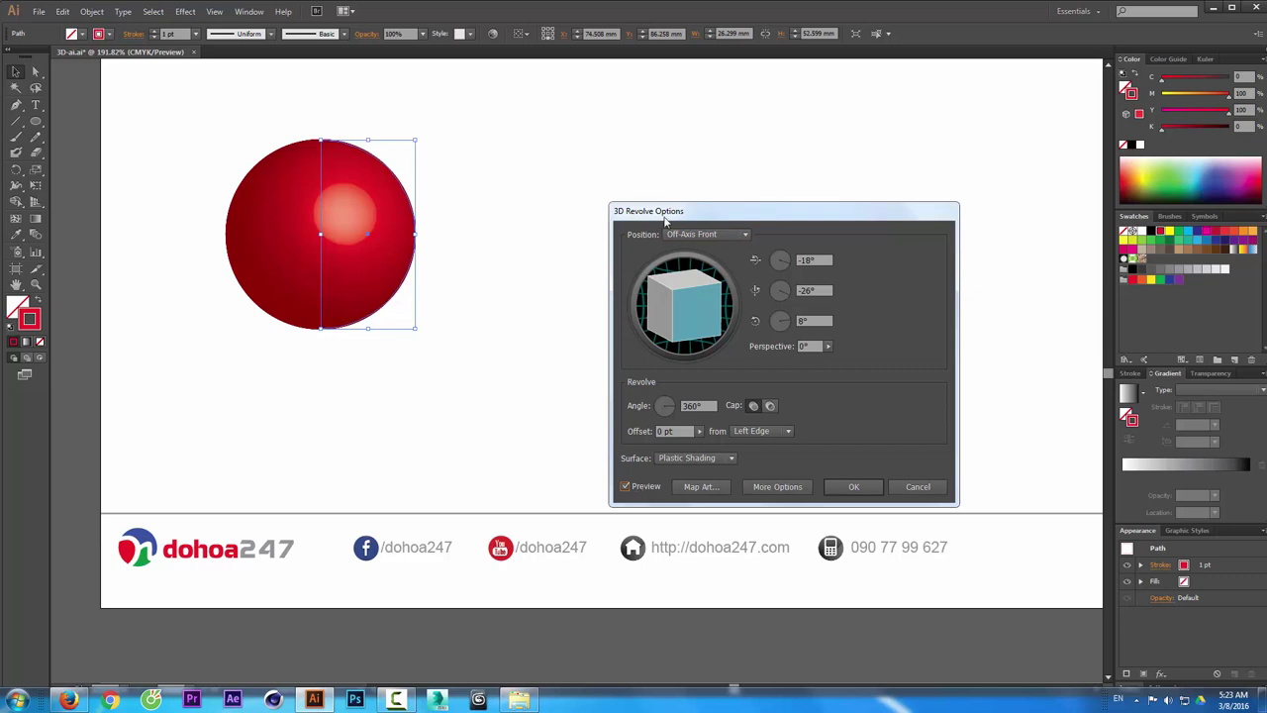
drag(666, 213, 591, 152)
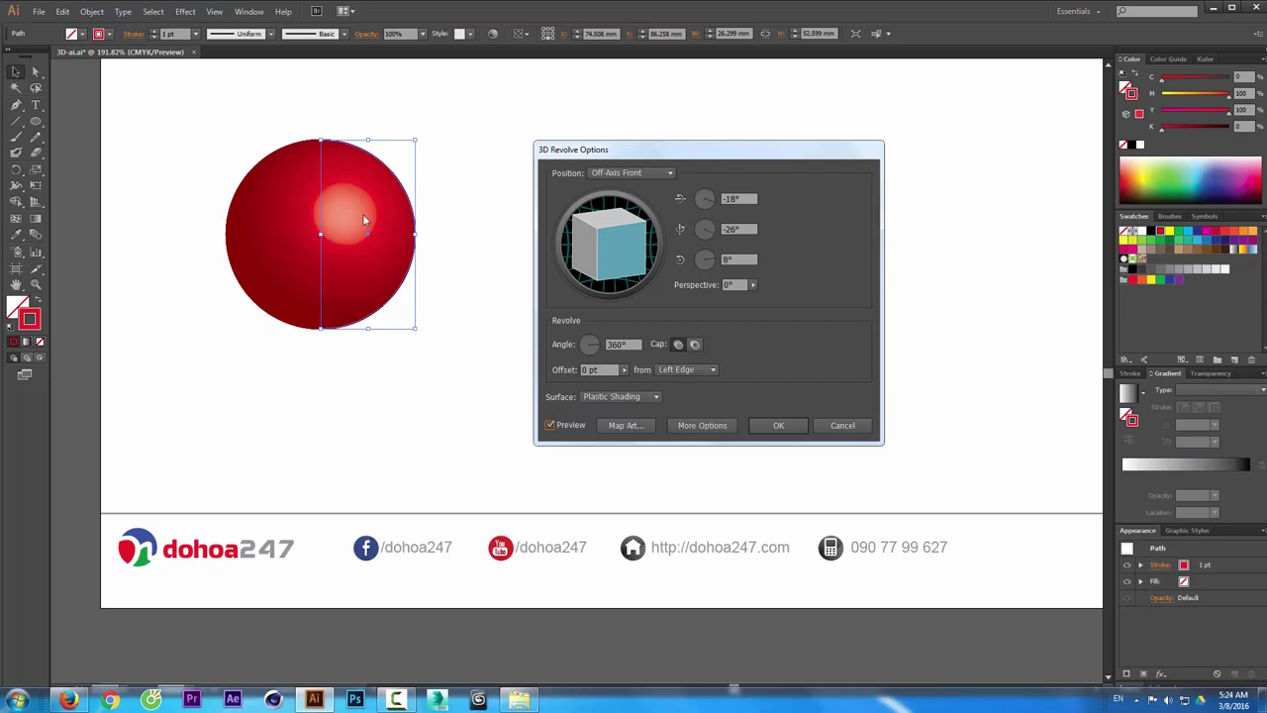
click(704, 425)
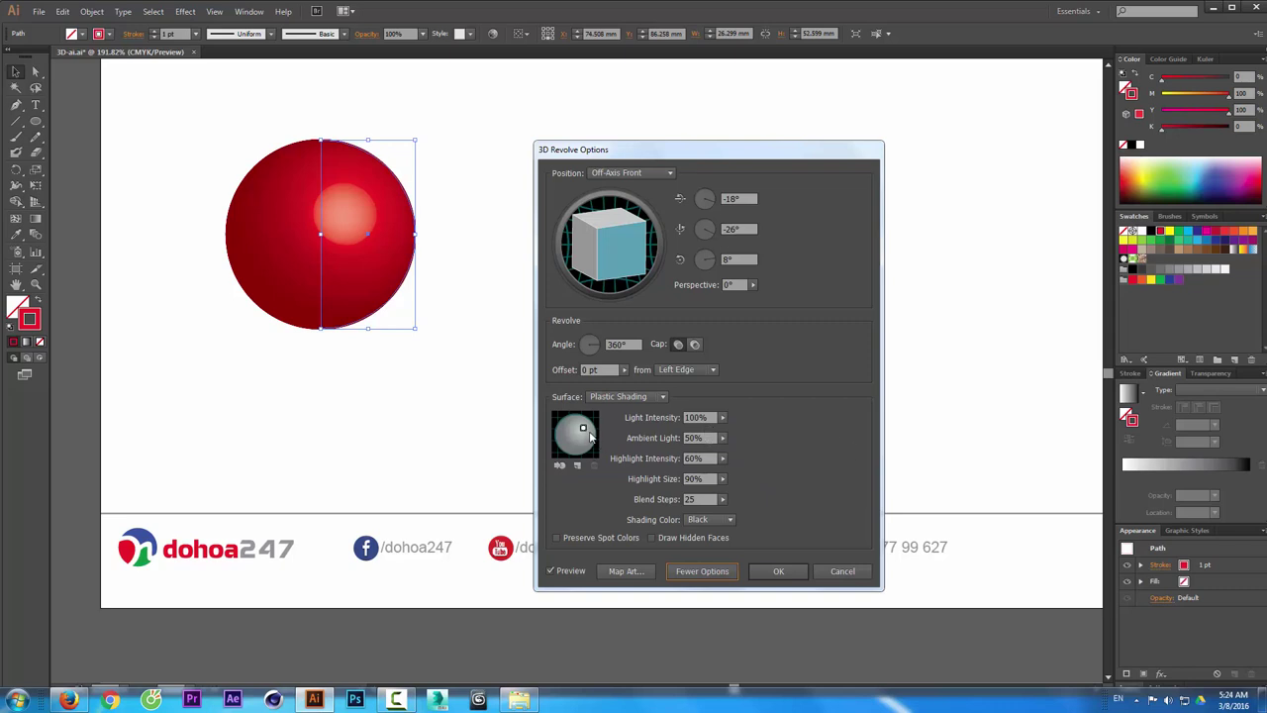
- Reposition the sphere's light, add a second light, and try intensities settling at 74%
drag(583, 428, 568, 447)
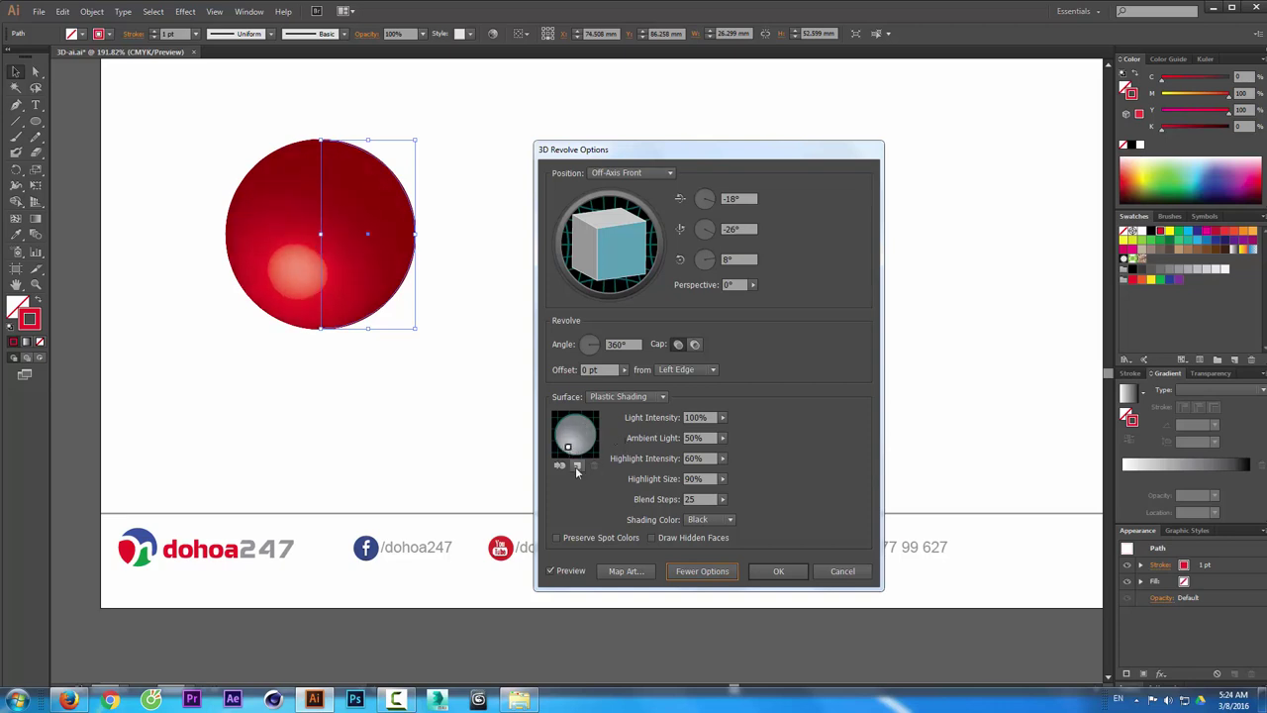
click(577, 465)
drag(576, 436, 583, 424)
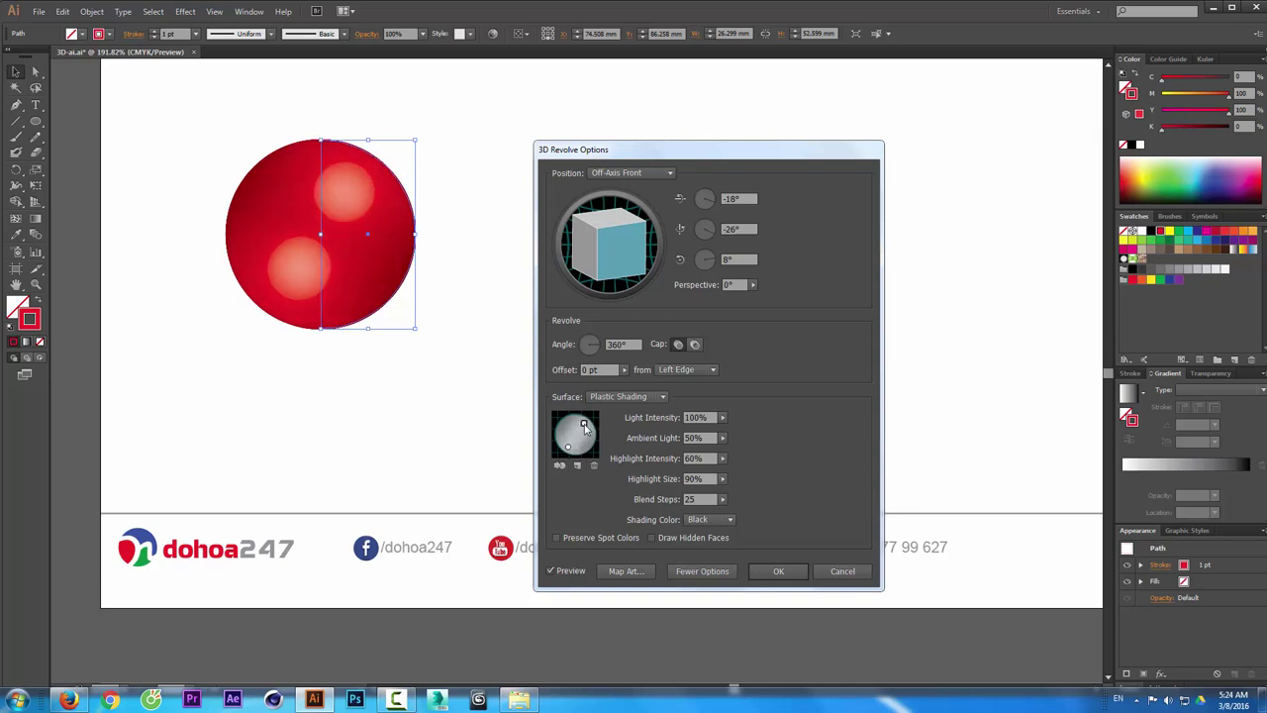
click(721, 419)
drag(723, 432, 696, 433)
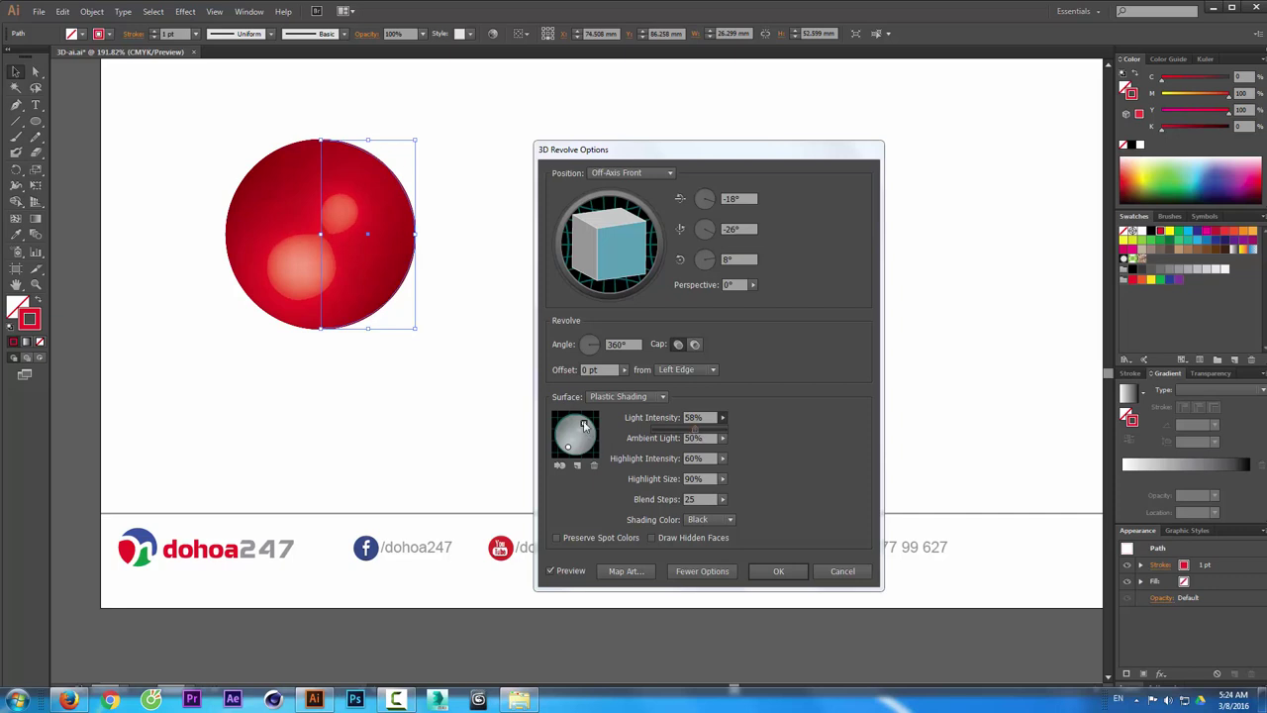
drag(583, 425, 589, 421)
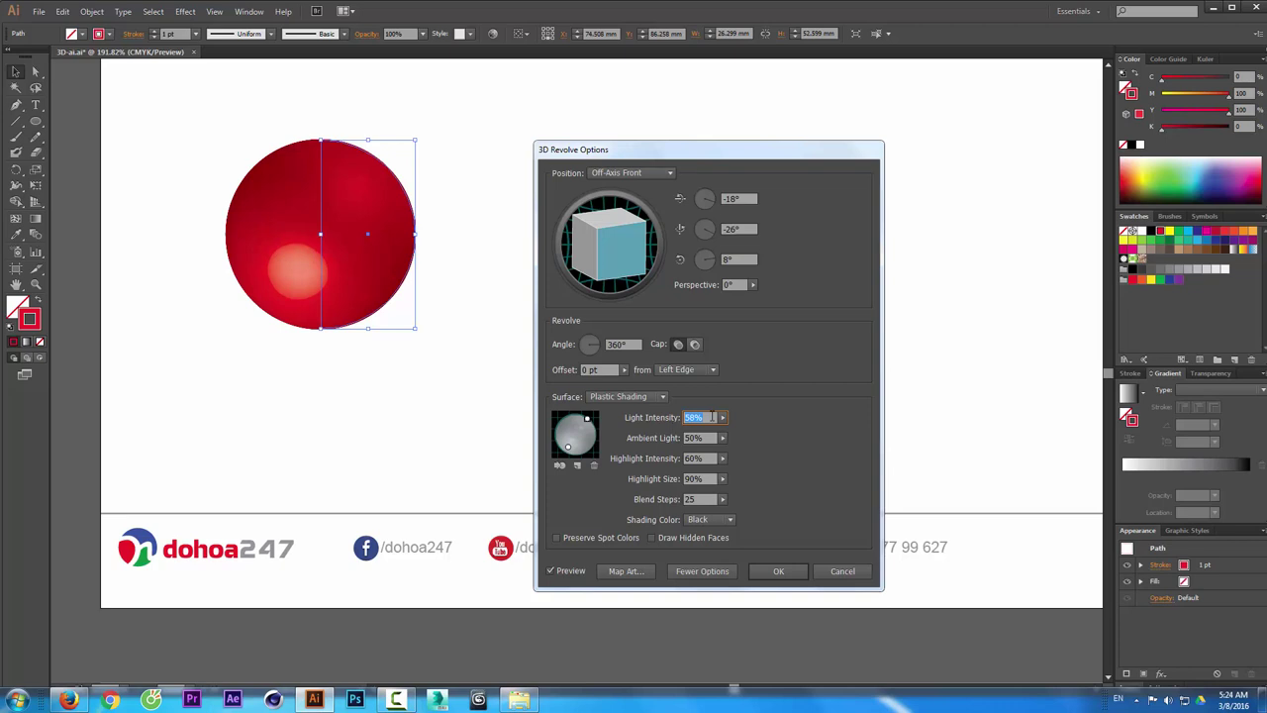
drag(721, 416, 707, 434)
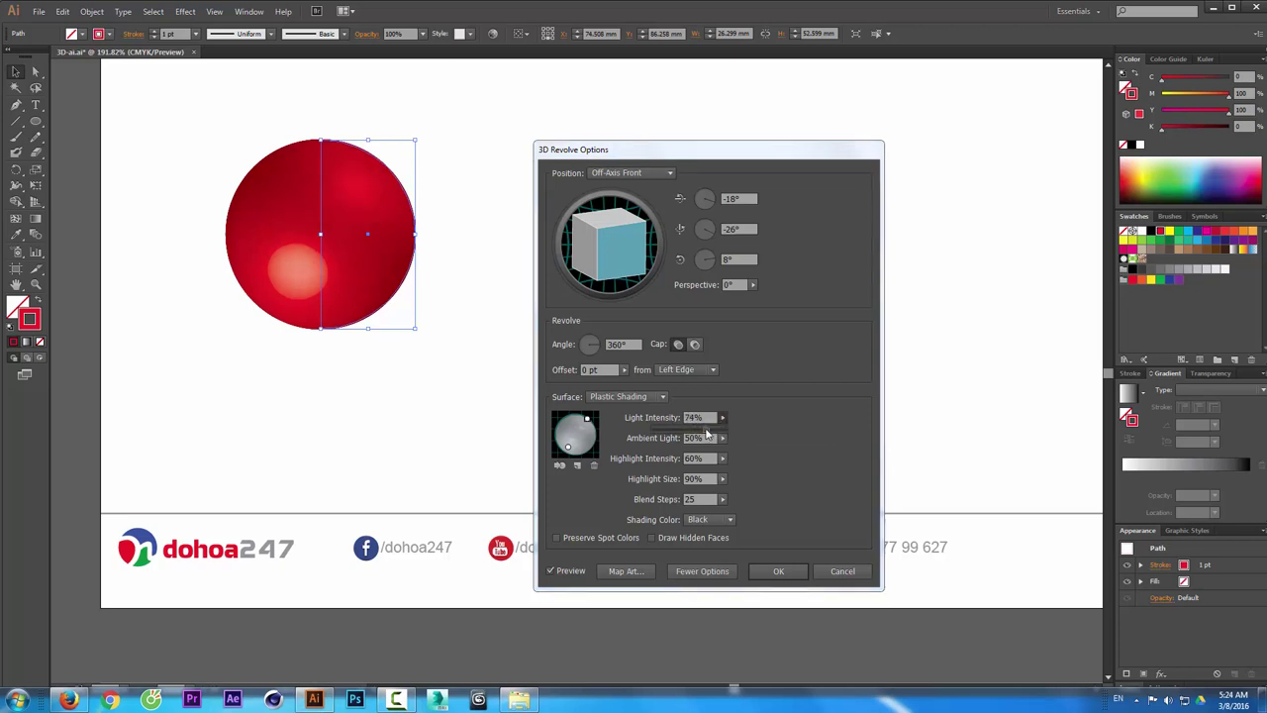
click(581, 483)
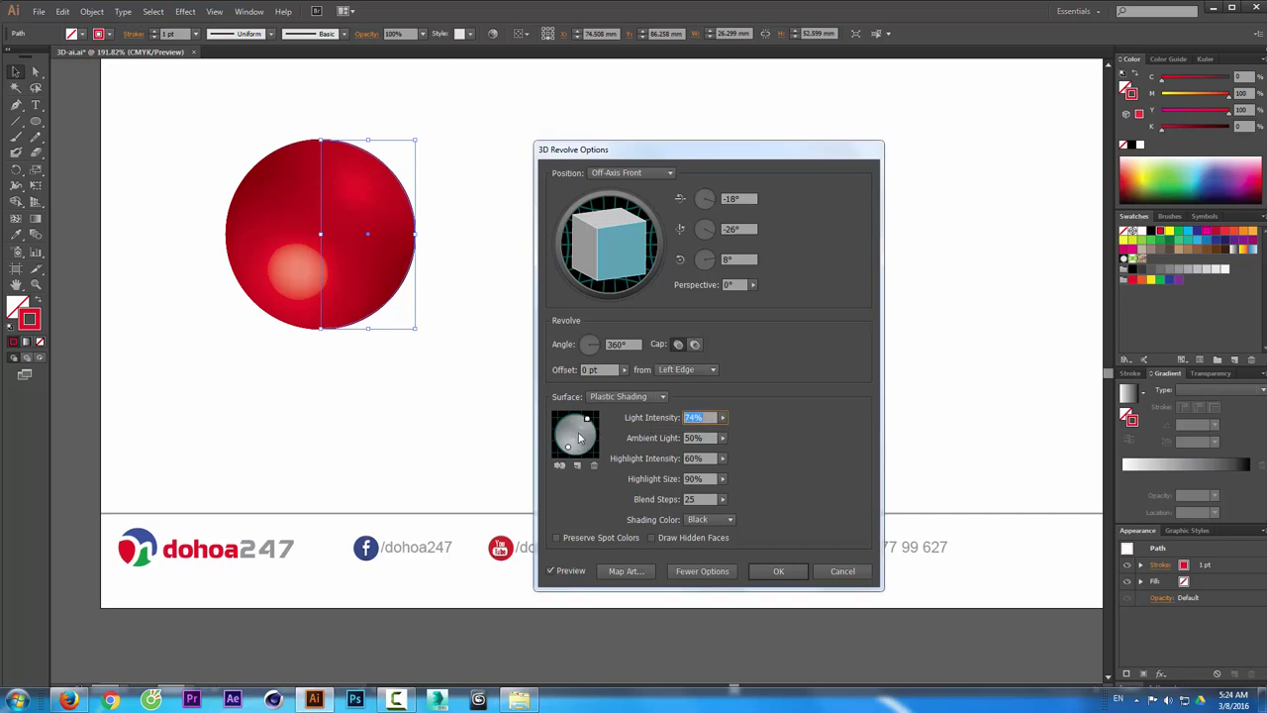
- Remove the extra light, set light intensity to 81%, and open Map Art
click(577, 464)
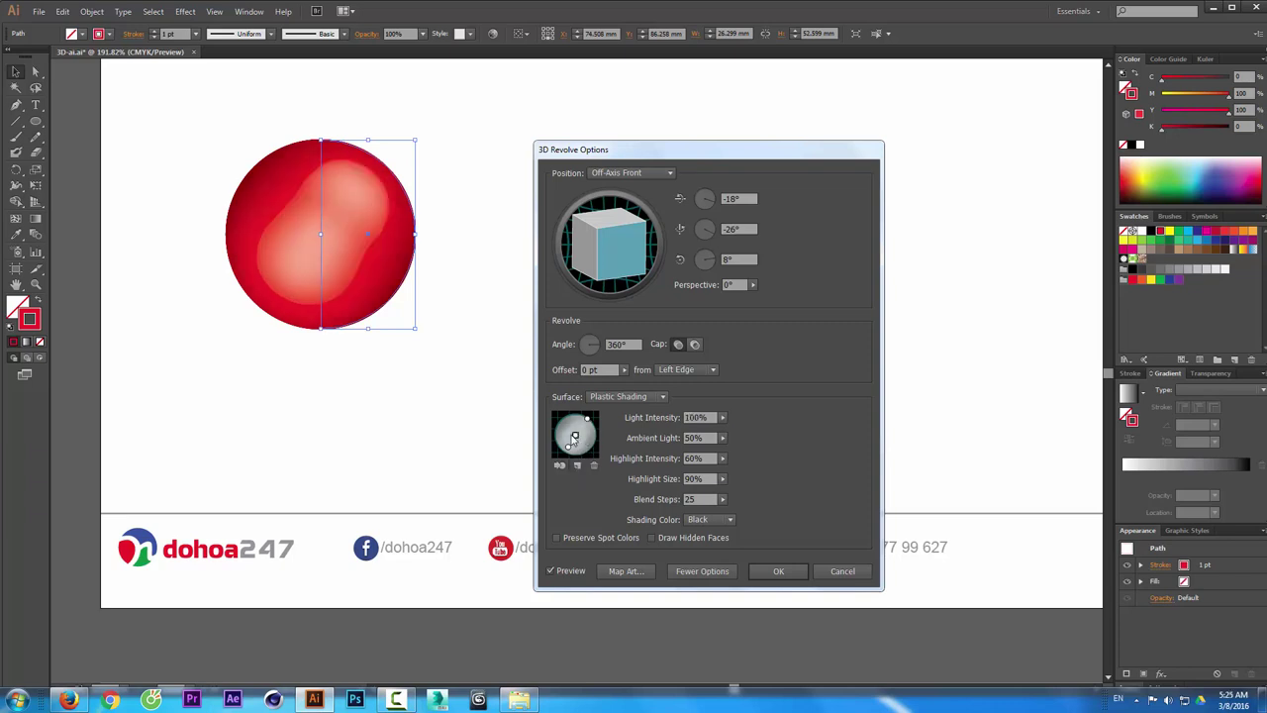
drag(574, 435, 587, 447)
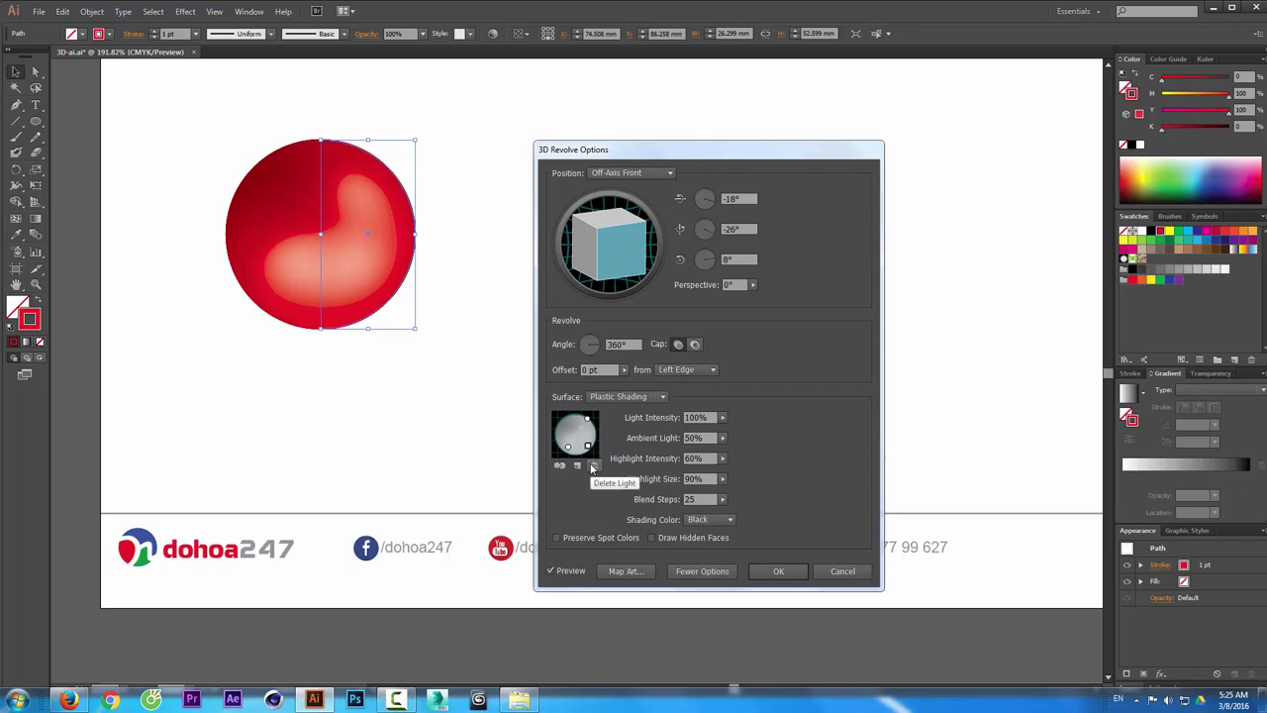
click(592, 468)
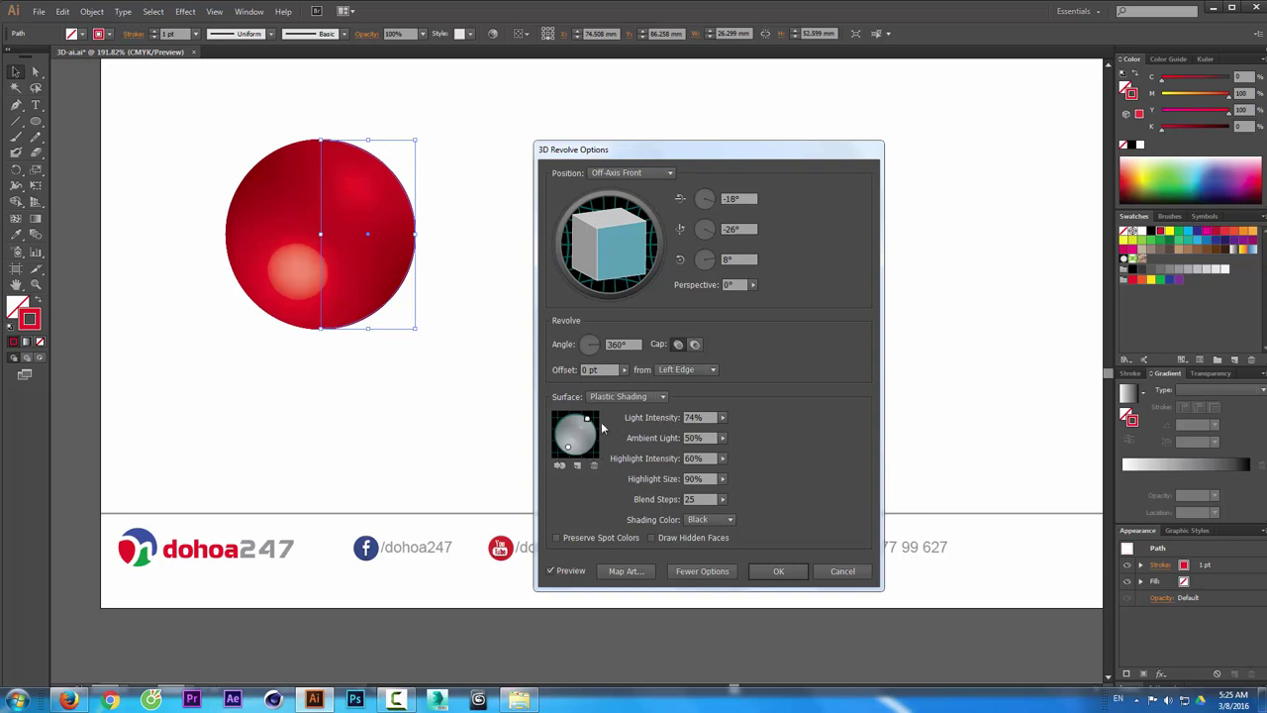
click(723, 416)
drag(708, 430, 715, 431)
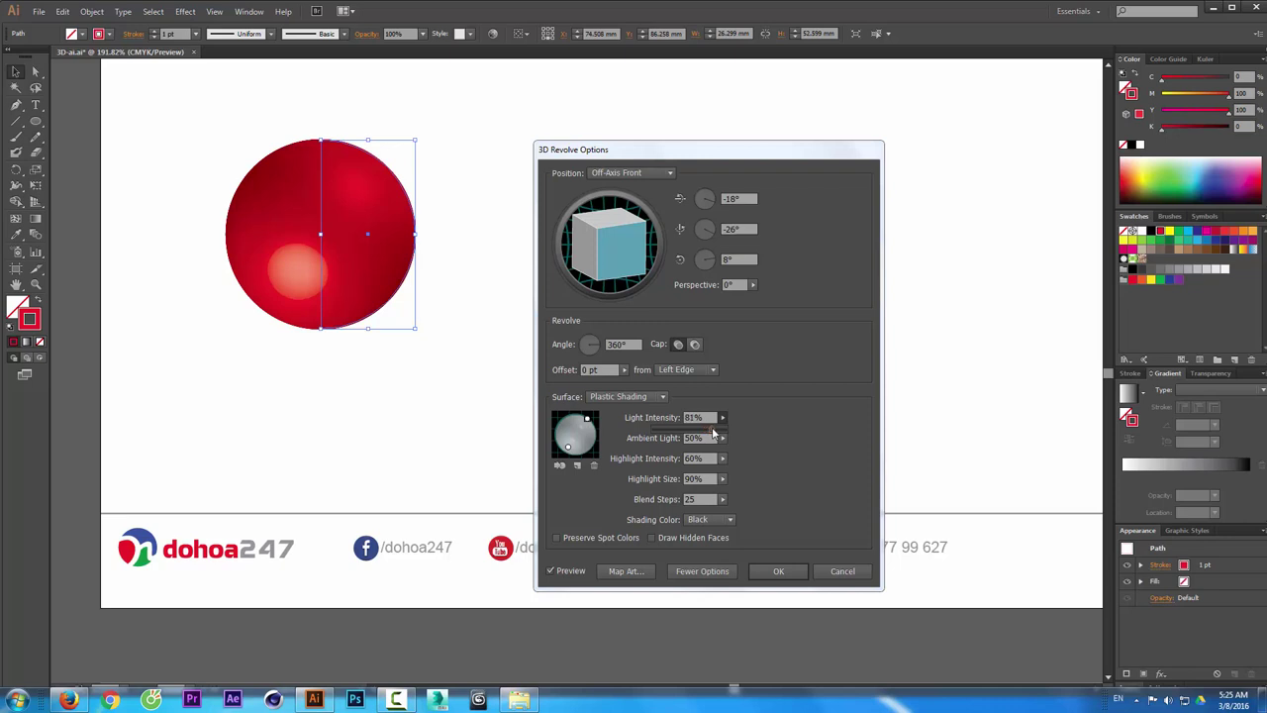
click(777, 399)
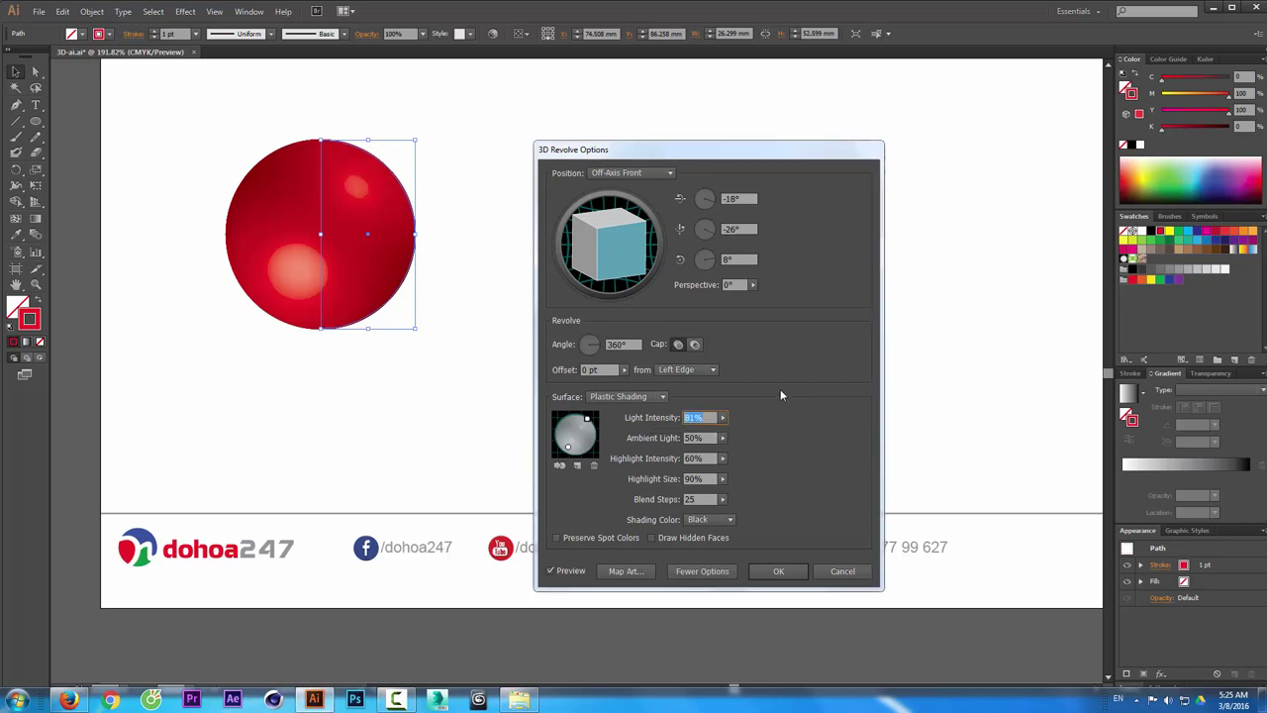
click(711, 571)
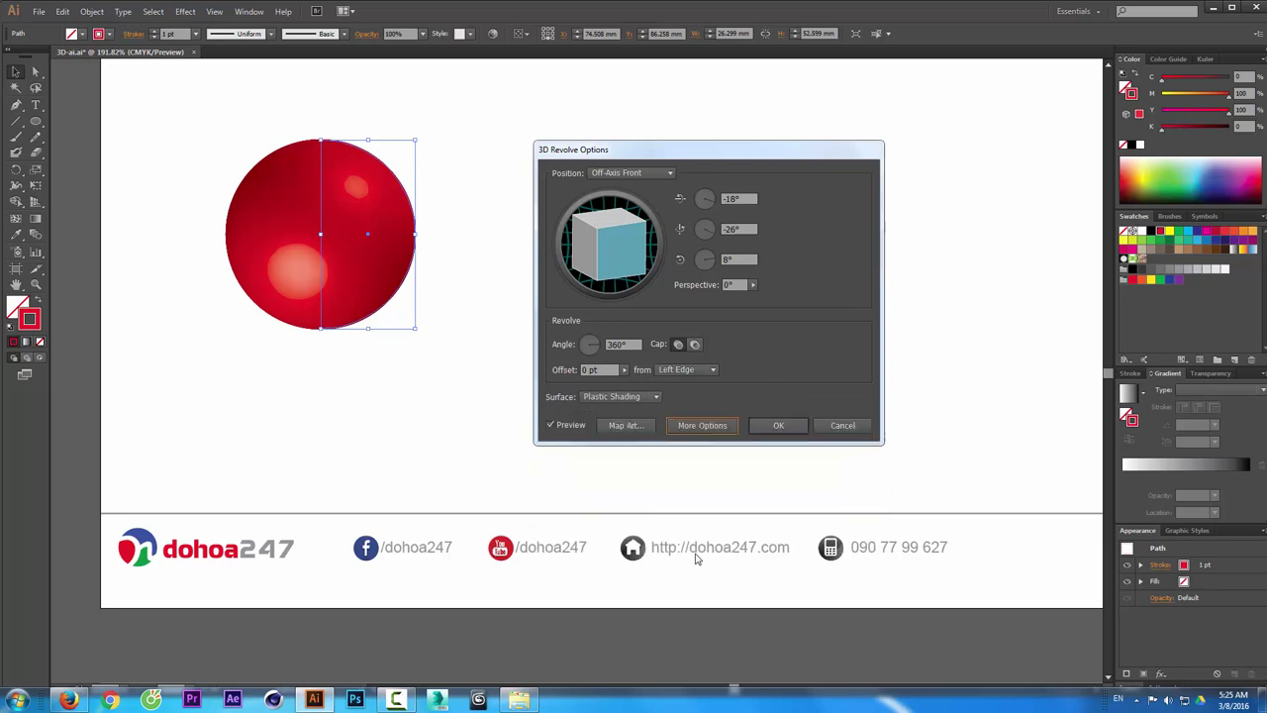
click(628, 426)
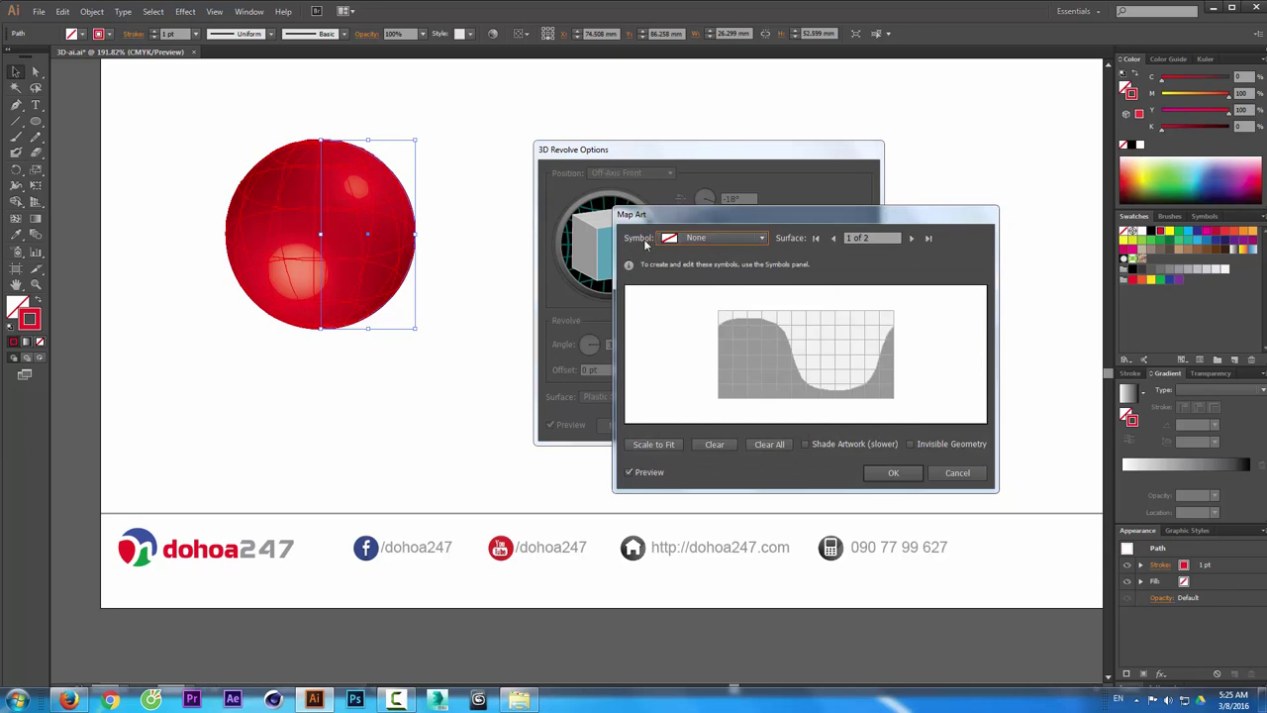
- Map an enlarged Gerbera symbol onto the sphere and confirm Map Art and 3D Revolve
click(713, 238)
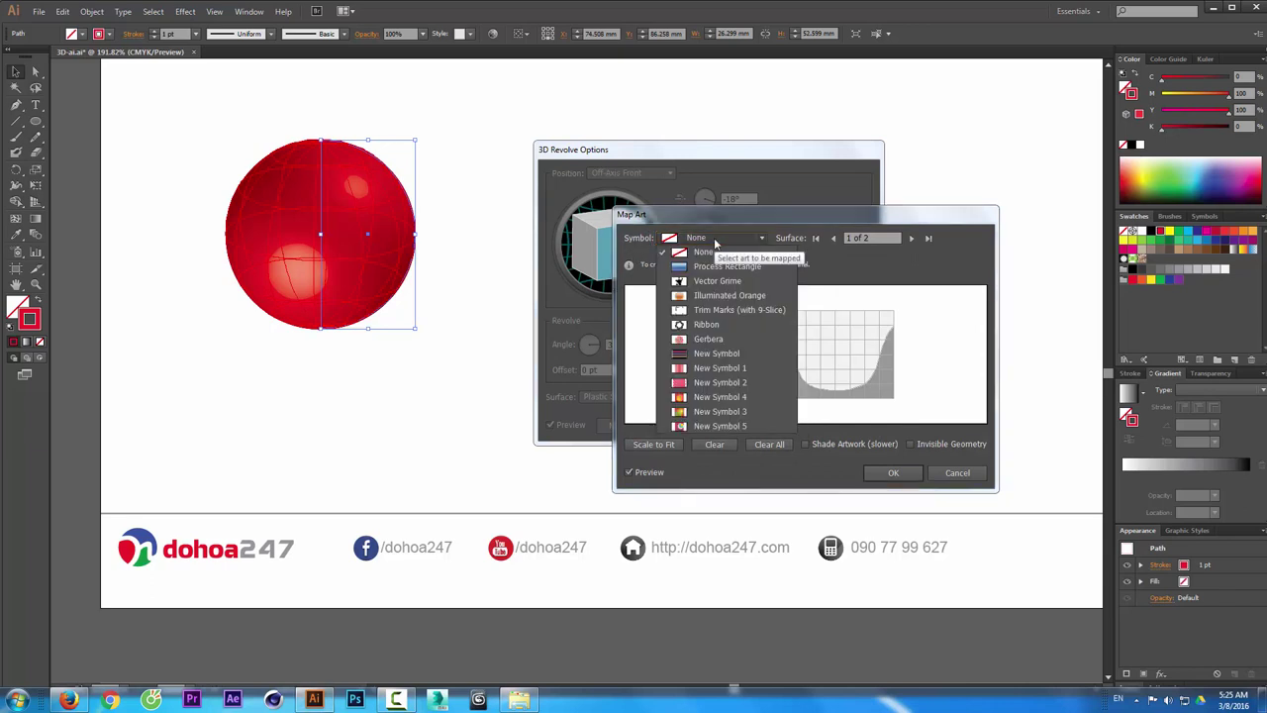
click(707, 340)
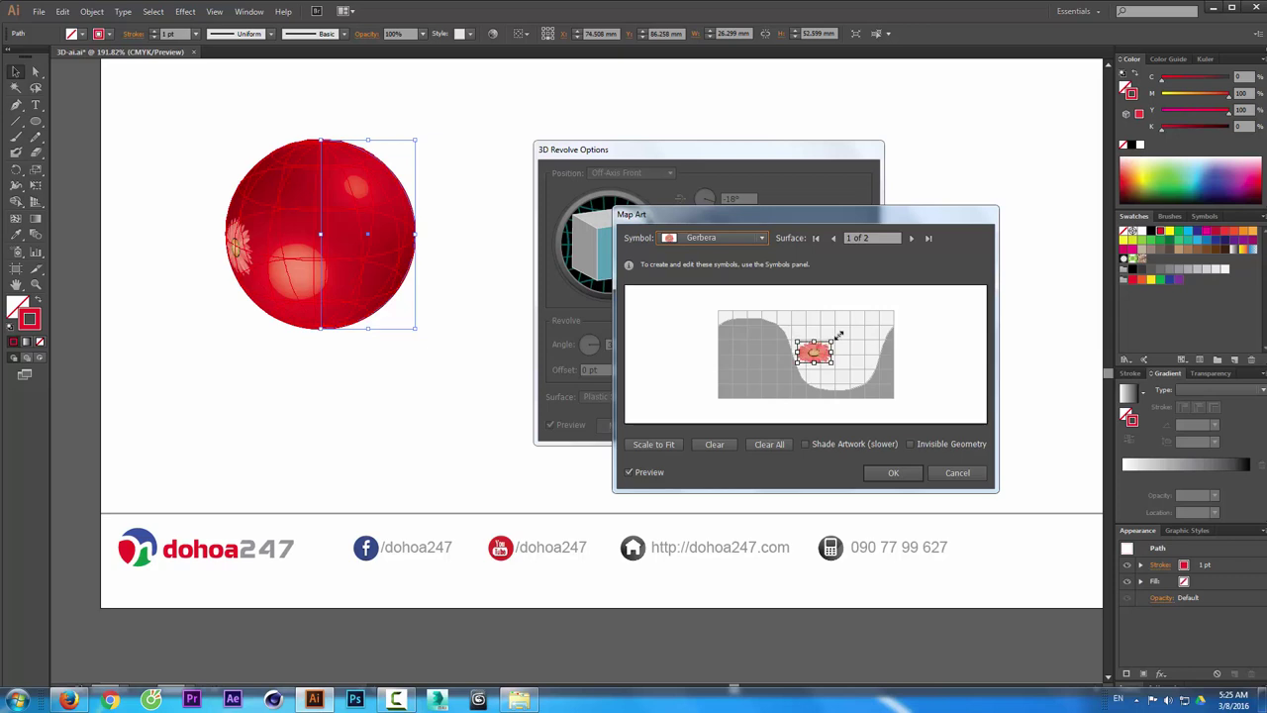
mouse_move(812, 347)
mouse_down()
mouse_move(874, 365)
mouse_move(884, 386)
mouse_move(848, 354)
mouse_up()
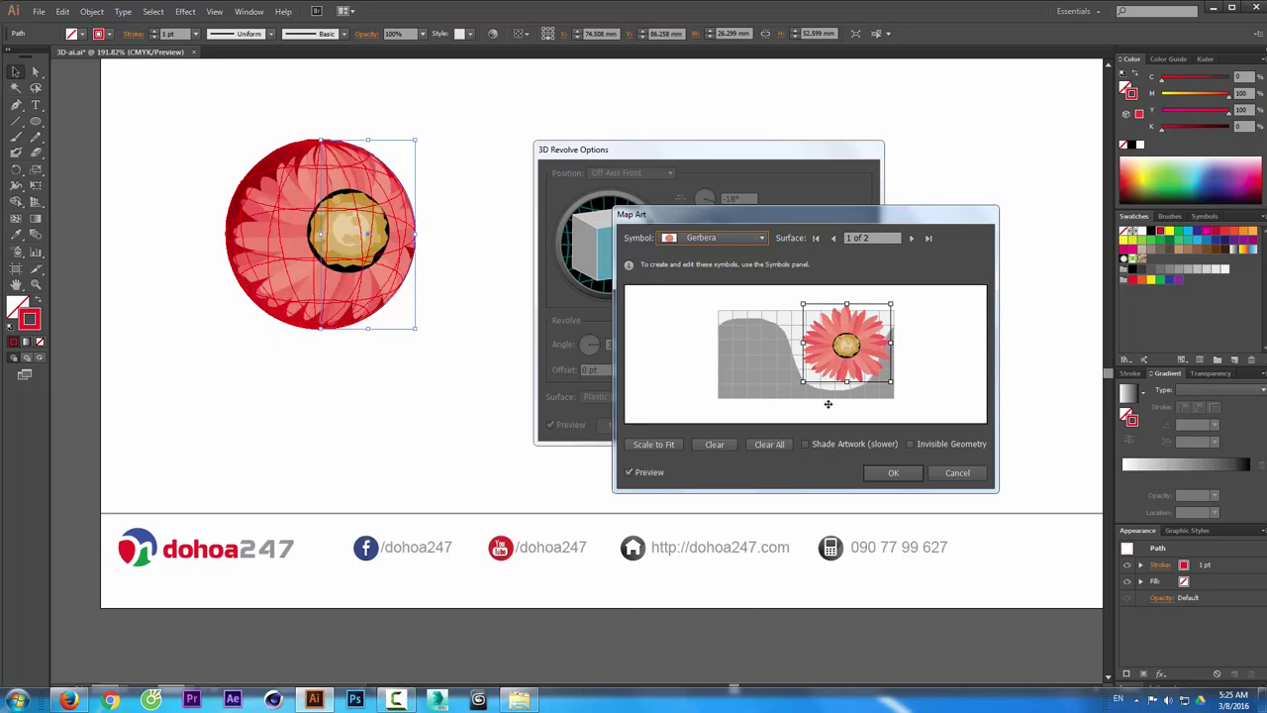
click(893, 472)
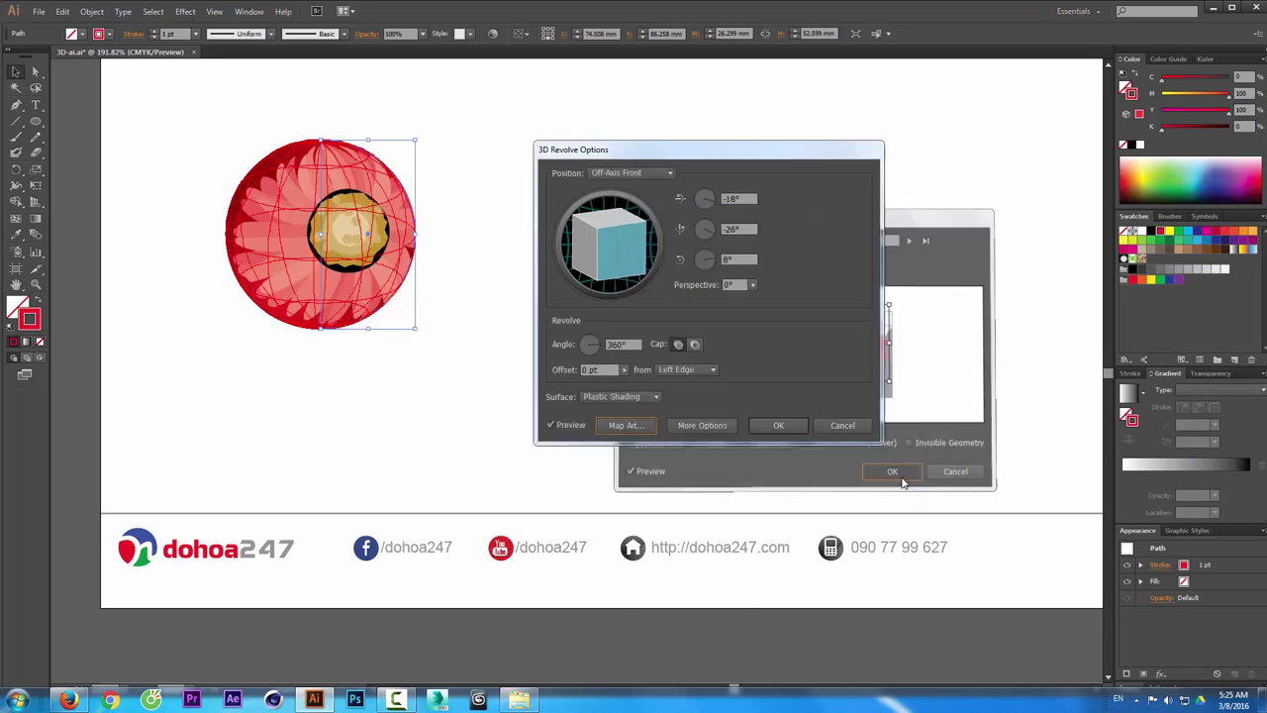
click(759, 431)
- Deselect the flower sphere, then marquee-select its half-circle path again
click(547, 335)
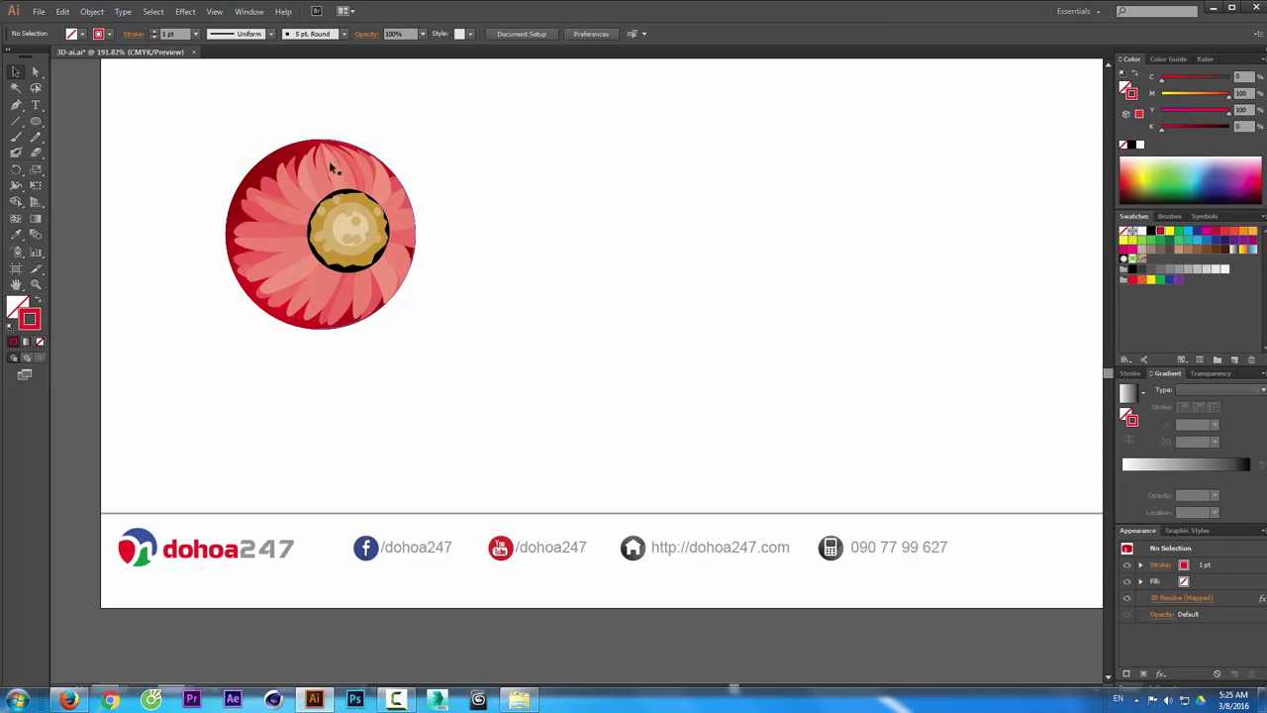
click(321, 225)
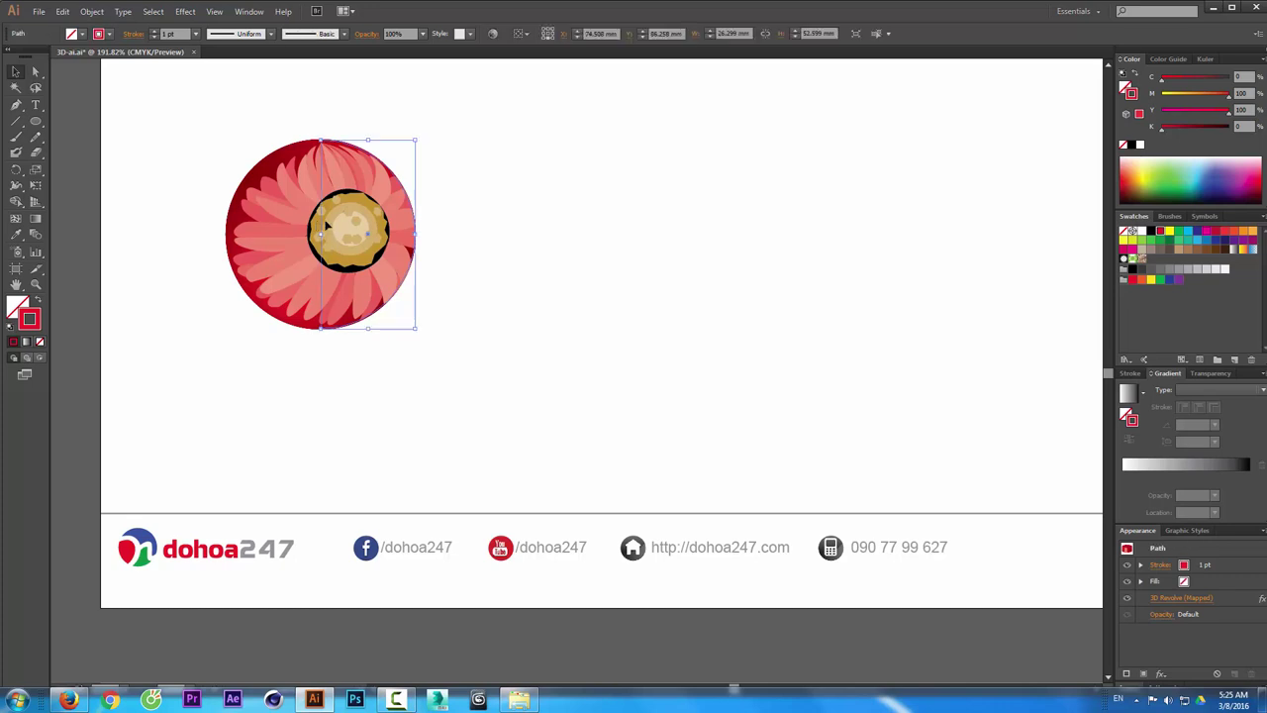
click(484, 203)
drag(503, 173, 342, 311)
click(515, 226)
drag(503, 188, 359, 295)
- Reopen the sphere's 3D Revolve (Mapped) settings from the Appearance panel
click(249, 11)
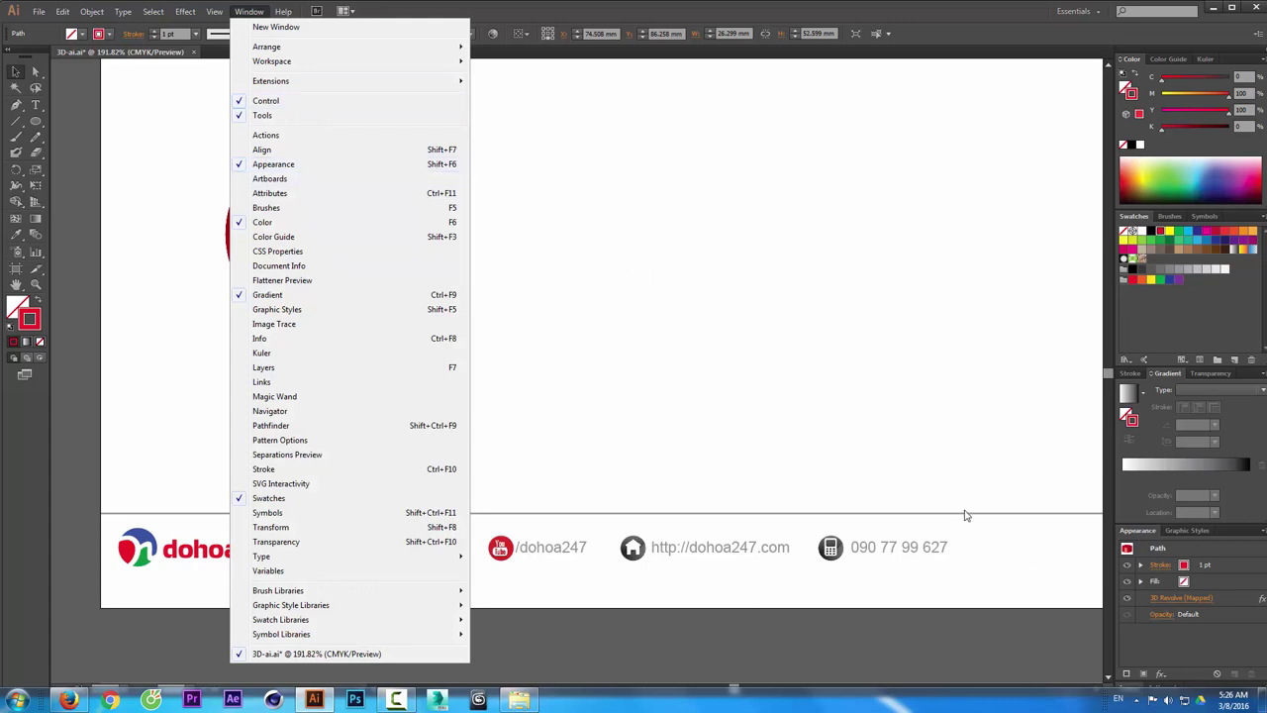
click(970, 469)
click(420, 309)
click(328, 280)
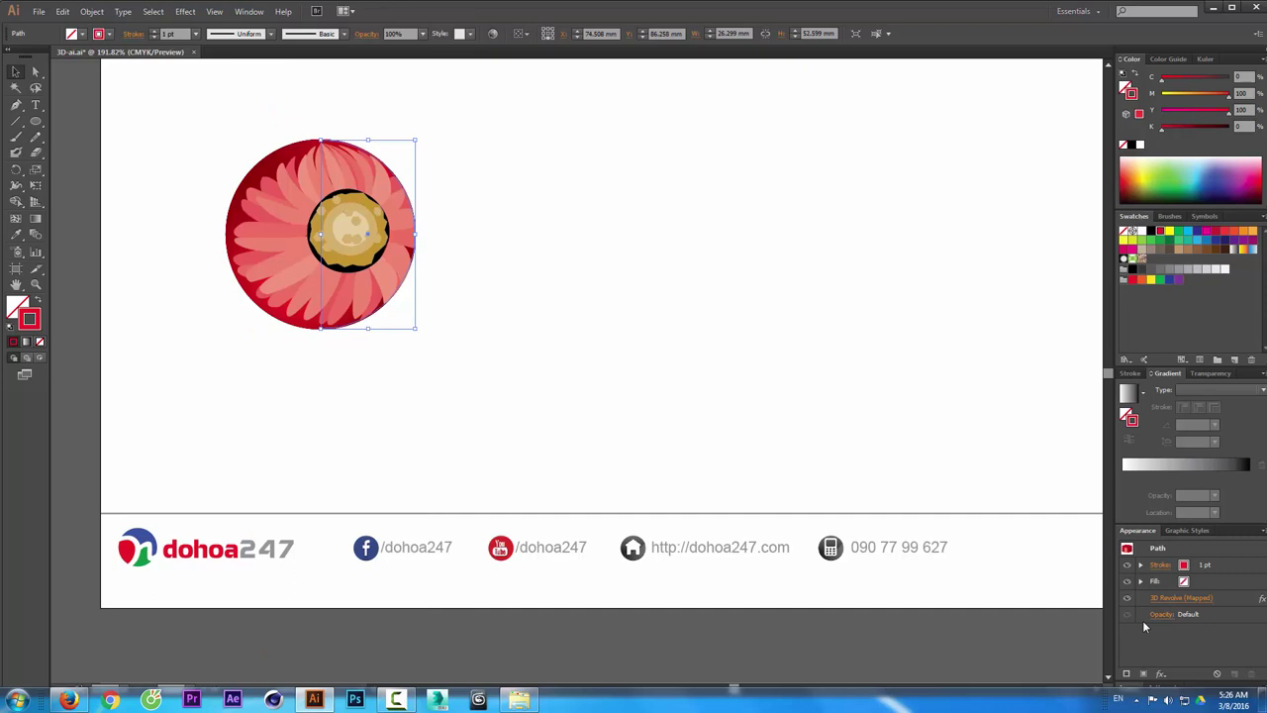
click(1191, 600)
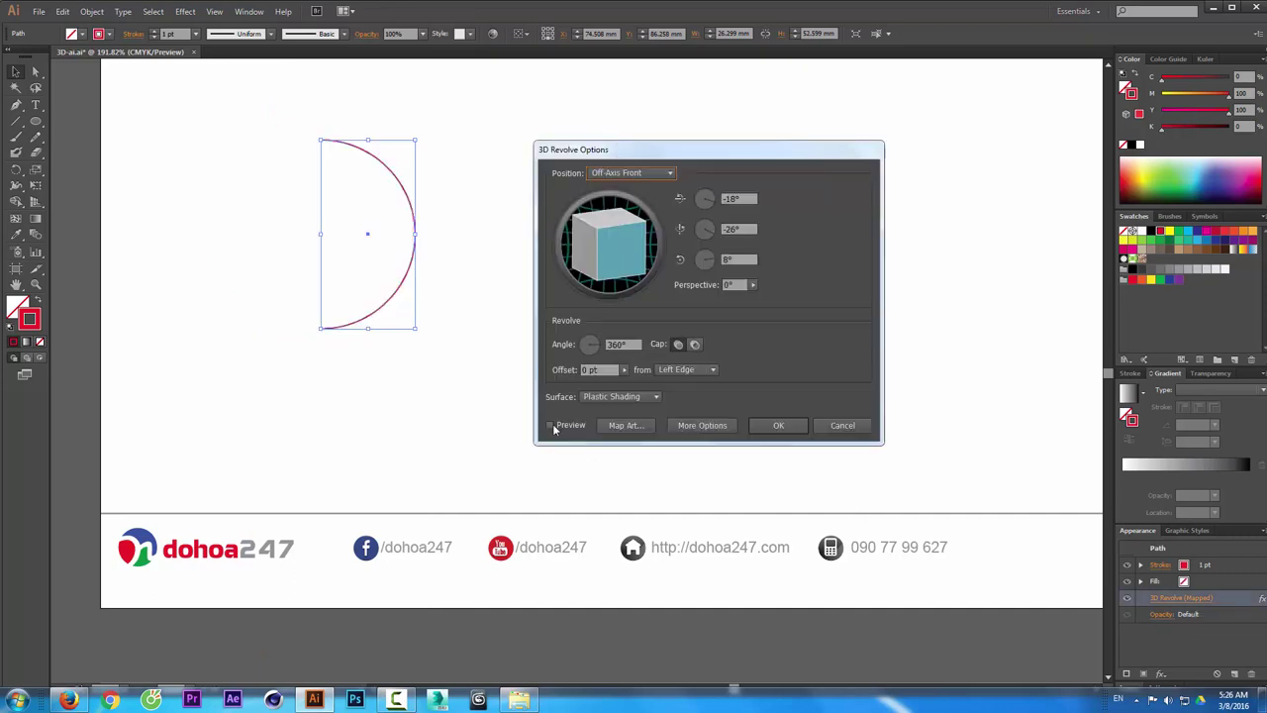
- Turn on Preview, enable Shade Artwork for the mapped flower, and confirm both dialogs
click(552, 426)
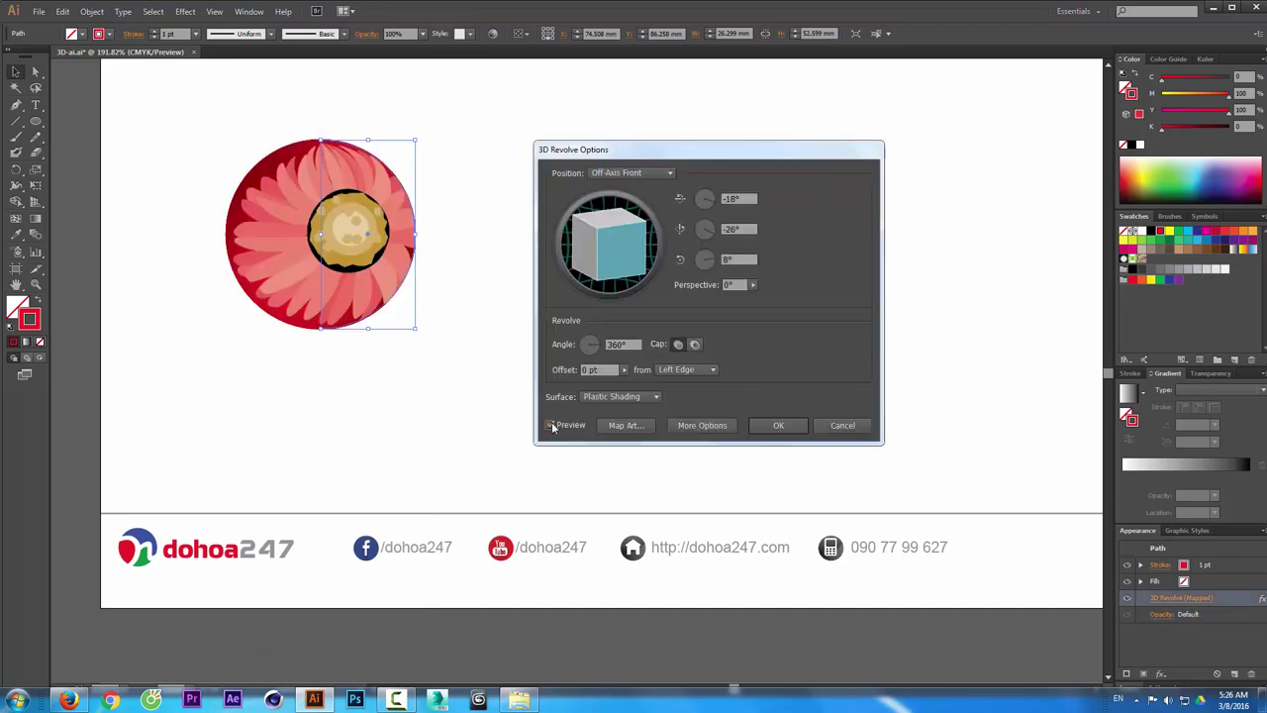
click(639, 426)
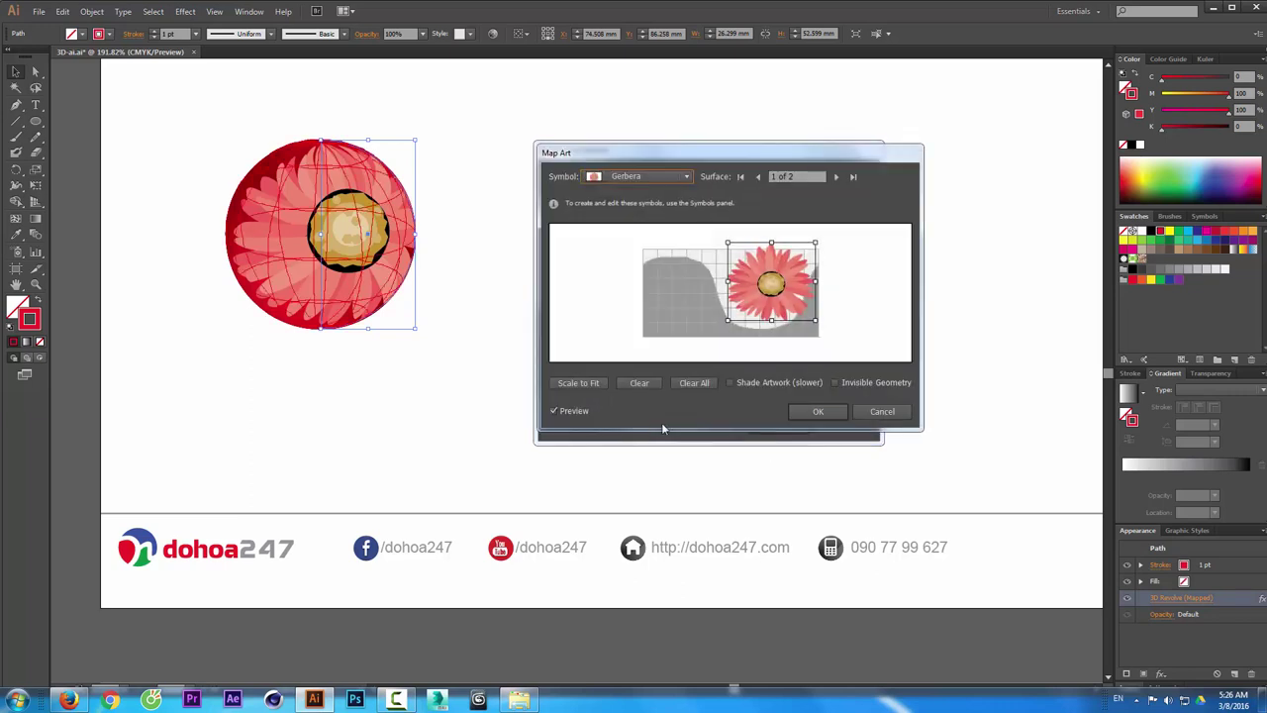
click(732, 383)
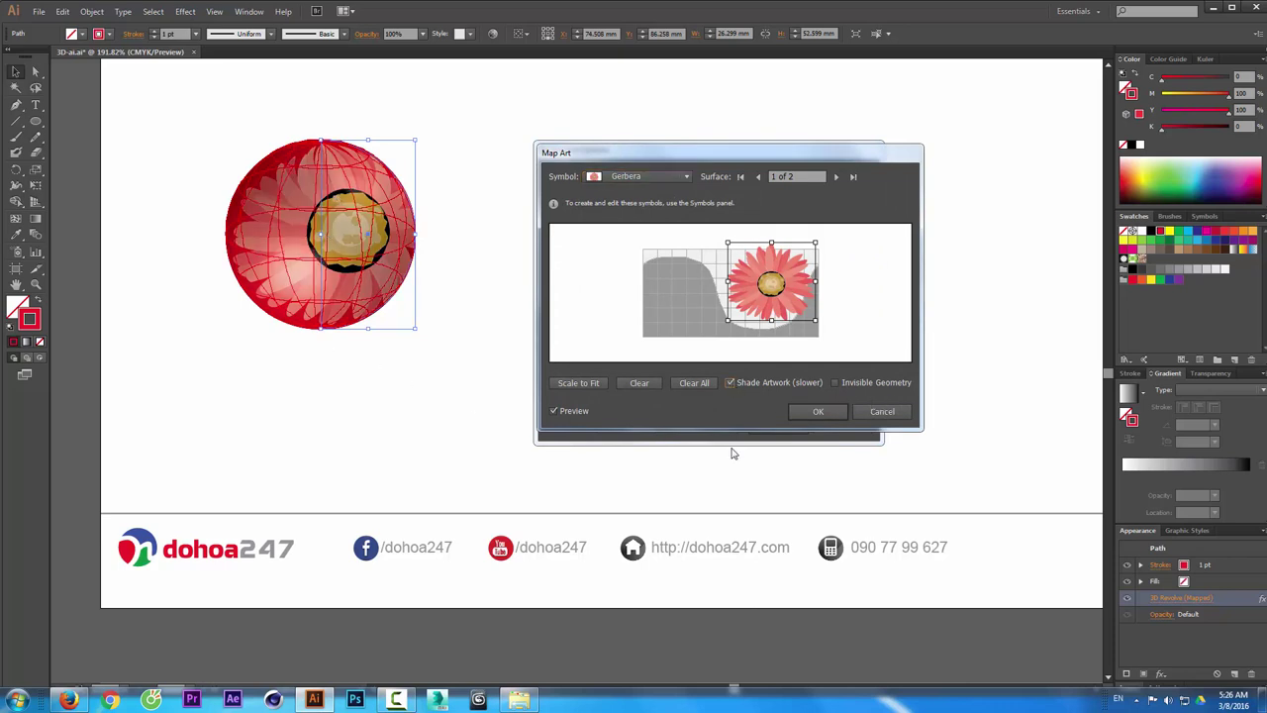
click(832, 383)
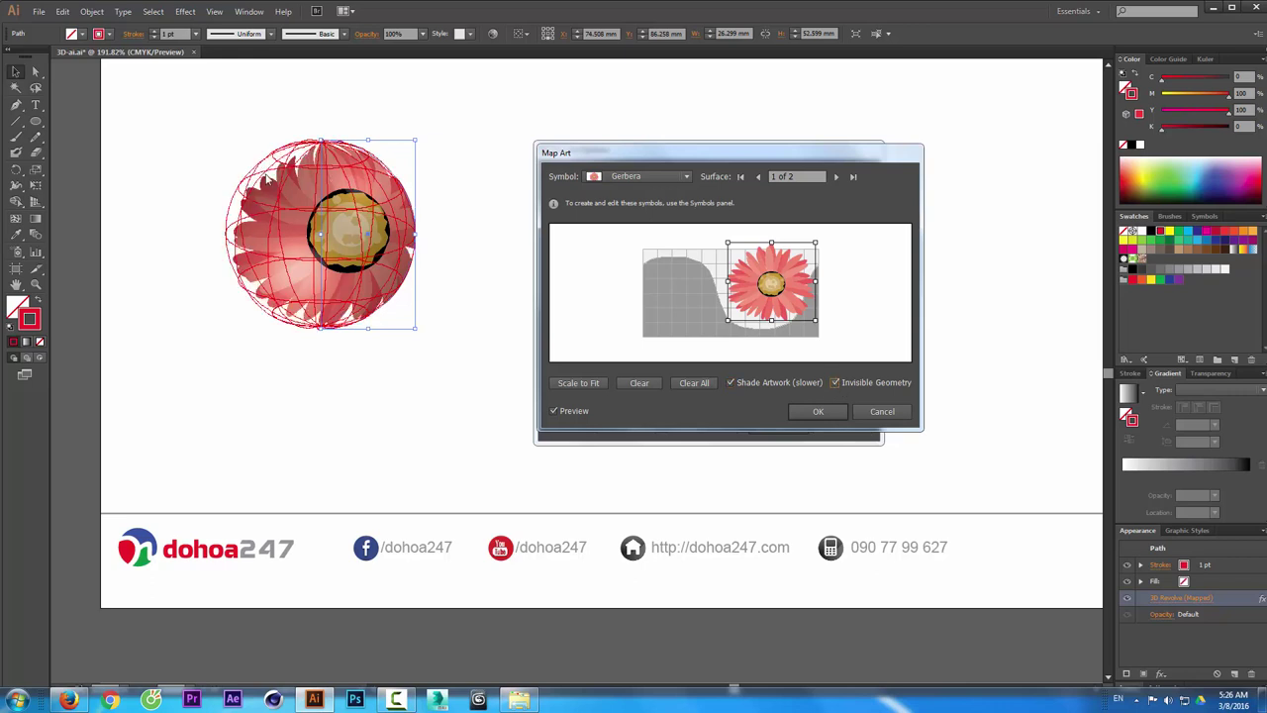
click(834, 382)
click(814, 415)
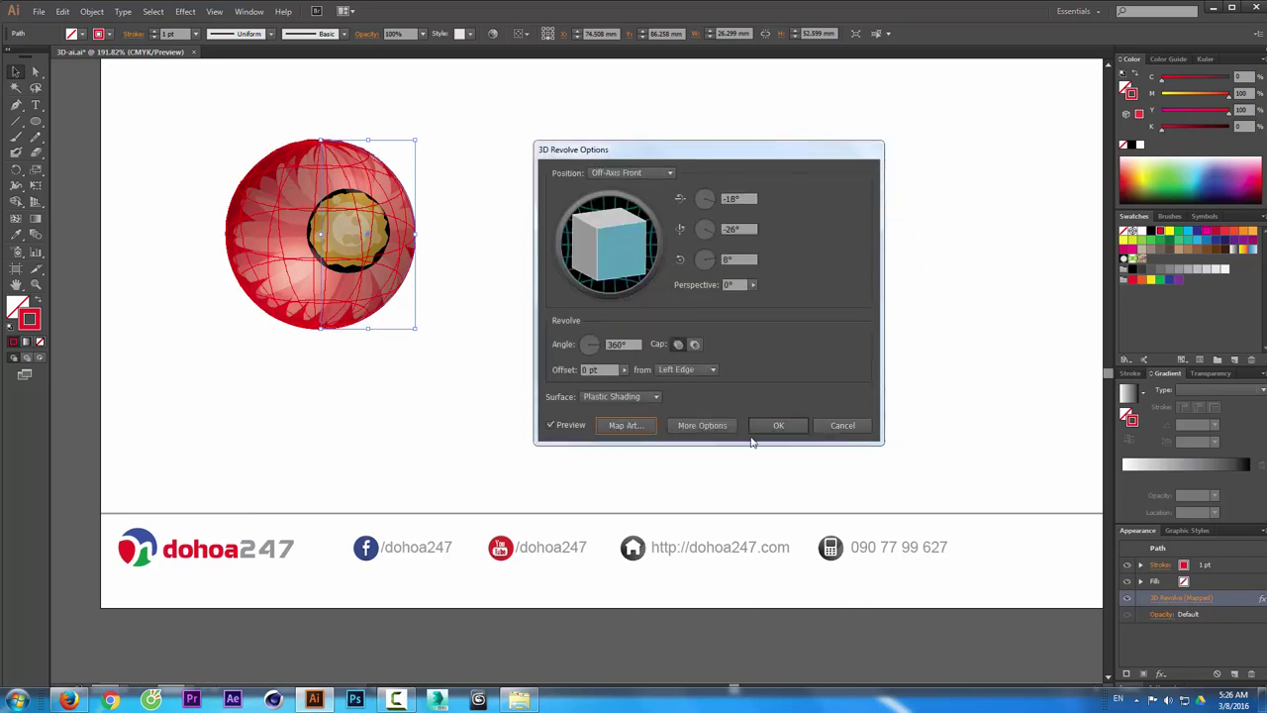
click(774, 424)
click(519, 348)
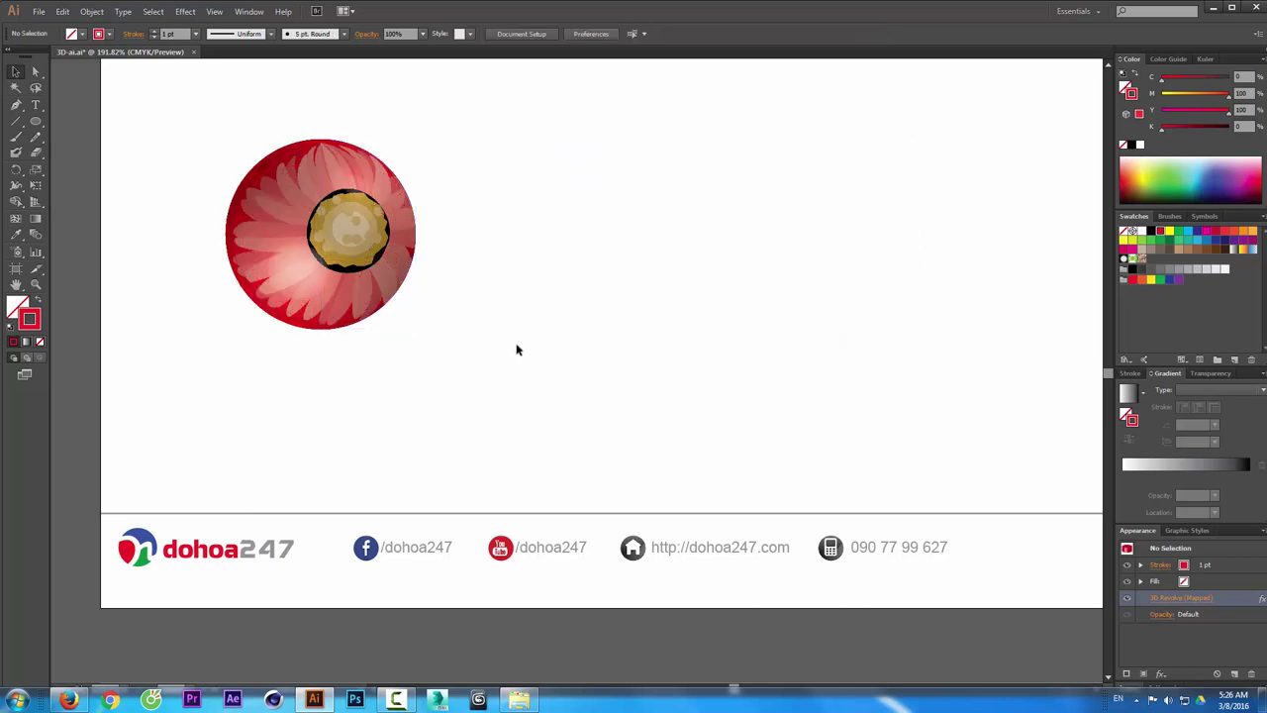
click(394, 245)
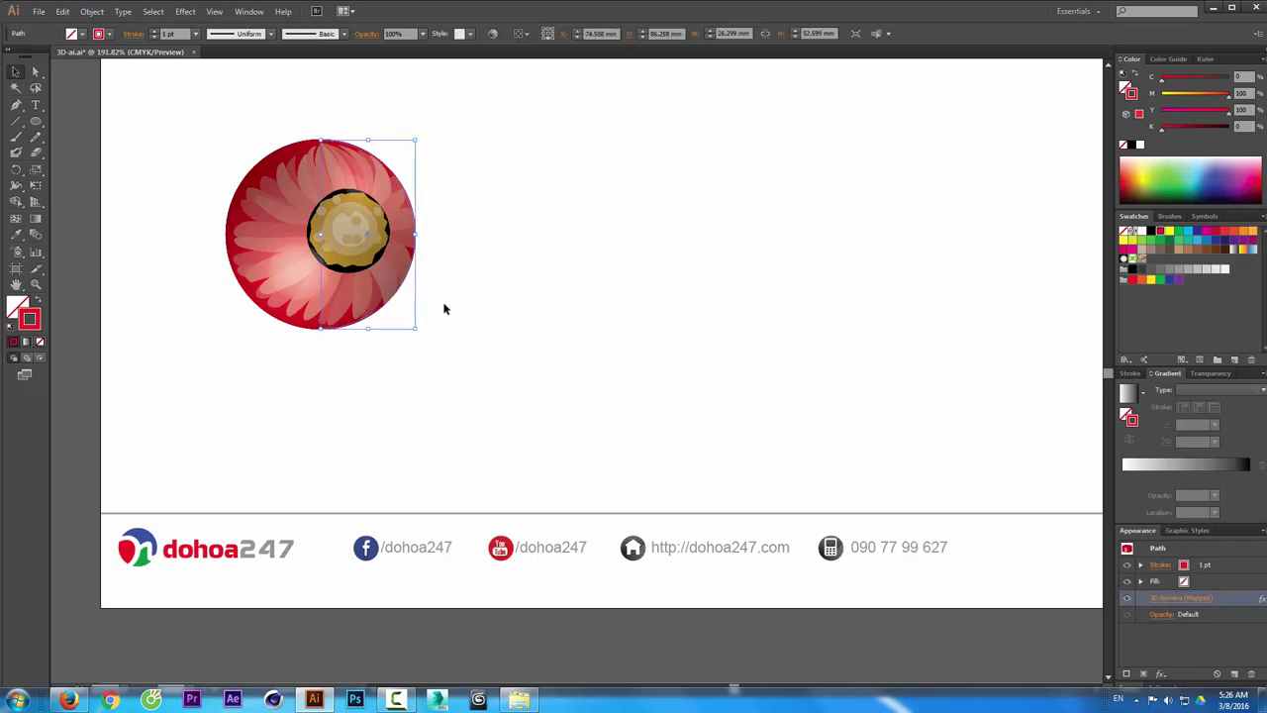
click(491, 285)
click(380, 235)
click(91, 11)
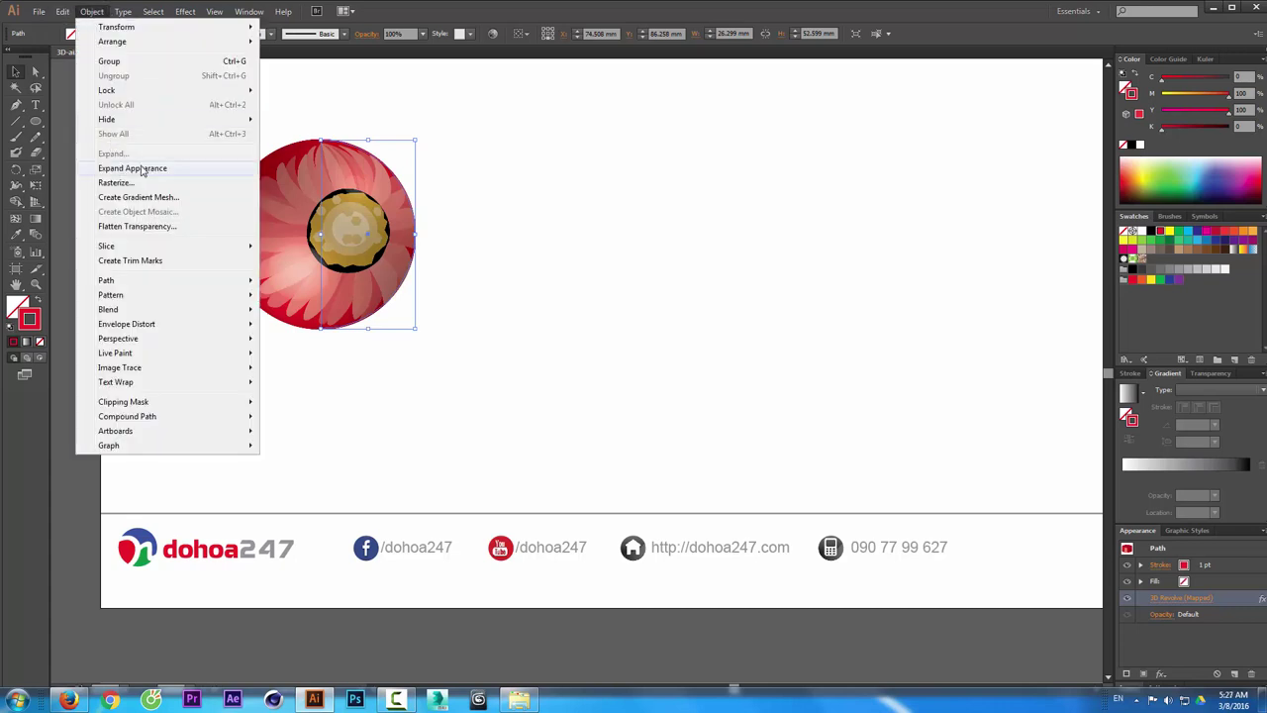
click(141, 169)
click(510, 239)
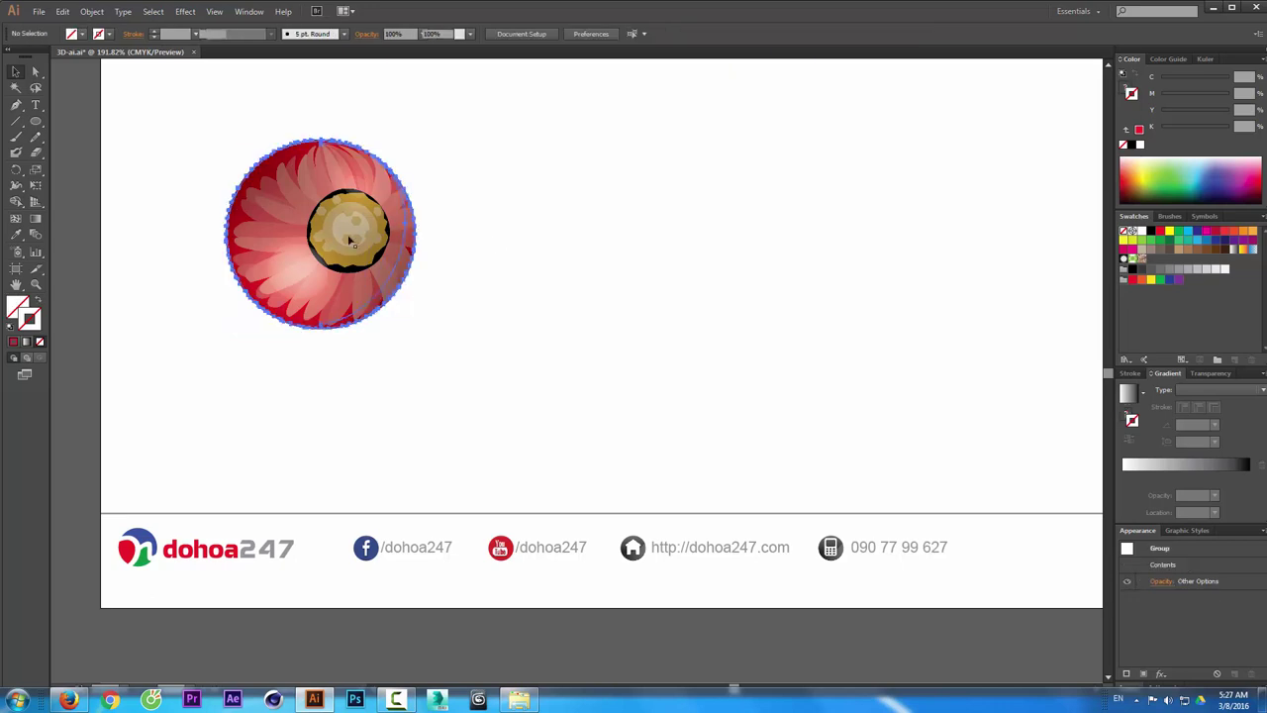
drag(350, 240, 301, 220)
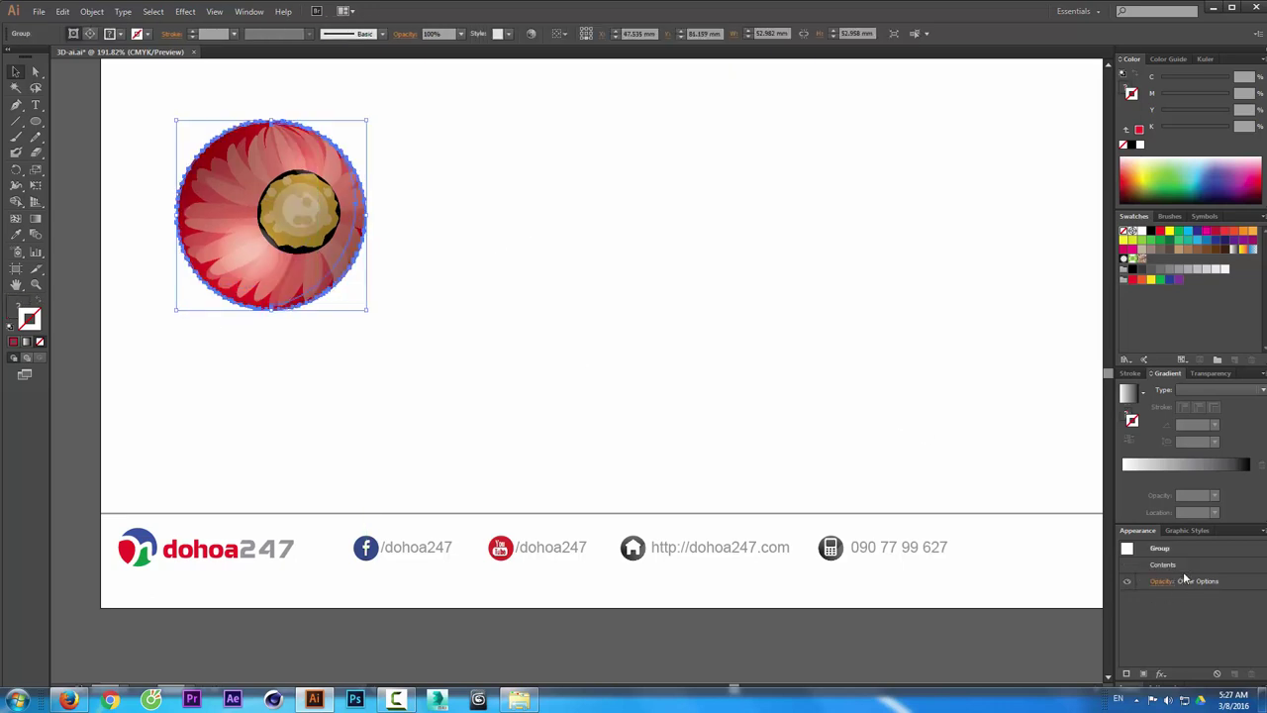
click(459, 227)
click(296, 237)
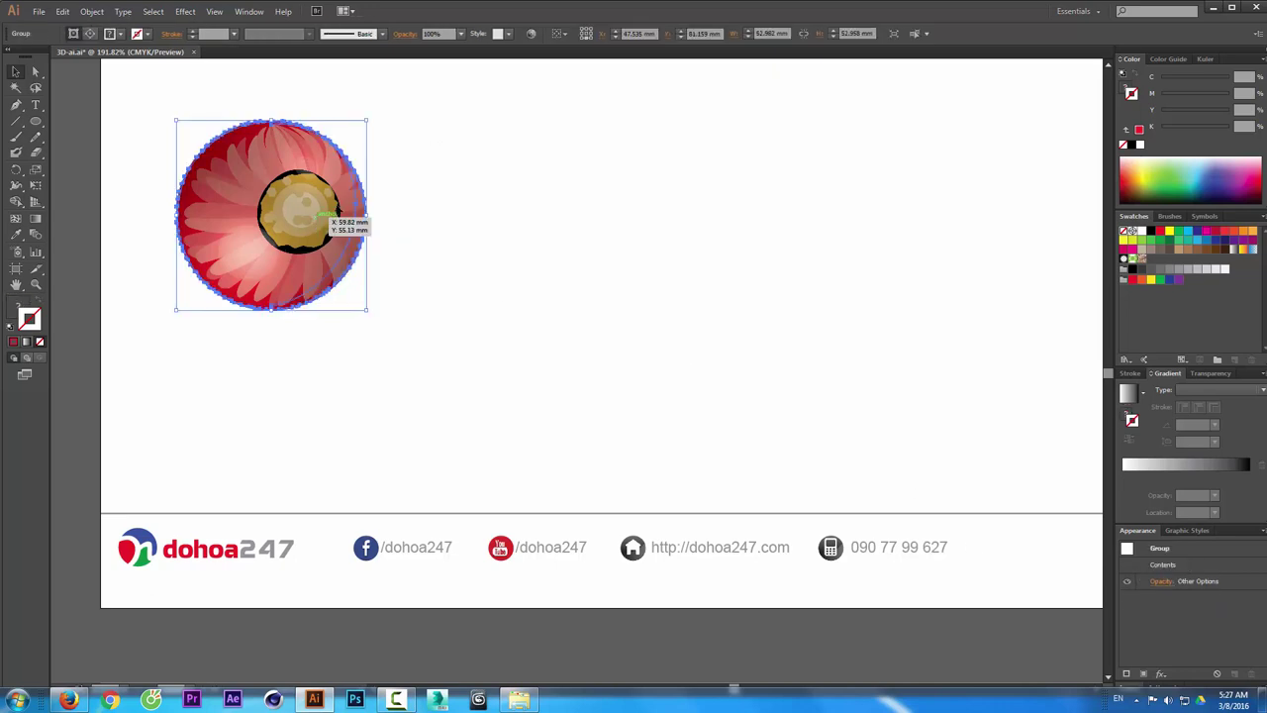
click(432, 193)
drag(388, 191, 356, 237)
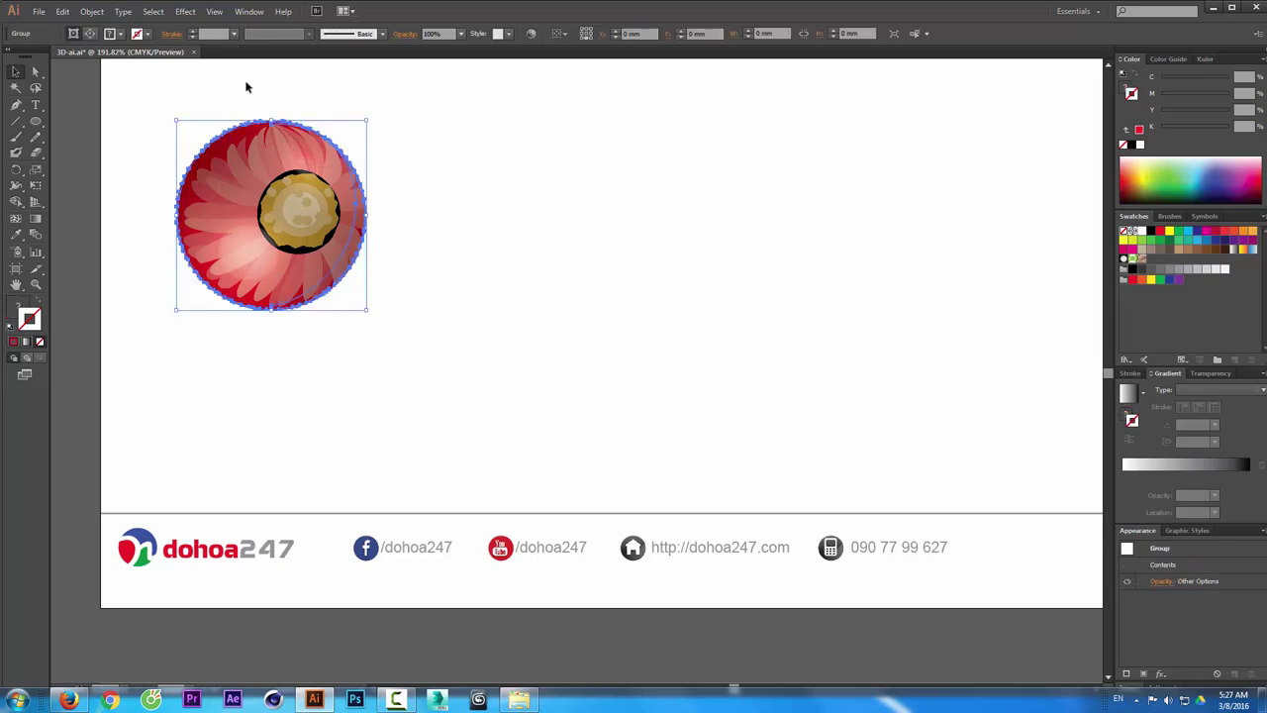
click(186, 11)
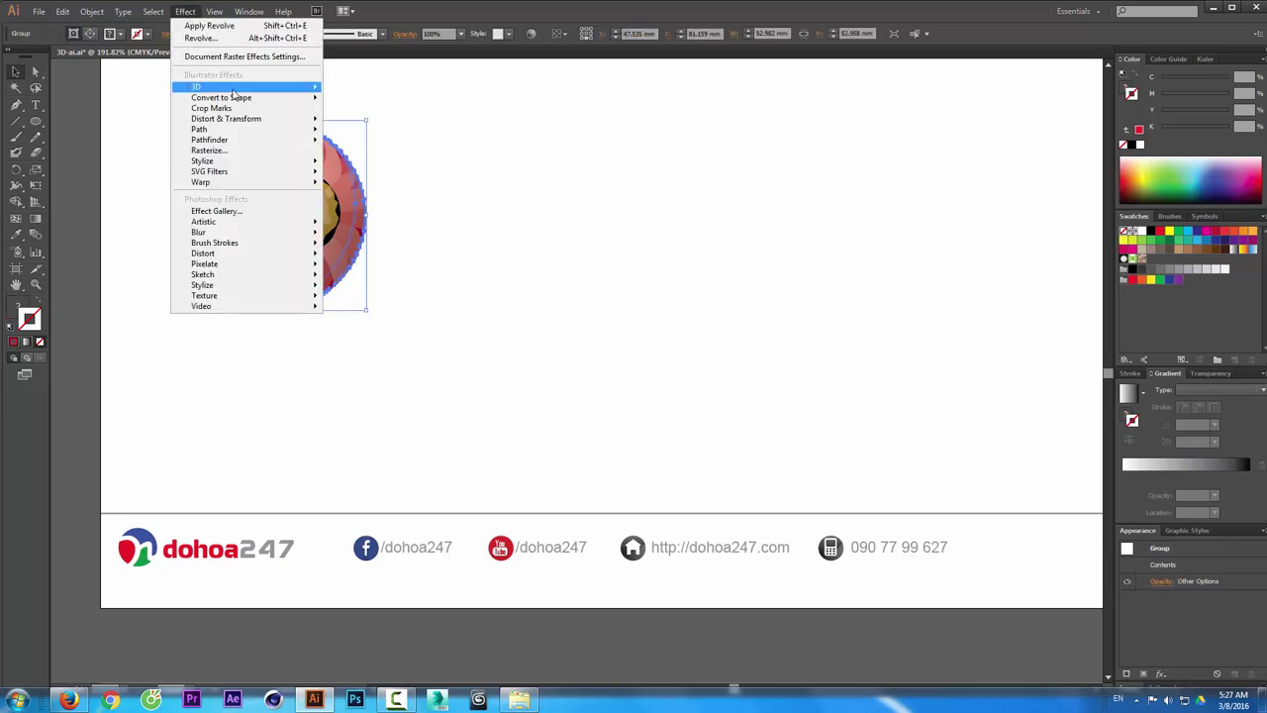
mouse_move(247, 87)
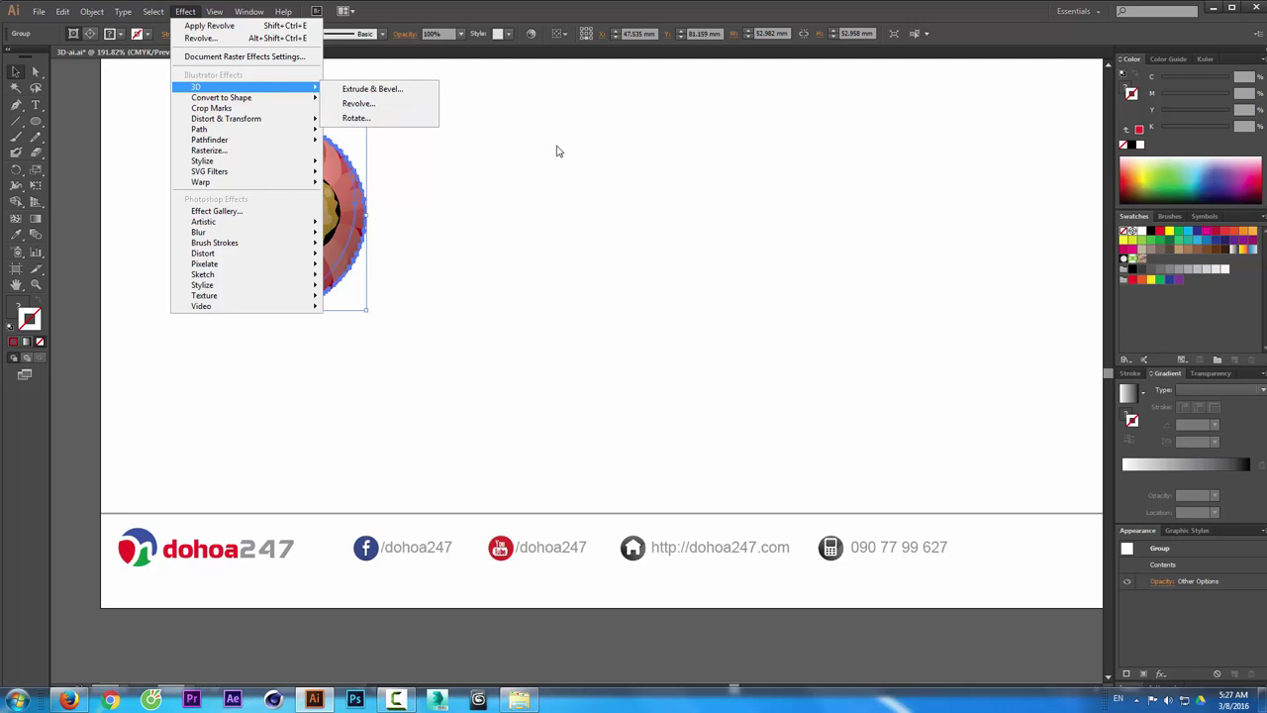
click(540, 178)
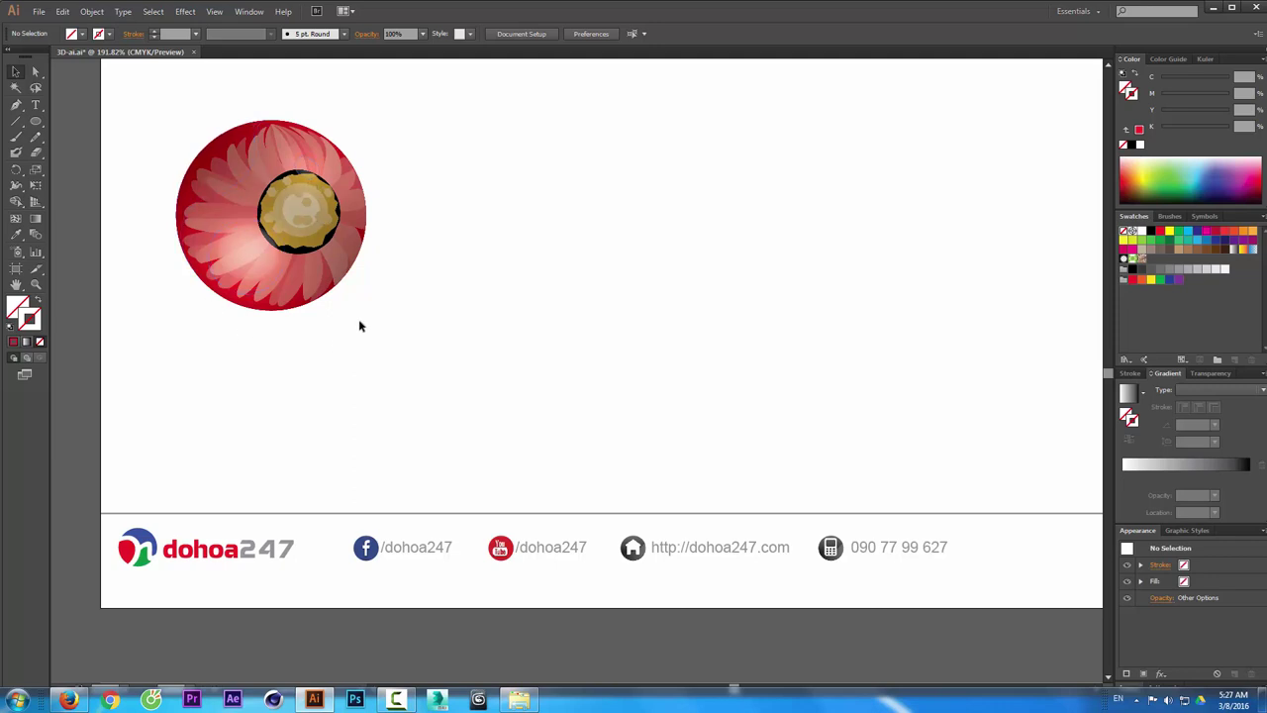
click(280, 270)
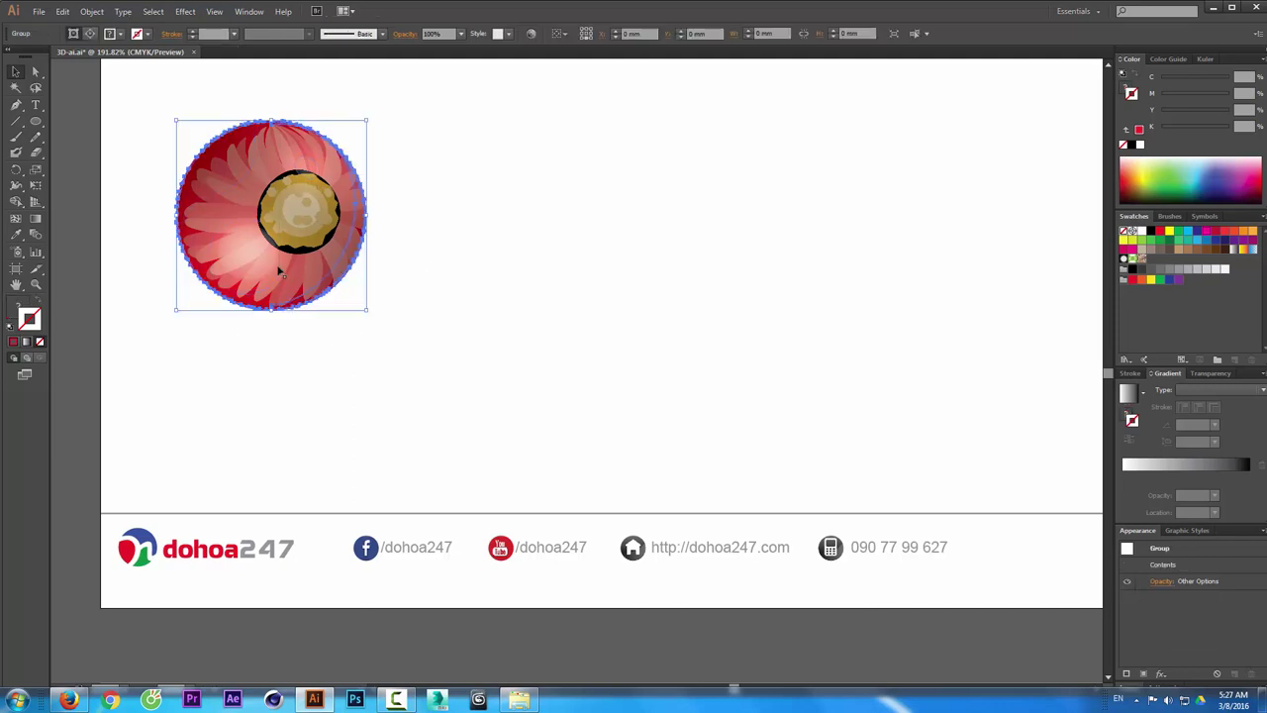
- Deselect the flower sphere, show the Symbols panel, and review the sample spheres below
click(461, 189)
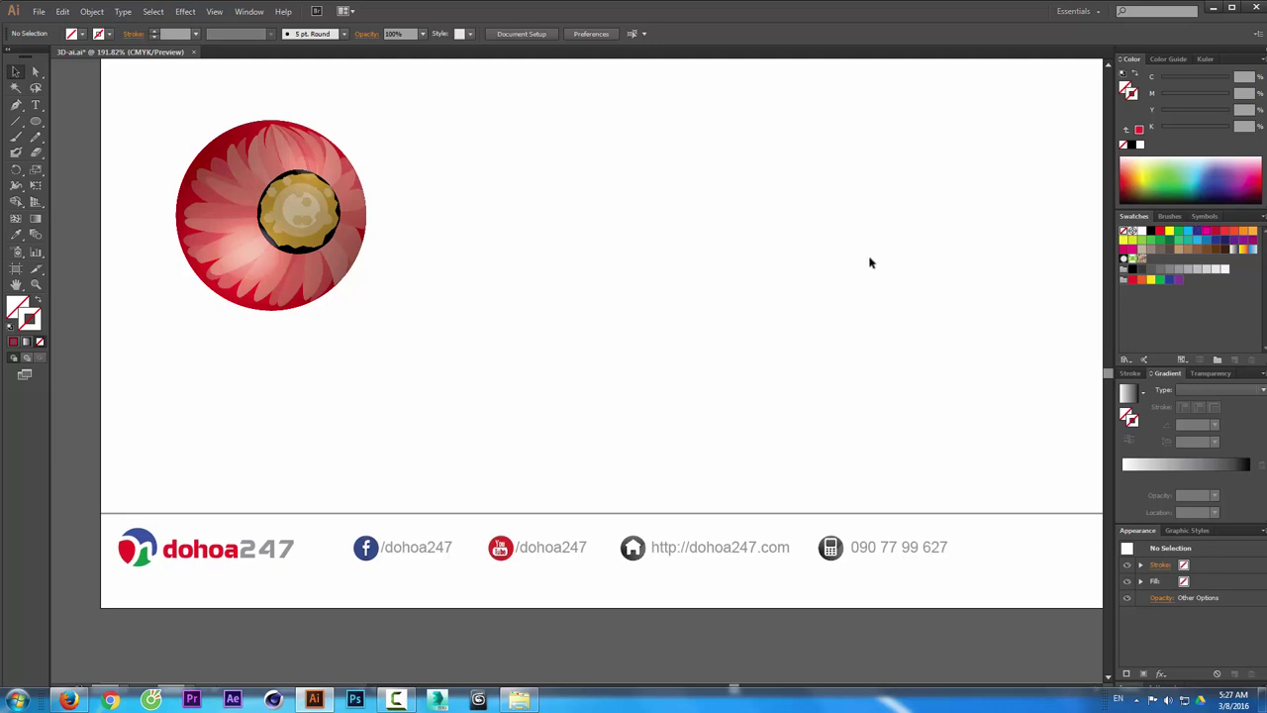
click(1205, 216)
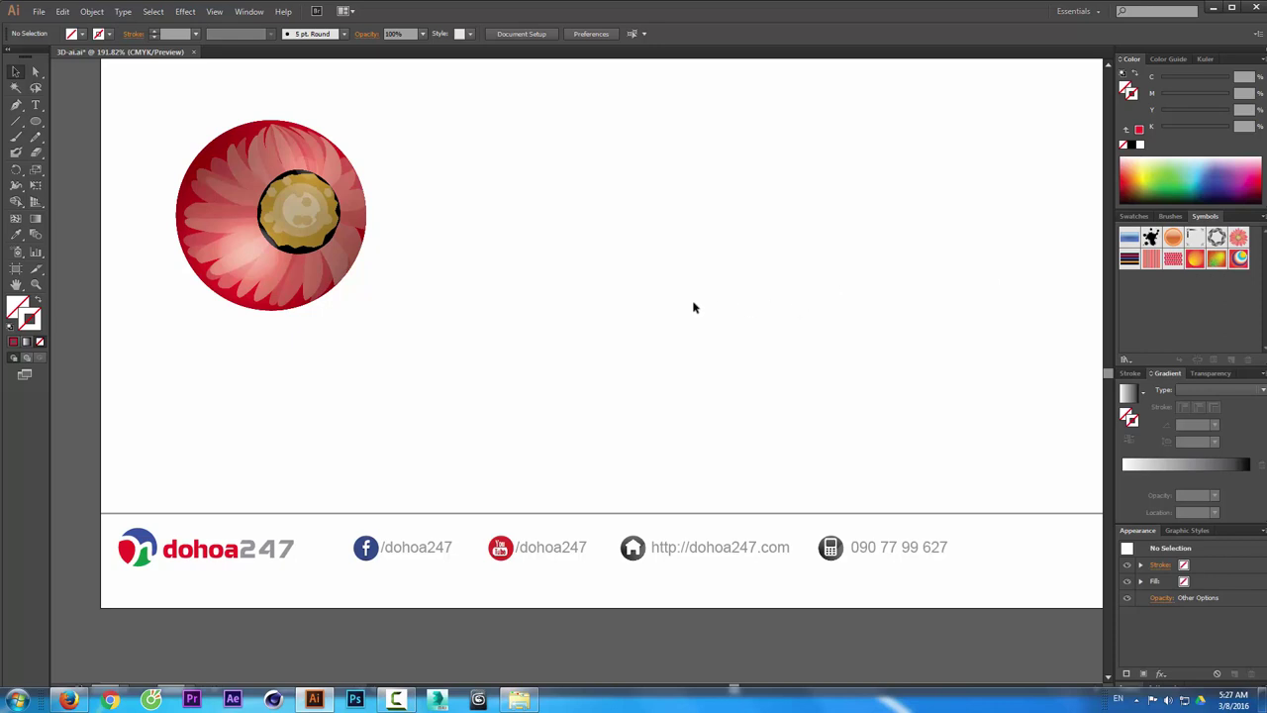
scroll(691, 302, down, 1)
scroll(675, 308, down, 2)
scroll(679, 314, down, 5)
scroll(666, 321, down, 2)
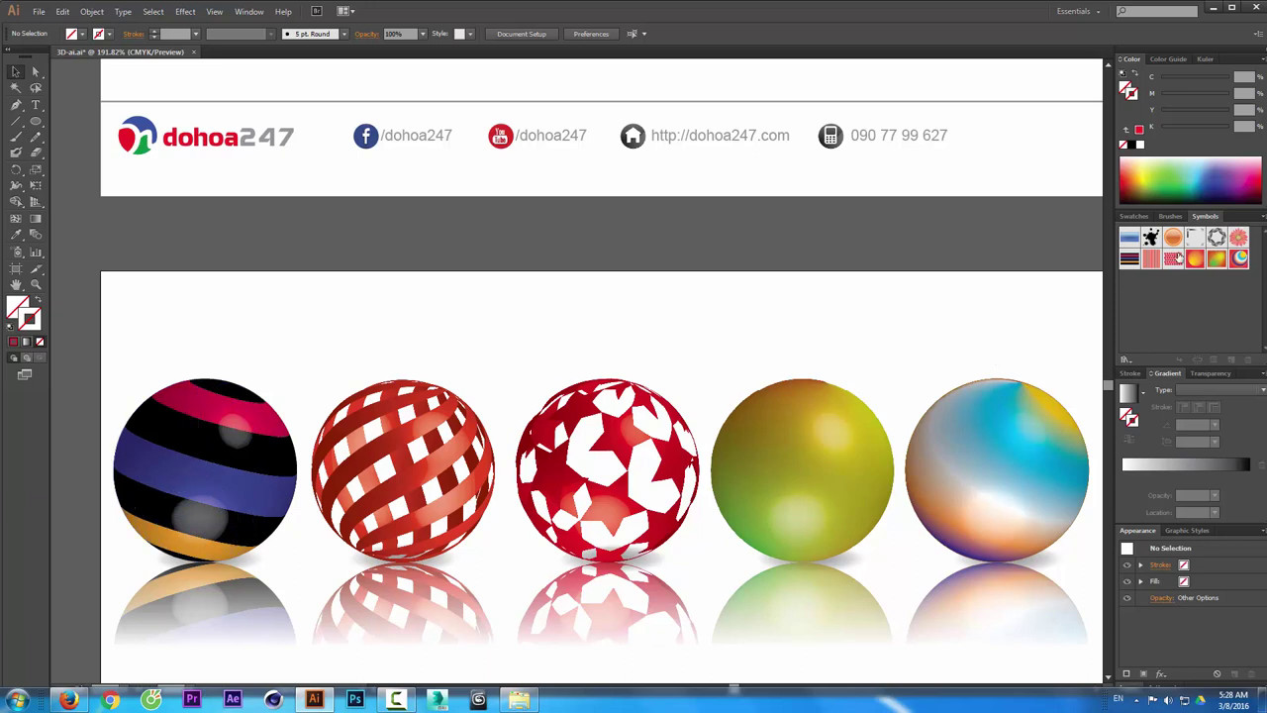
scroll(662, 268, up, 2)
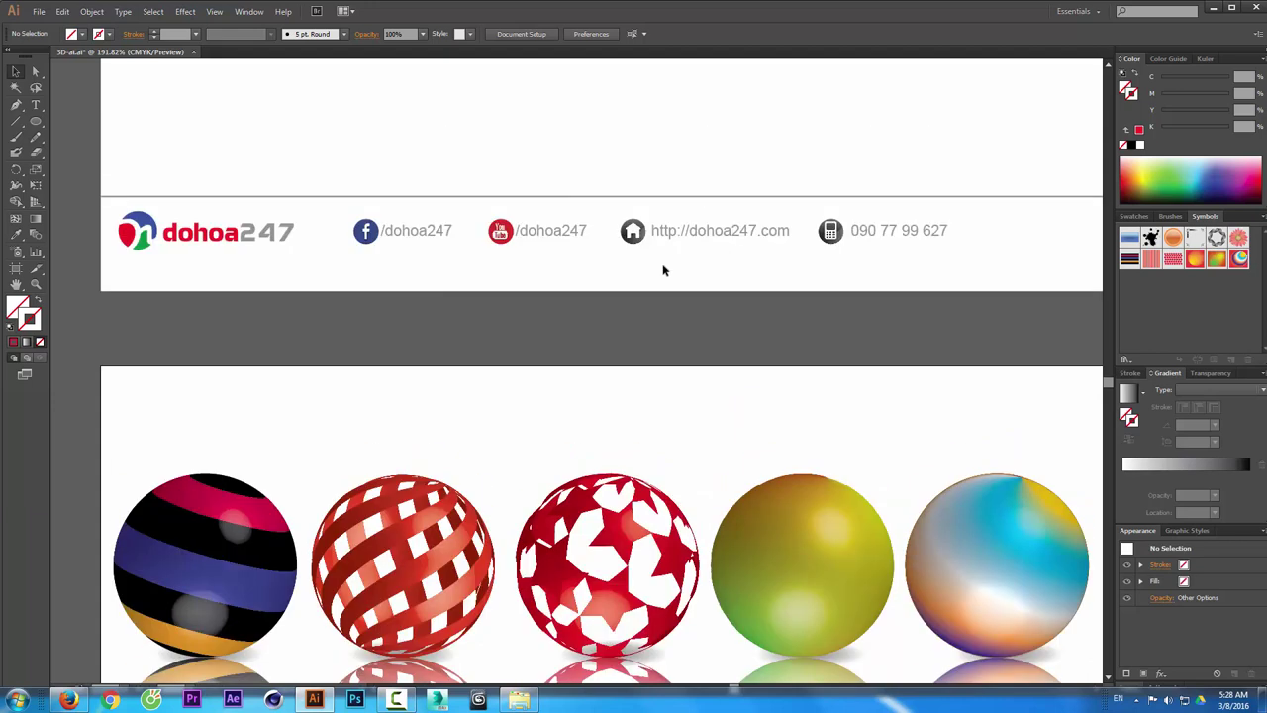
scroll(648, 249, up, 2)
scroll(648, 249, up, 4)
scroll(651, 250, up, 1)
scroll(317, 257, up, 1)
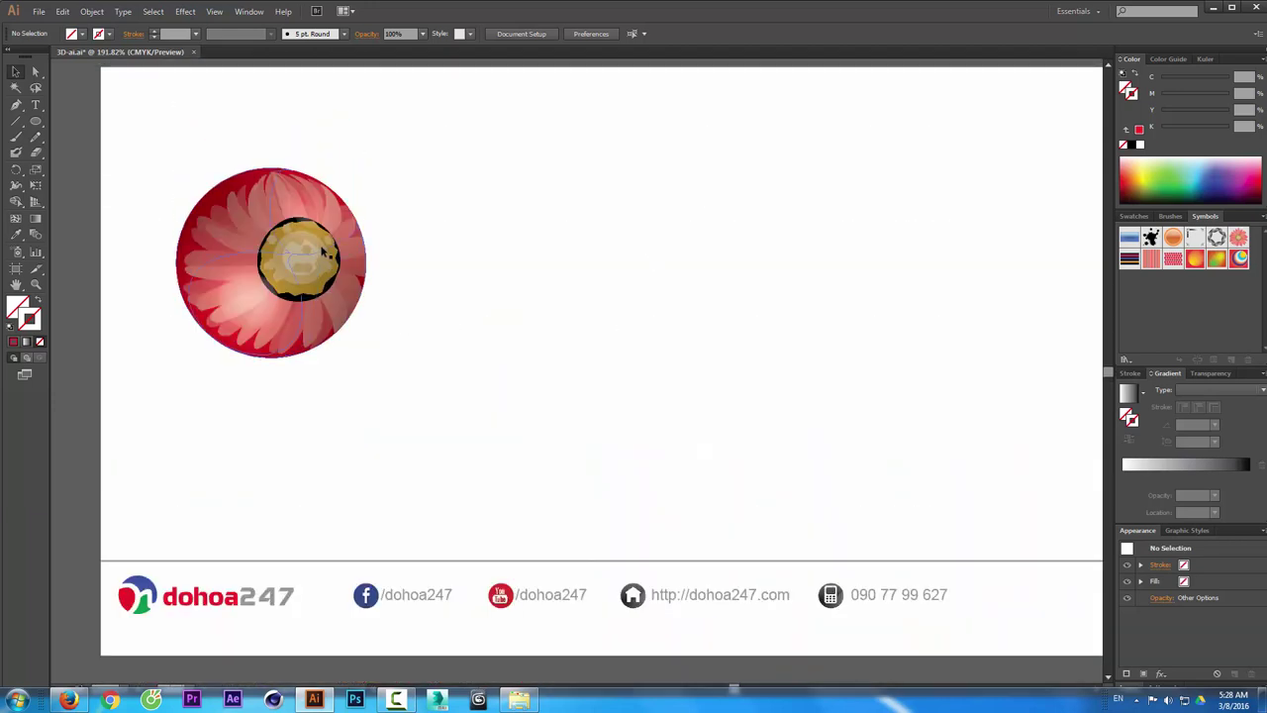
- Delete the flower sphere and draw a new circle near the artboard's top left
click(293, 290)
key(Delete)
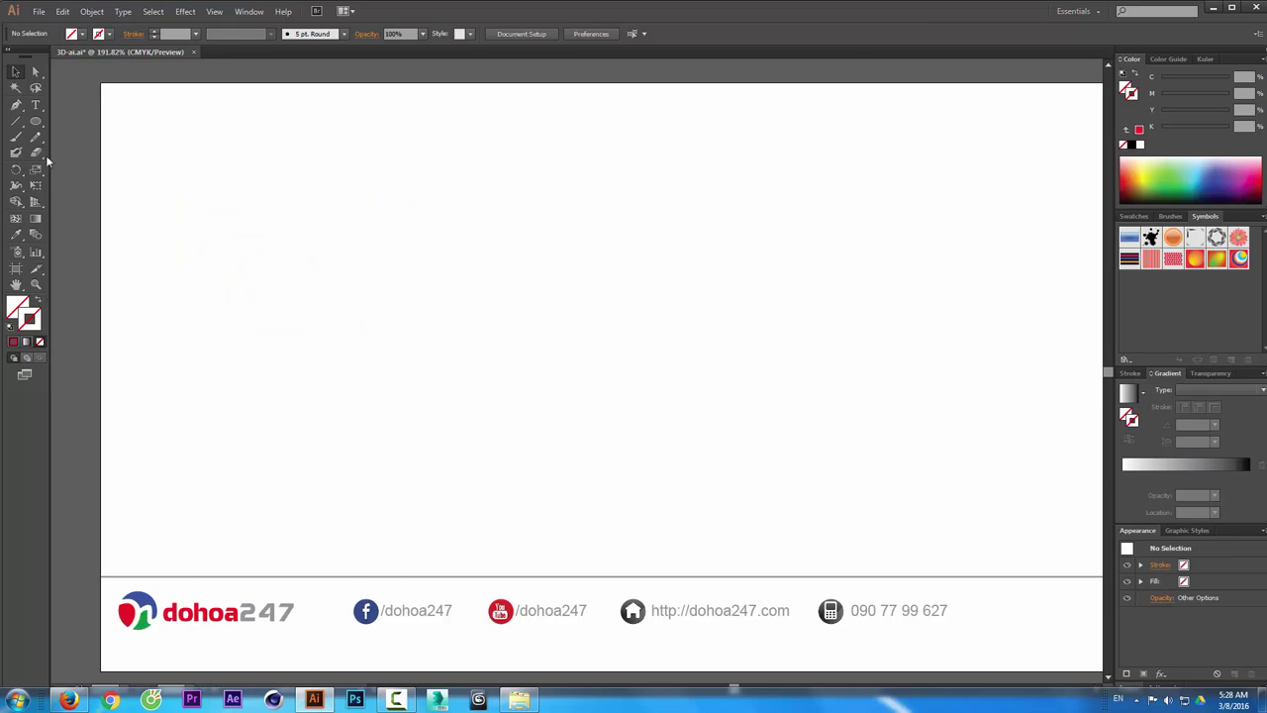
click(36, 120)
drag(173, 171, 370, 376)
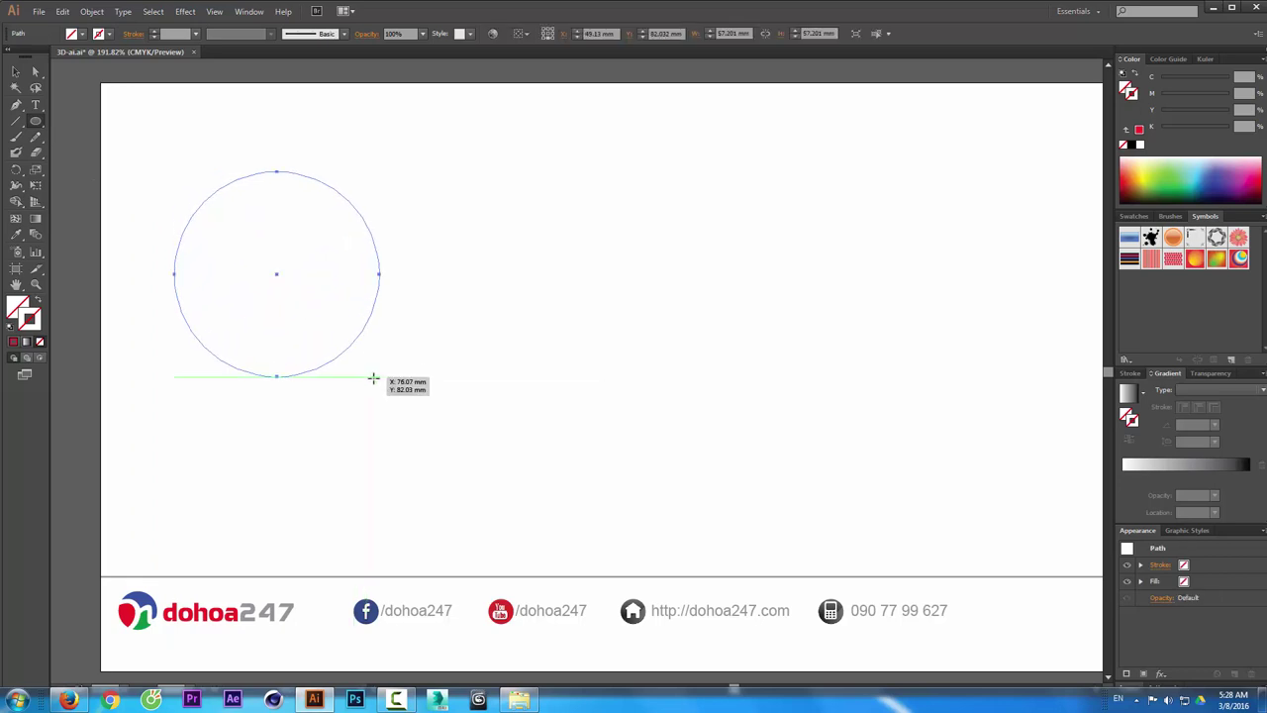
- Remove the circle's left anchor to leave a right half-arc with a red stroke, selected
click(34, 73)
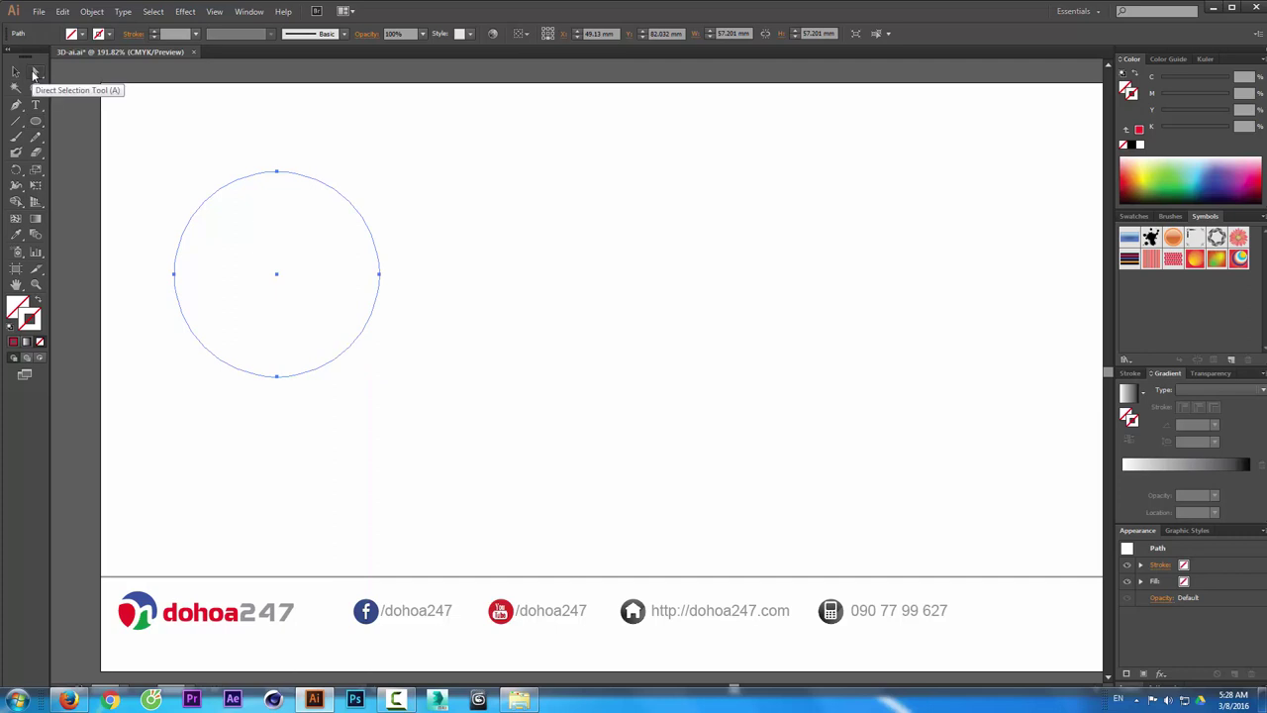
click(174, 273)
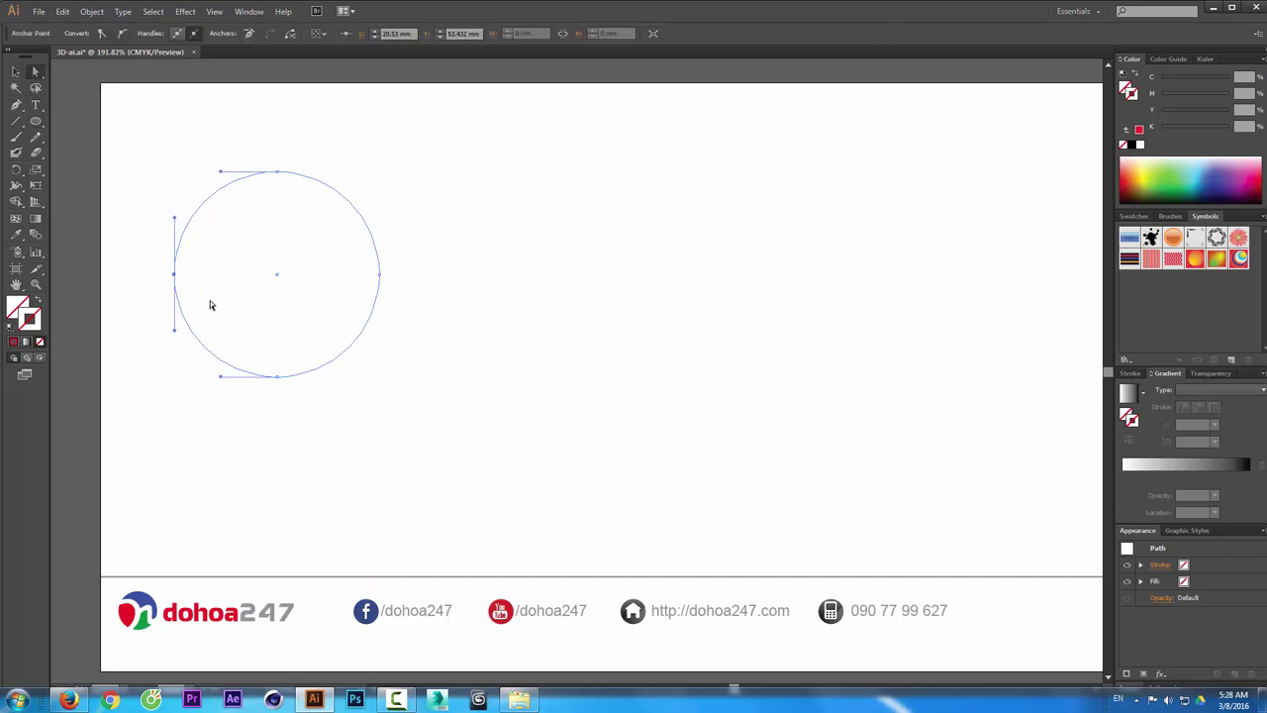
key(Delete)
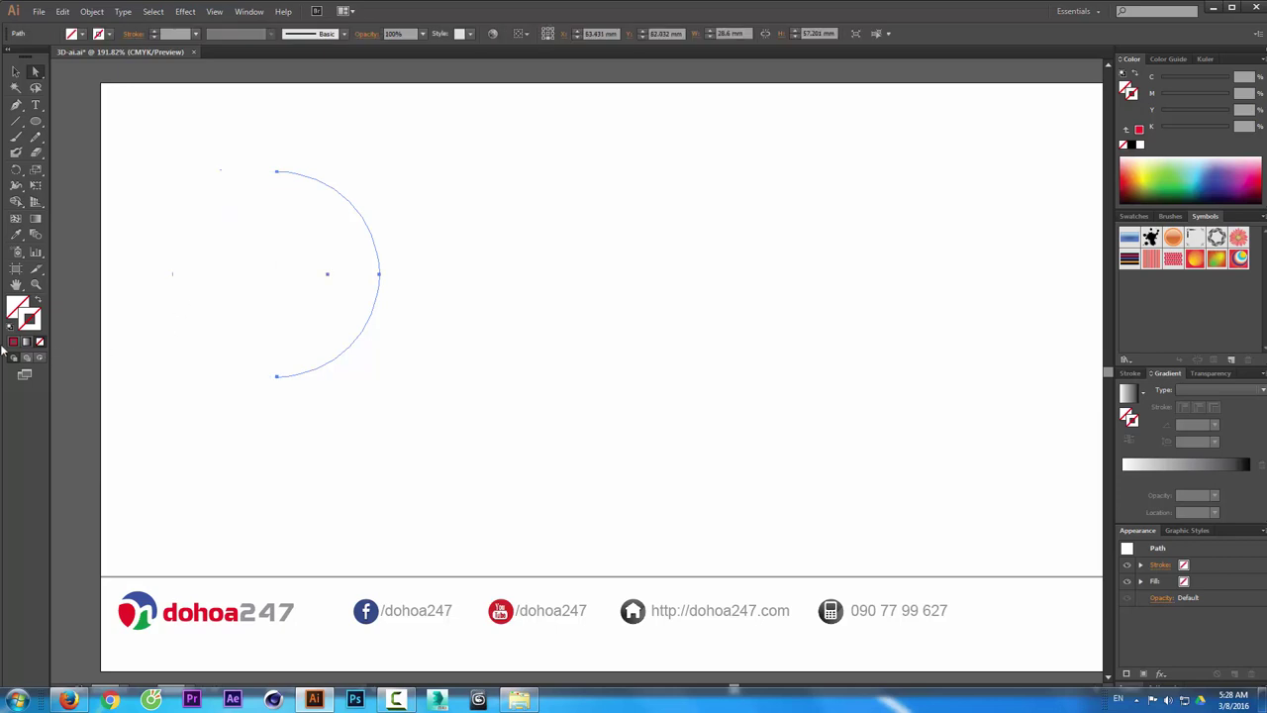
click(12, 341)
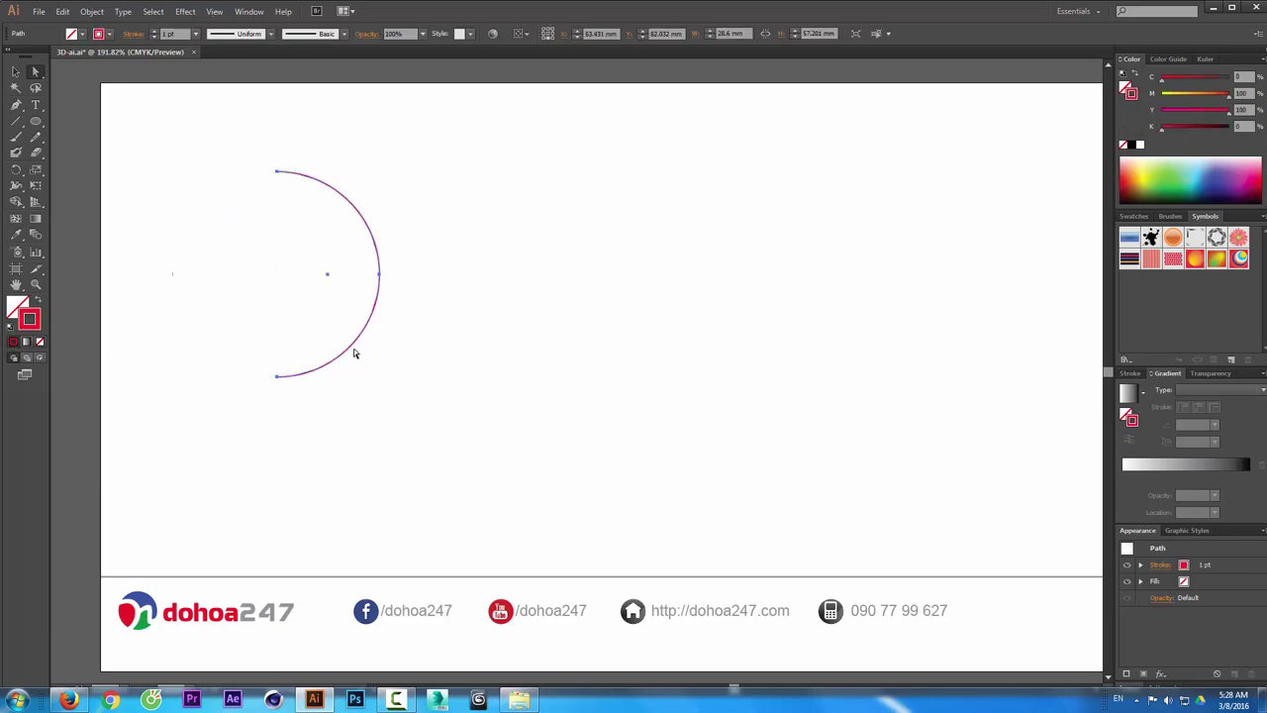
click(15, 72)
click(468, 263)
drag(468, 263, 323, 294)
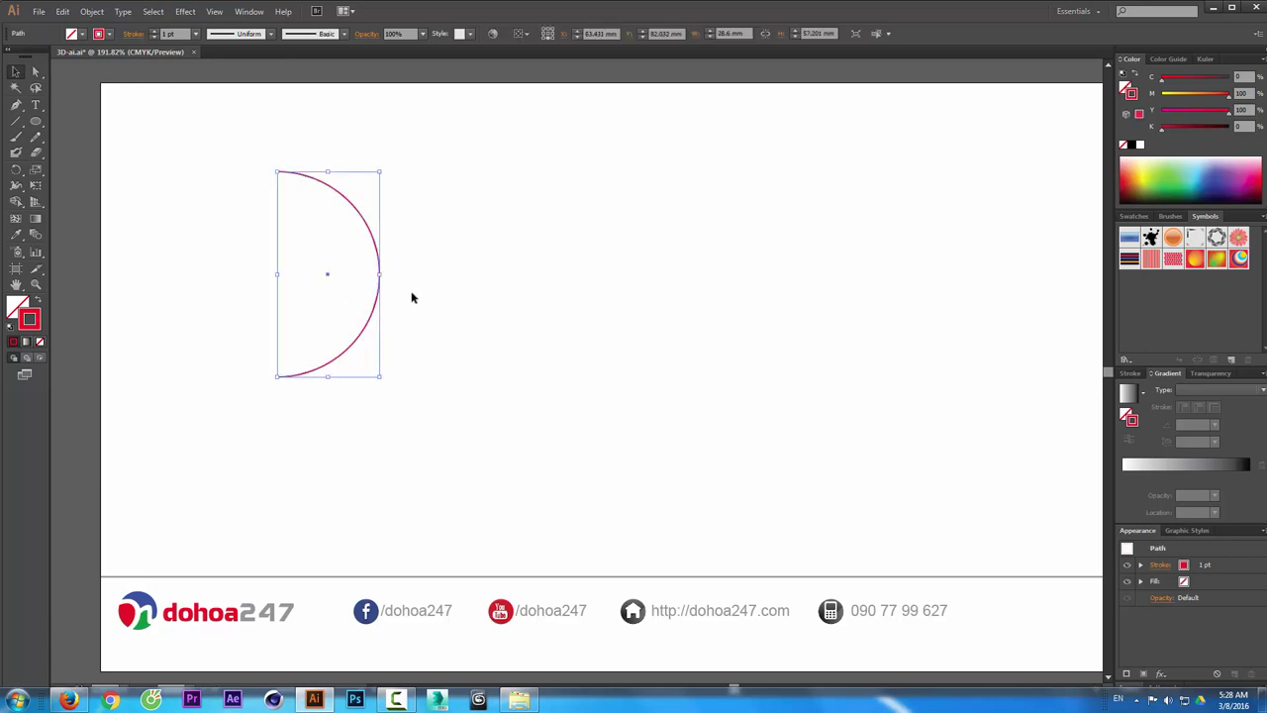
- Apply Effect > 3D > Revolve with preview and tilt the sphere's rotation
click(187, 14)
mouse_move(198, 87)
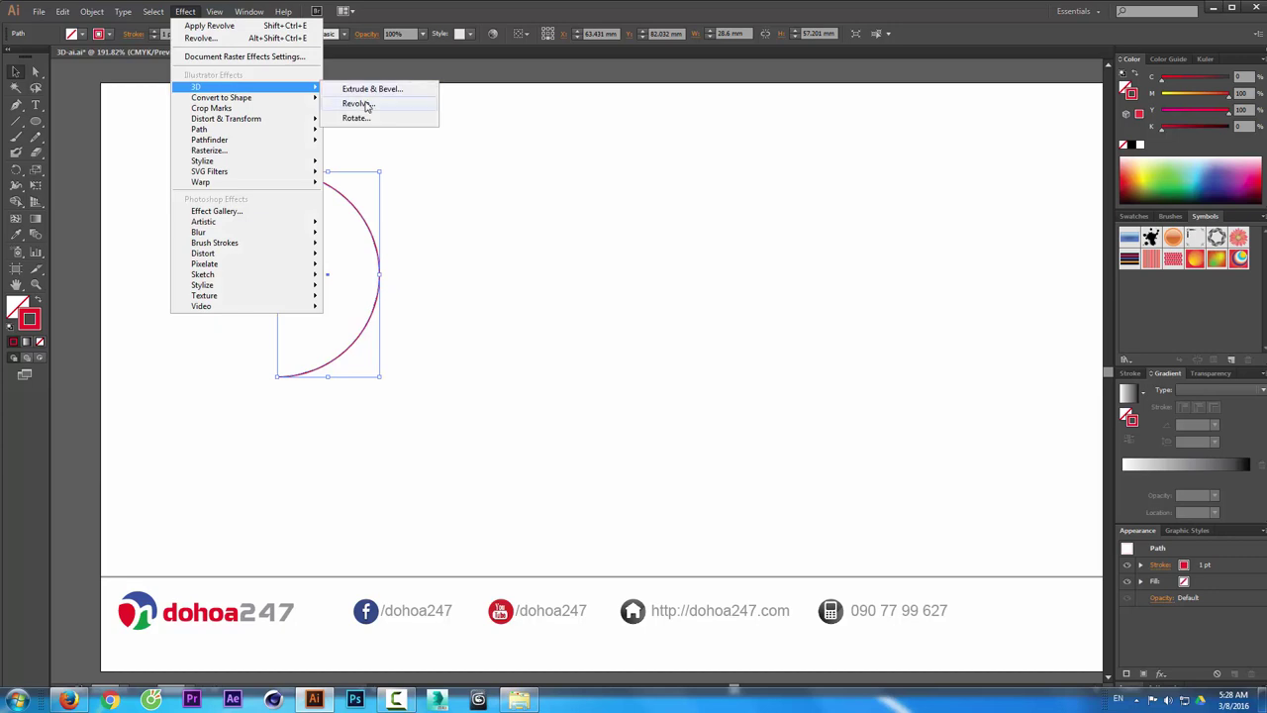
click(356, 103)
click(550, 425)
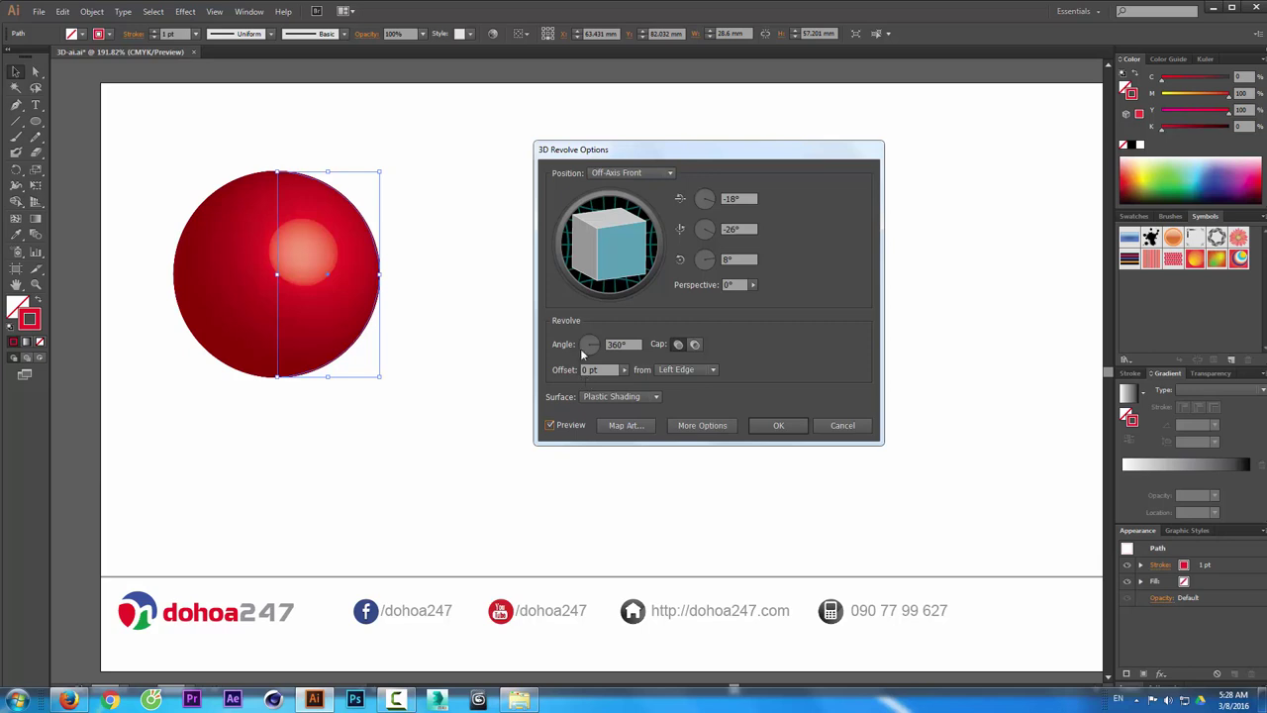
drag(579, 224, 595, 212)
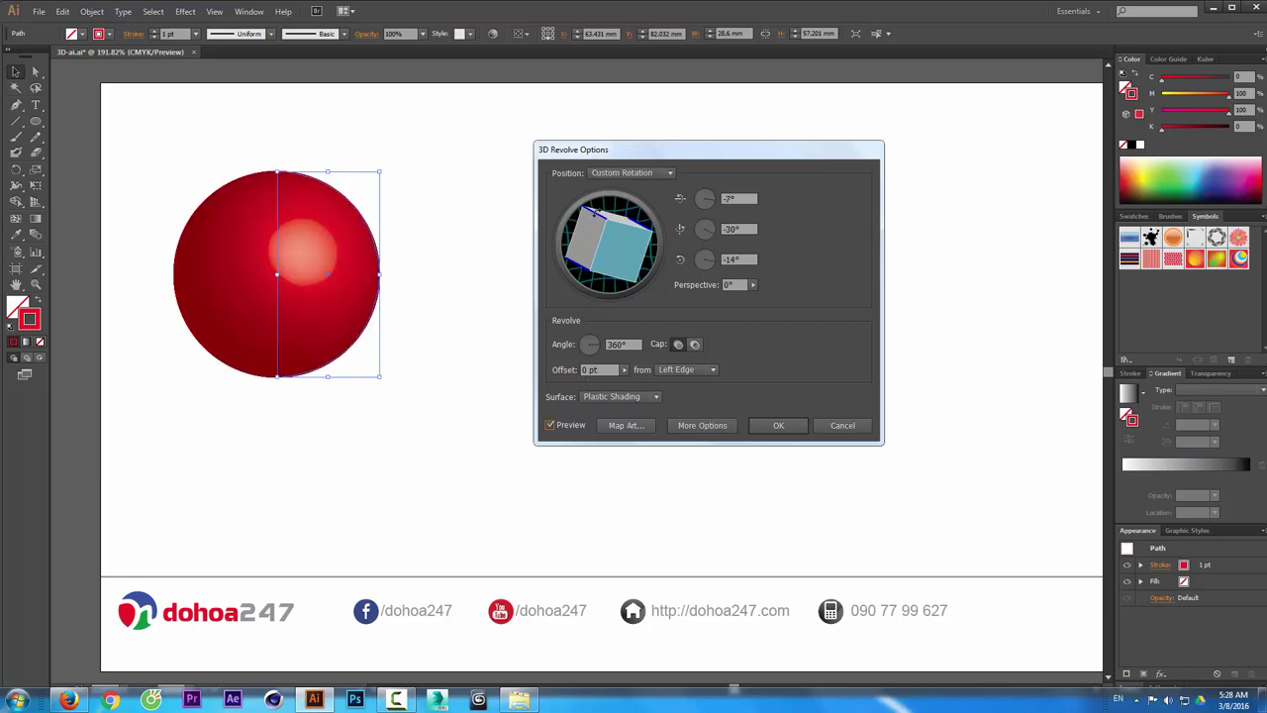
drag(594, 210, 599, 213)
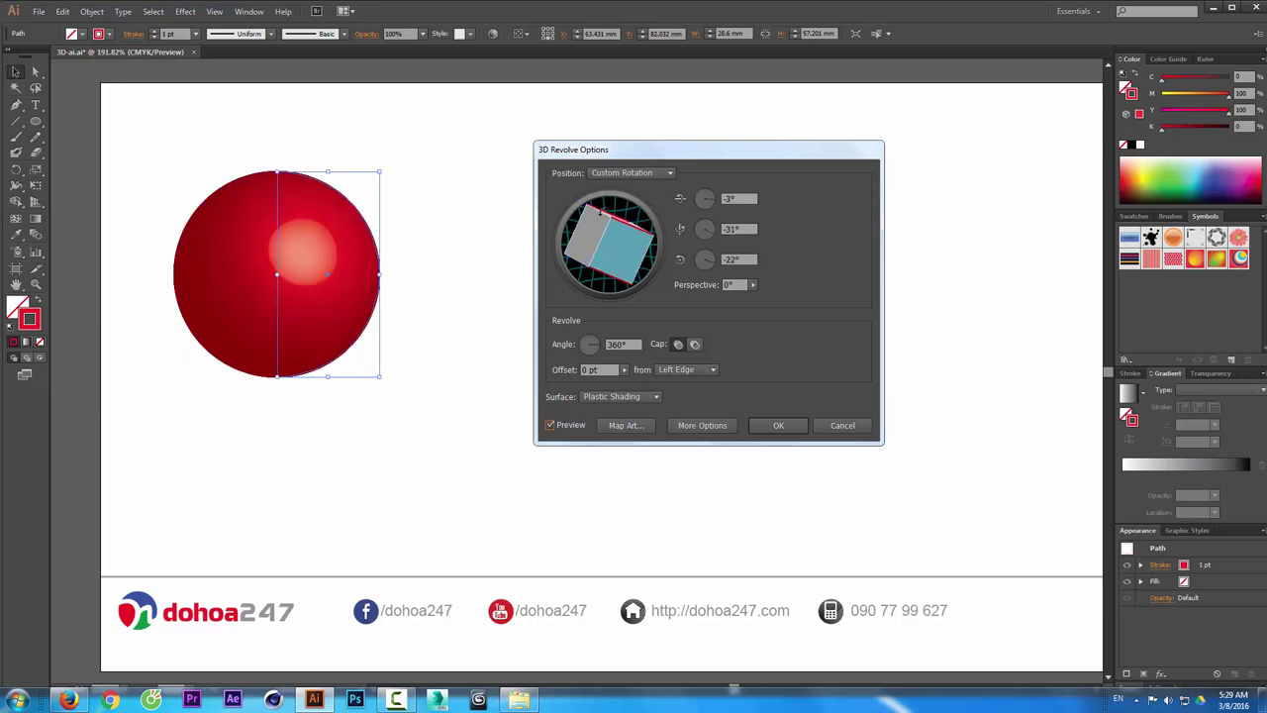
drag(600, 211, 601, 246)
- Add a second light source, lower the light intensity, and apply the revolve
click(702, 426)
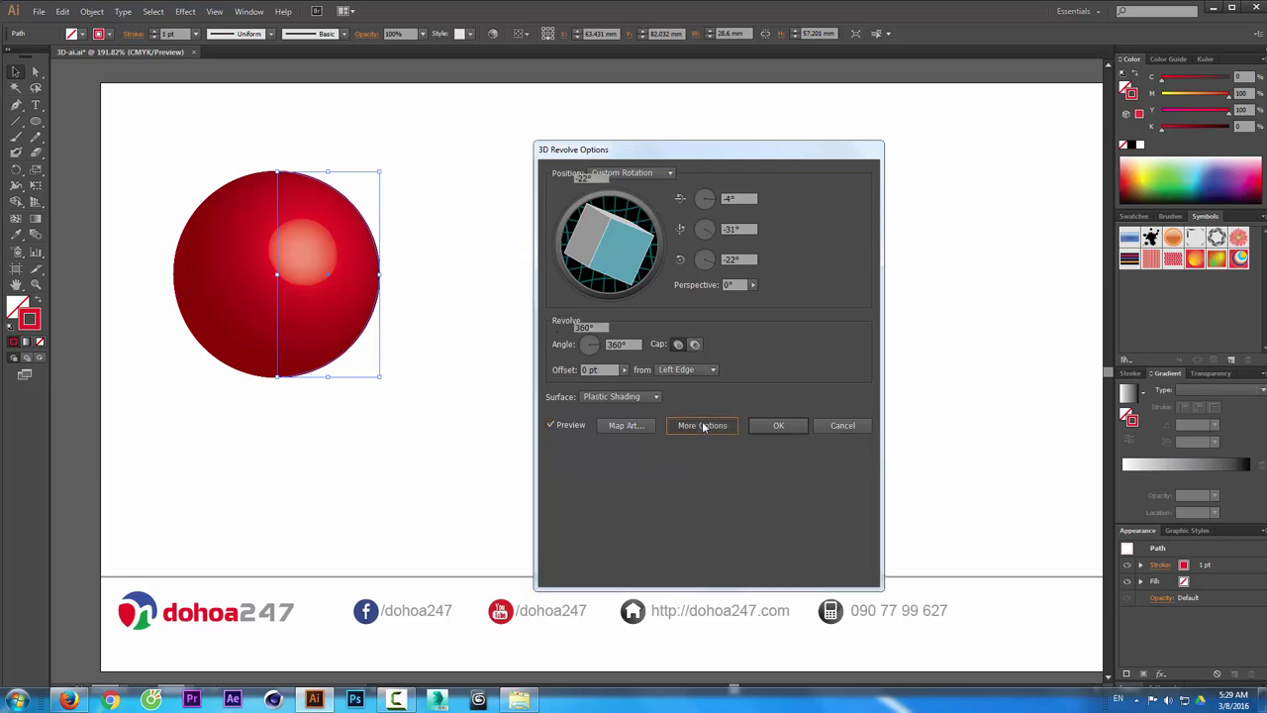
drag(584, 428, 587, 425)
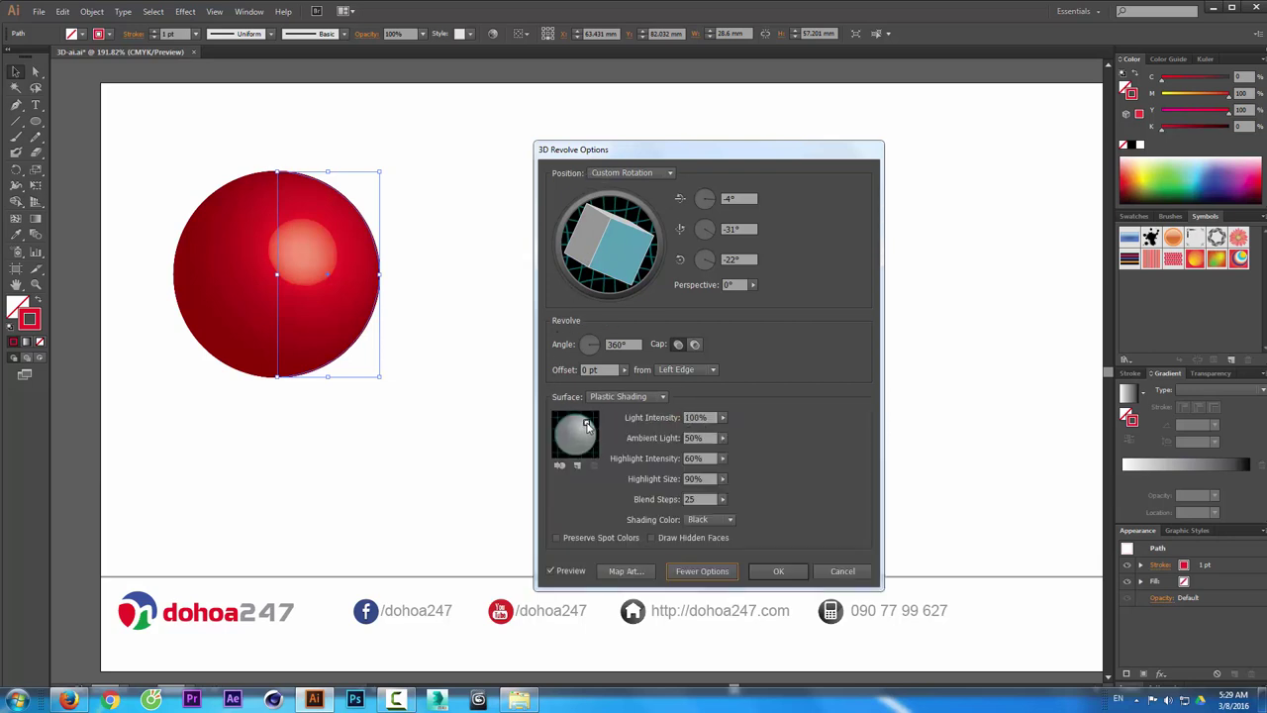
click(577, 464)
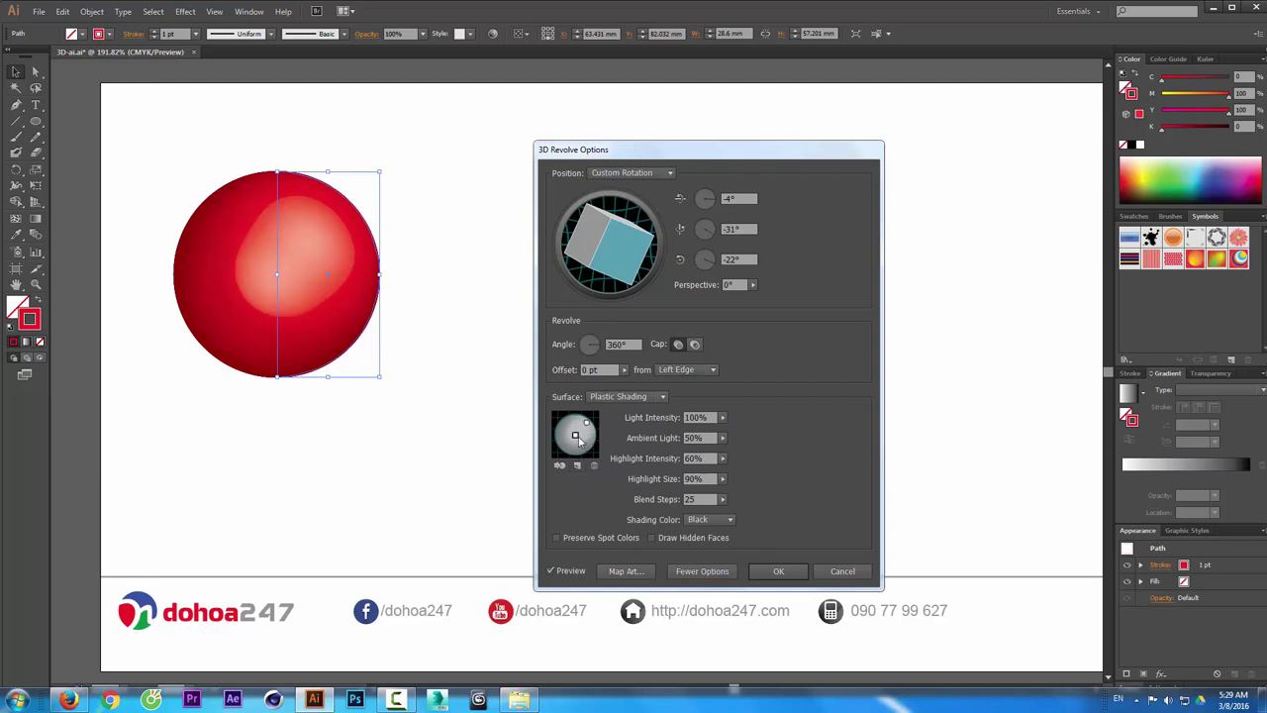
drag(577, 437, 568, 453)
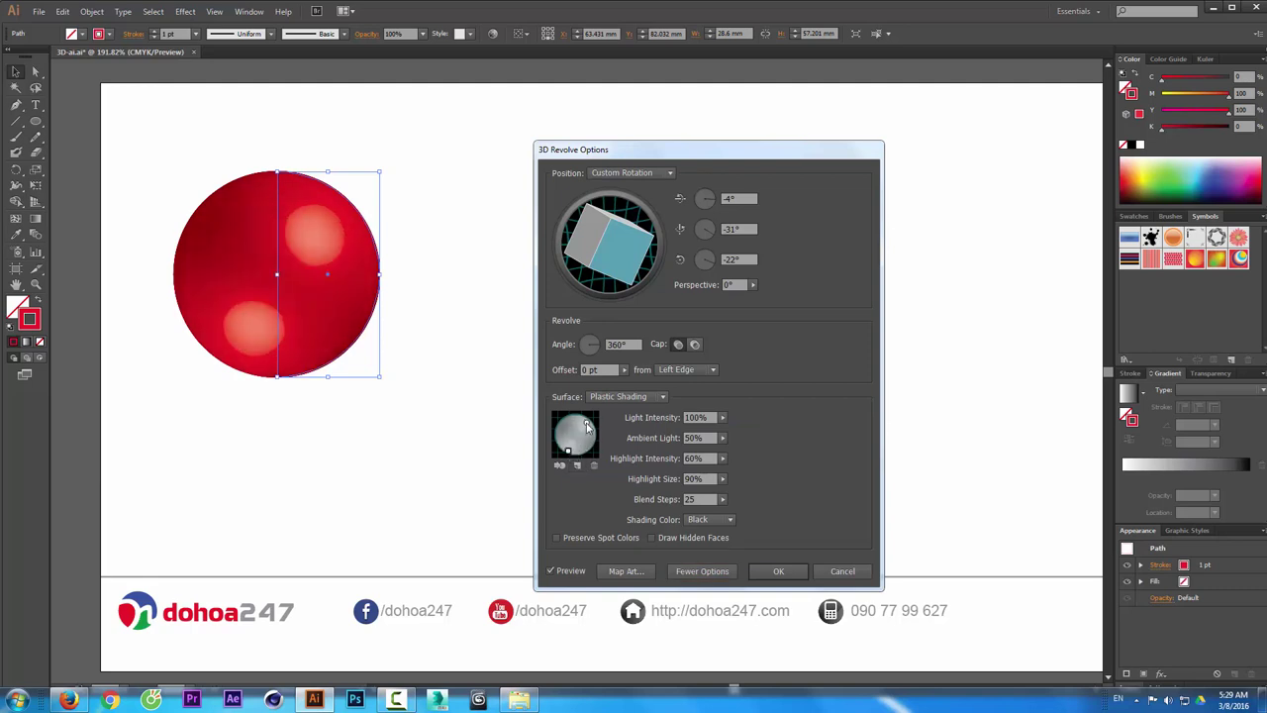
drag(569, 452, 572, 448)
click(589, 422)
drag(723, 417, 716, 434)
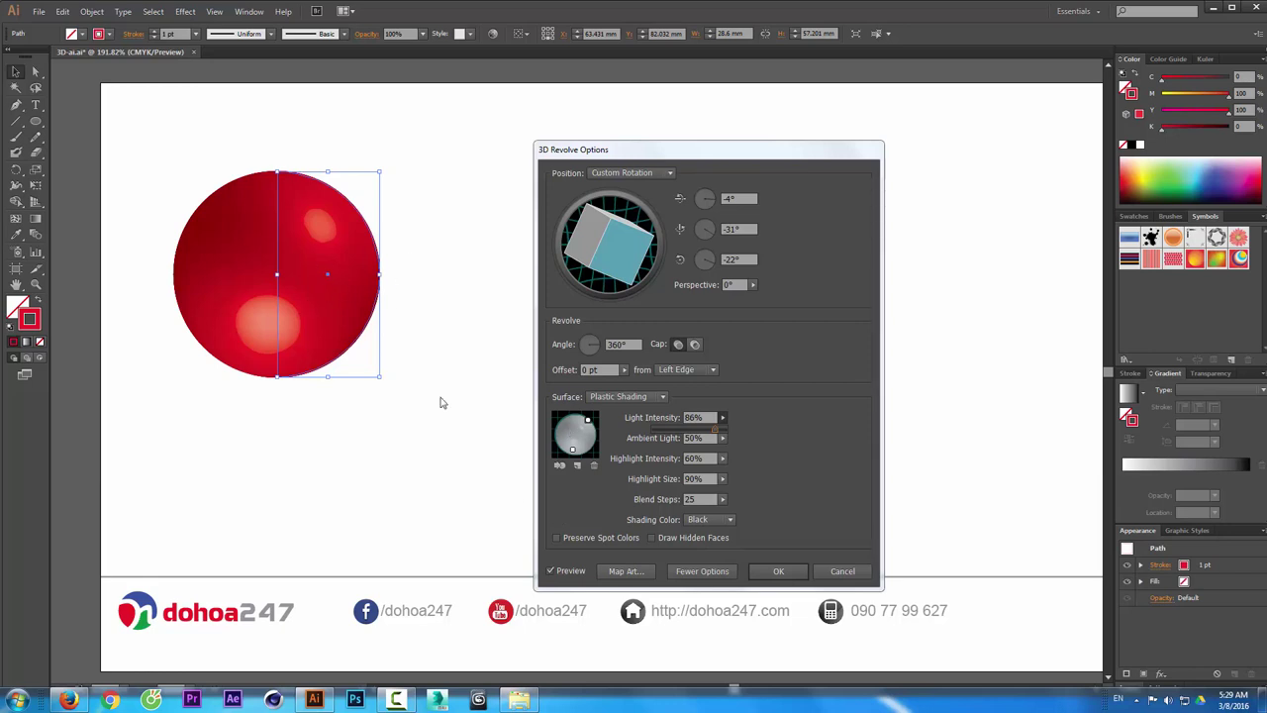
click(764, 576)
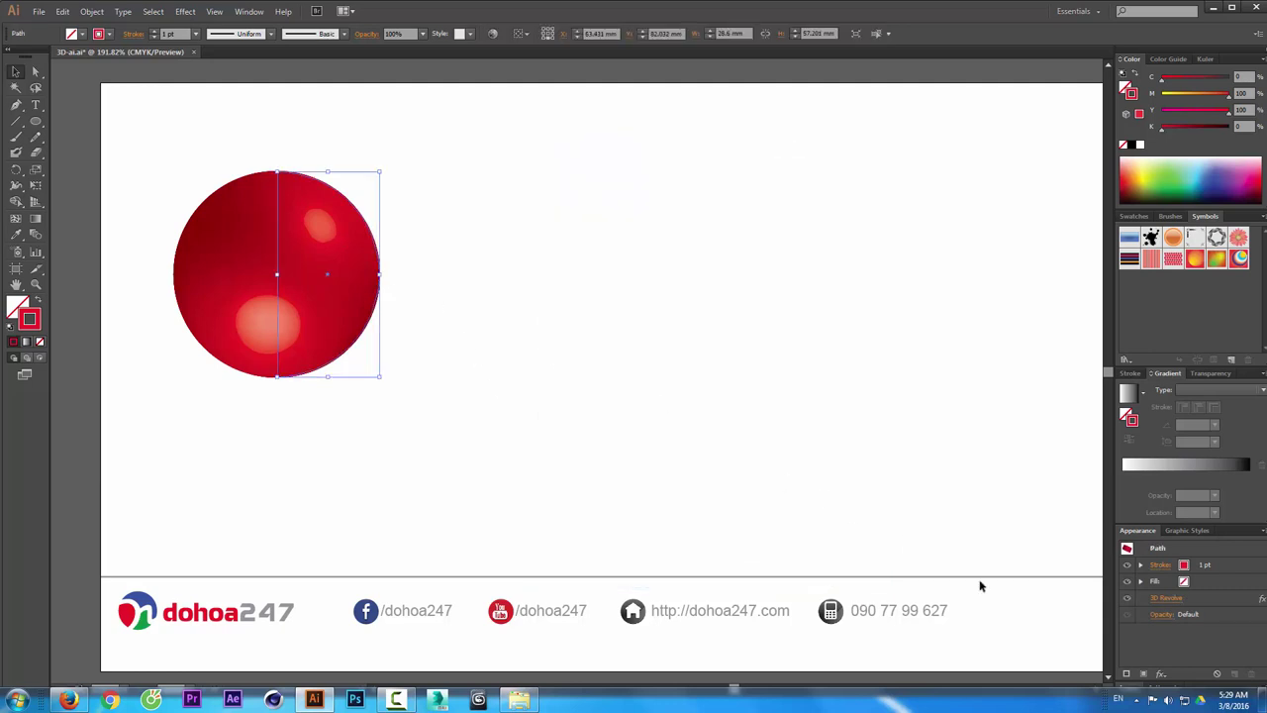
- Reopen the 3D Revolve settings and rotate the sphere to a new angle
click(553, 568)
drag(598, 186, 599, 208)
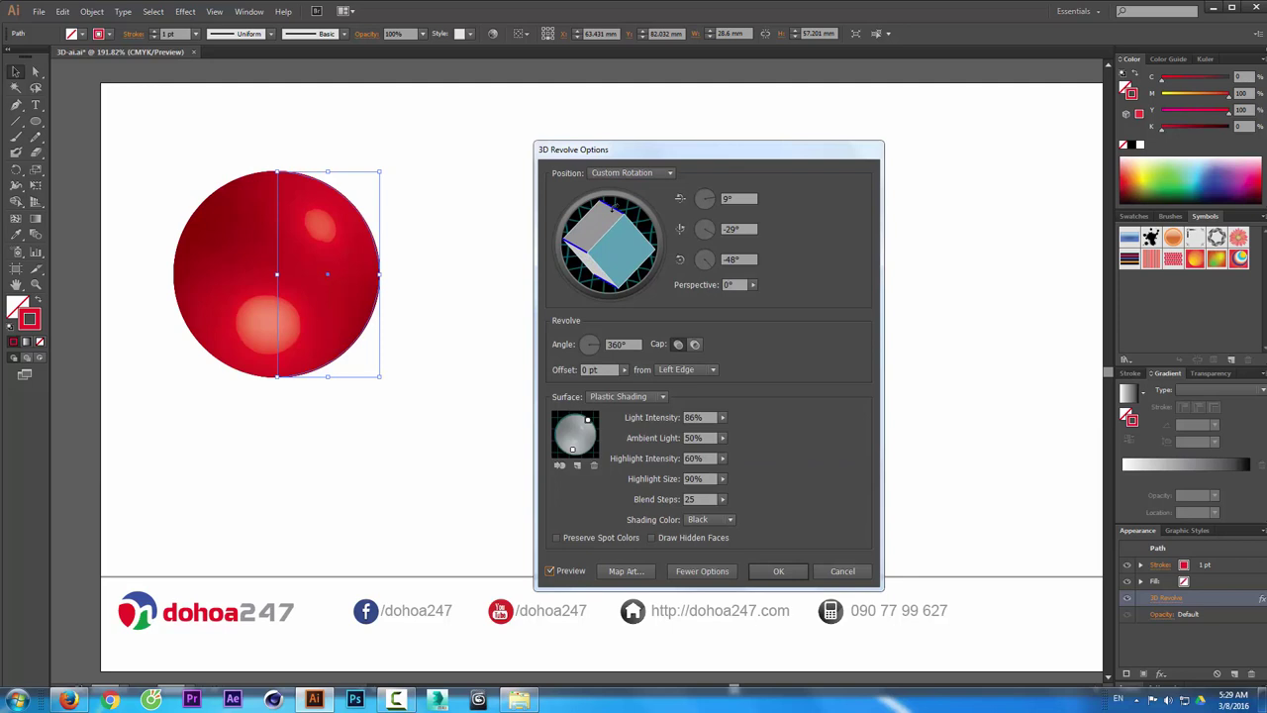
drag(613, 205, 600, 207)
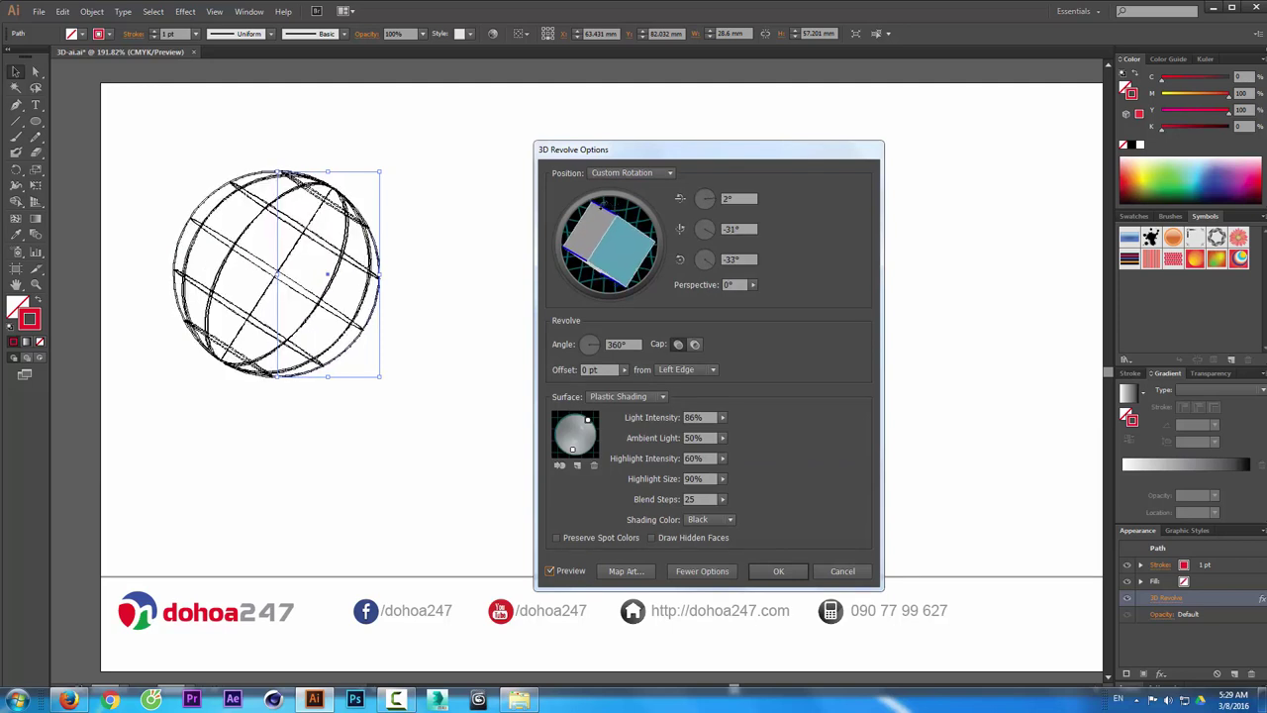
click(778, 572)
- Draw a long thin black-filled rectangle beside the sphere
click(568, 396)
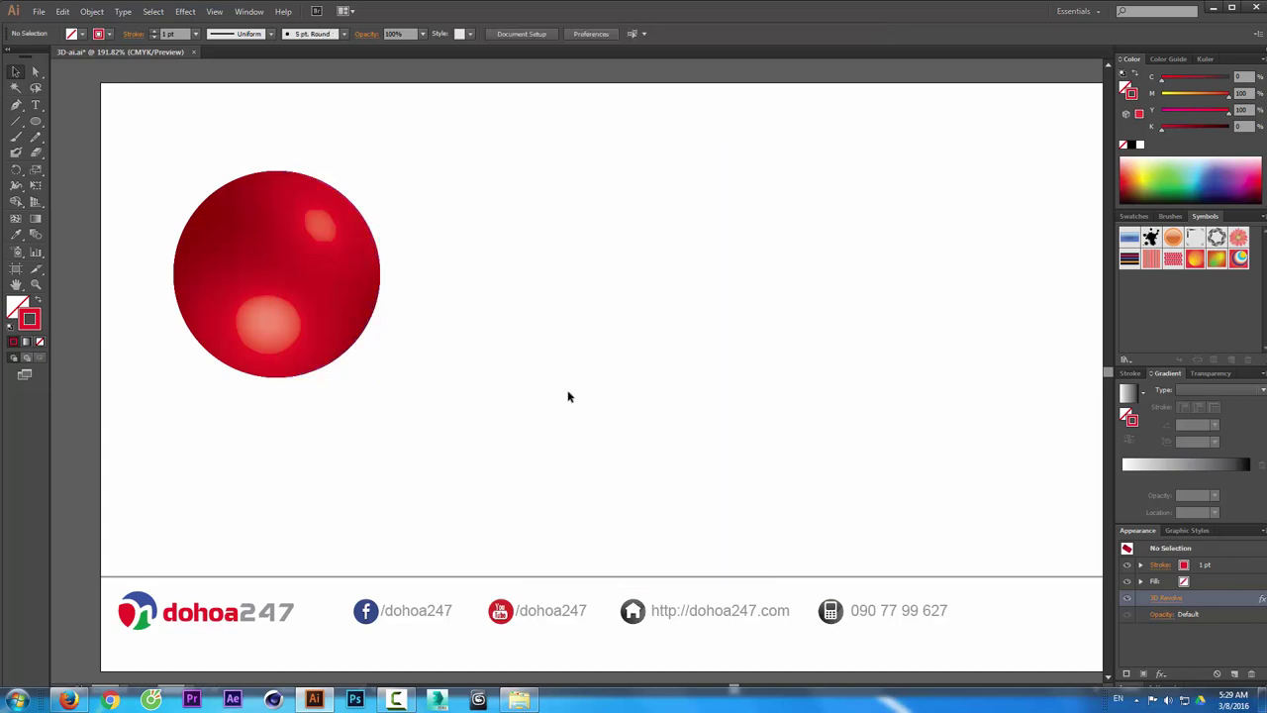
click(43, 122)
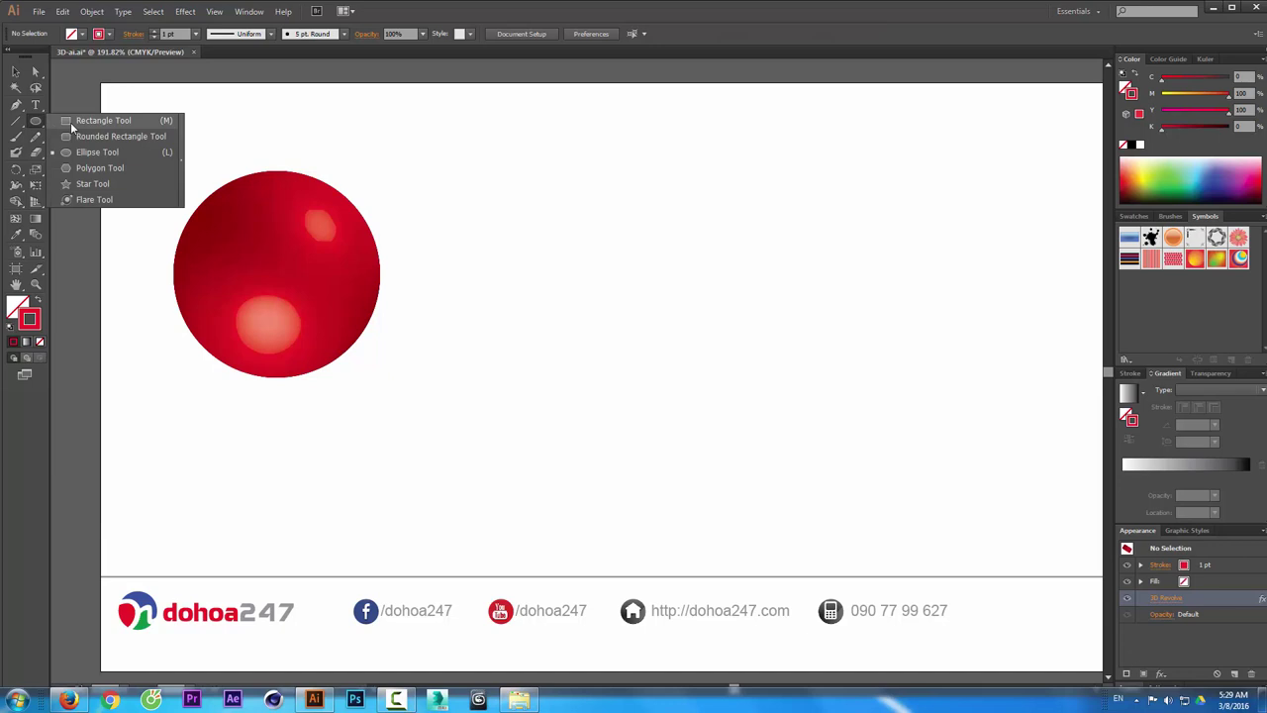
click(99, 119)
drag(453, 195, 684, 221)
click(16, 72)
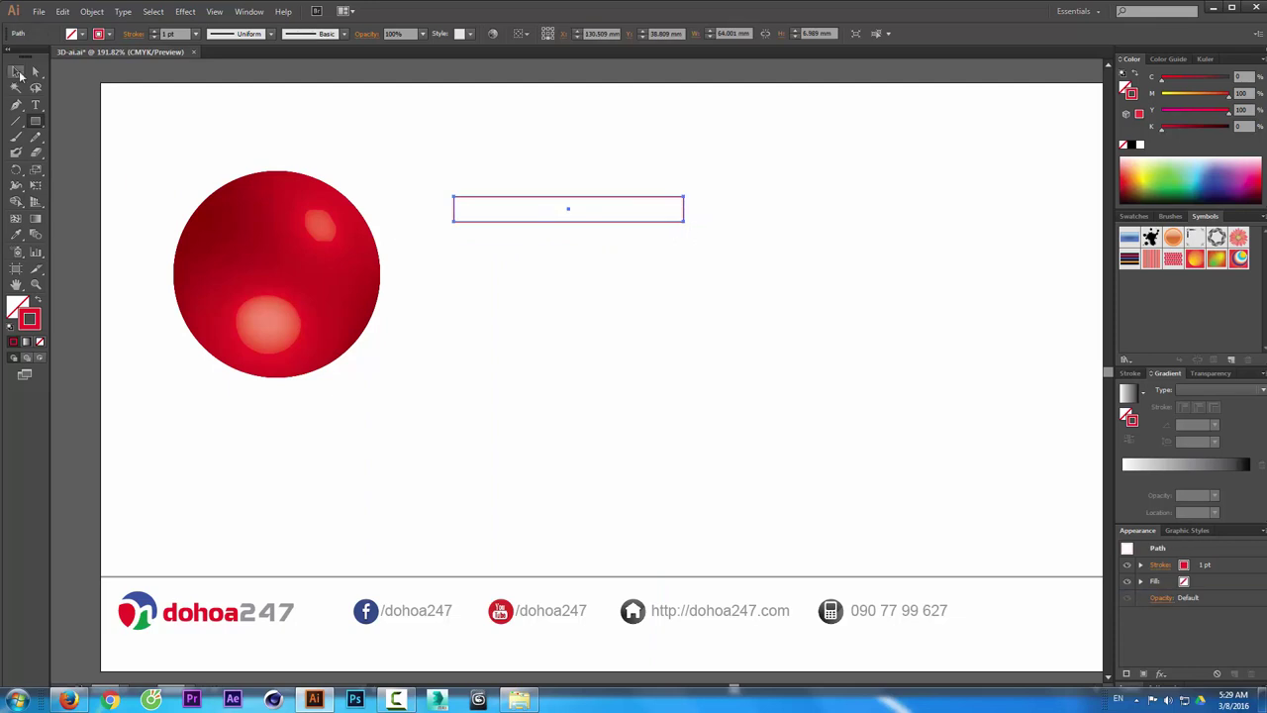
click(37, 304)
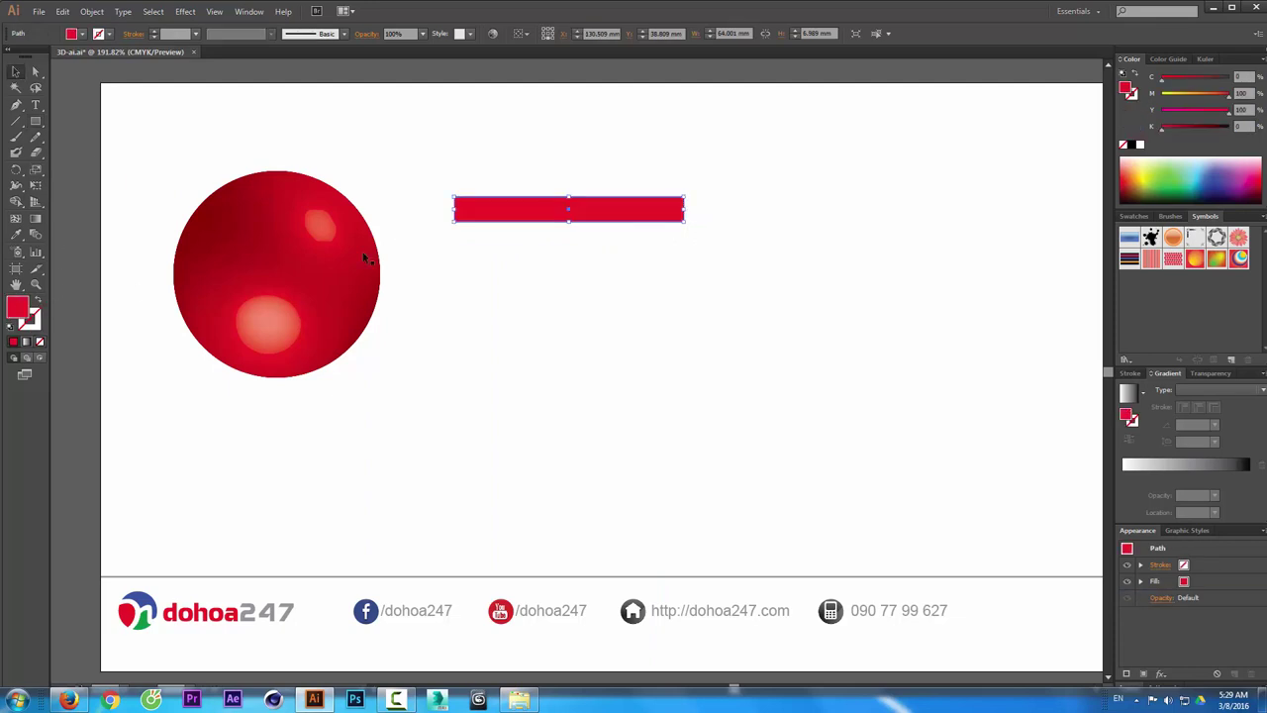
click(1132, 144)
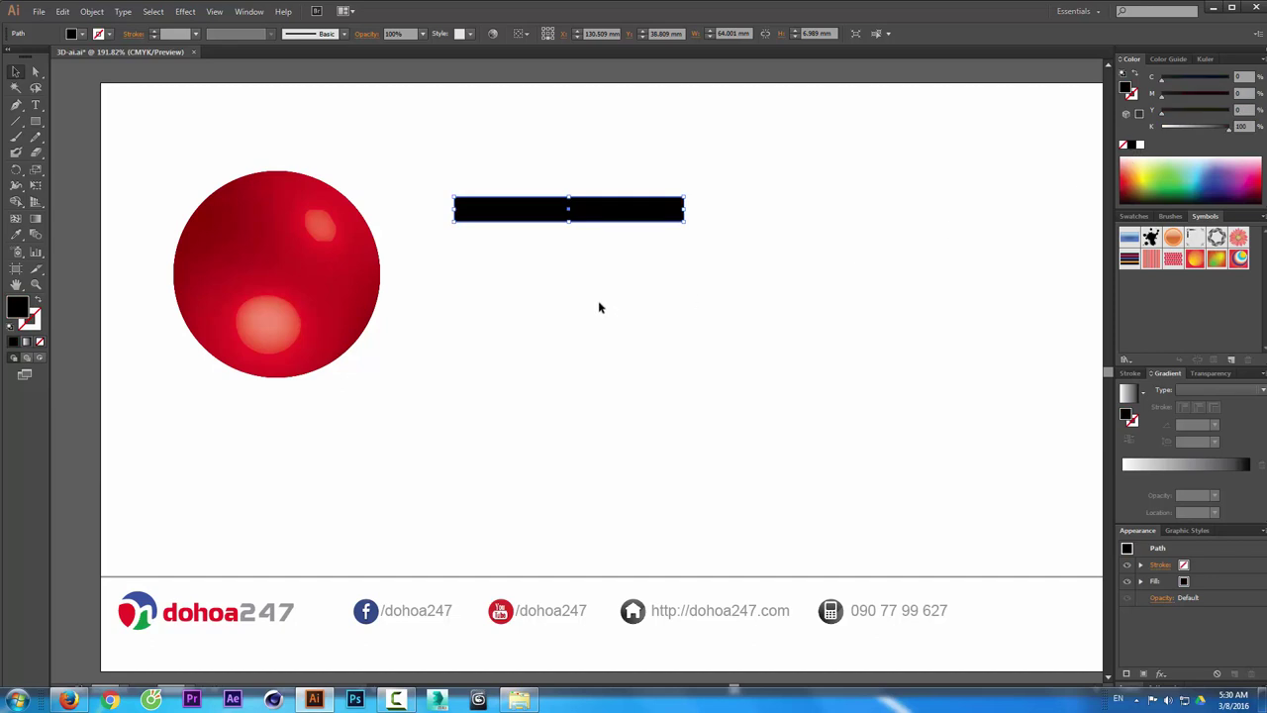
- Duplicate the bar downward and repeat with Ctrl+D three times to stack bars
drag(570, 219, 621, 234)
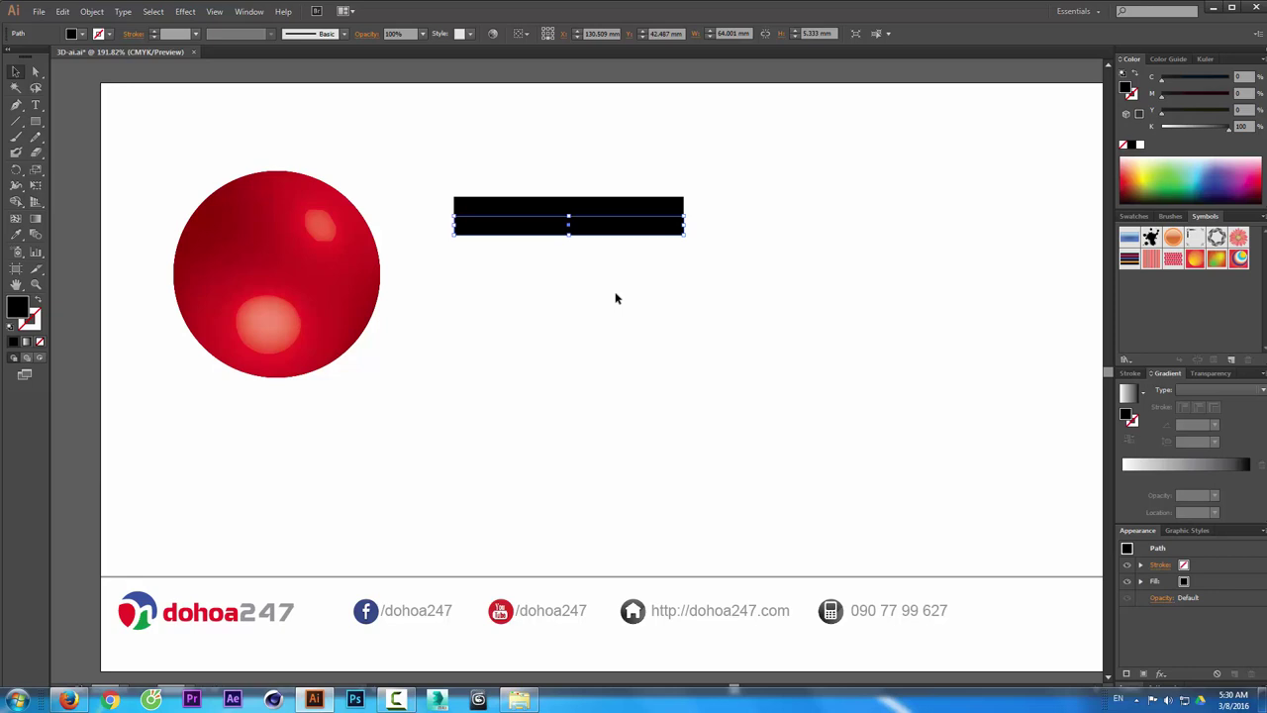
key(ctrl+d)
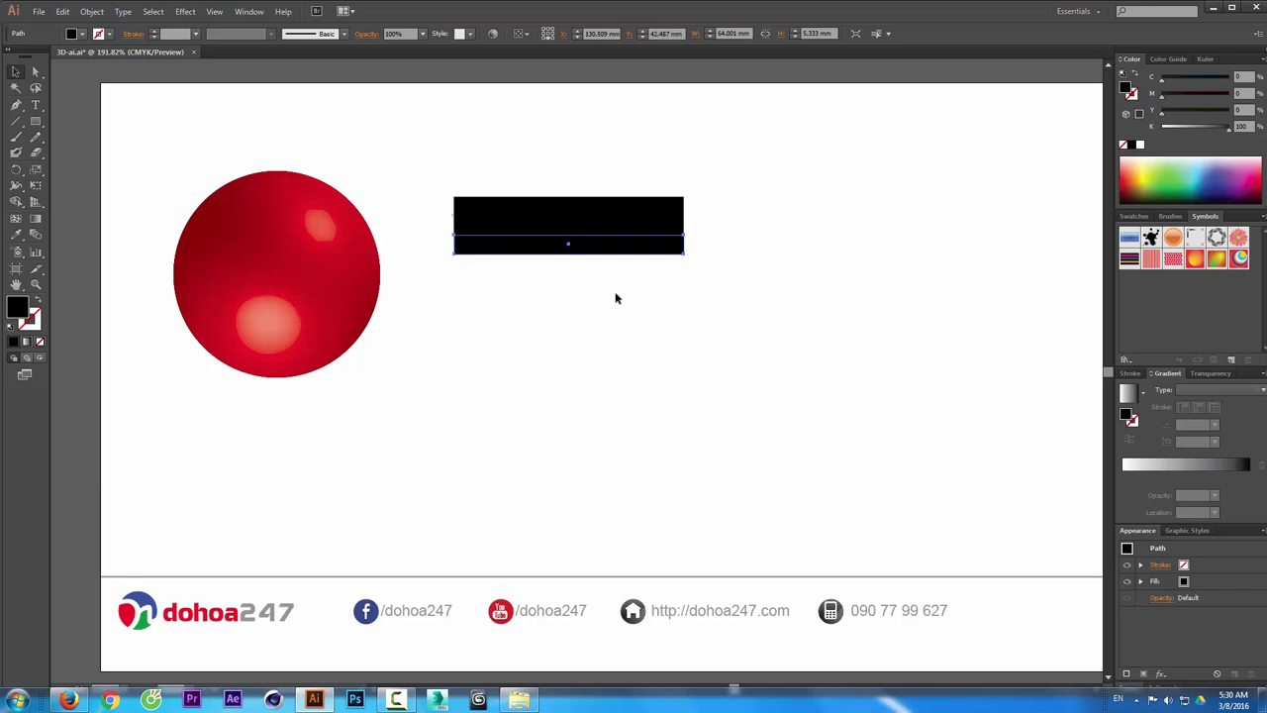
key(ctrl+d)
key(ctrl+d)
key(ctrl+d)
key(ctrl+d)
key(ctrl+d)
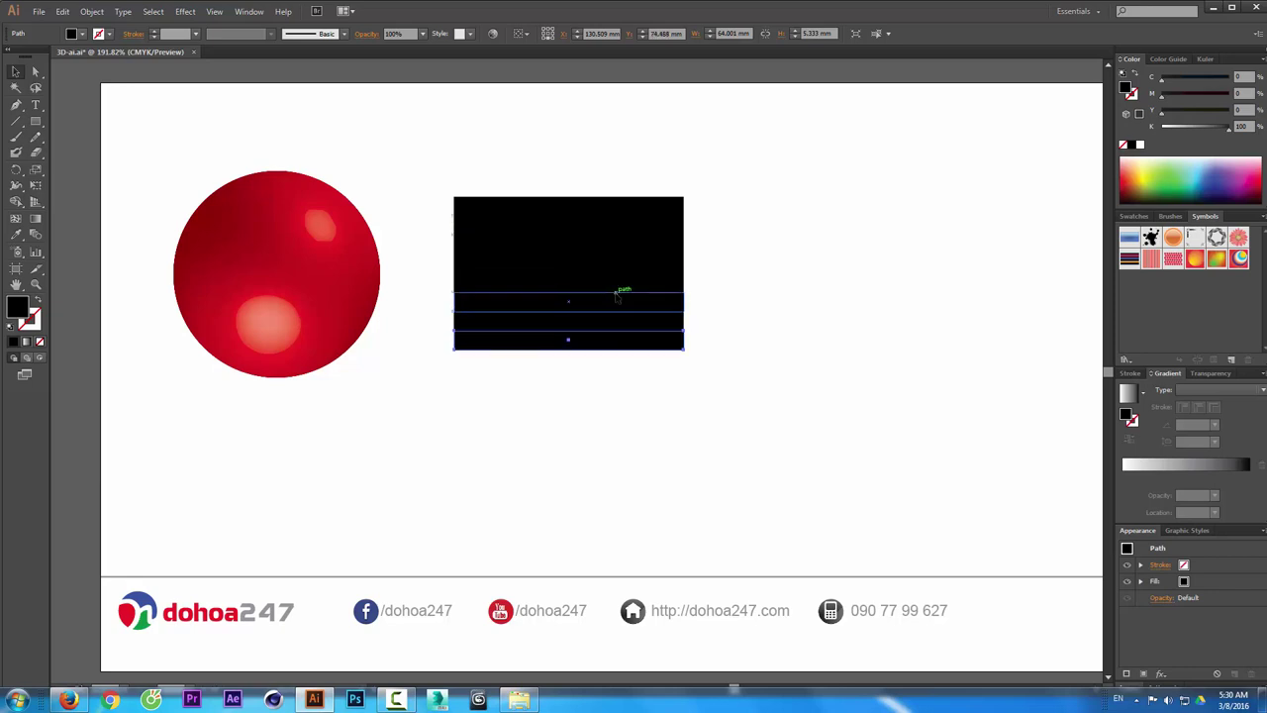
key(ctrl+d)
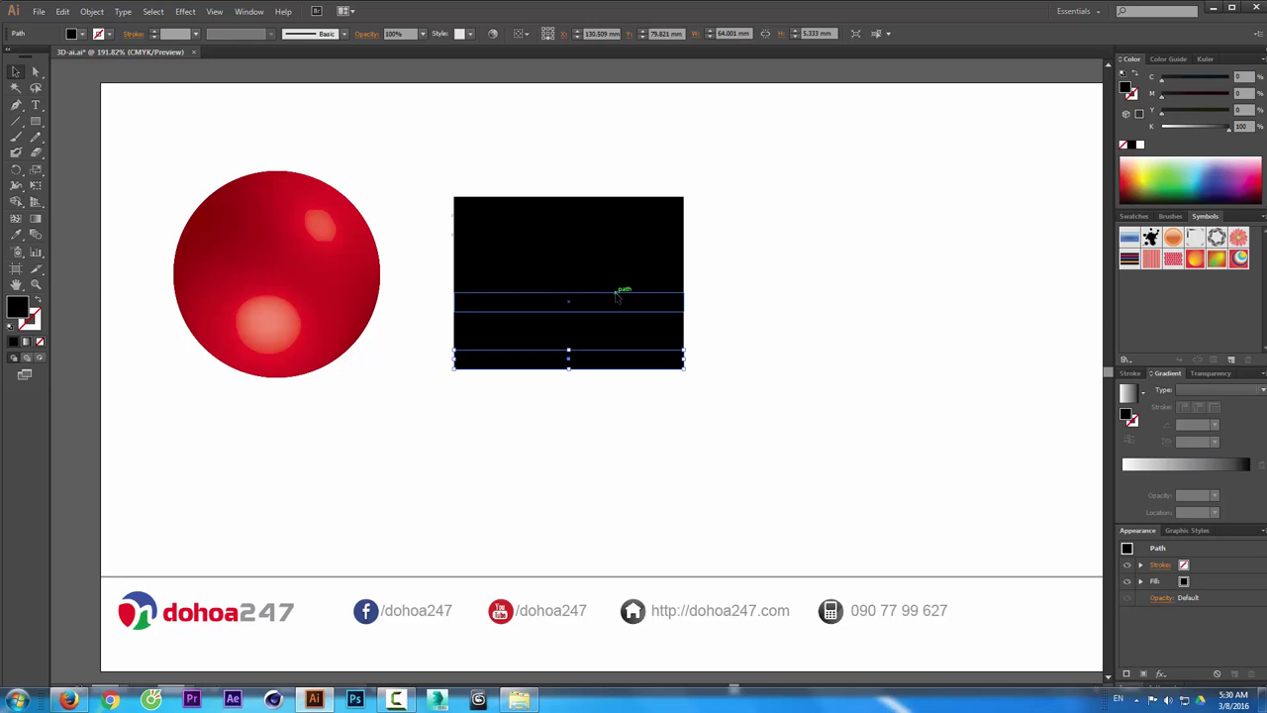
click(535, 213)
click(542, 225)
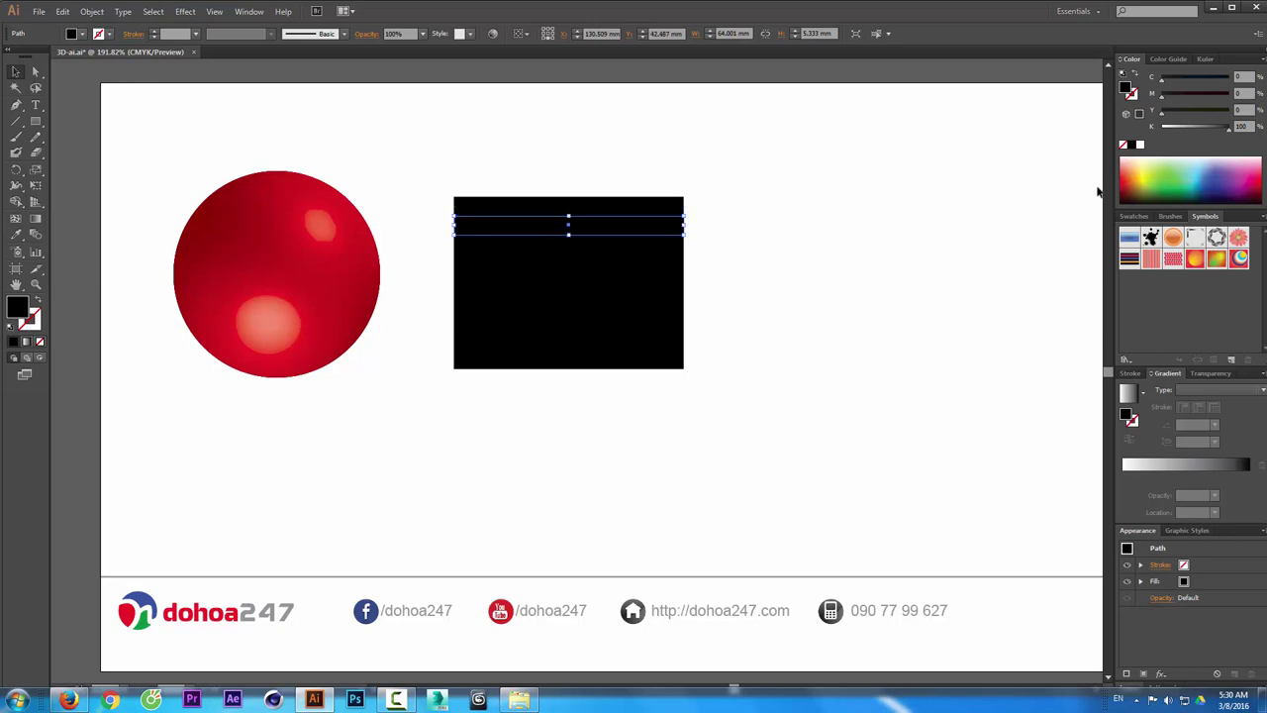
- Colour the second bar red and the fourth bar blue
click(1141, 146)
mouse_move(1188, 110)
mouse_down()
mouse_move(1229, 110)
mouse_move(1228, 93)
mouse_up()
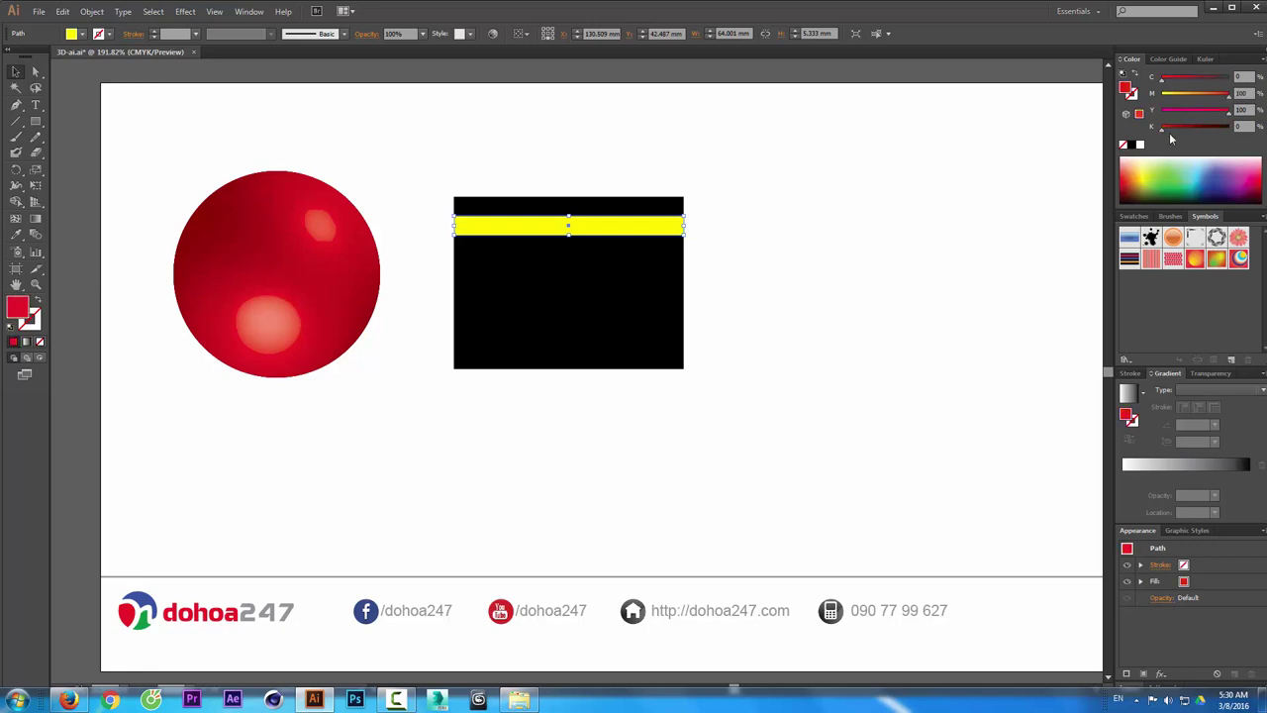
click(653, 248)
drag(668, 248, 670, 268)
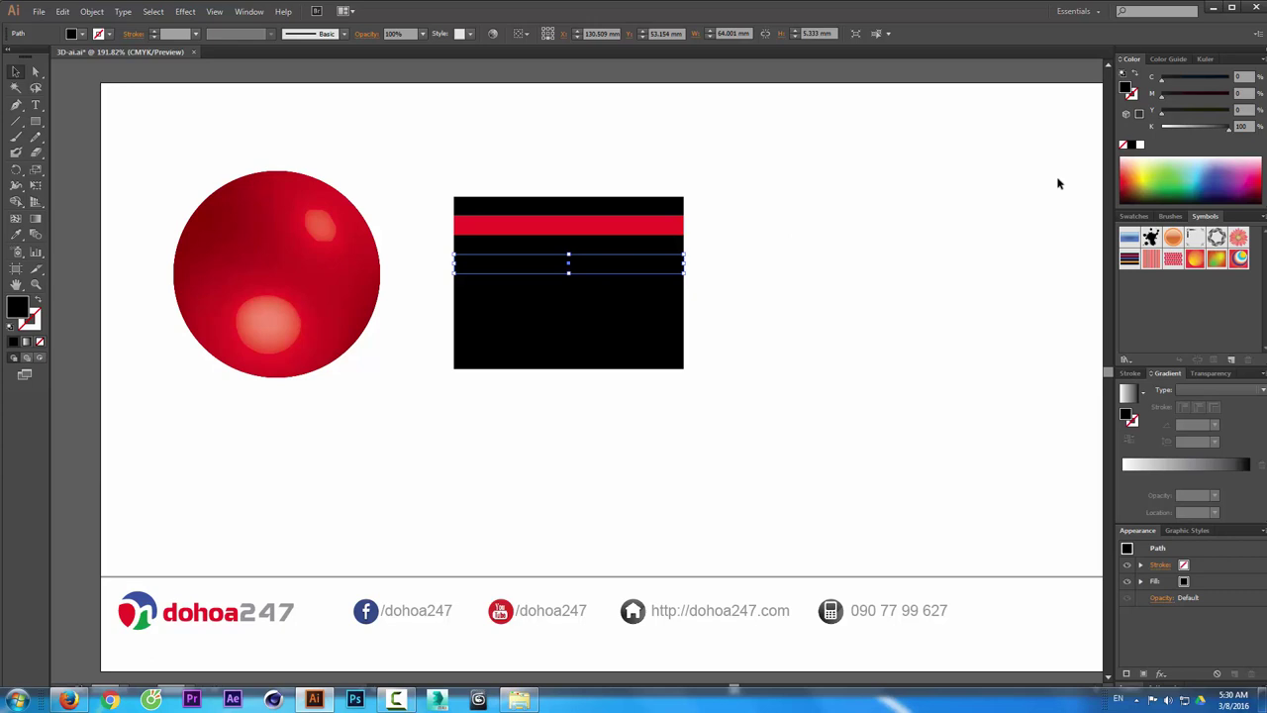
click(1139, 145)
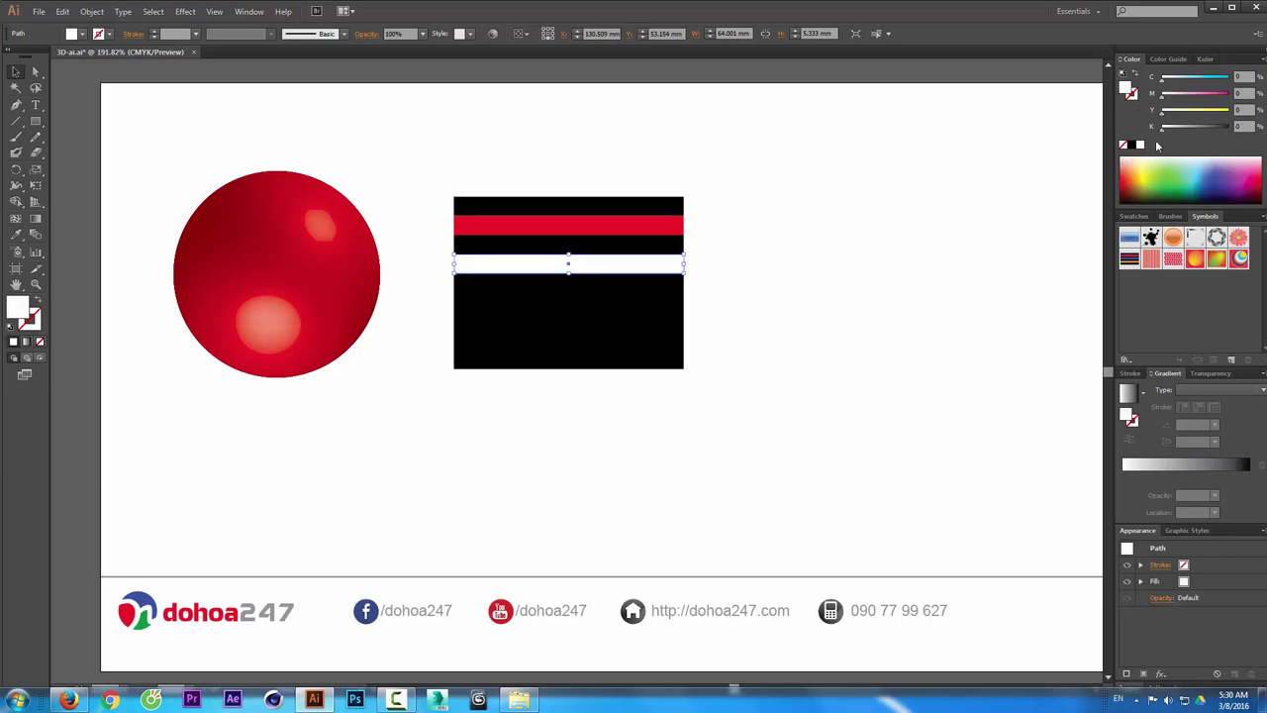
mouse_move(1163, 93)
mouse_down()
mouse_move(1229, 93)
mouse_move(1231, 79)
mouse_up()
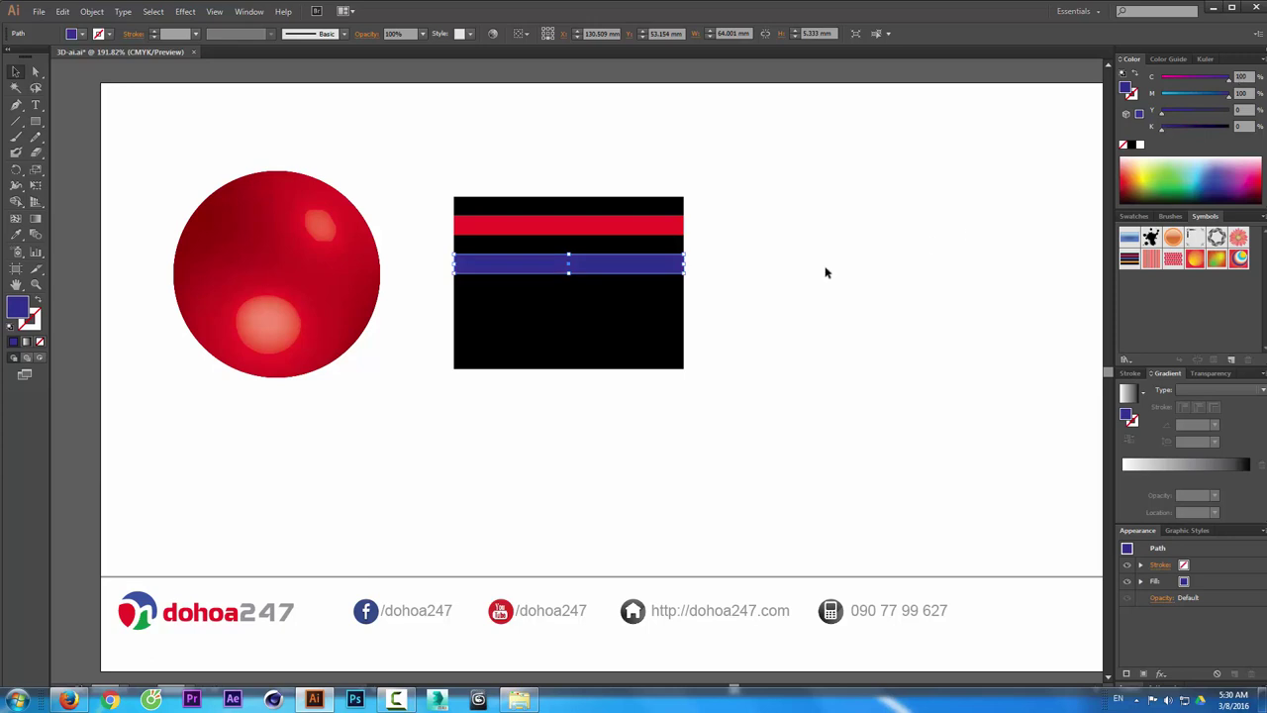
- Colour the sixth bar magenta and the eighth green, then select all stripes
click(651, 307)
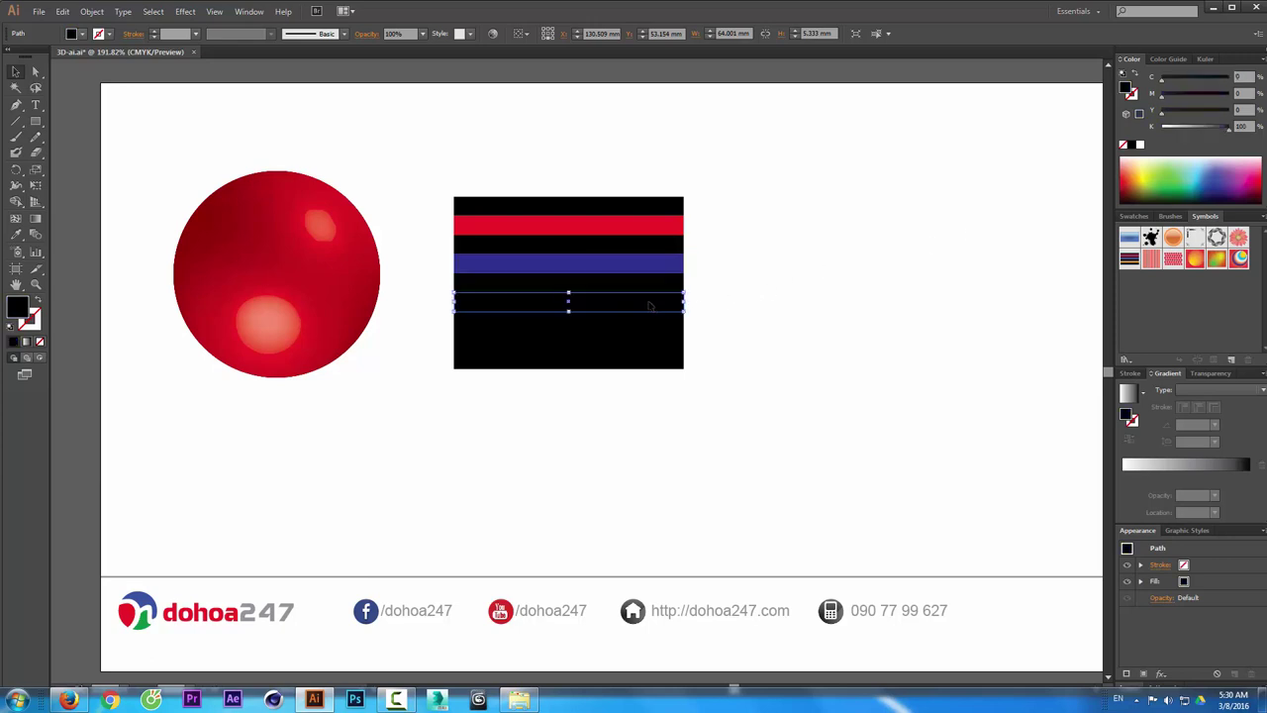
click(1139, 144)
drag(1195, 102, 1231, 102)
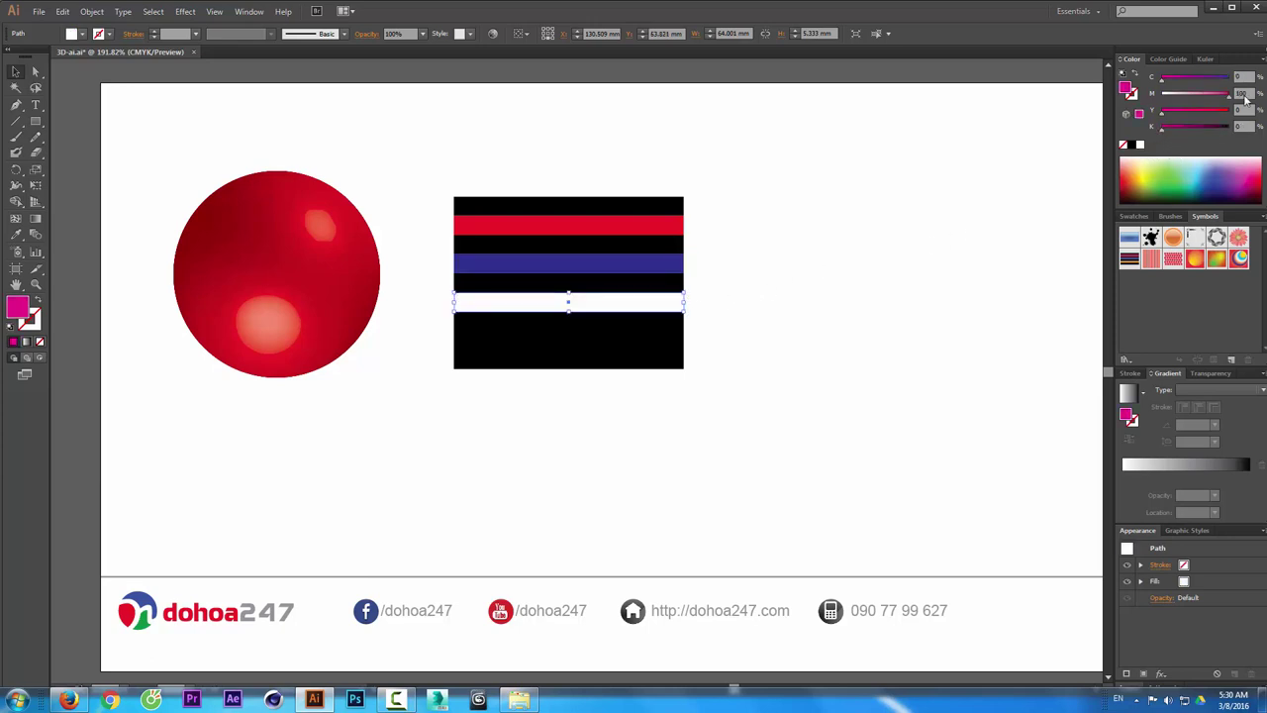
click(643, 342)
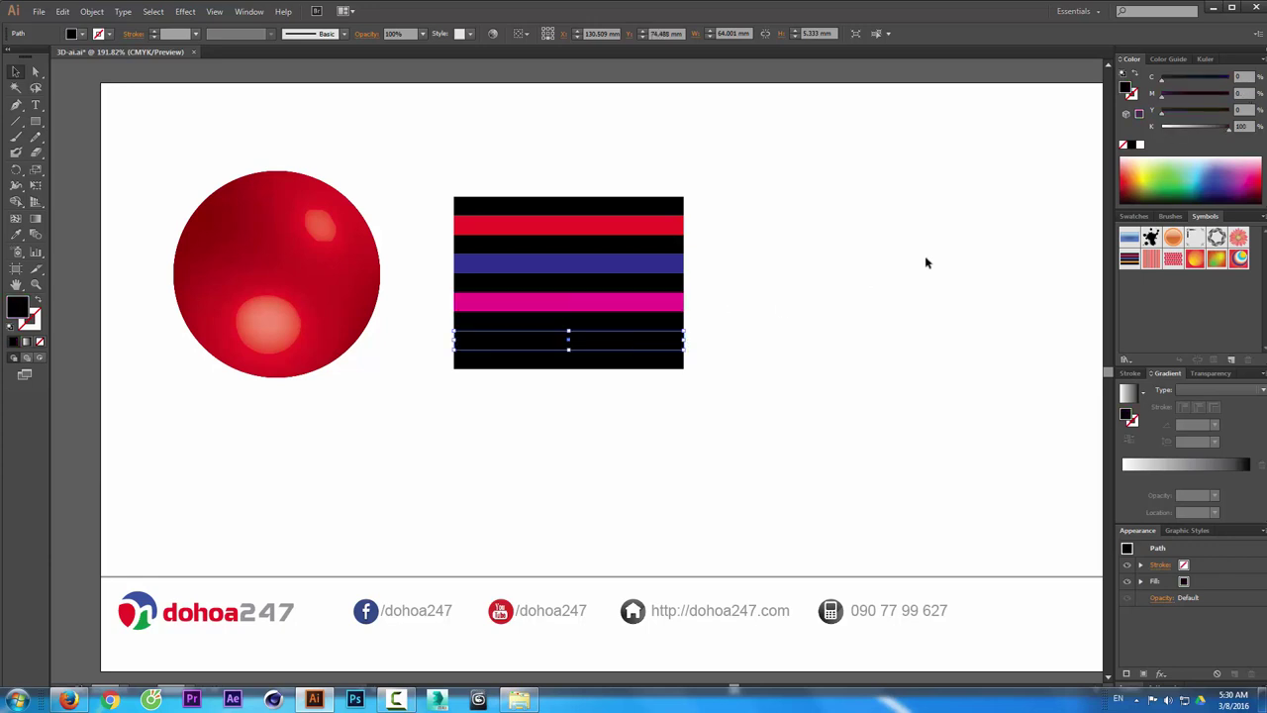
click(1141, 146)
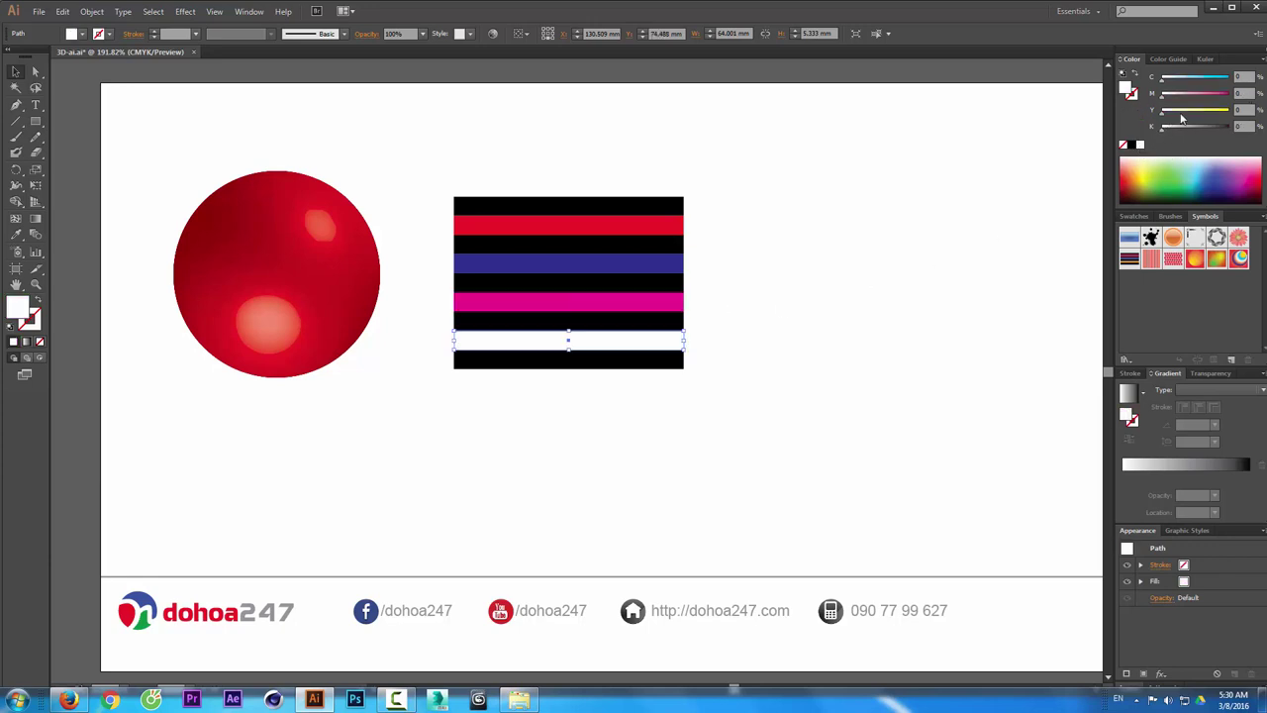
click(1195, 79)
drag(1211, 112, 1229, 111)
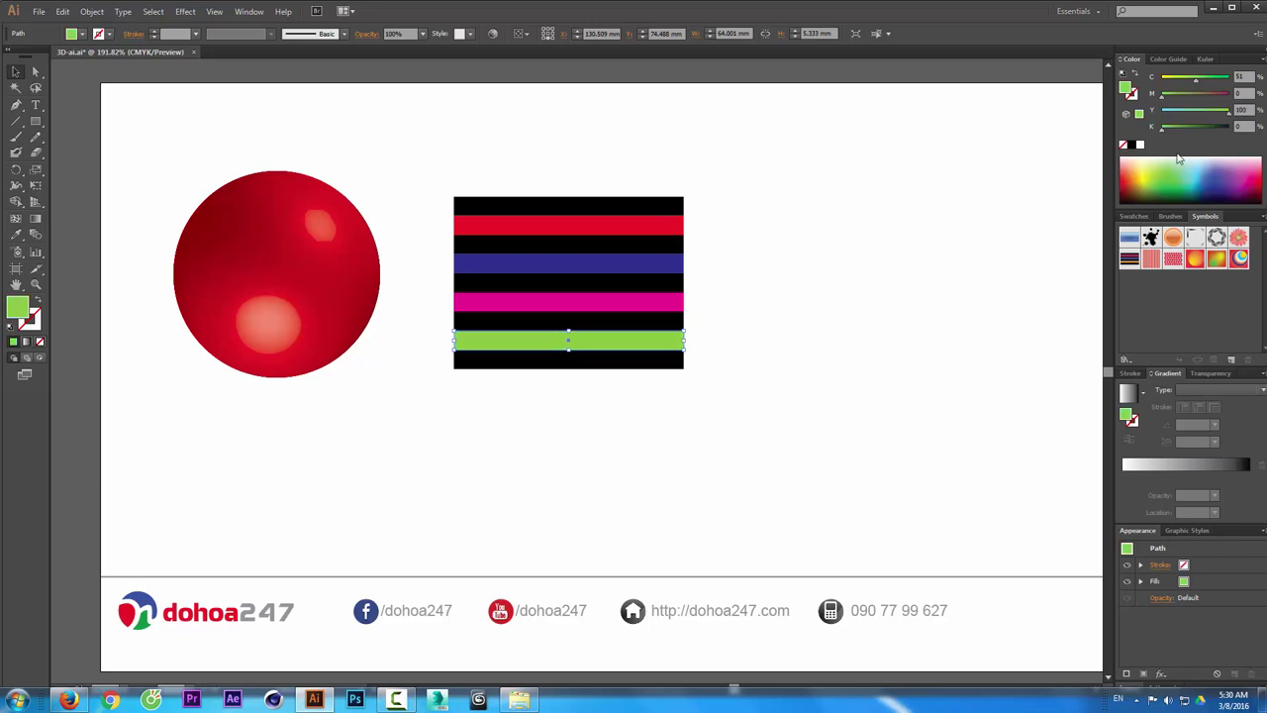
click(946, 267)
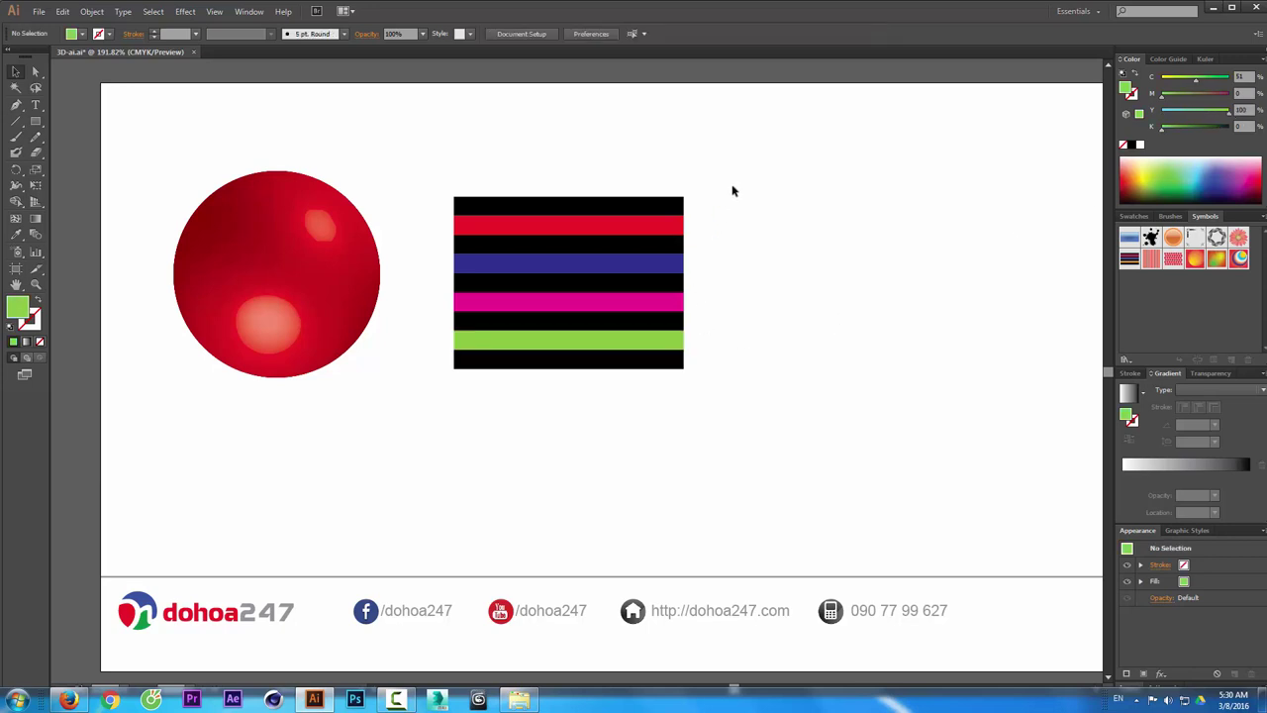
drag(748, 167, 518, 408)
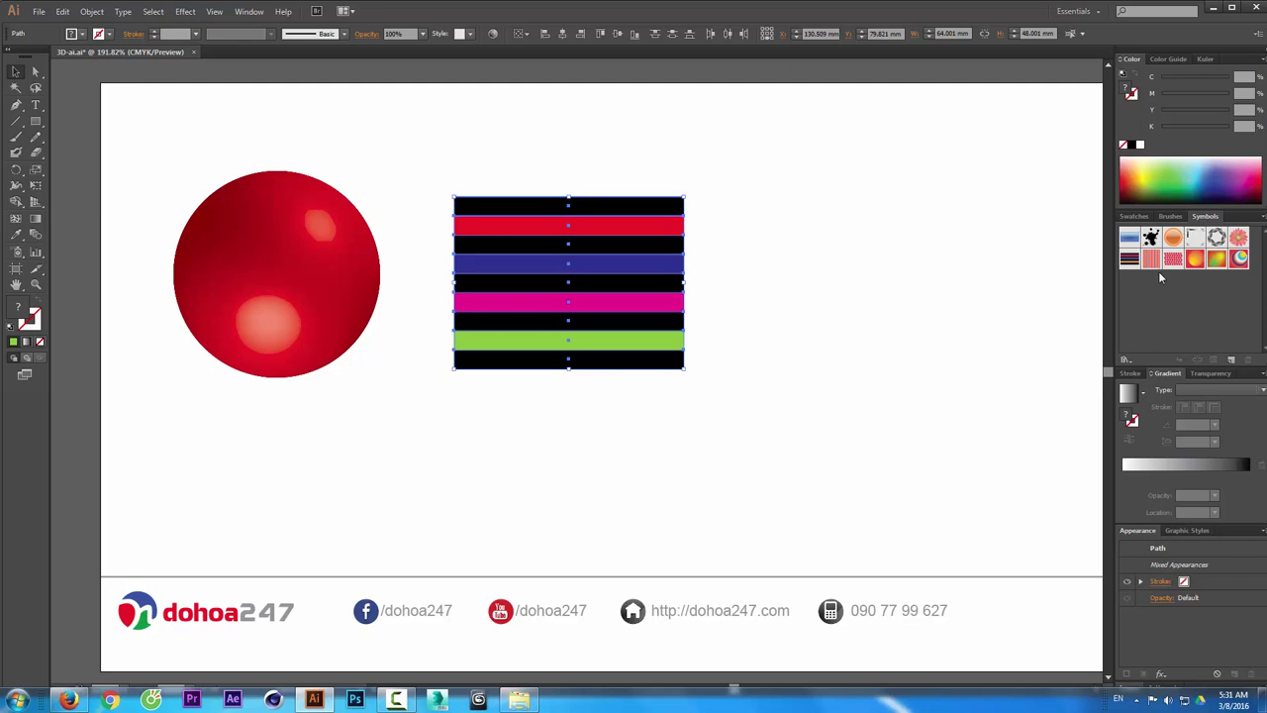
- Add the striped block to the Symbols panel as a new symbol named 'mau 1'
click(248, 11)
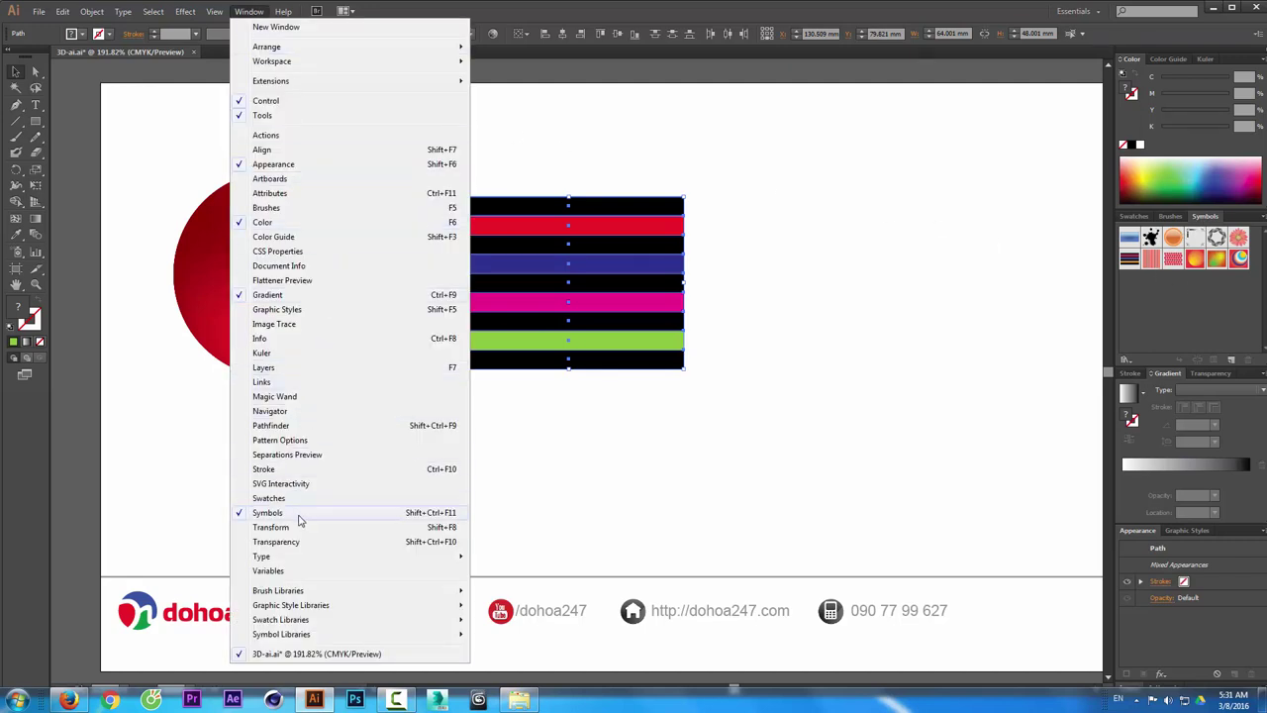
click(849, 339)
mouse_move(766, 161)
mouse_down()
mouse_move(631, 307)
mouse_move(1151, 332)
mouse_up()
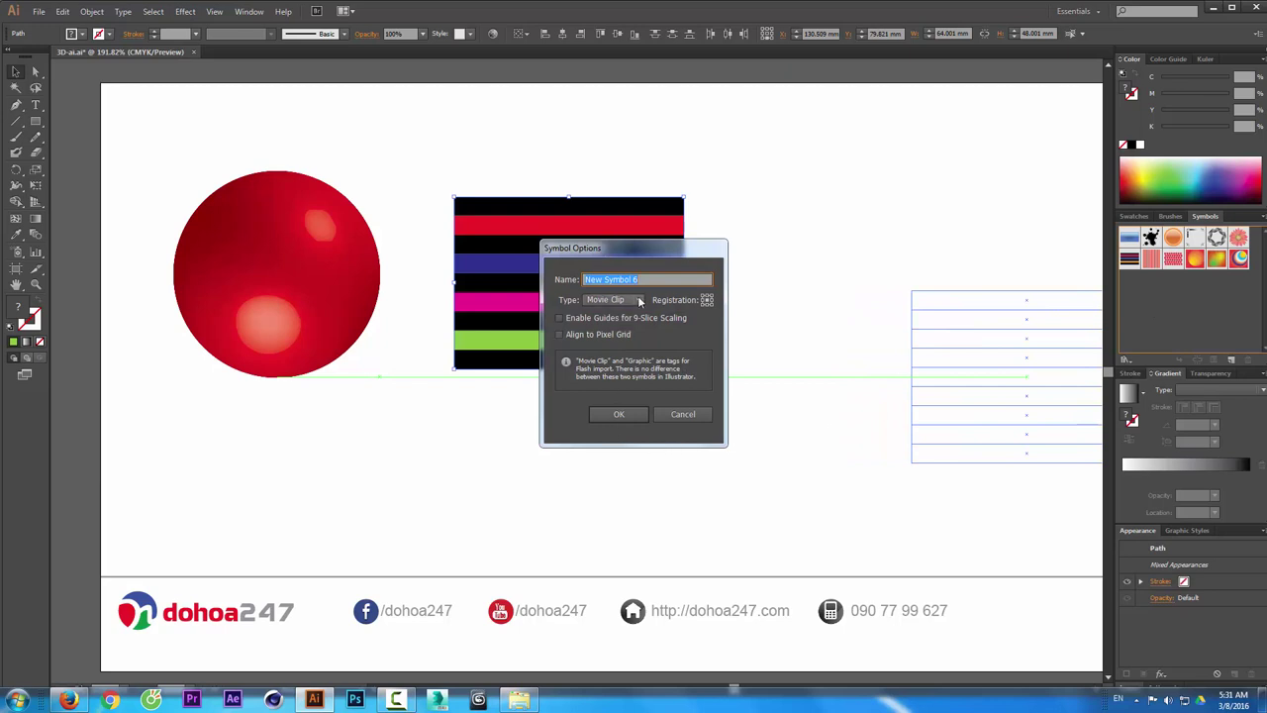
text(mau 1)
click(617, 419)
- Delete the striped symbol instance from the artboard
click(733, 317)
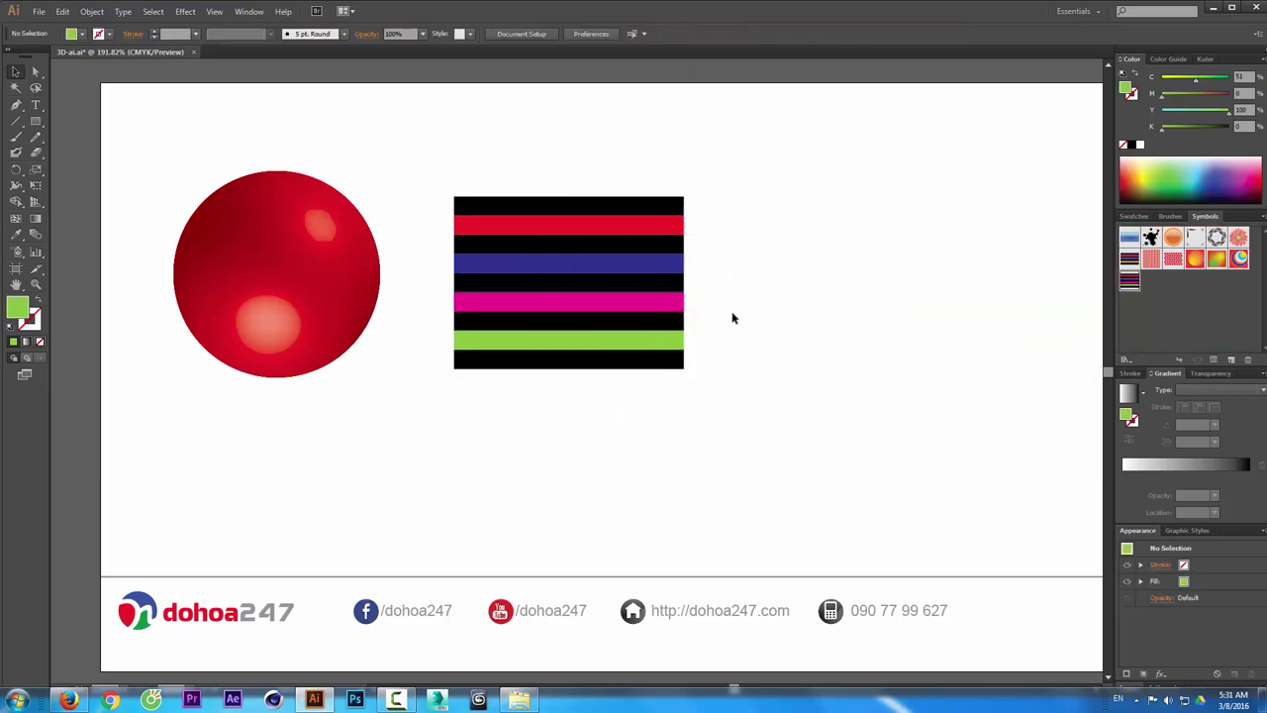
drag(766, 174, 582, 401)
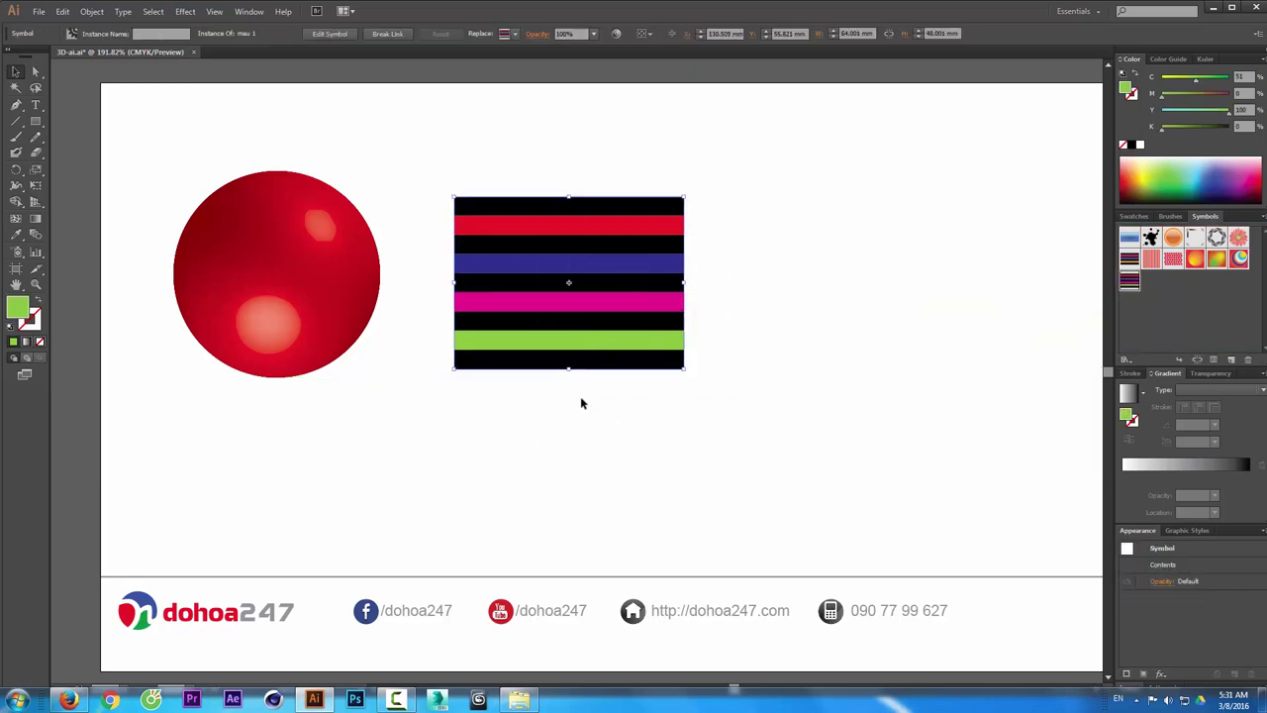
key(Delete)
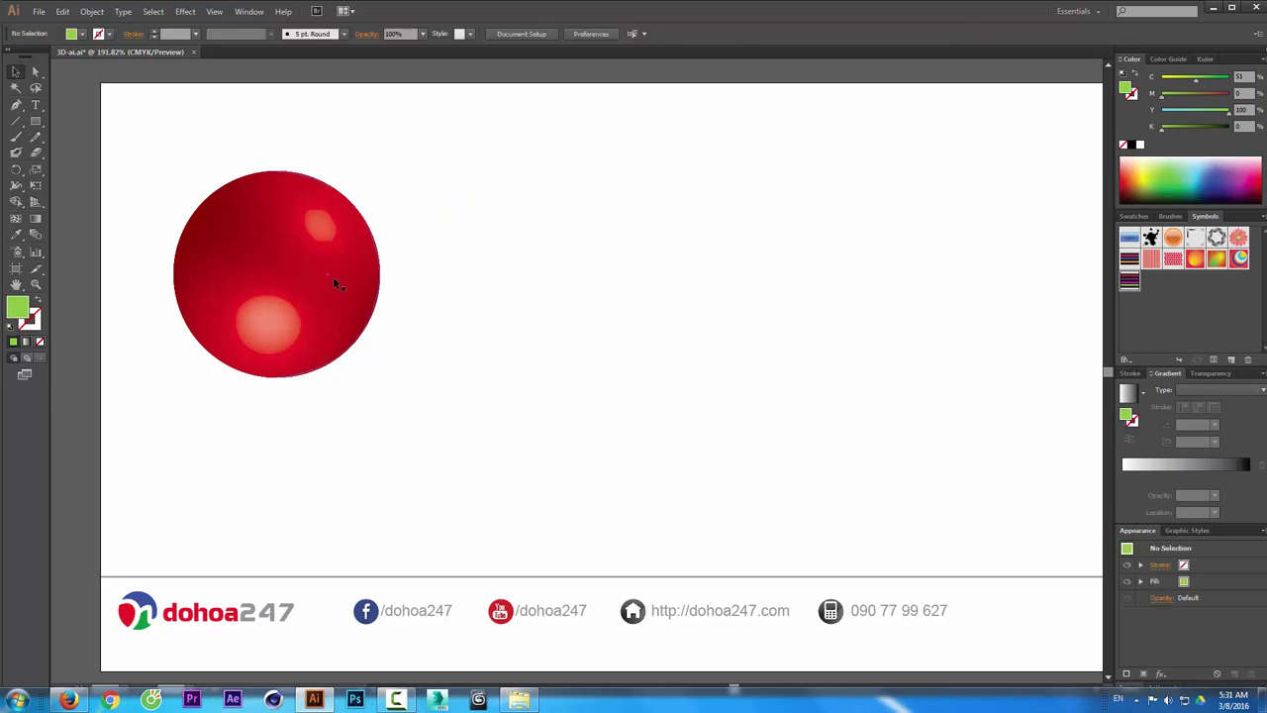
- Reopen the sphere's 3D Revolve with preview and open Map Art on the first surface
click(334, 283)
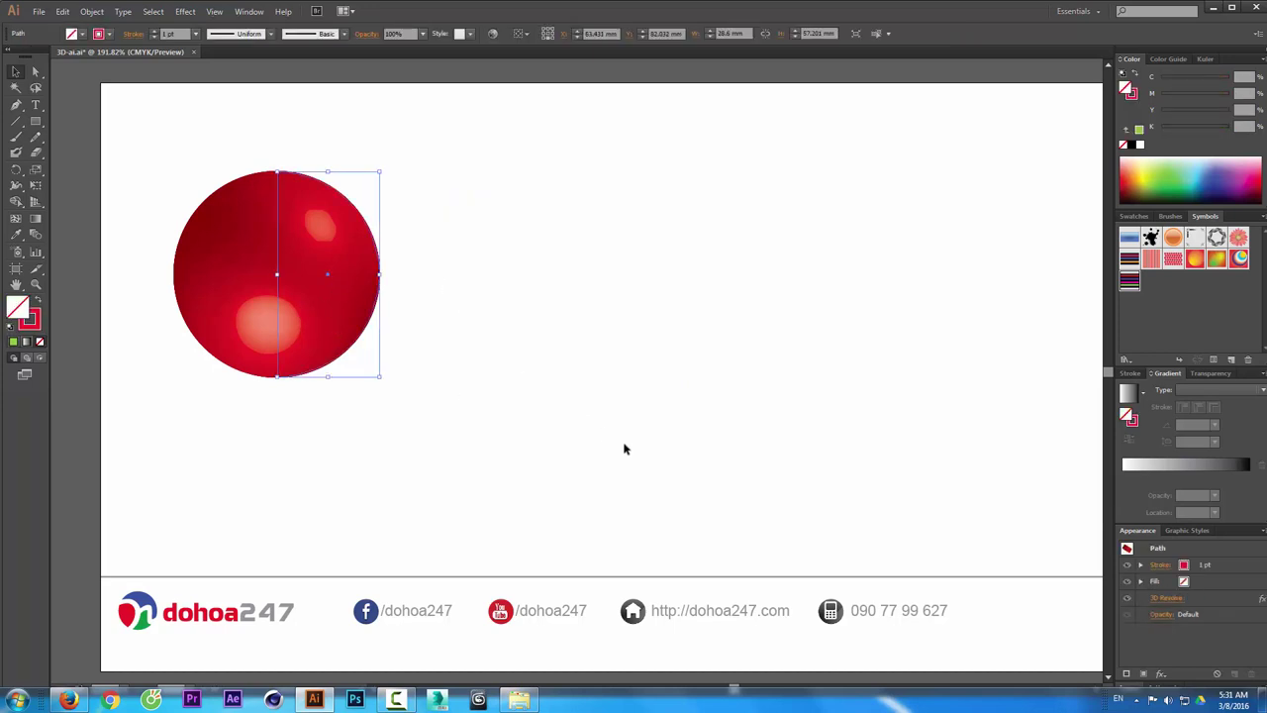
click(1168, 599)
click(571, 574)
click(627, 571)
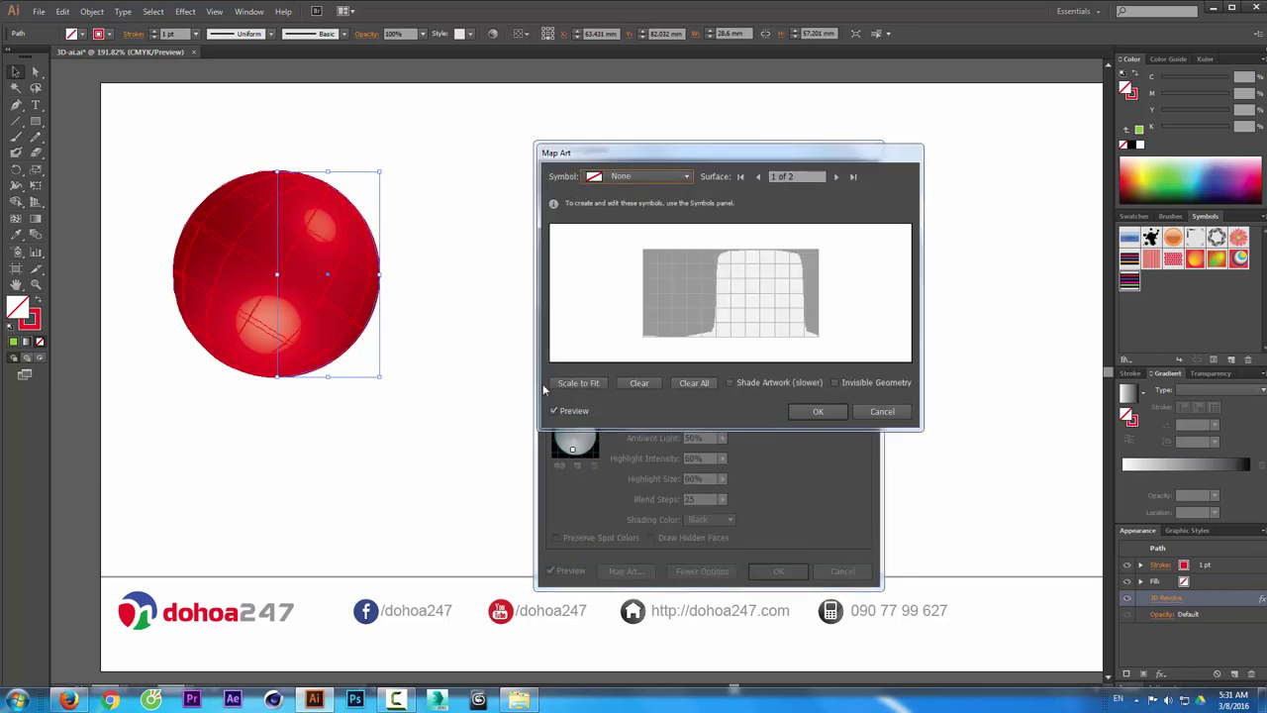
click(835, 176)
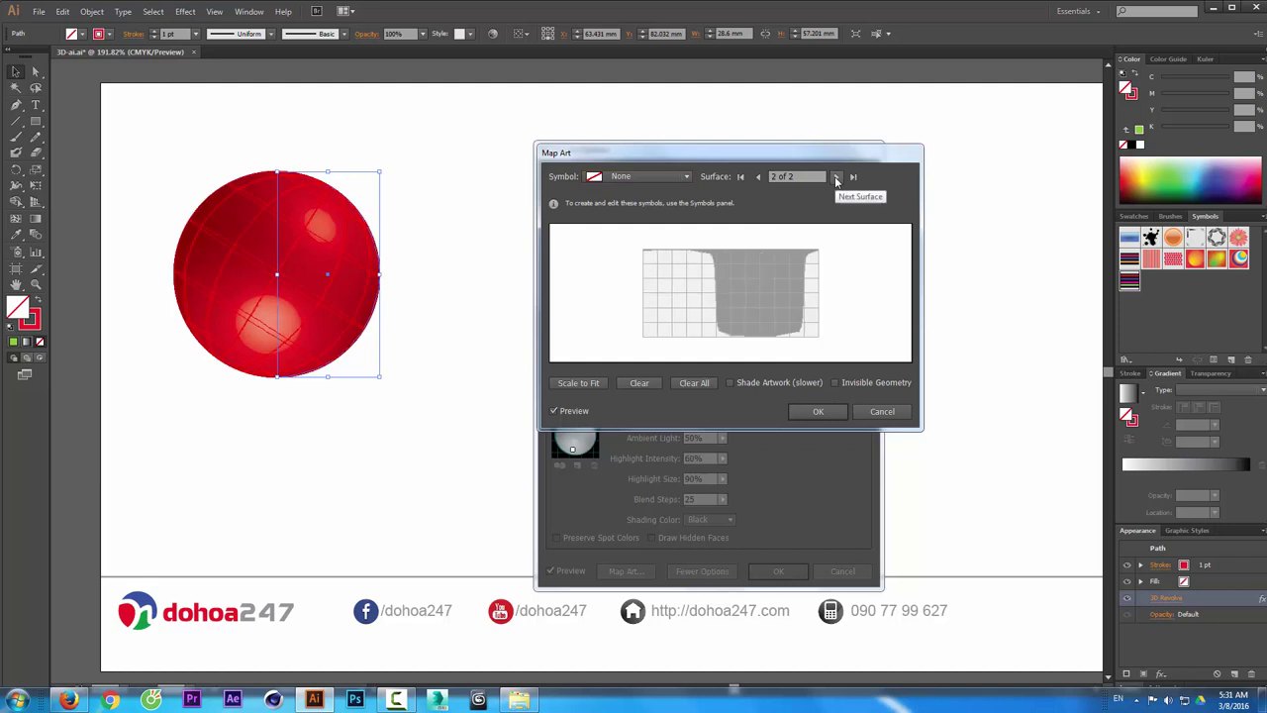
click(760, 176)
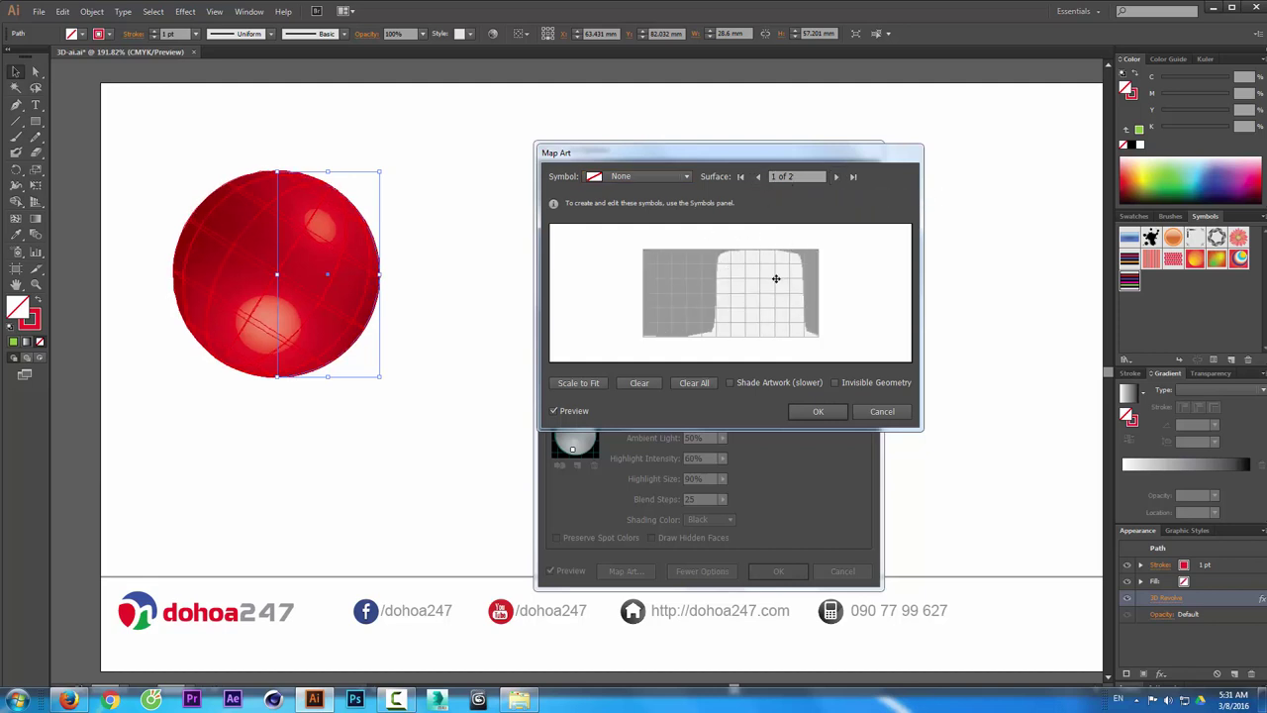
click(835, 176)
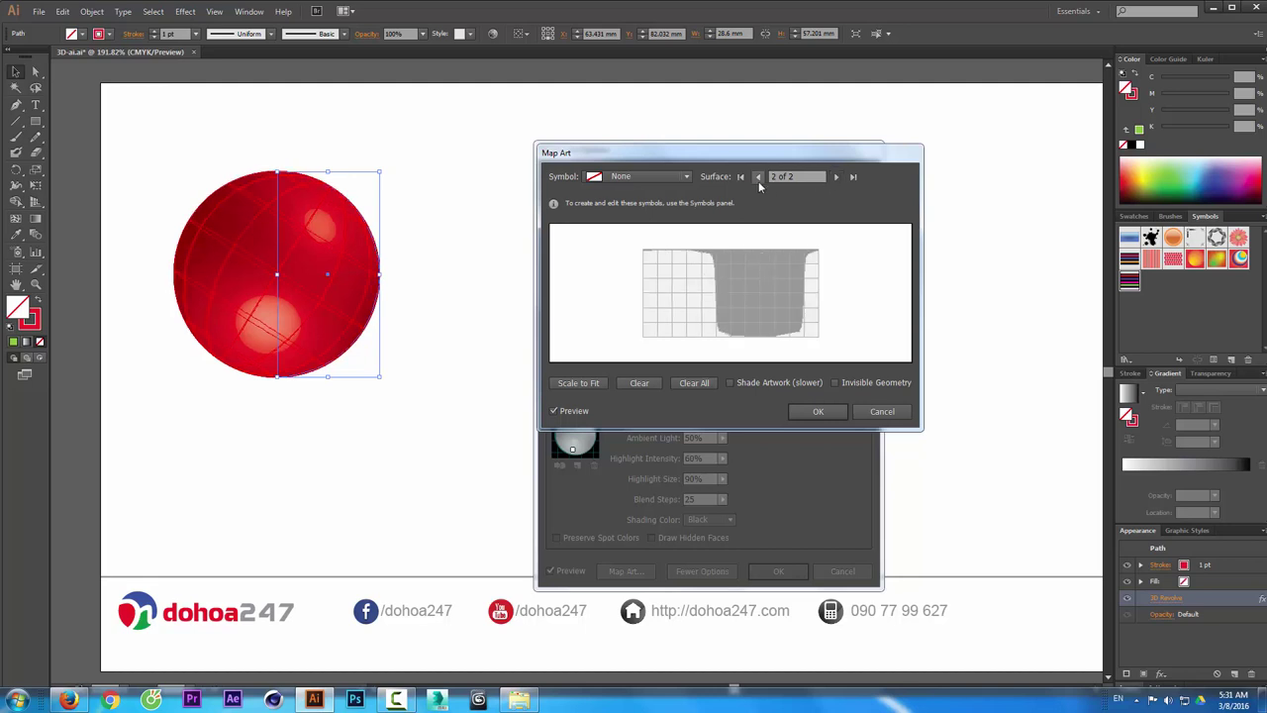
click(758, 177)
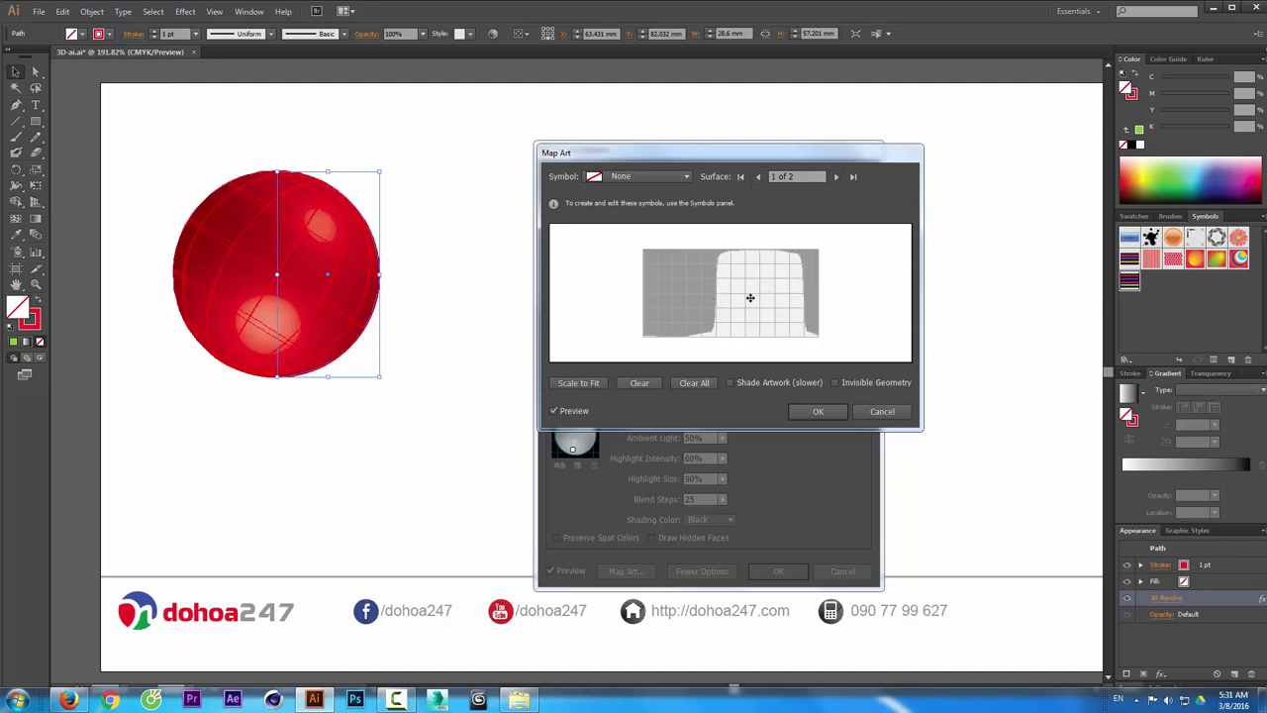
- Map the 'mau 1' symbol onto the surface, scale it to fit, and enable Shade Artwork
click(653, 175)
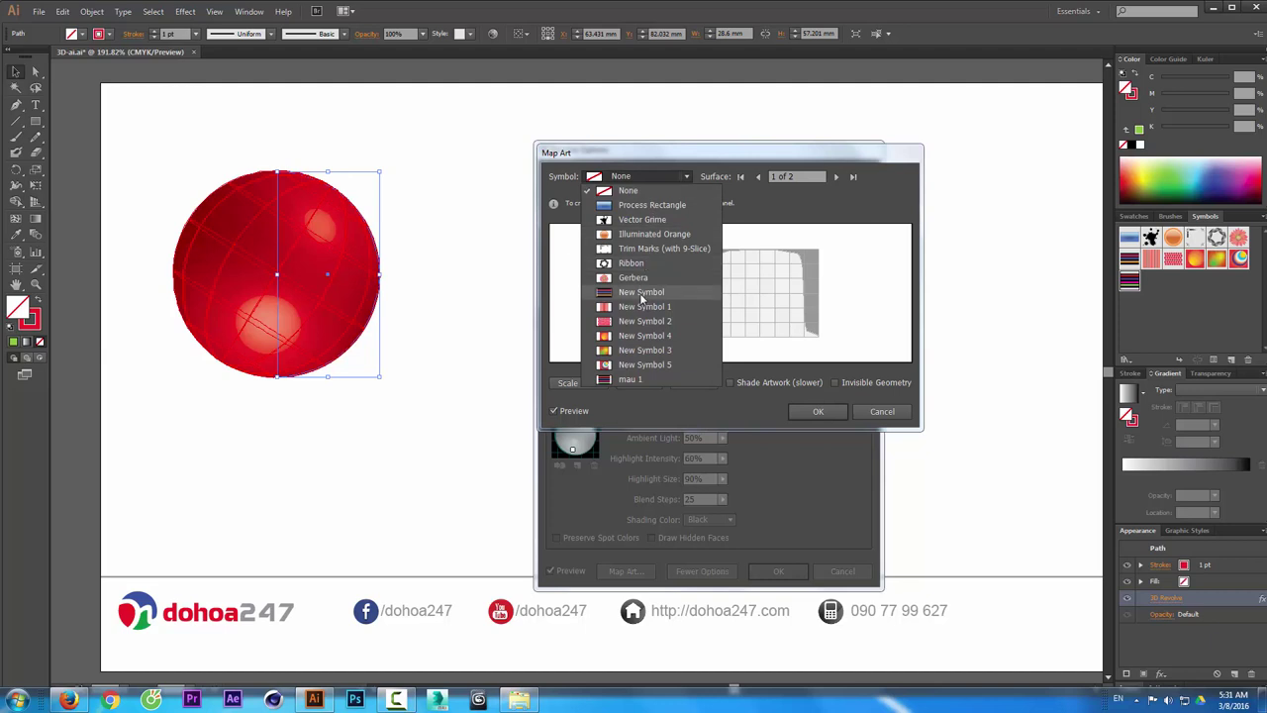
click(645, 379)
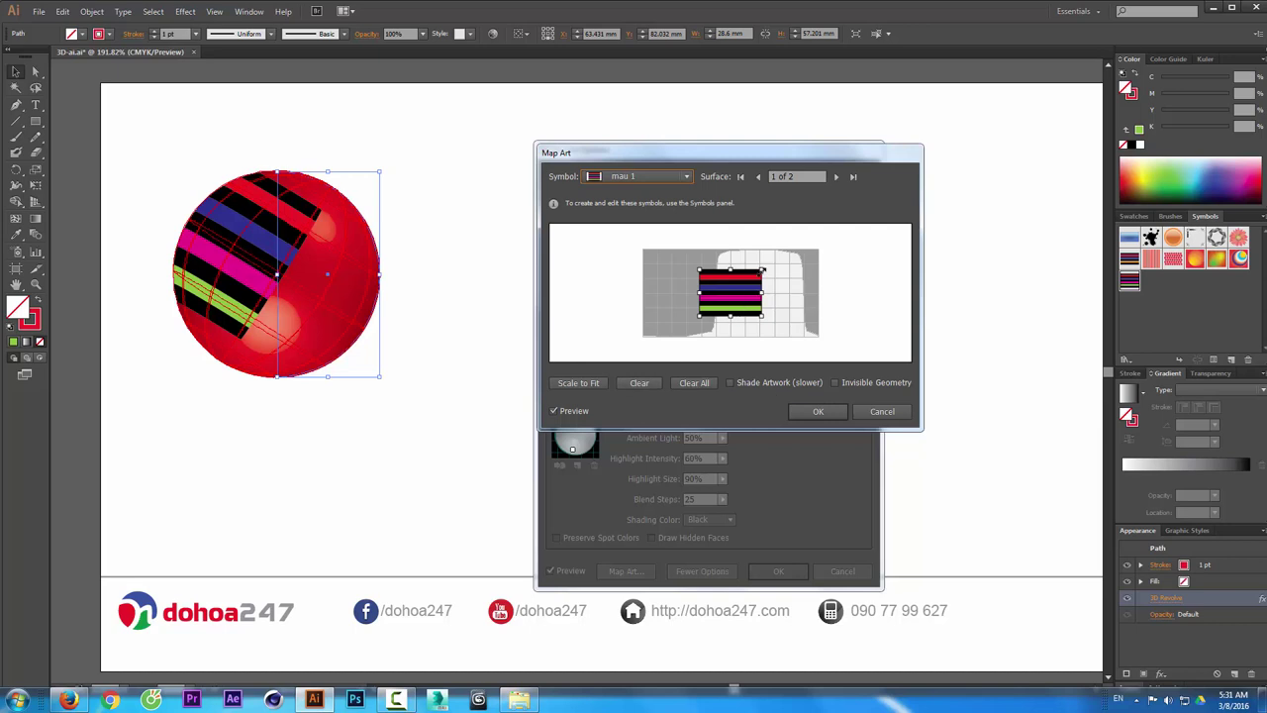
drag(762, 269, 787, 258)
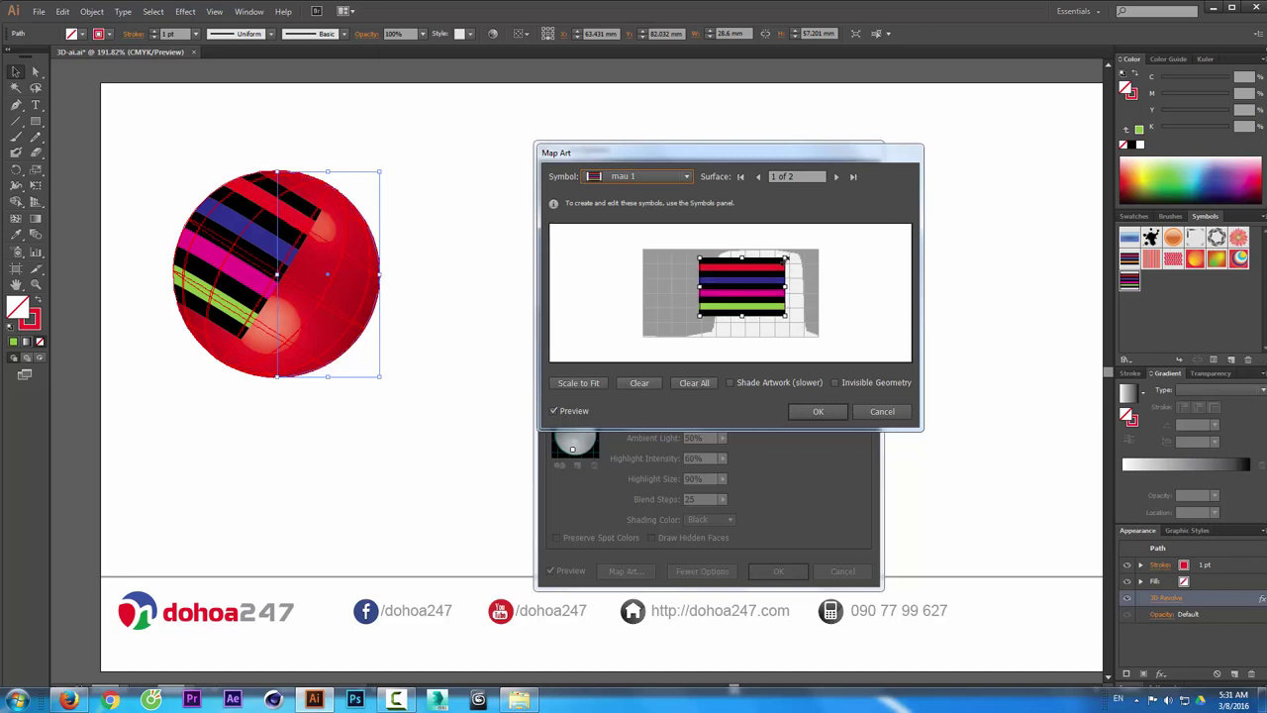
click(586, 383)
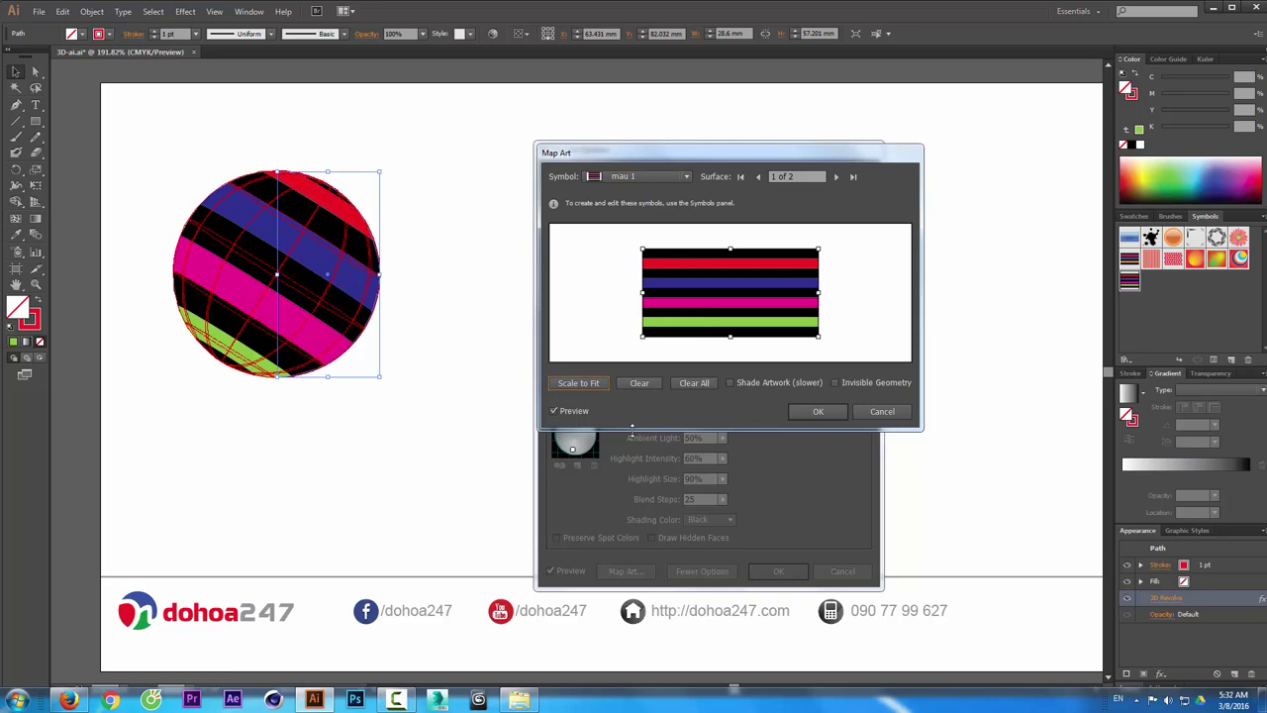
click(748, 388)
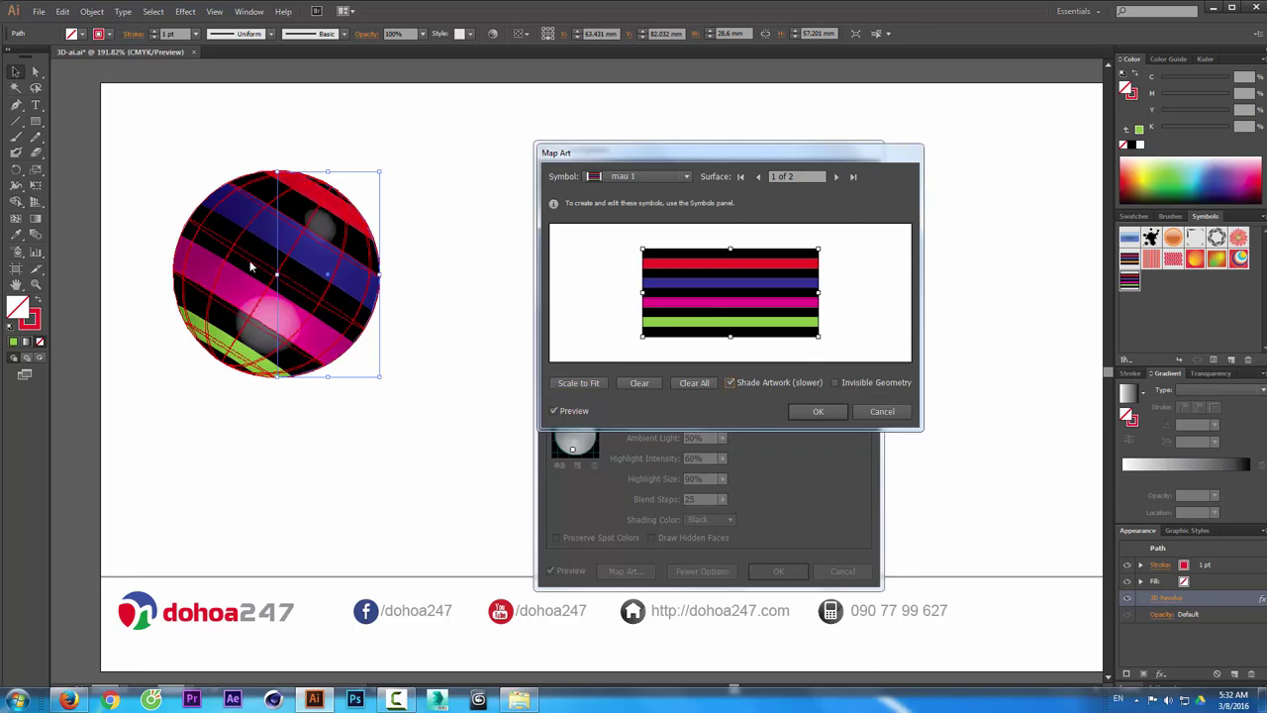
- Confirm the mapping and revolve settings, deselect, and zoom out to 150% to review
click(817, 411)
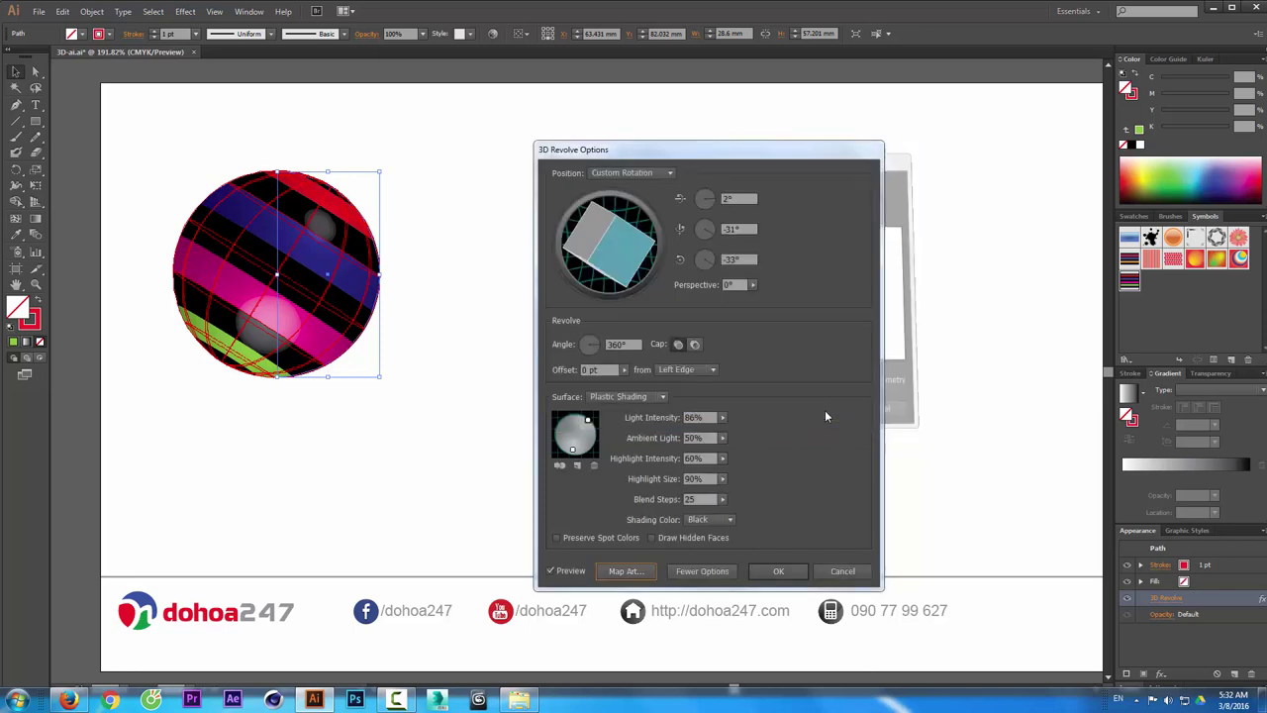
click(782, 571)
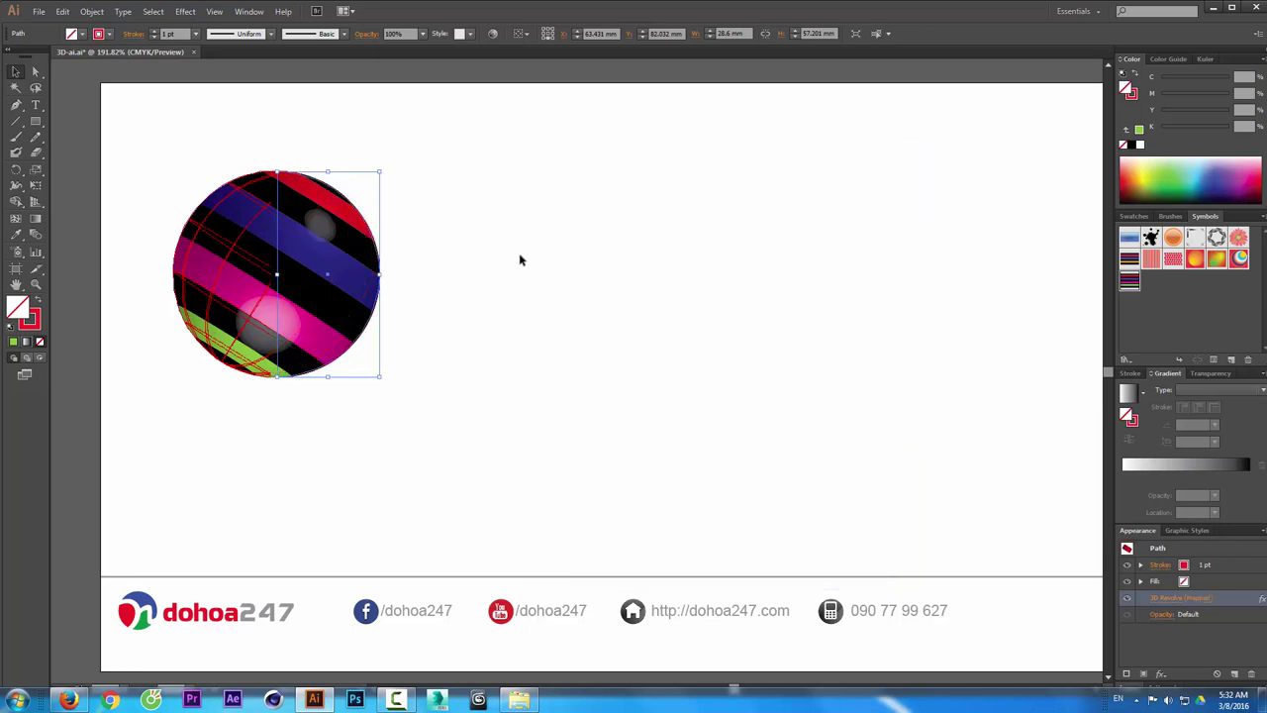
click(576, 249)
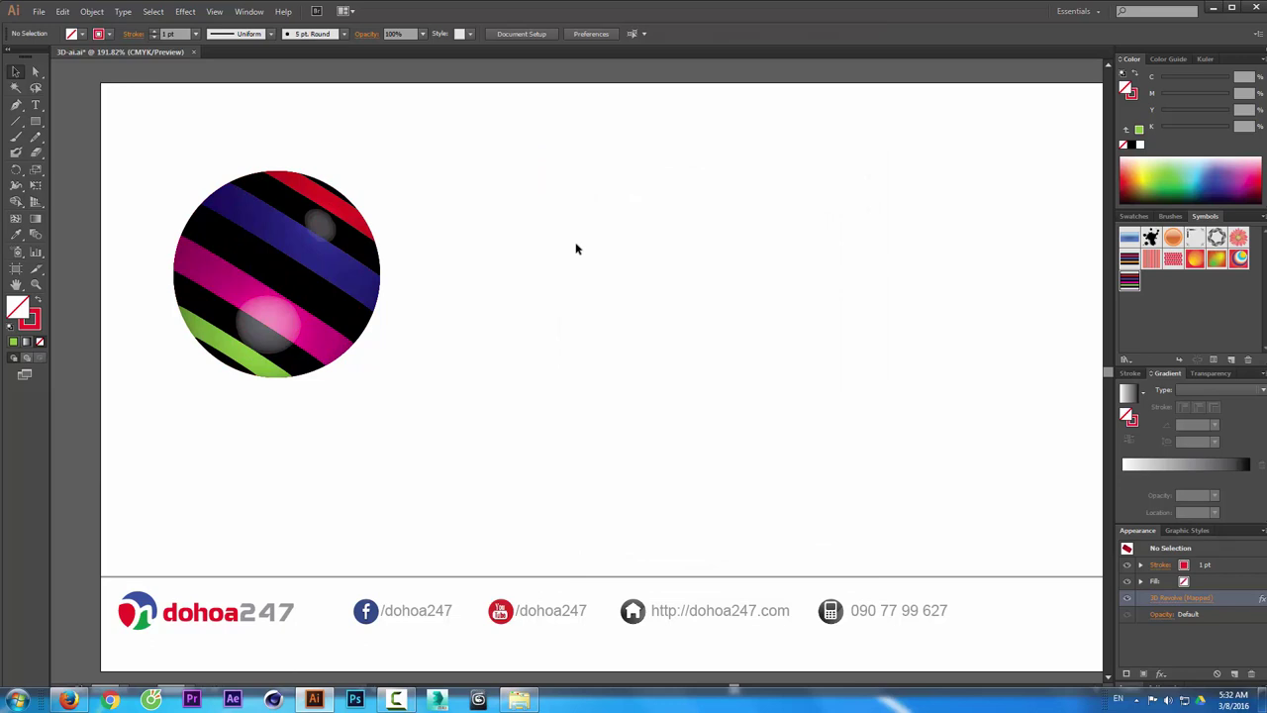
key(ctrl+minus)
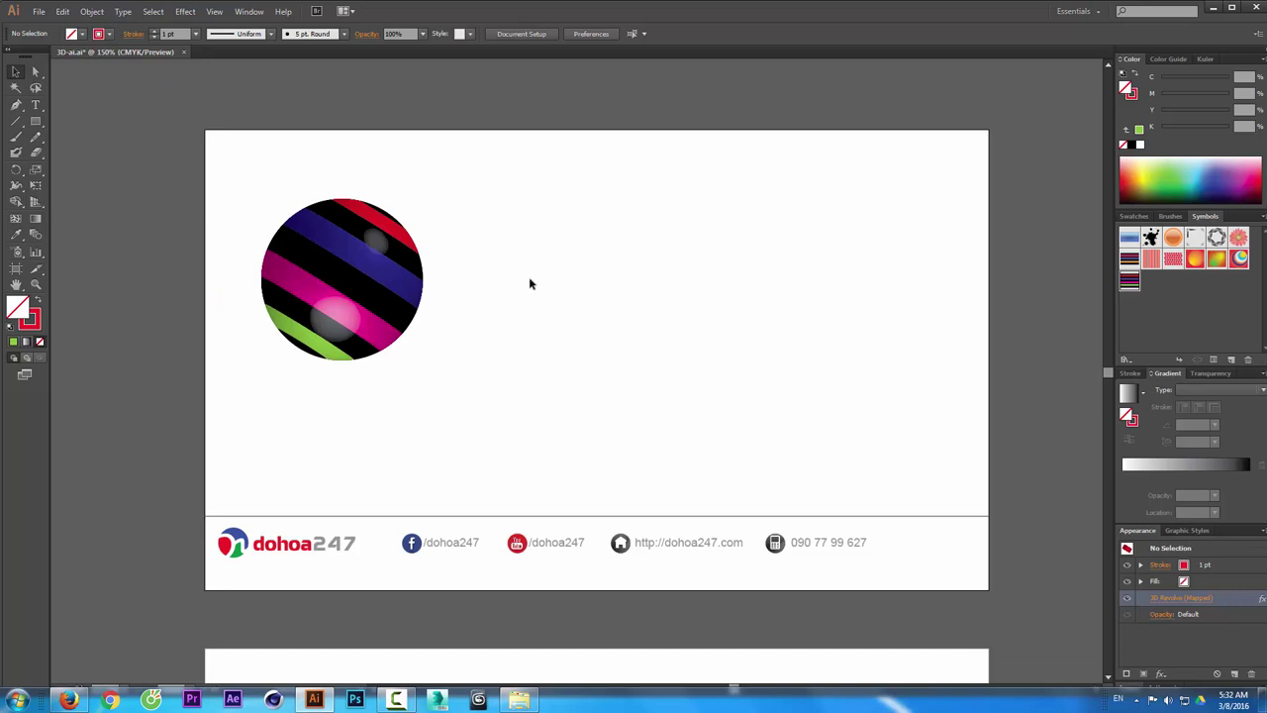
scroll(529, 284, down, 5)
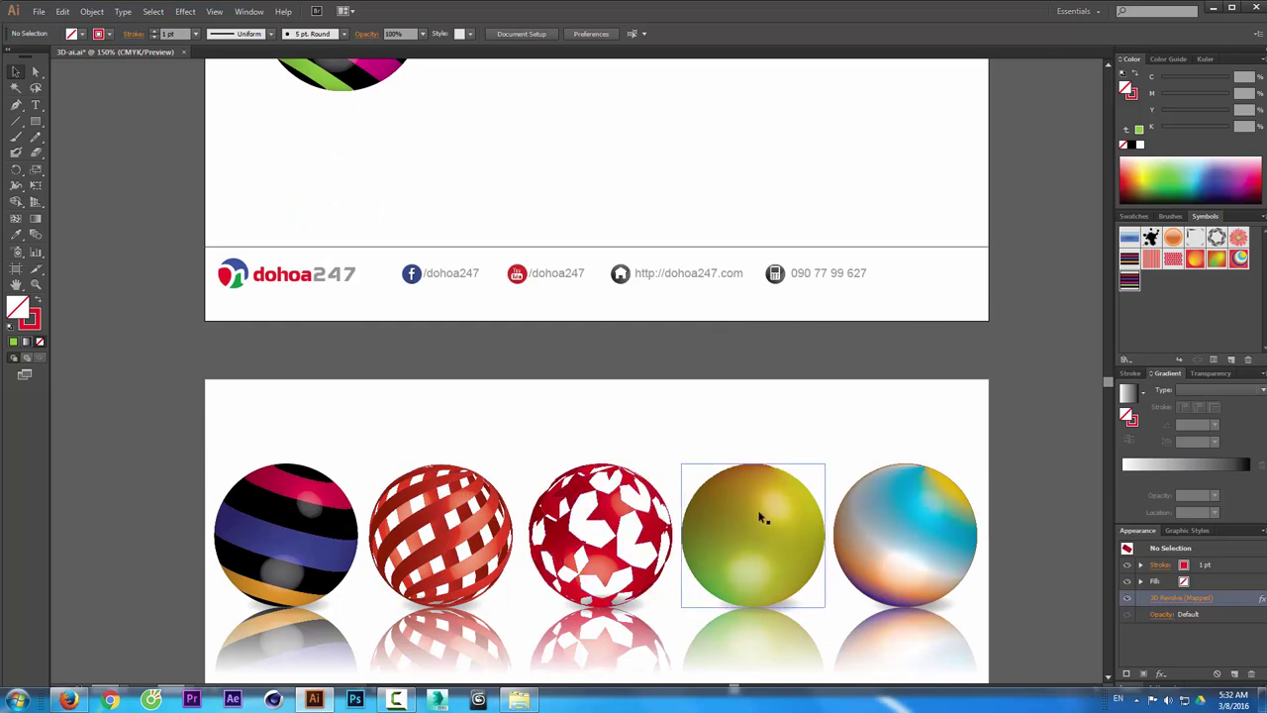
scroll(722, 390, up, 2)
scroll(721, 390, up, 1)
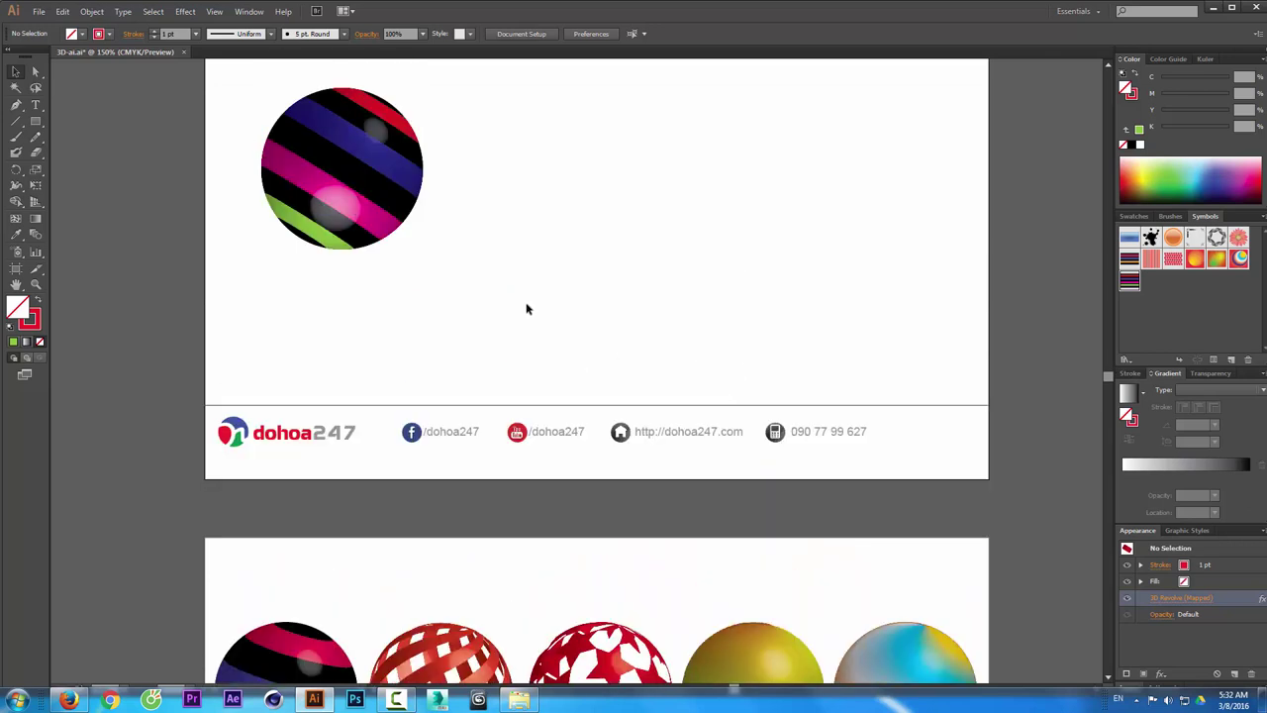
scroll(551, 255, up, 1)
- Alt-drag a copy of the striped sphere to the right, retrying until placed correctly
drag(523, 166, 330, 306)
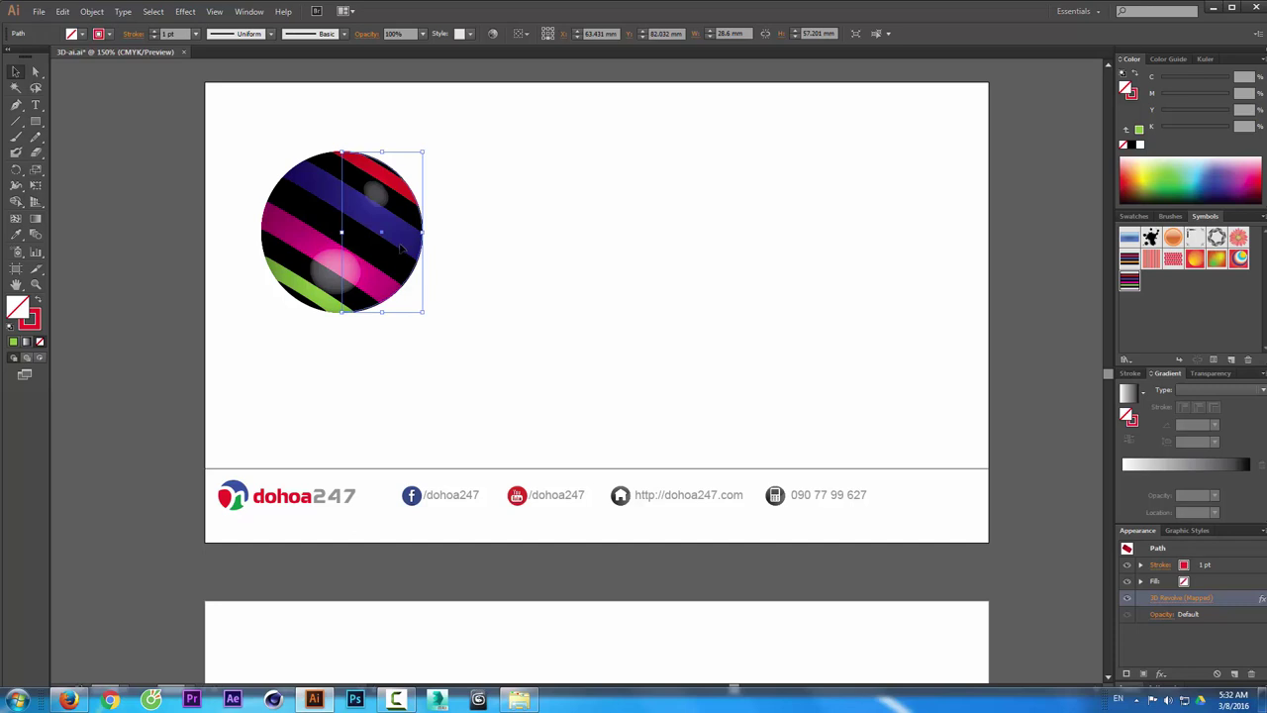
drag(404, 243, 566, 242)
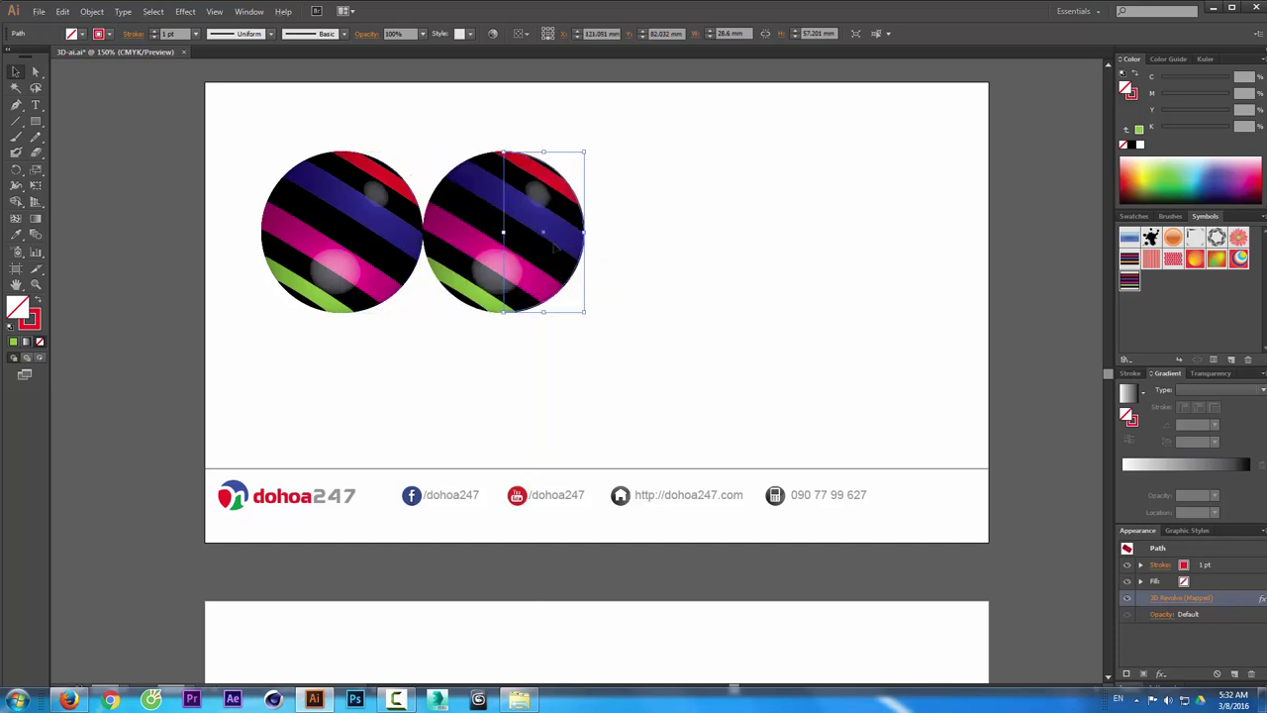
key(ctrl+z)
drag(395, 249, 557, 254)
key(ctrl+z)
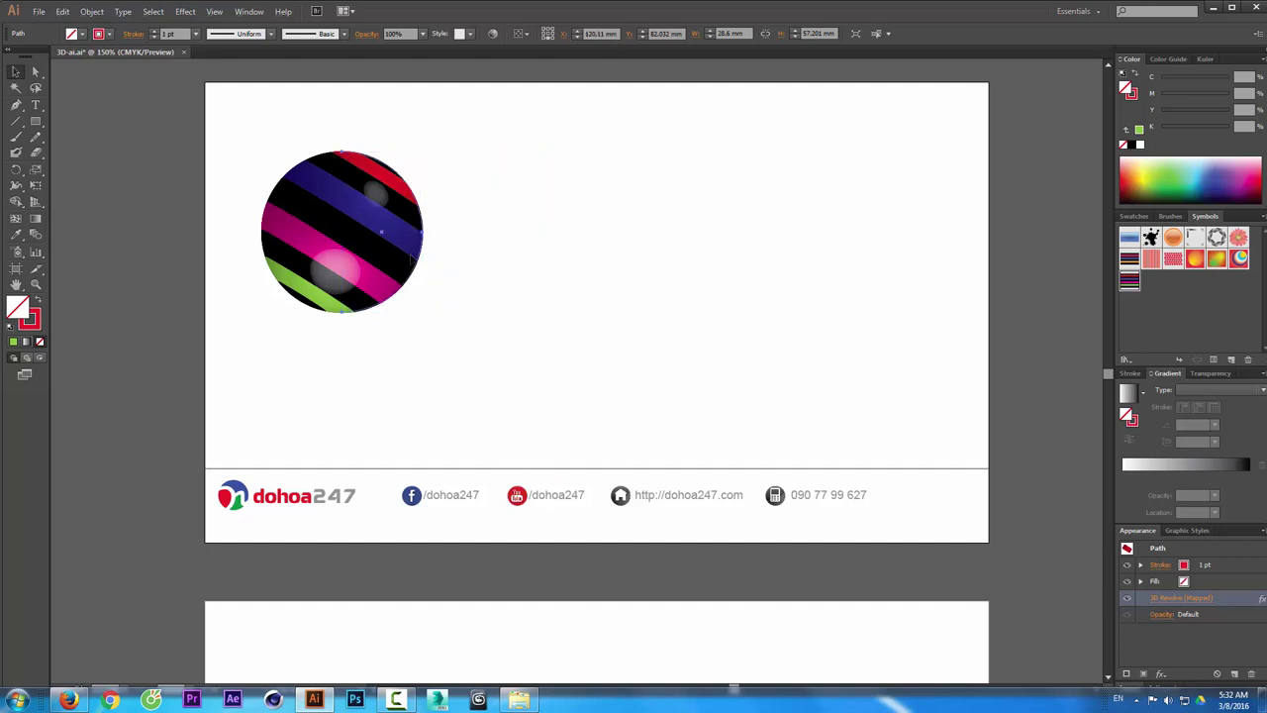
drag(402, 249, 591, 252)
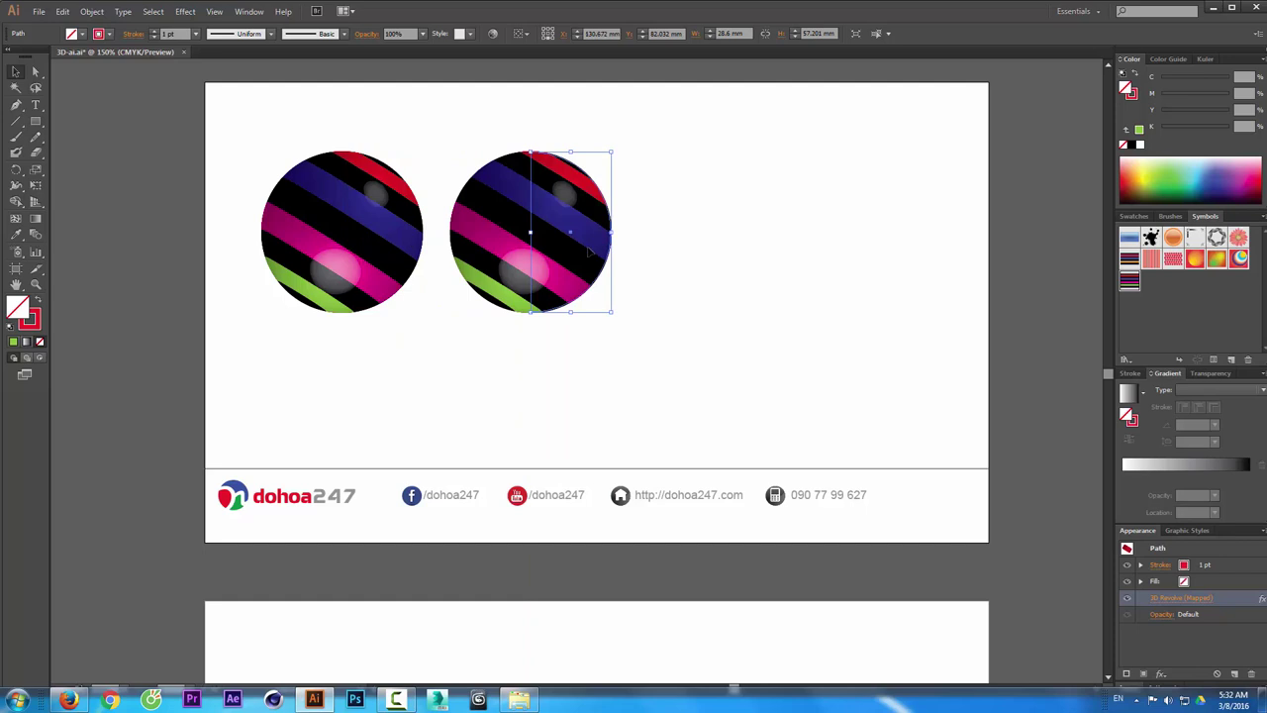
- Use Transform Again twice for four spheres, then shift the row left
click(91, 11)
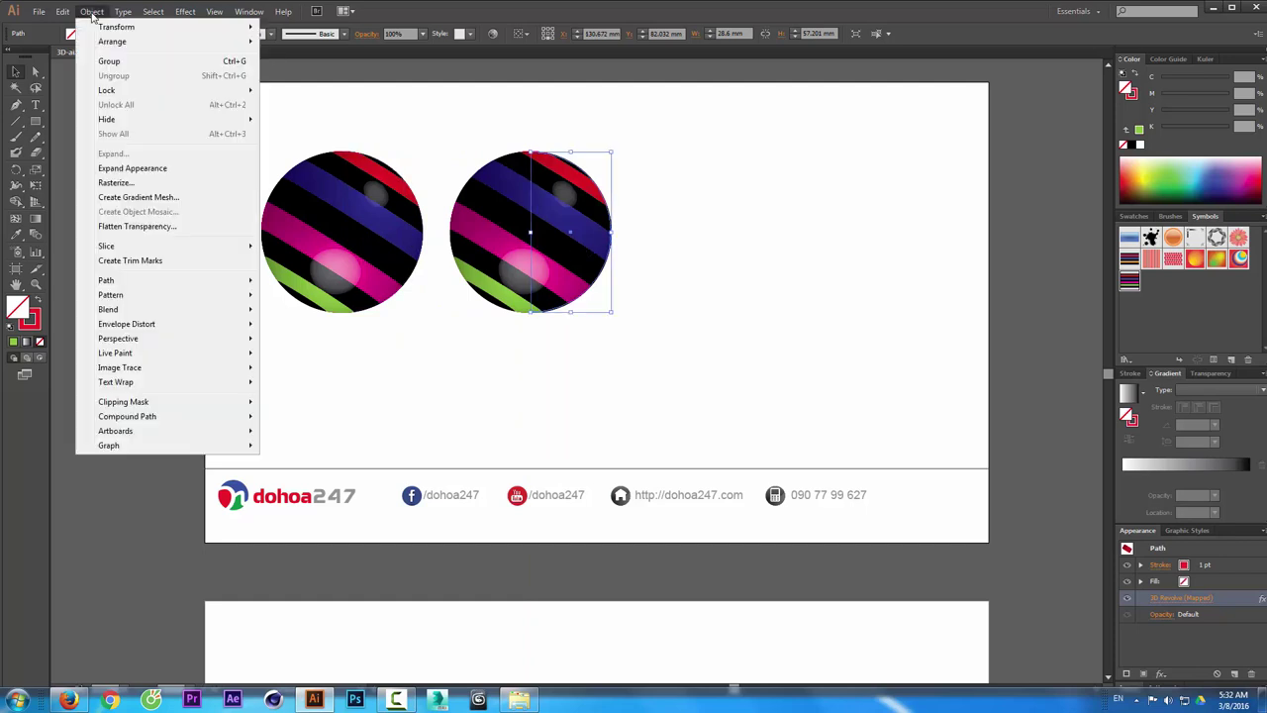
mouse_move(116, 27)
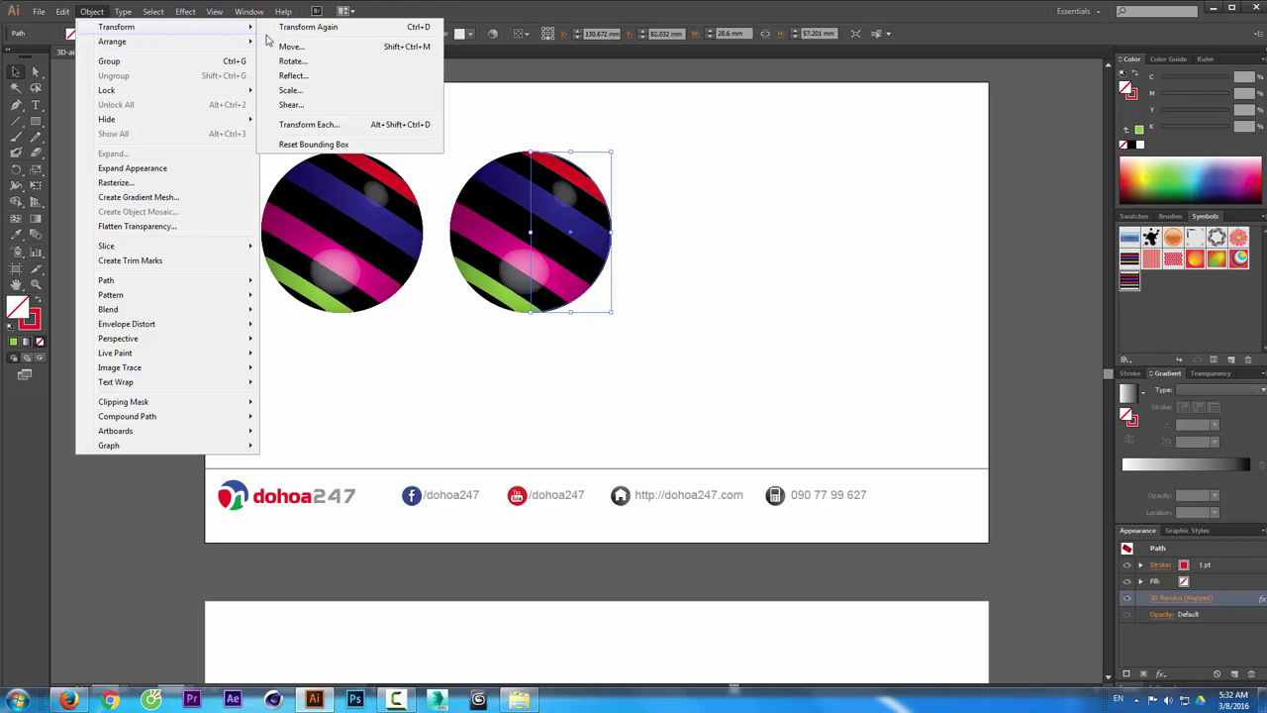
click(302, 28)
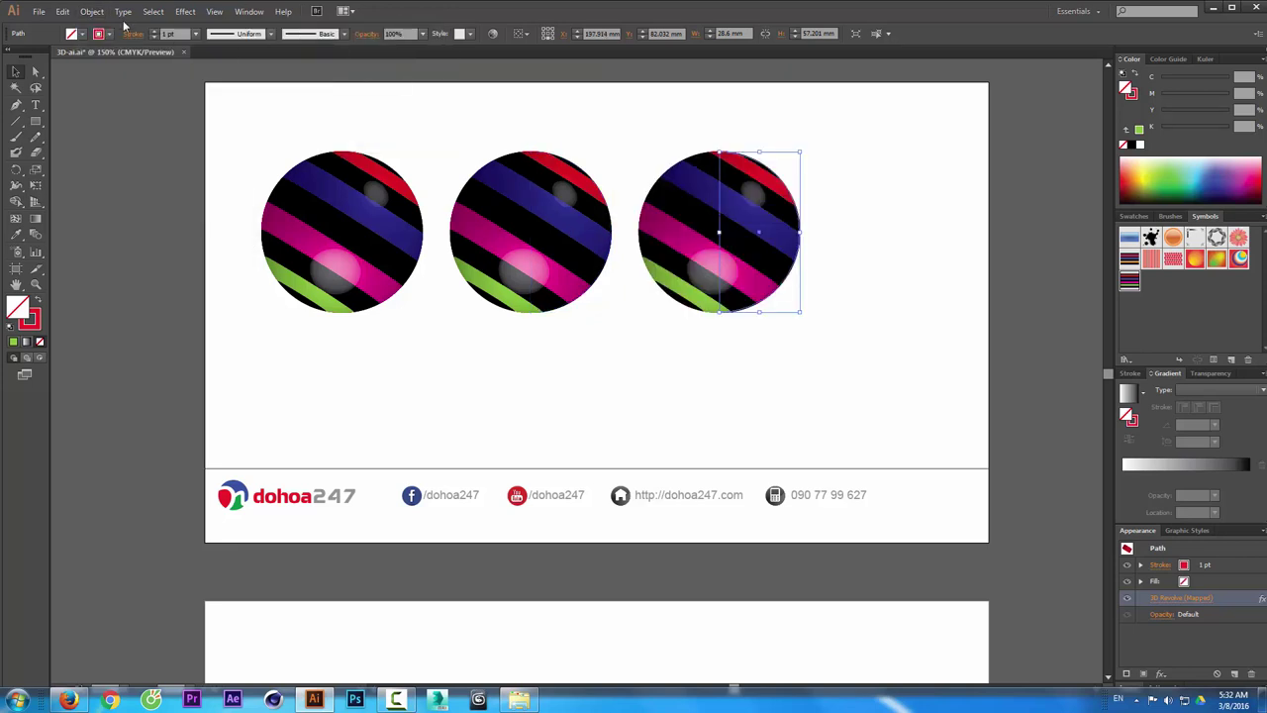
click(95, 11)
mouse_move(116, 27)
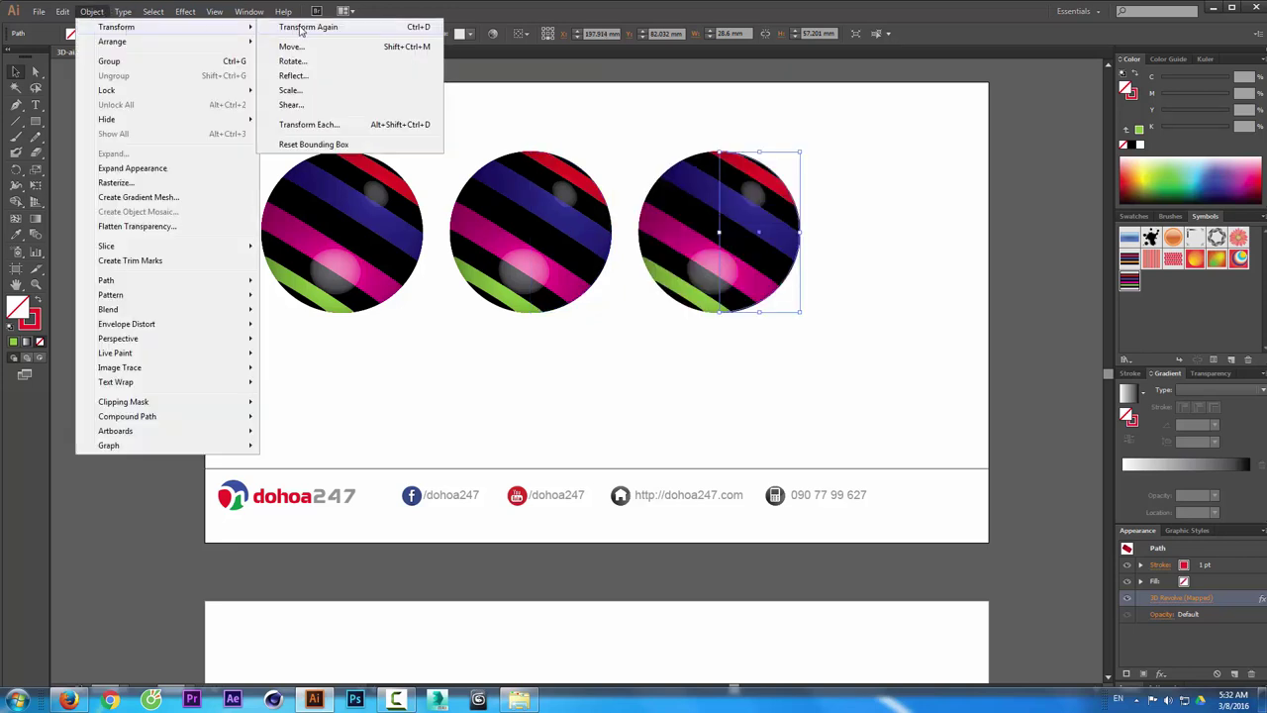
click(302, 28)
drag(944, 124, 361, 336)
drag(537, 246, 507, 243)
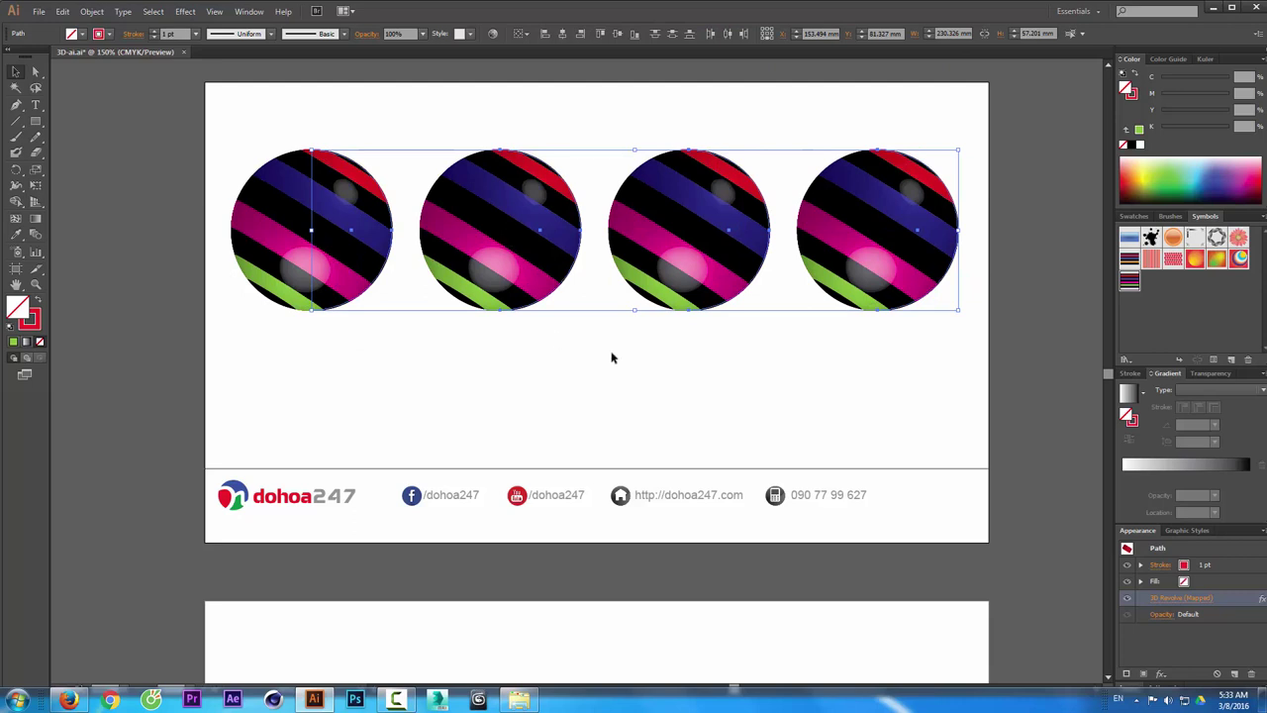
- Compare the row of four spheres with the sample spheres below
click(617, 367)
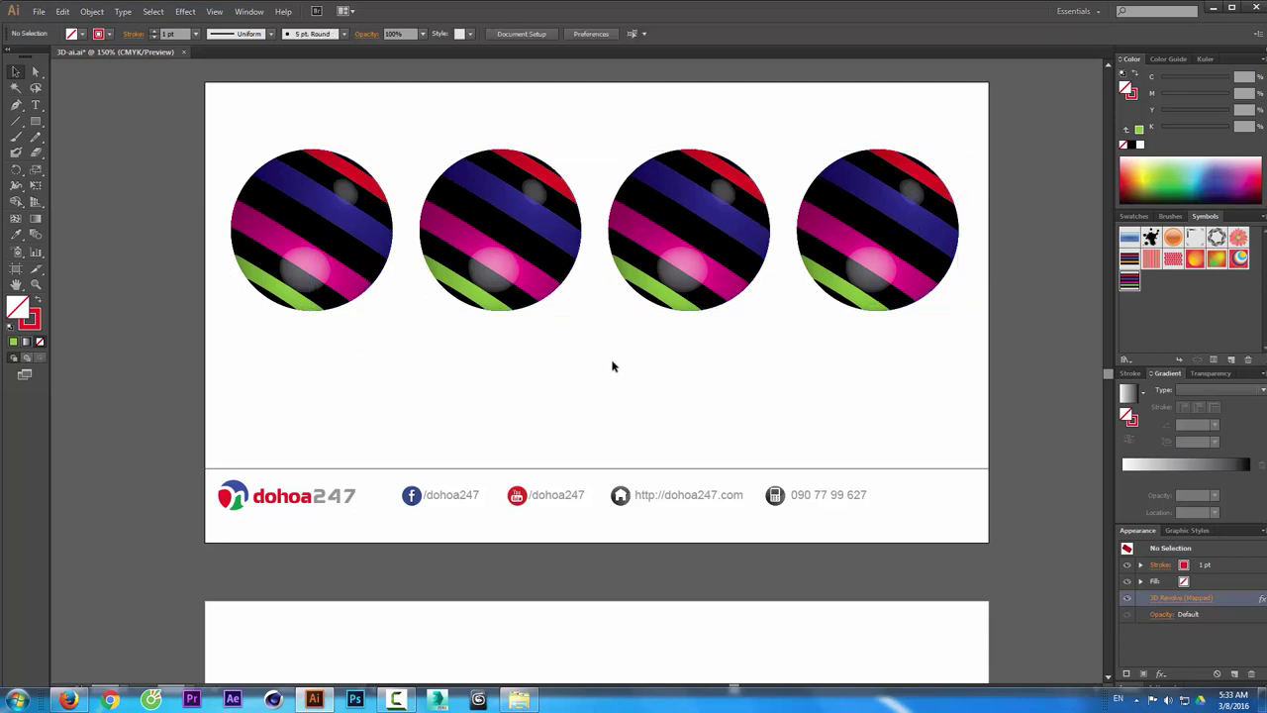
click(549, 237)
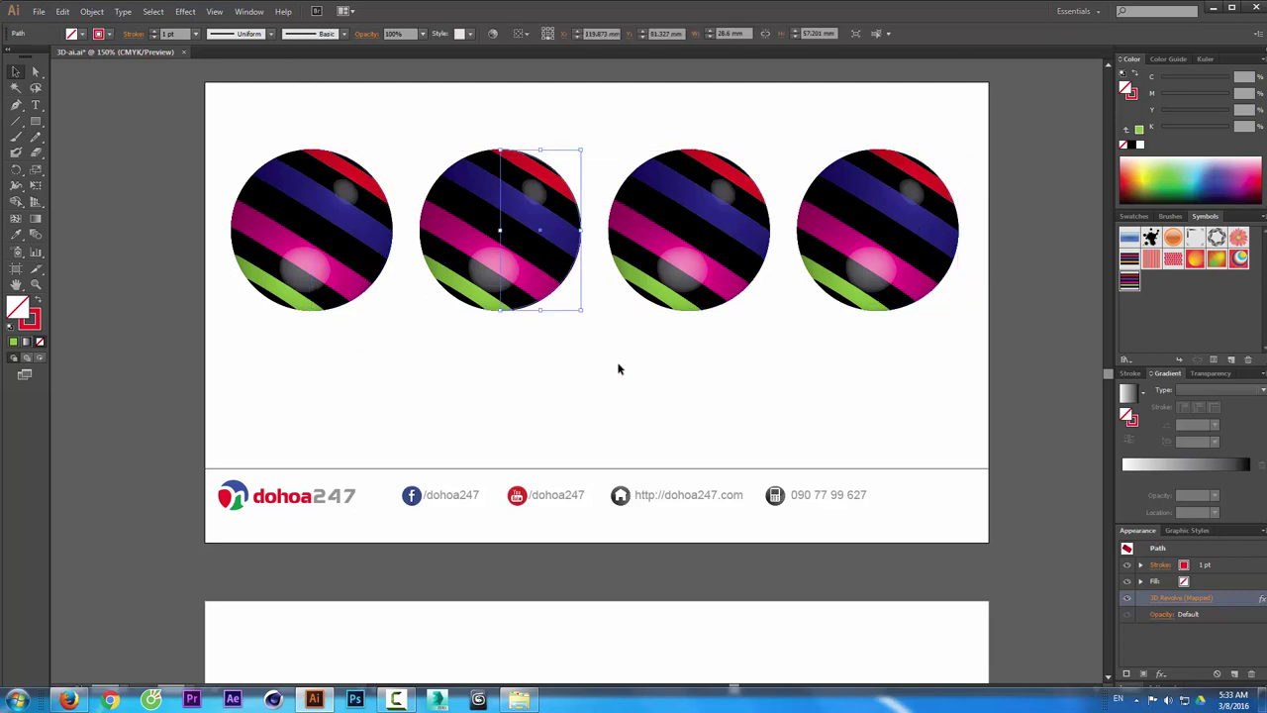
scroll(608, 371, down, 2)
scroll(574, 404, down, 2)
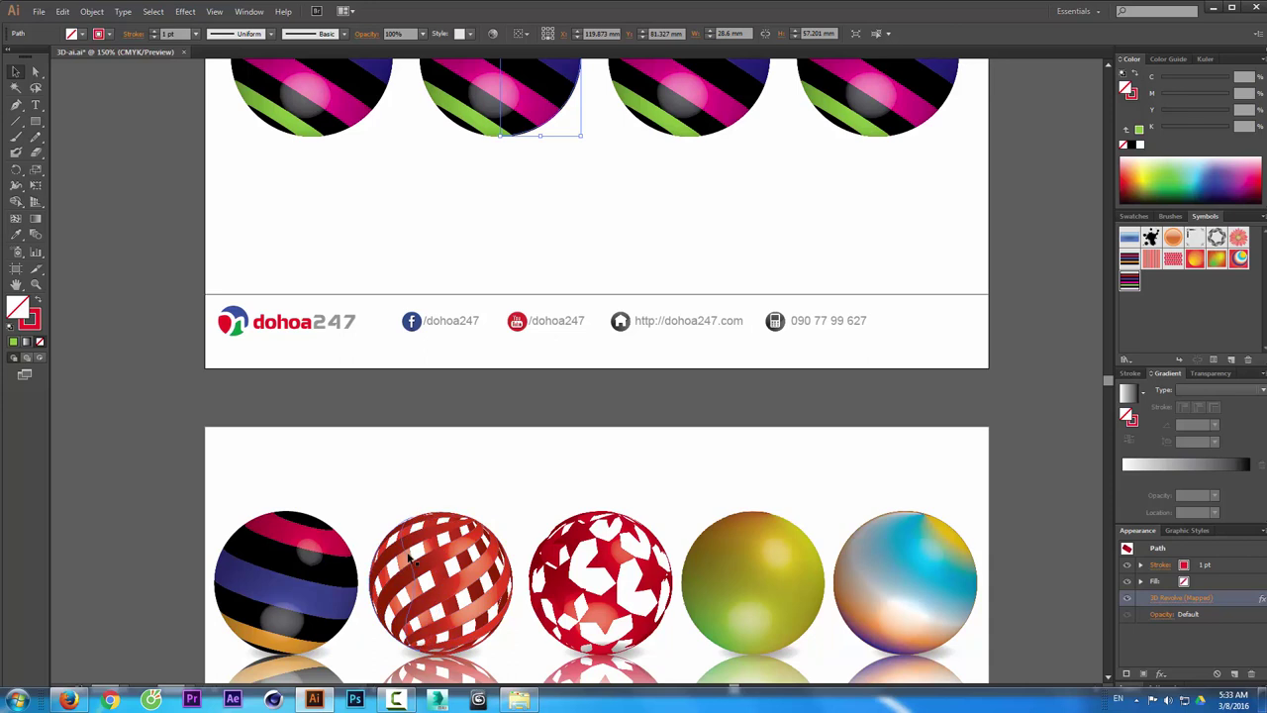
click(546, 215)
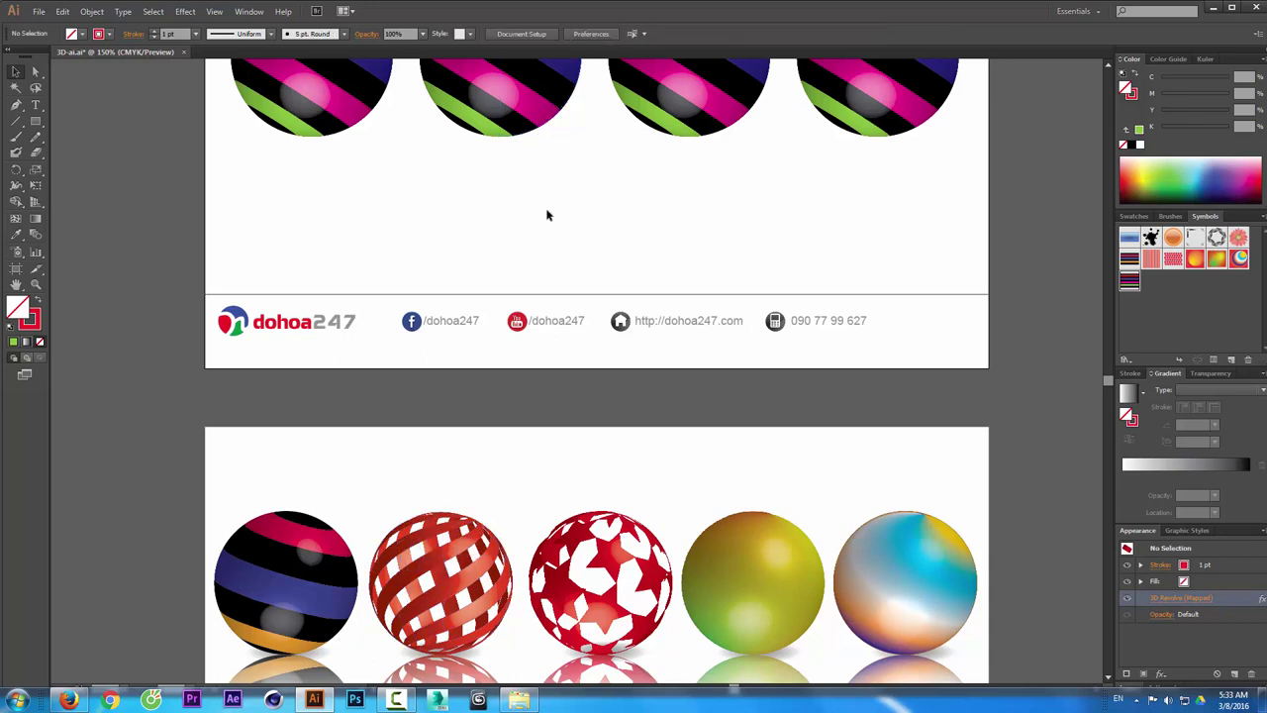
scroll(547, 215, down, 1)
scroll(546, 214, up, 3)
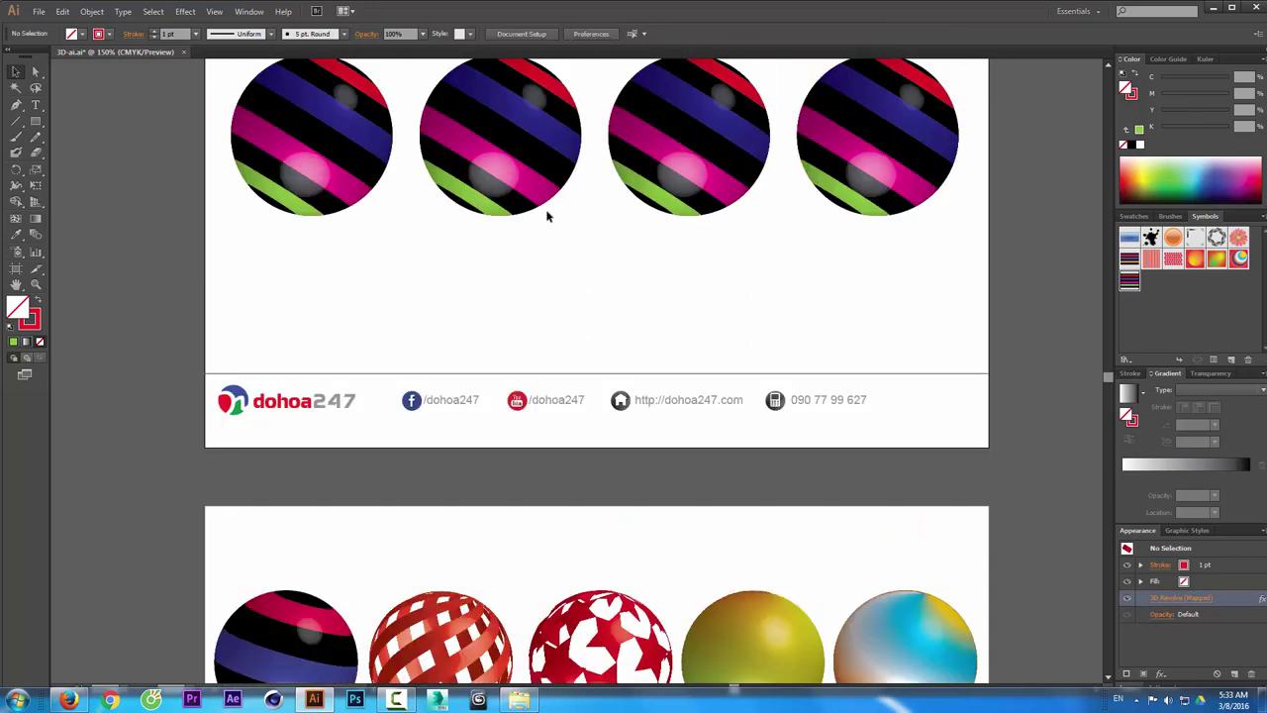
scroll(546, 215, up, 1)
- Draw a tall thin bar below the spheres and fill it magenta
click(35, 121)
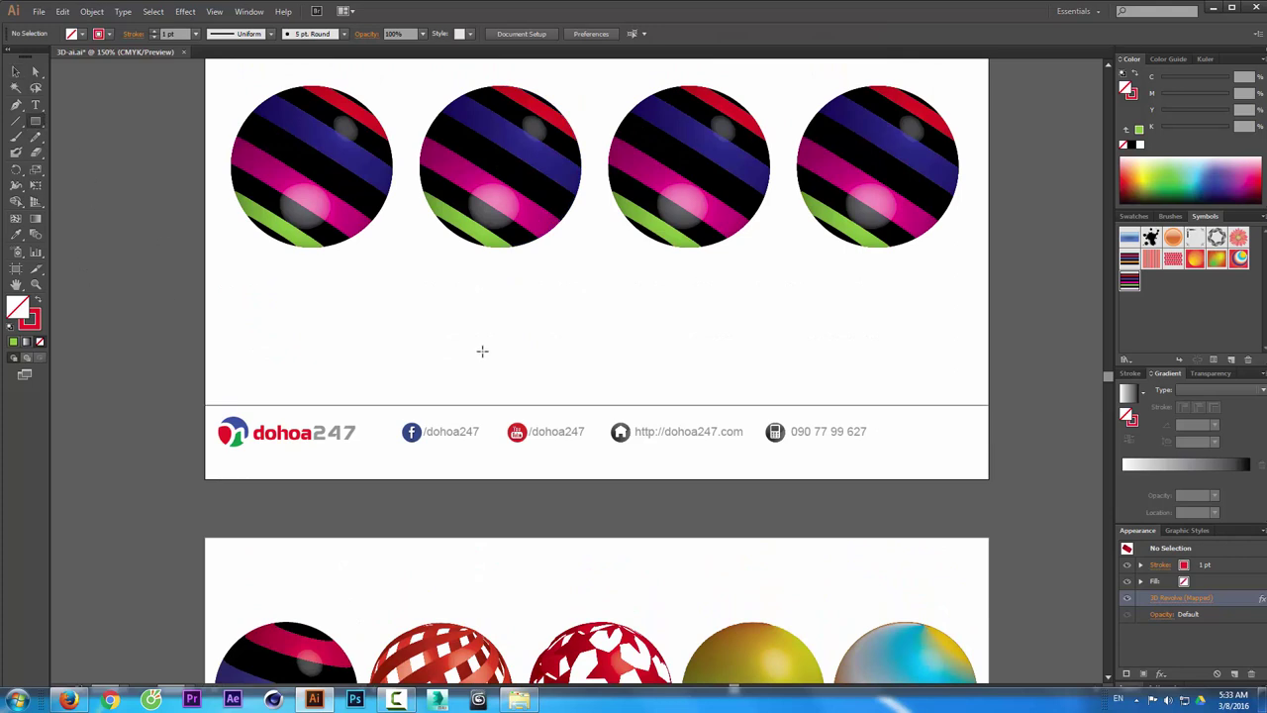
drag(420, 249, 428, 396)
click(15, 72)
click(37, 301)
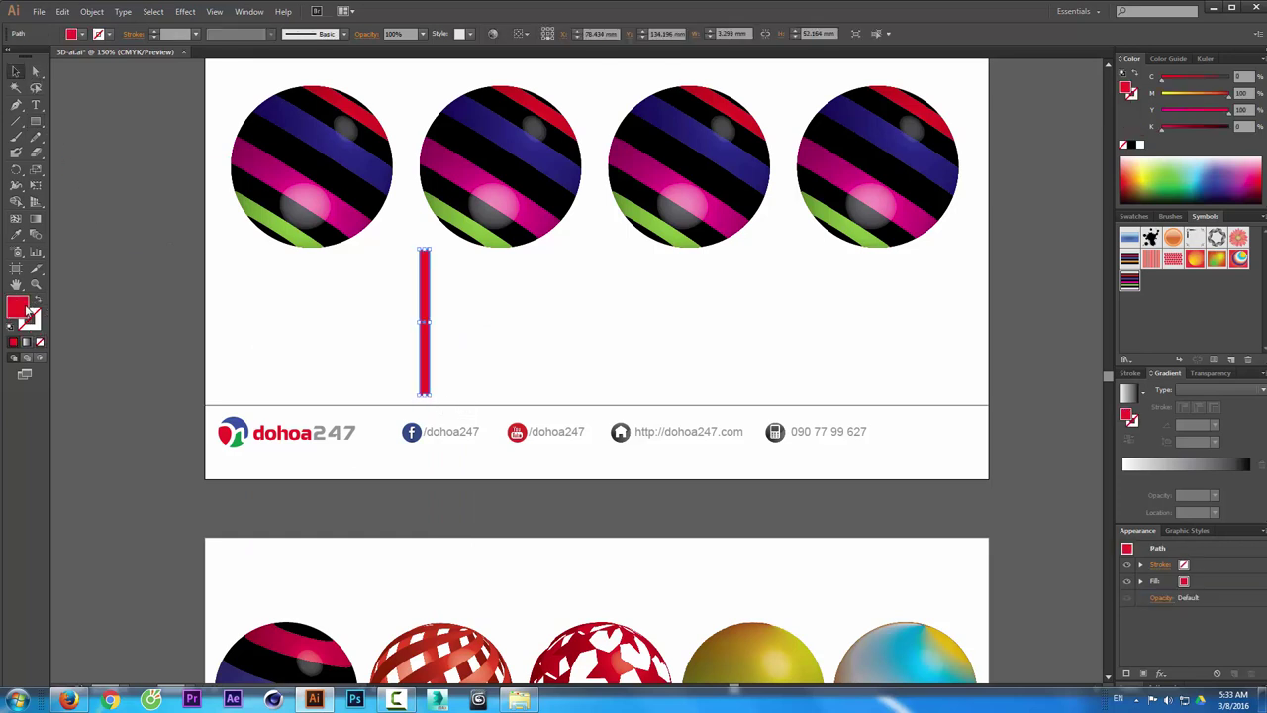
drag(1228, 114, 1140, 116)
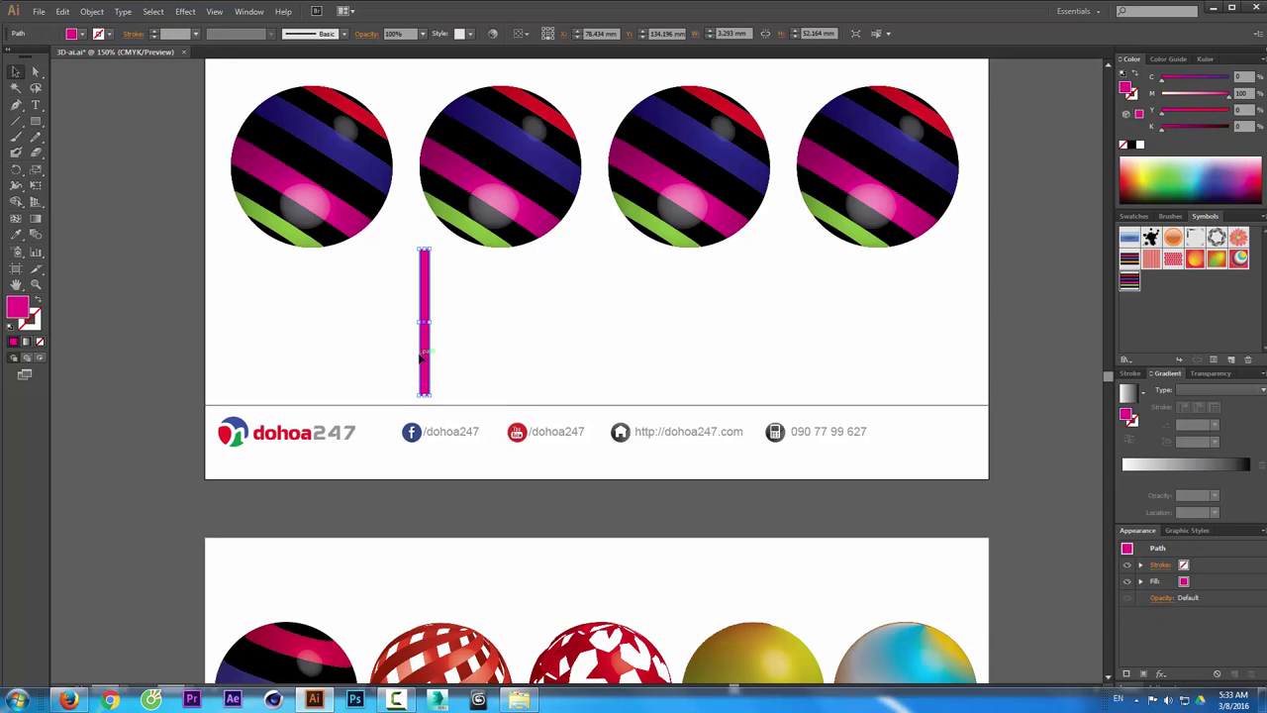
- Copy the bar rightward, repeat with Ctrl+D twice, and stretch all bars taller
mouse_move(429, 355)
mouse_down()
mouse_move(459, 369)
mouse_move(452, 358)
mouse_up()
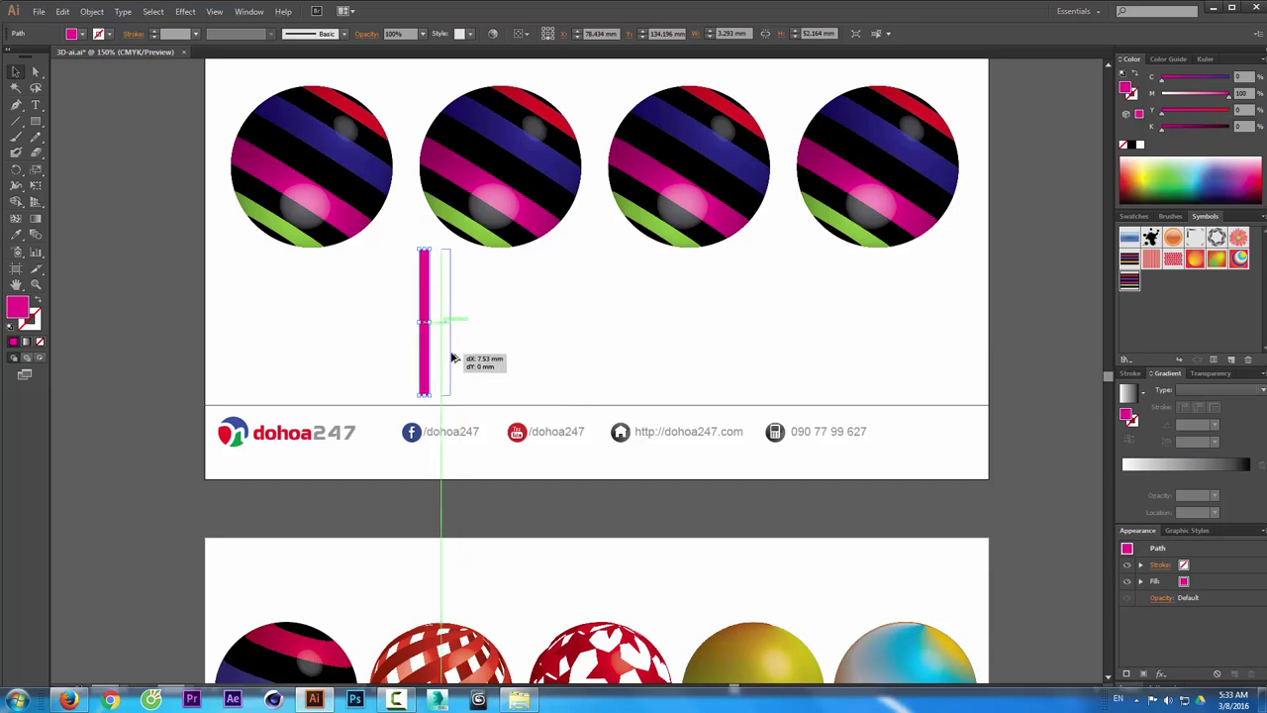
drag(451, 359, 451, 358)
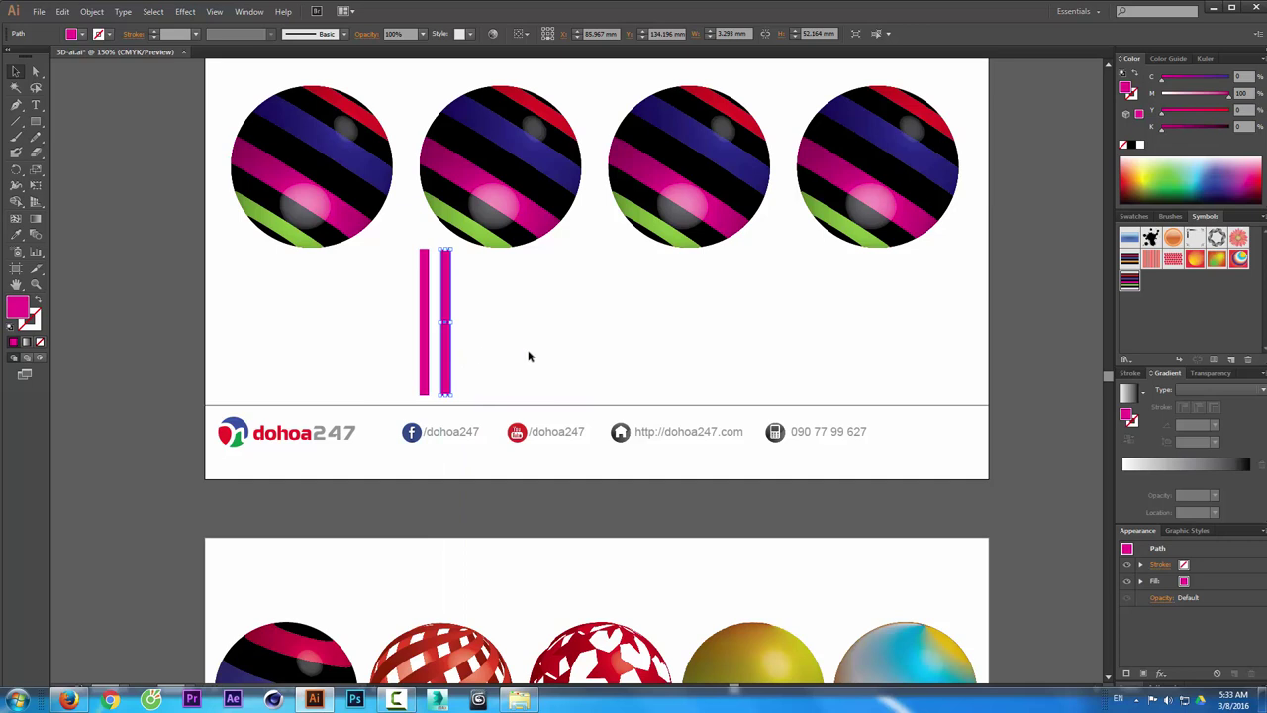
key(ctrl+d)
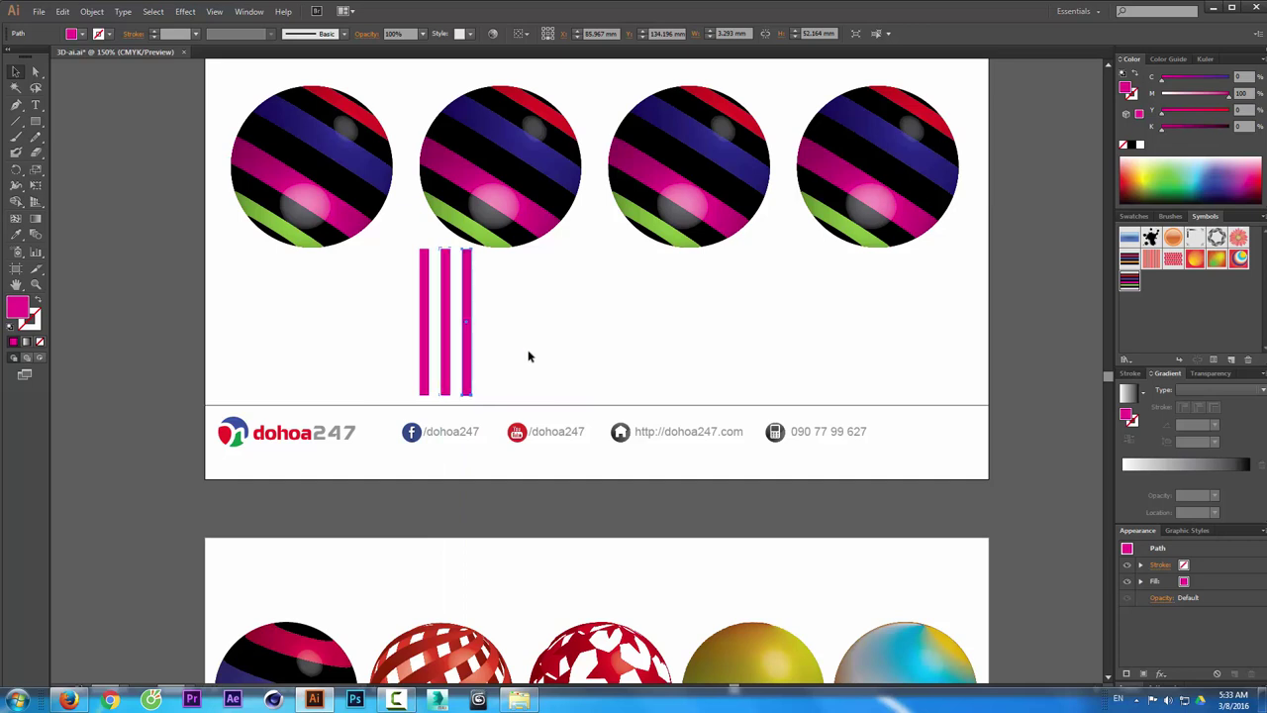
key(ctrl+d)
key(ctrl+d)
key(ctrl+d)
key(ctrl+d)
key(ctrl+d)
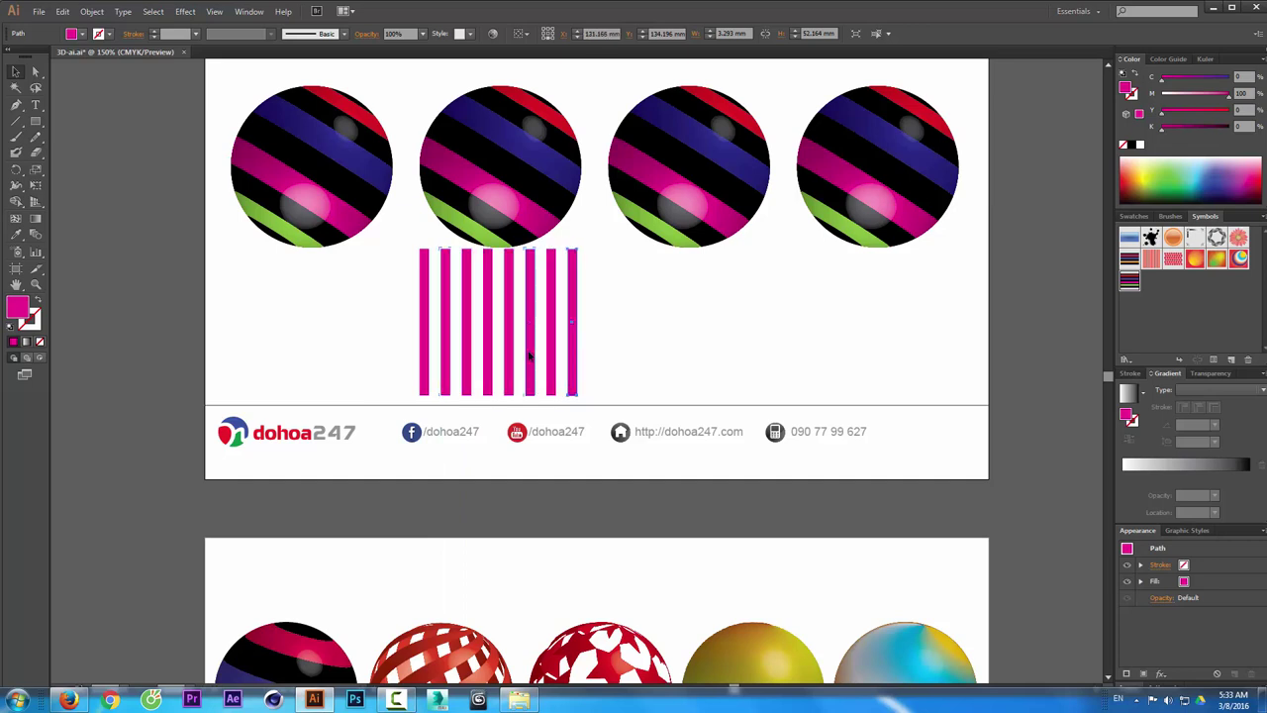
drag(624, 346, 336, 383)
drag(499, 394, 499, 438)
- Save the magenta bars as symbol 'mau 2' and delete them from the page
mouse_move(512, 354)
mouse_down()
mouse_move(948, 384)
mouse_move(1175, 301)
mouse_up()
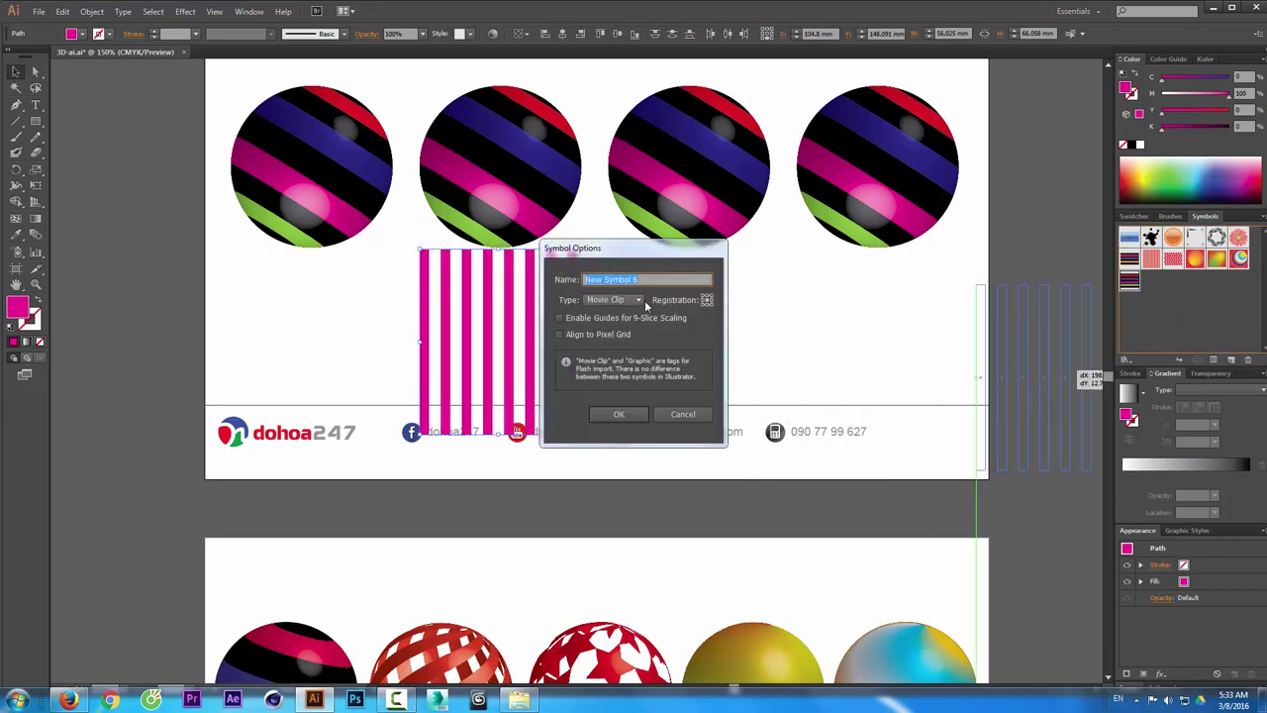
text(mau 2)
click(617, 416)
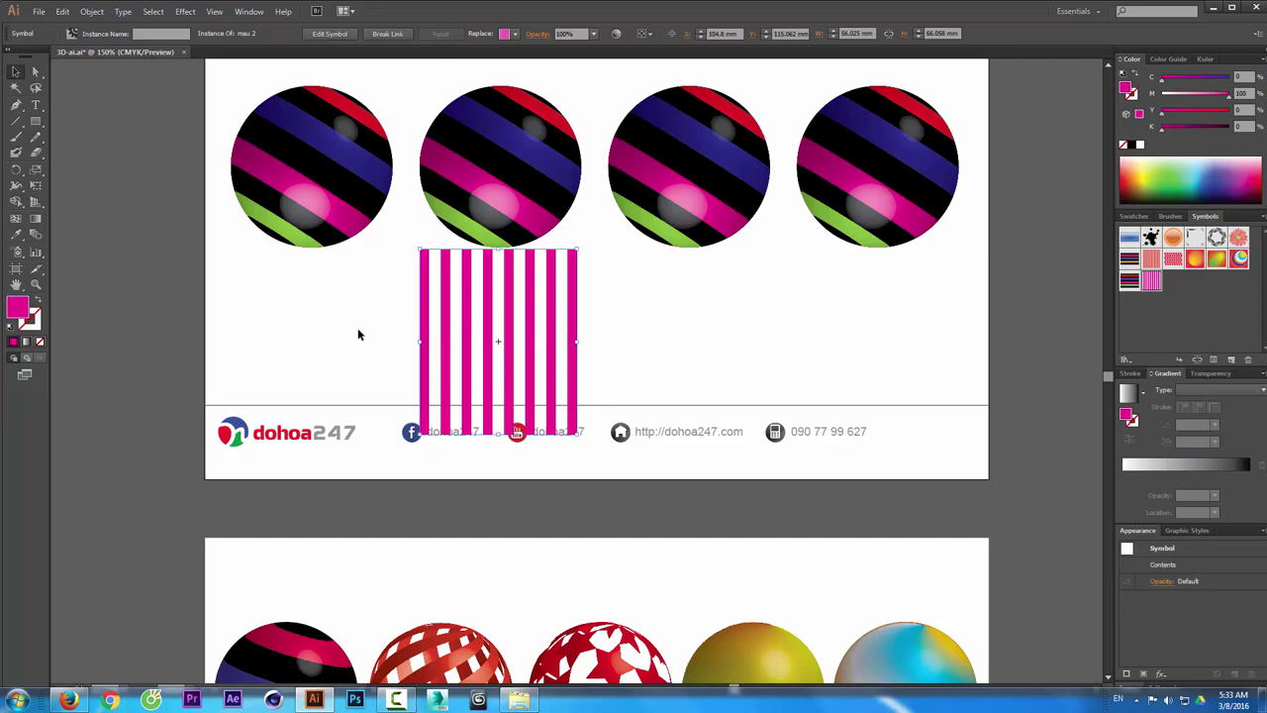
key(Delete)
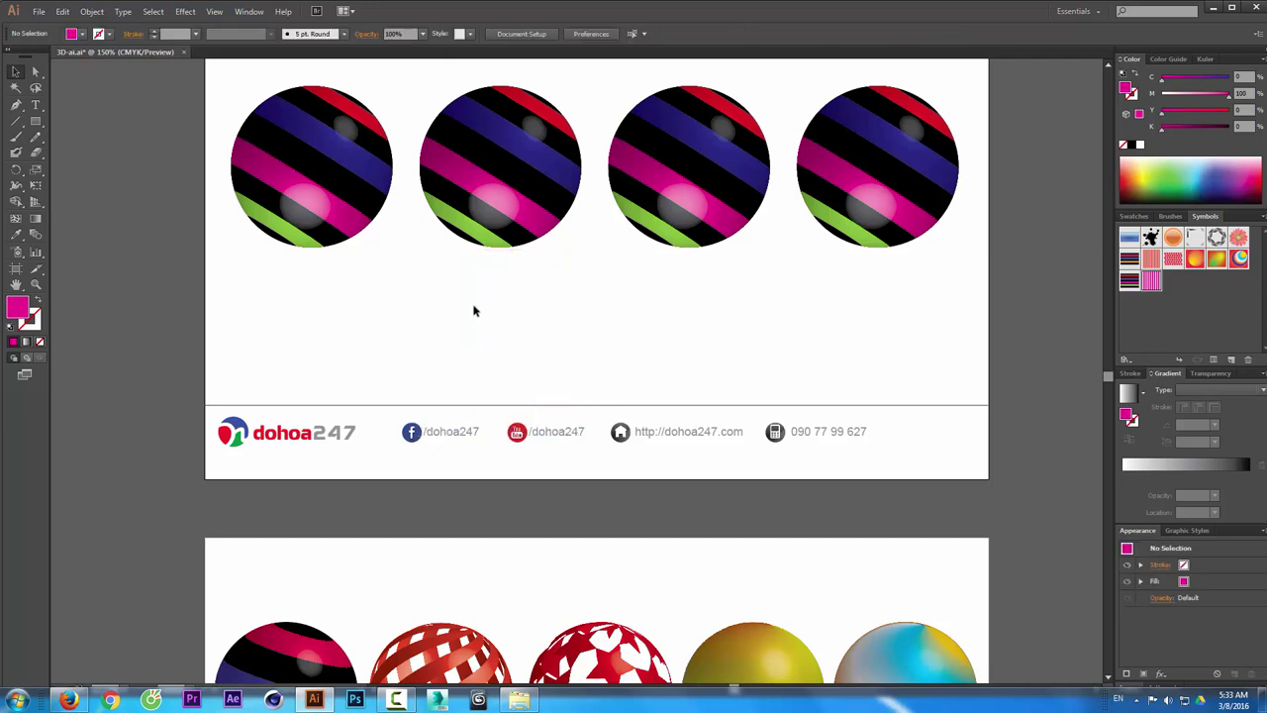
- Select the second sphere and reopen its 3D Revolve settings with Preview on
click(549, 206)
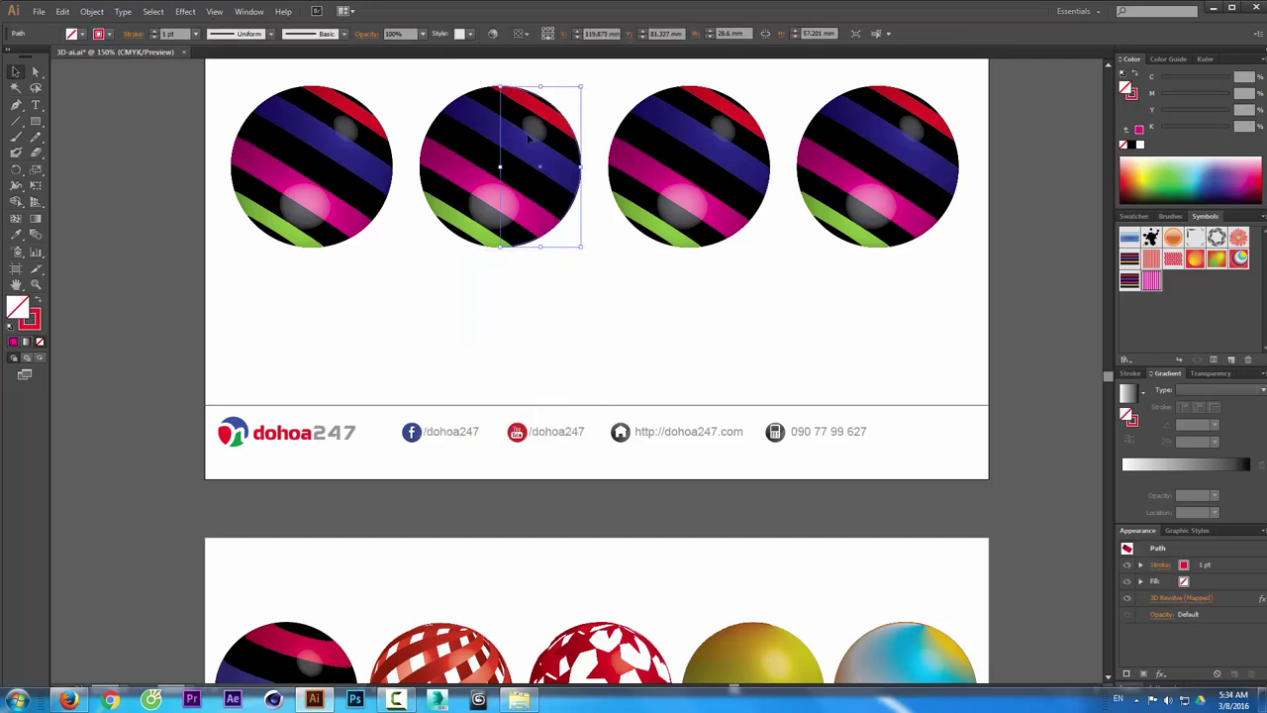
click(527, 277)
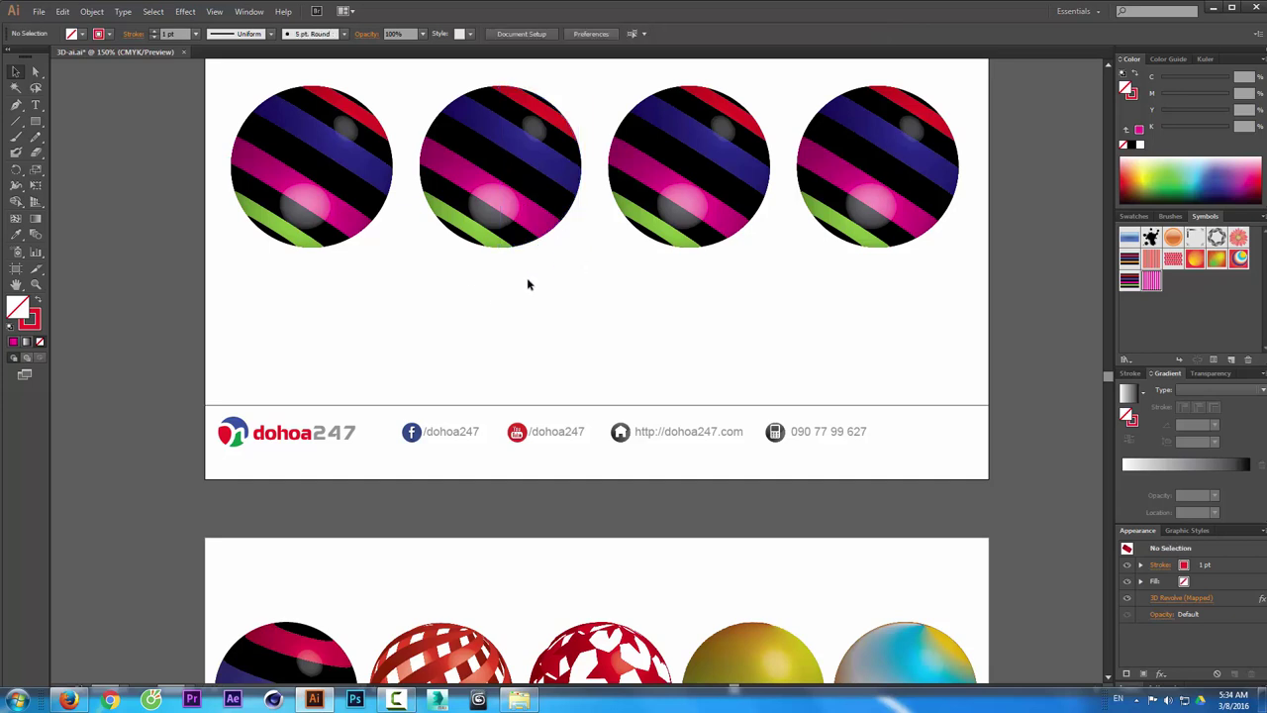
drag(527, 183, 528, 179)
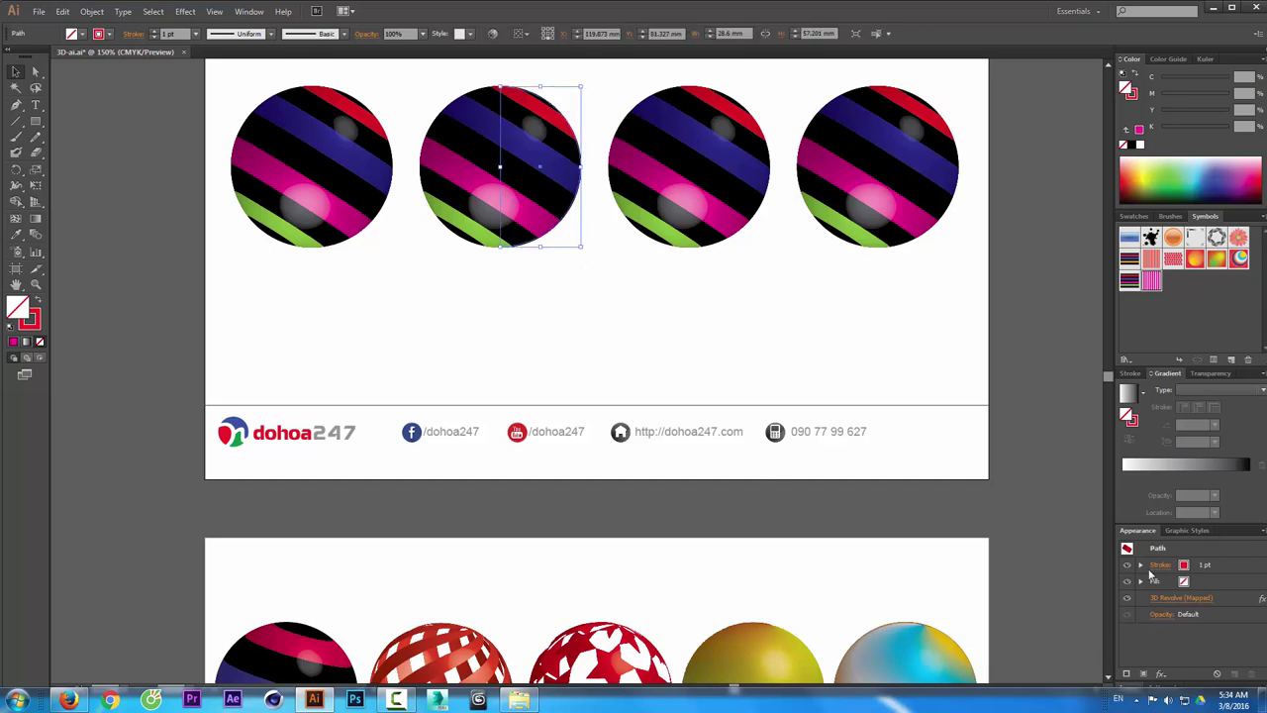
click(1193, 599)
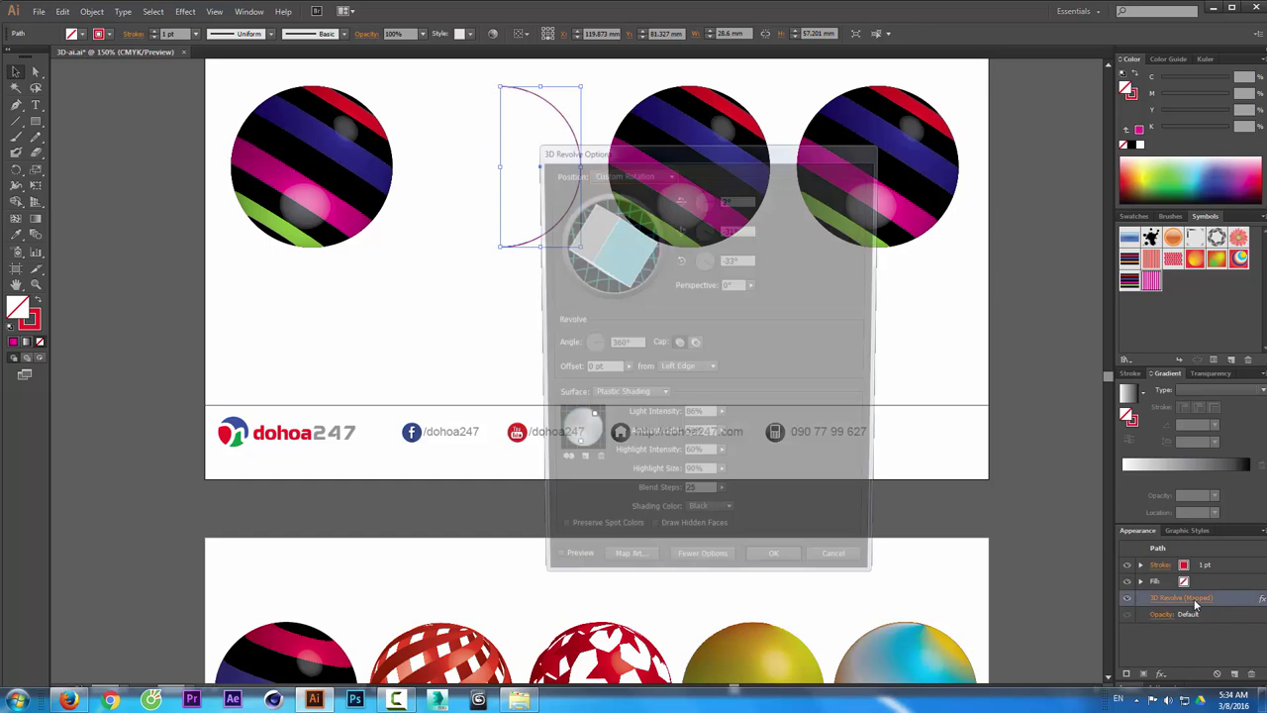
click(550, 571)
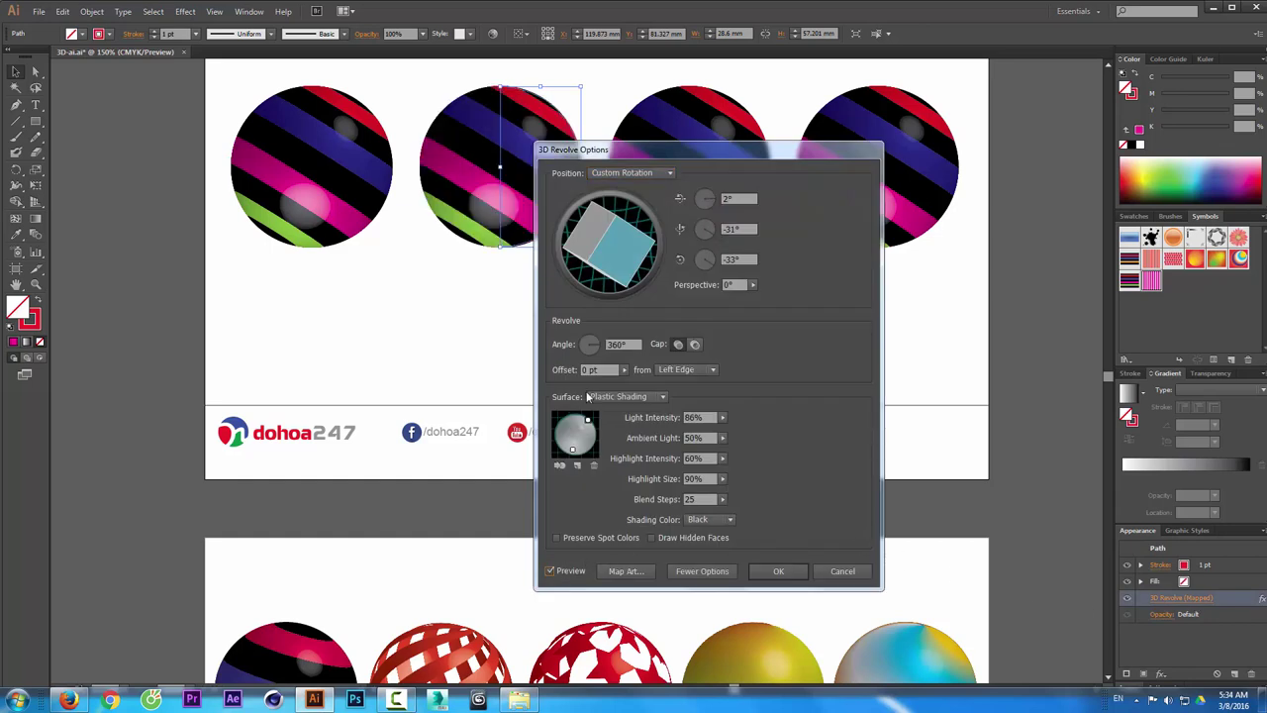
click(701, 571)
drag(672, 157, 753, 129)
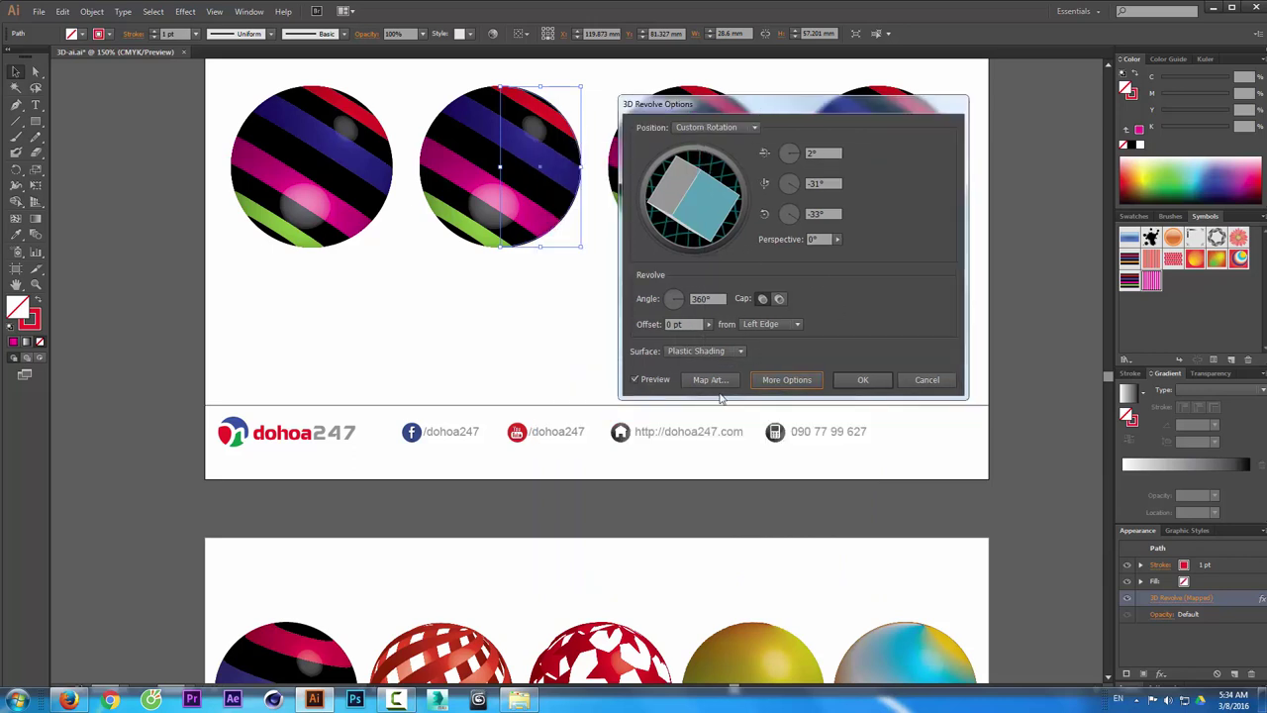
- In Map Art, clear all artwork and map mau 2 on surface 1 with Invisible Geometry
click(717, 381)
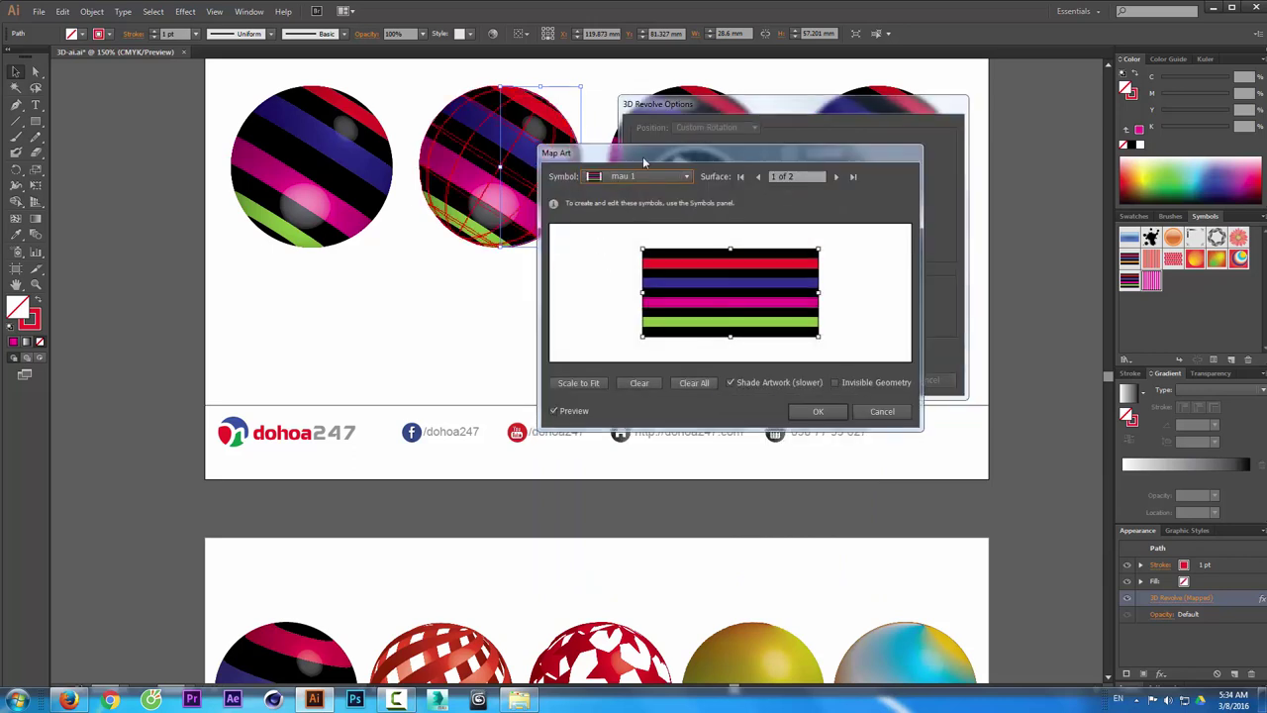
drag(648, 158, 711, 160)
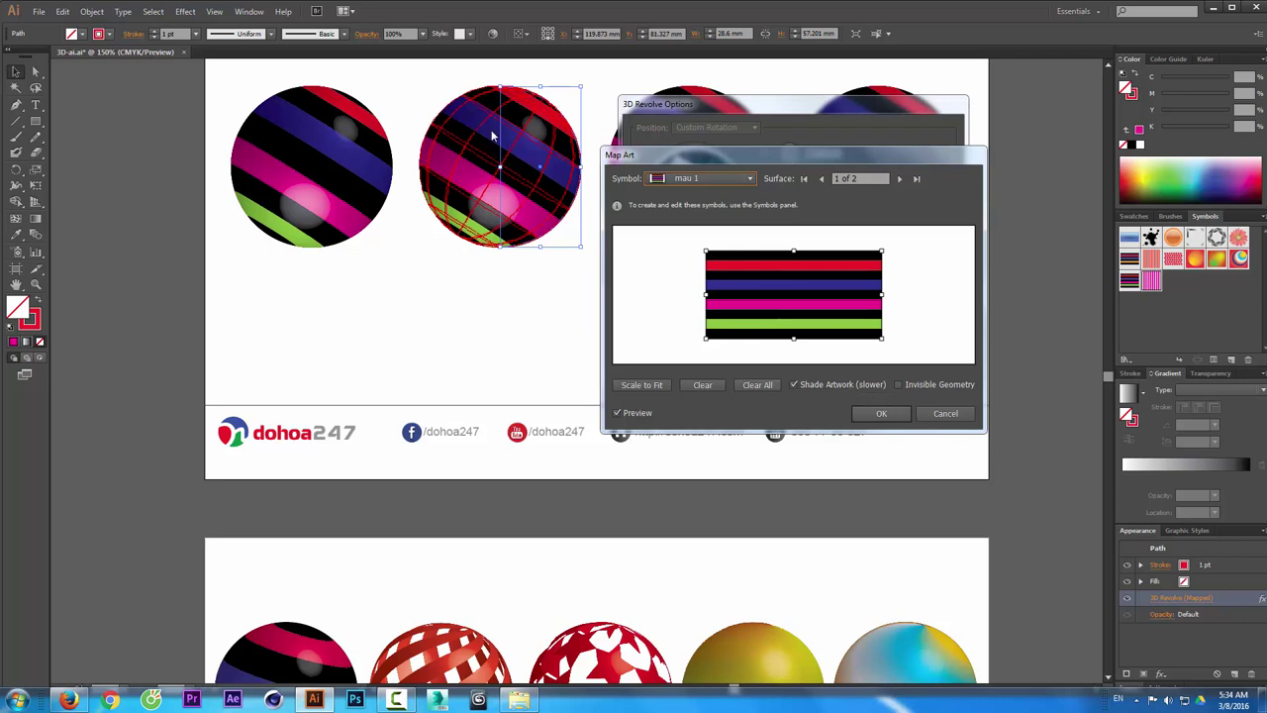
click(750, 385)
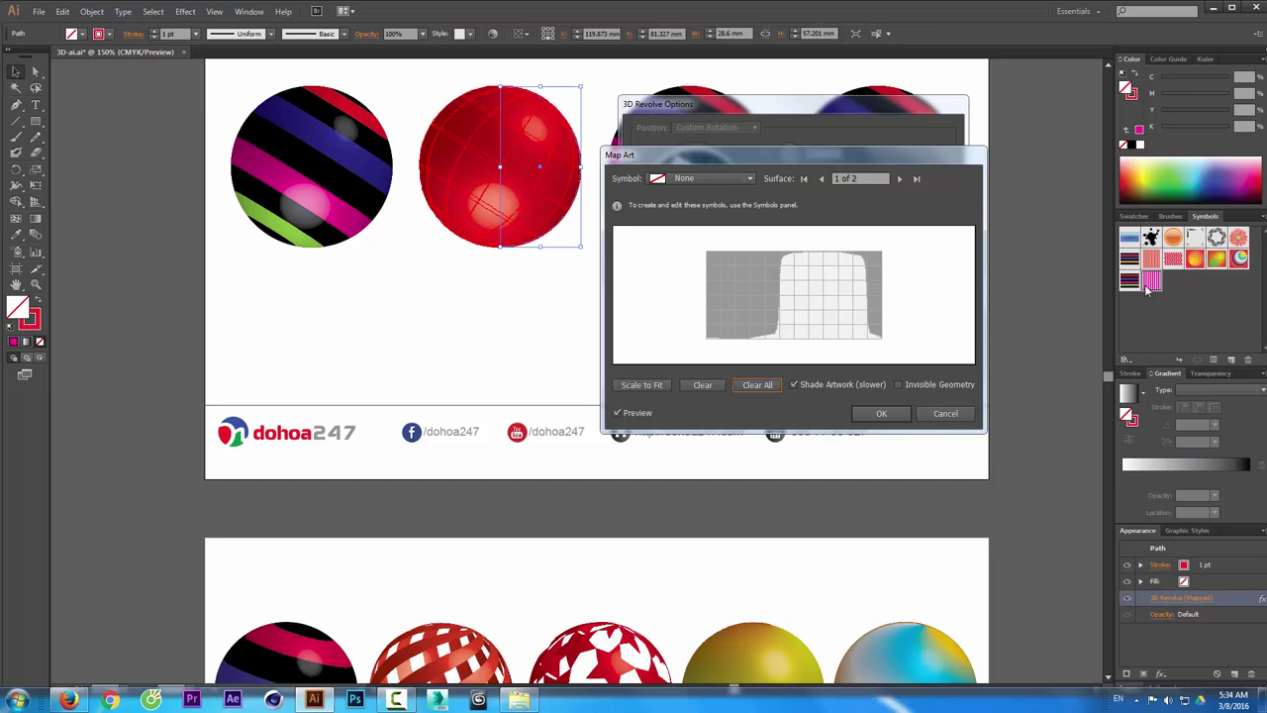
click(694, 180)
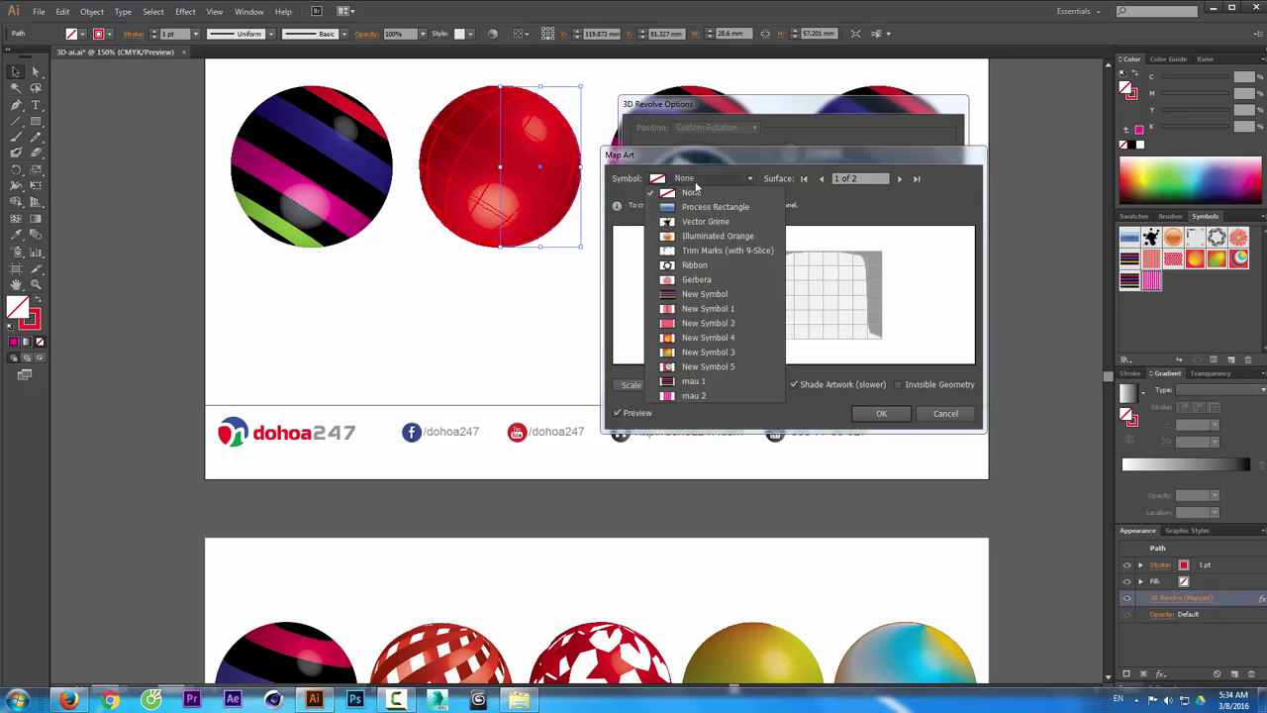
click(706, 395)
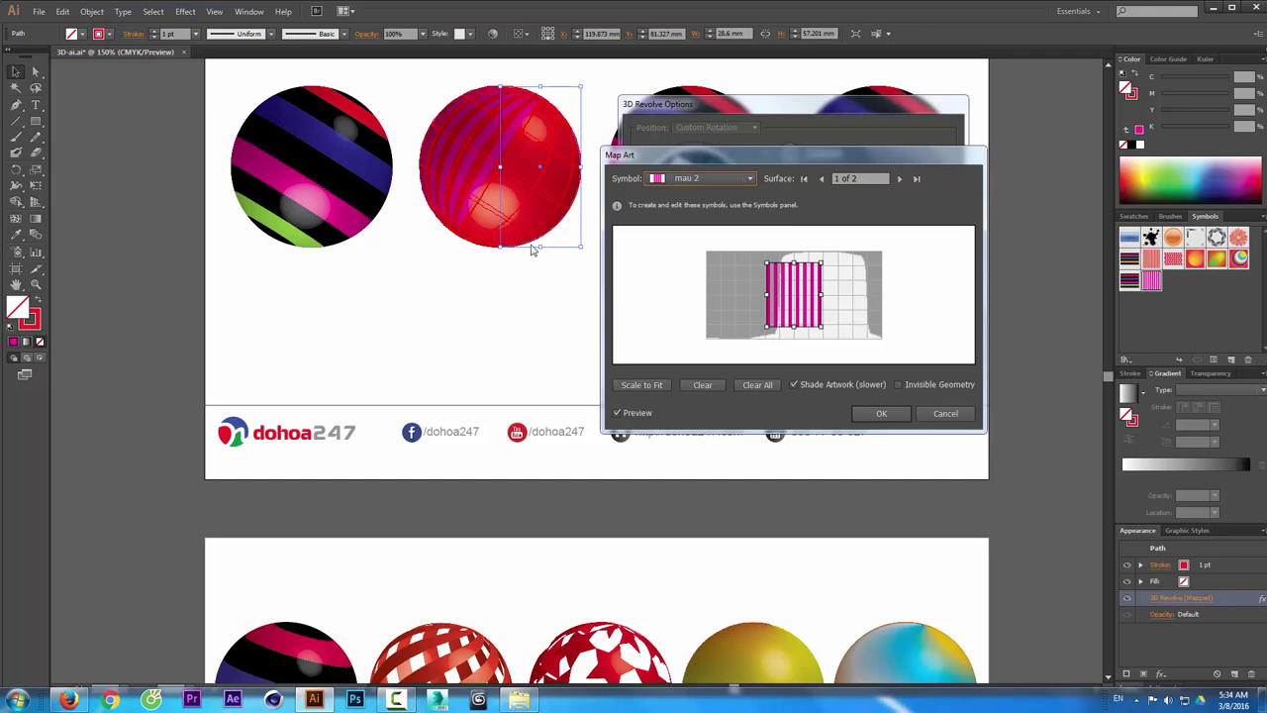
click(898, 384)
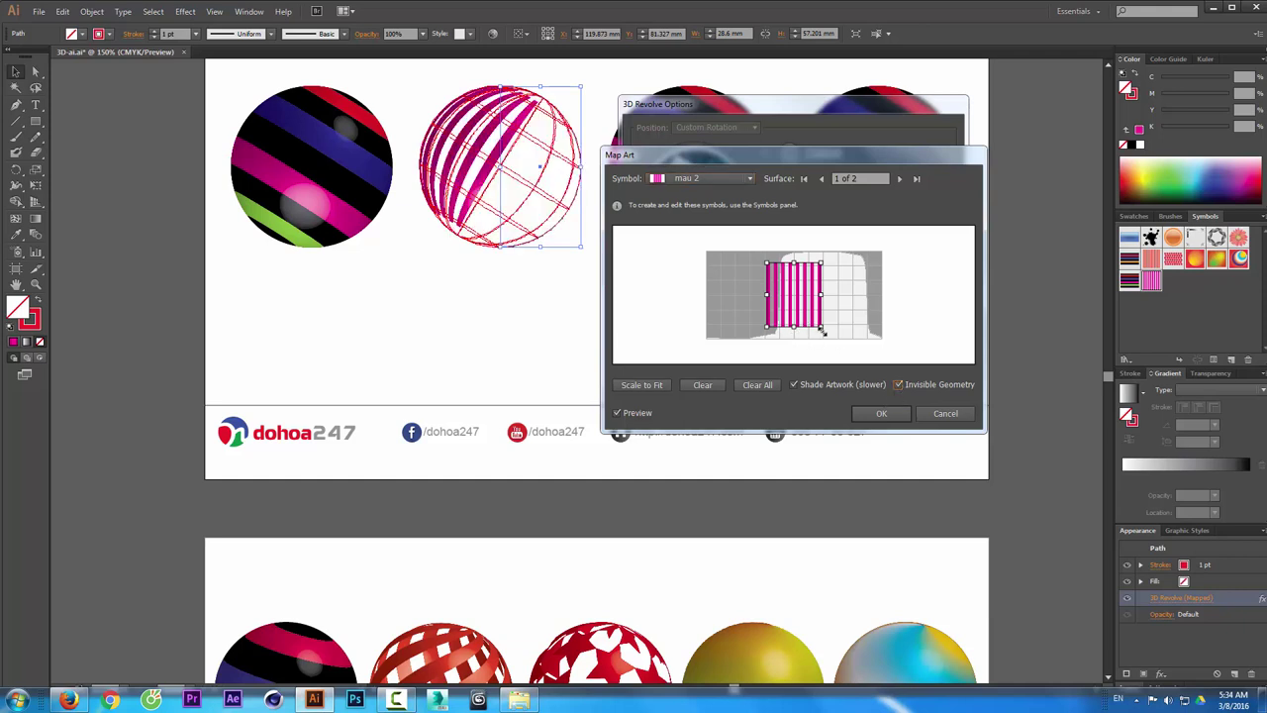
- Rotate the mau 2 stripes diagonally and scale and position them over the surface
drag(828, 327, 792, 339)
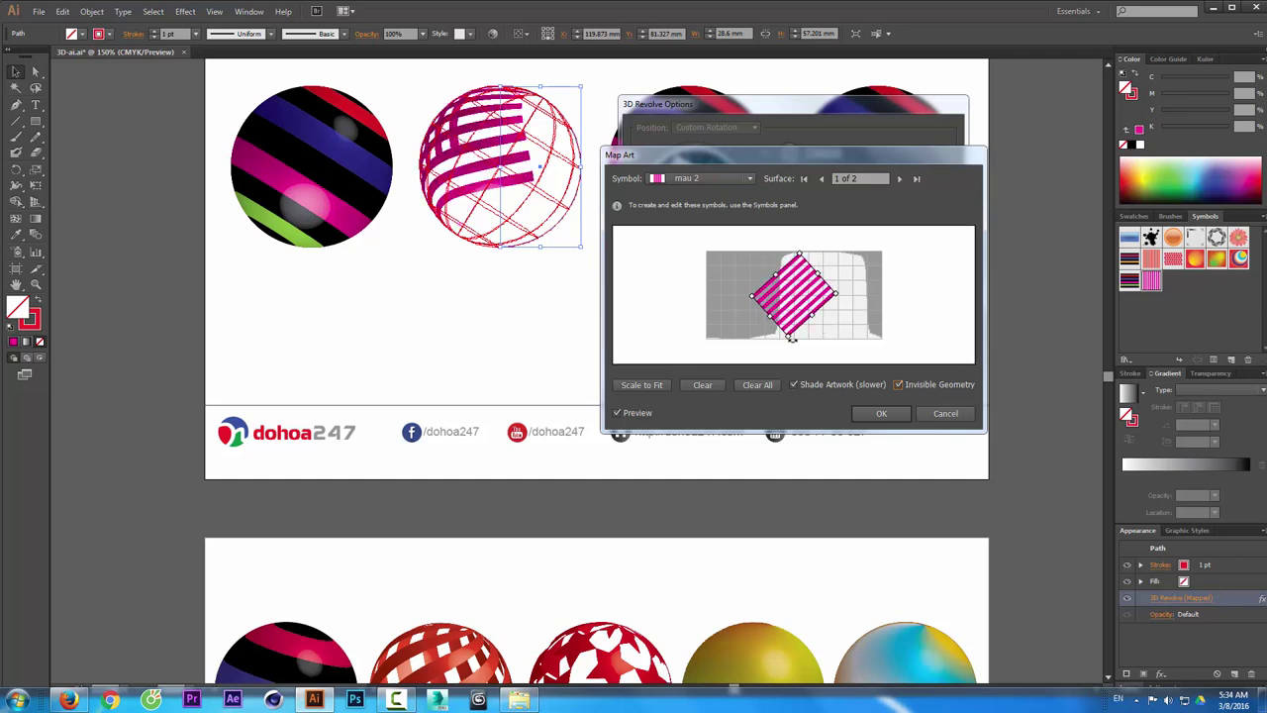
drag(837, 294, 888, 281)
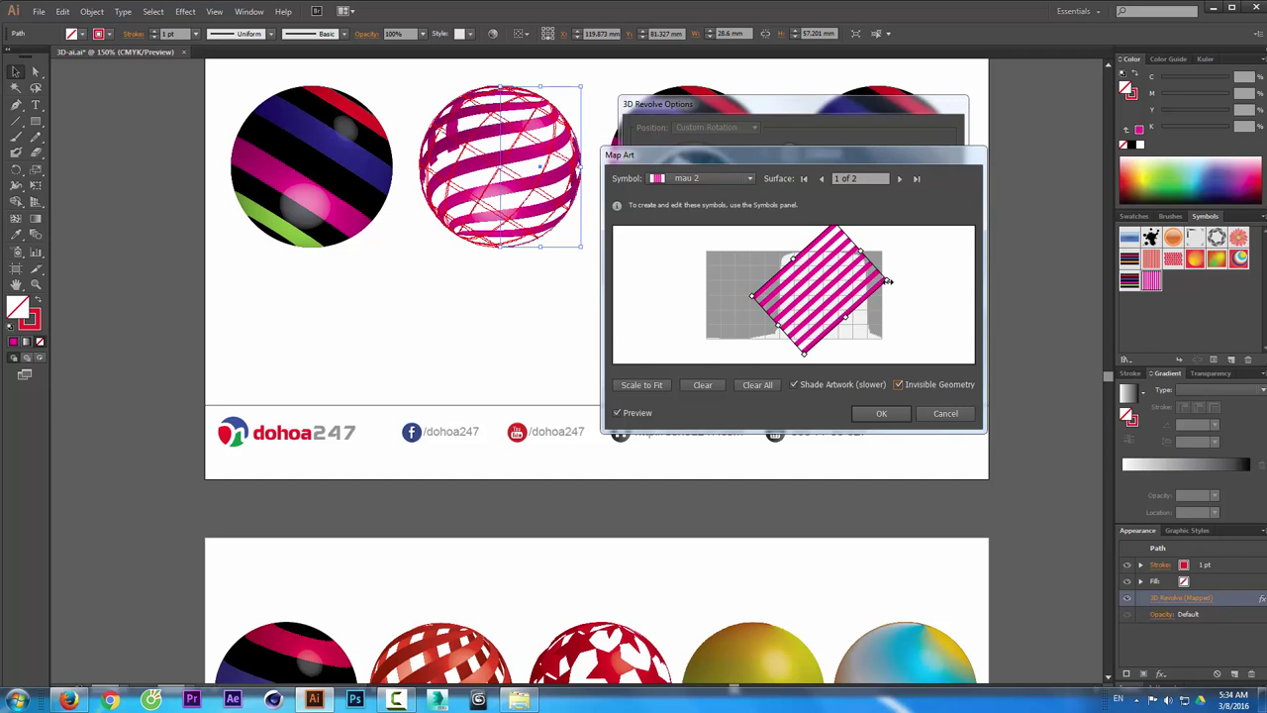
drag(888, 281, 921, 281)
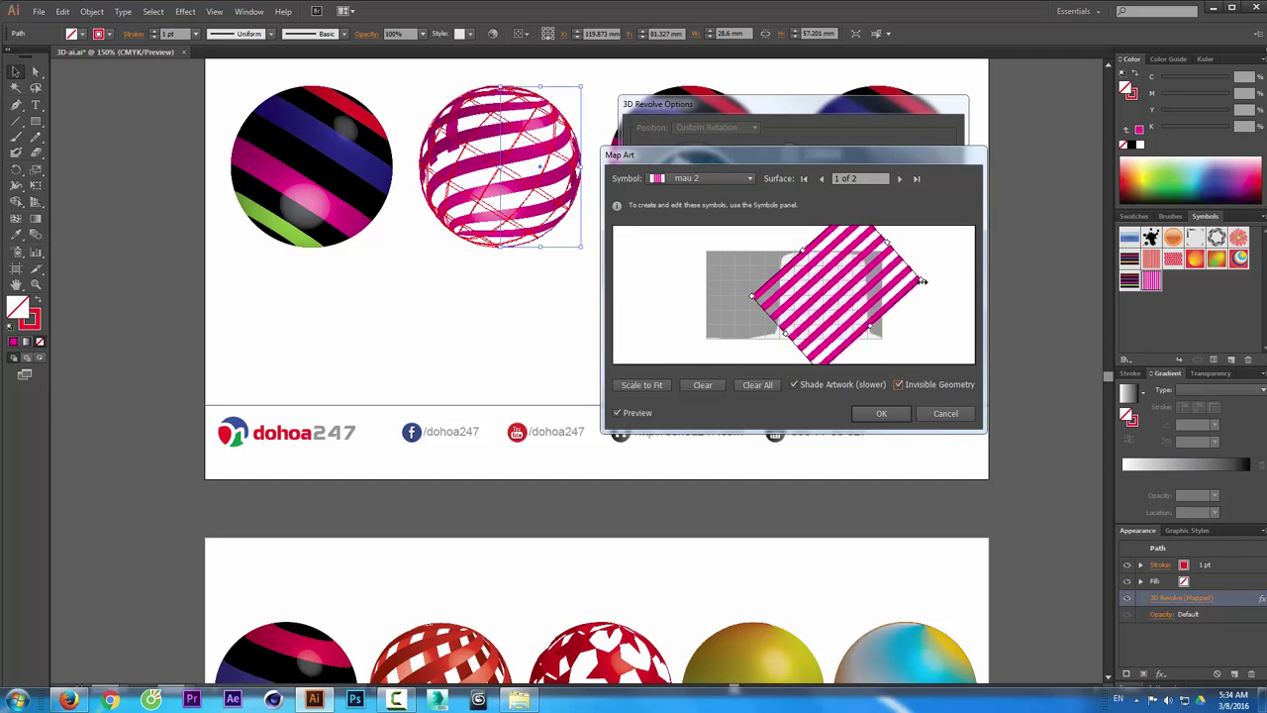
drag(804, 253, 814, 266)
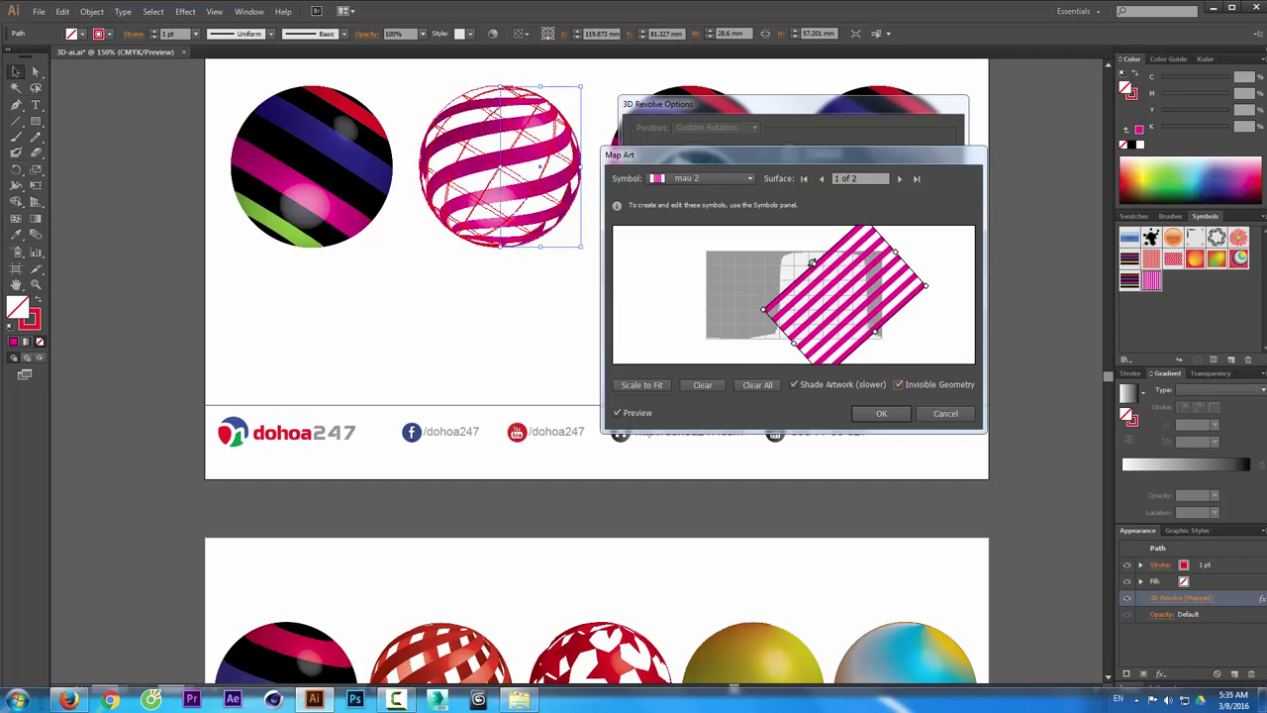
mouse_move(815, 265)
mouse_down()
mouse_move(823, 275)
mouse_move(813, 265)
mouse_up()
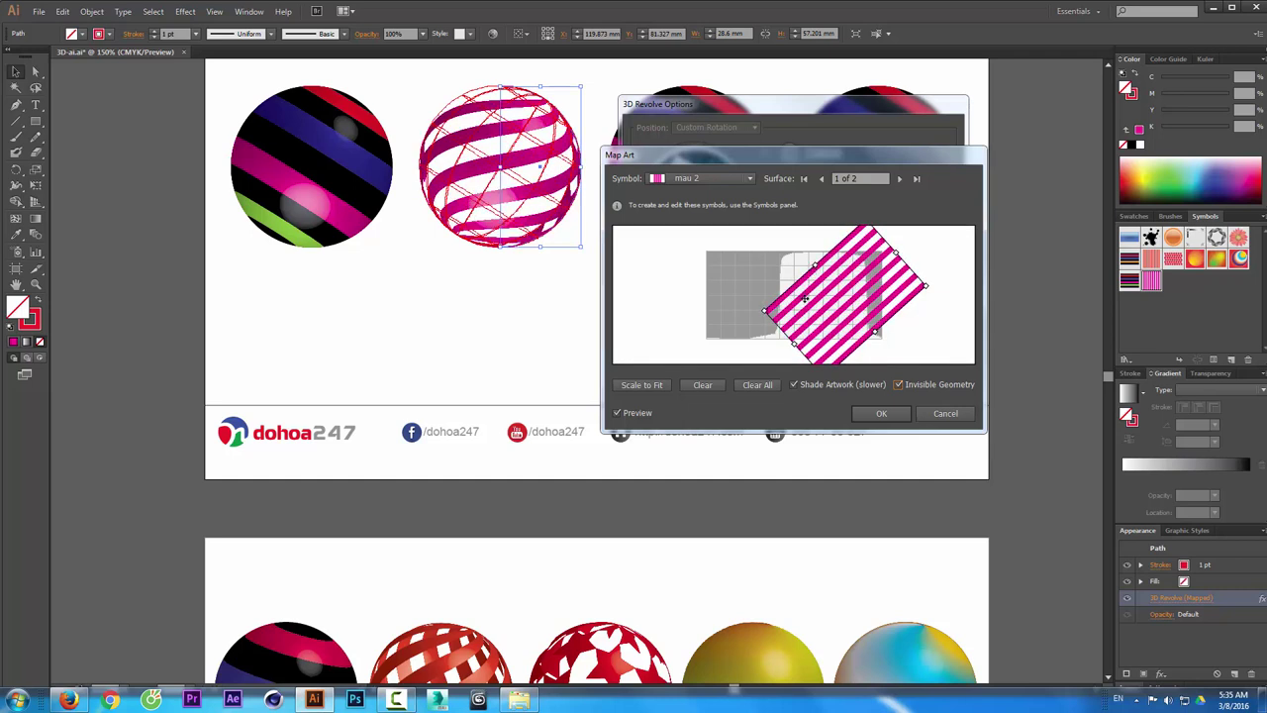
drag(804, 299, 792, 308)
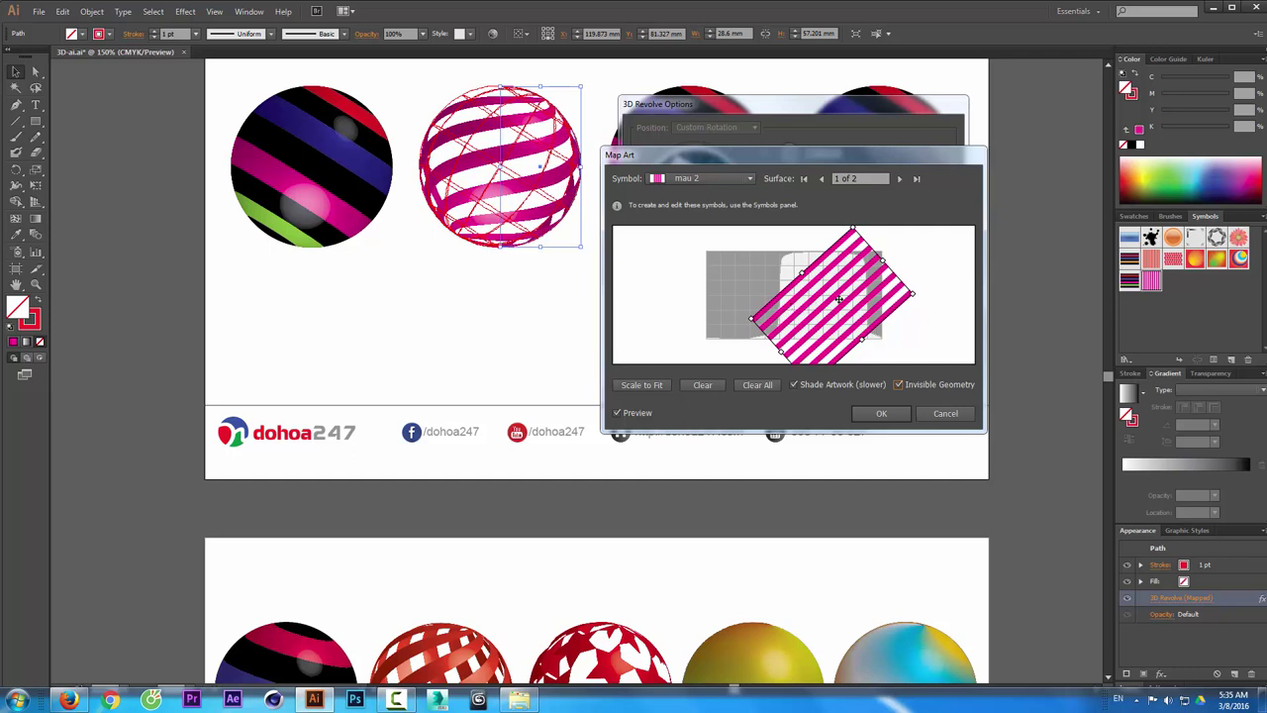
drag(882, 260, 901, 245)
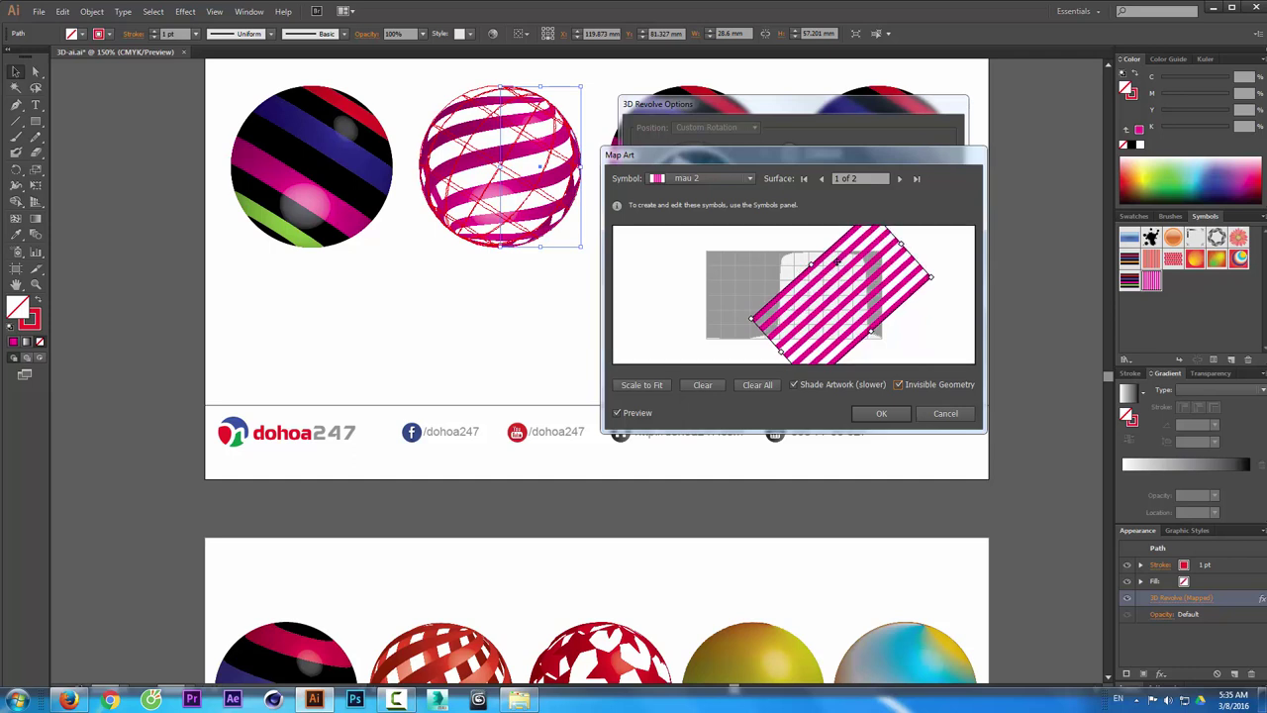
drag(813, 264, 807, 259)
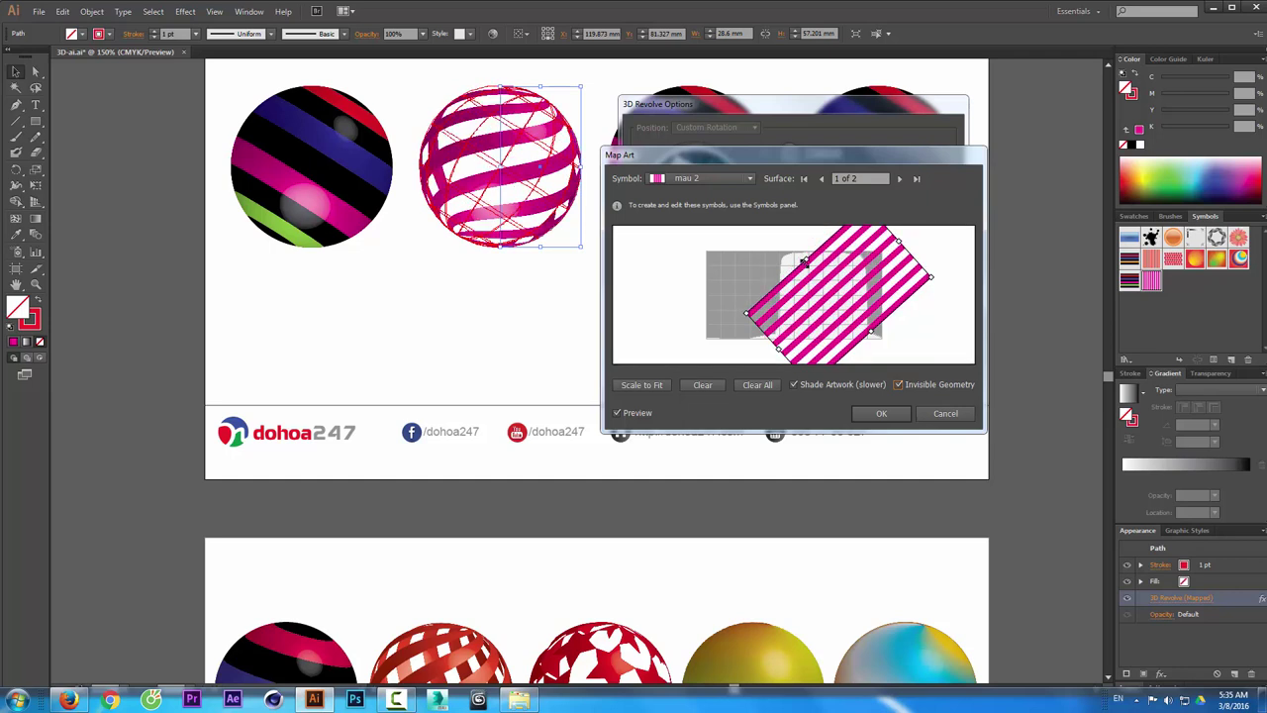
drag(813, 265, 820, 266)
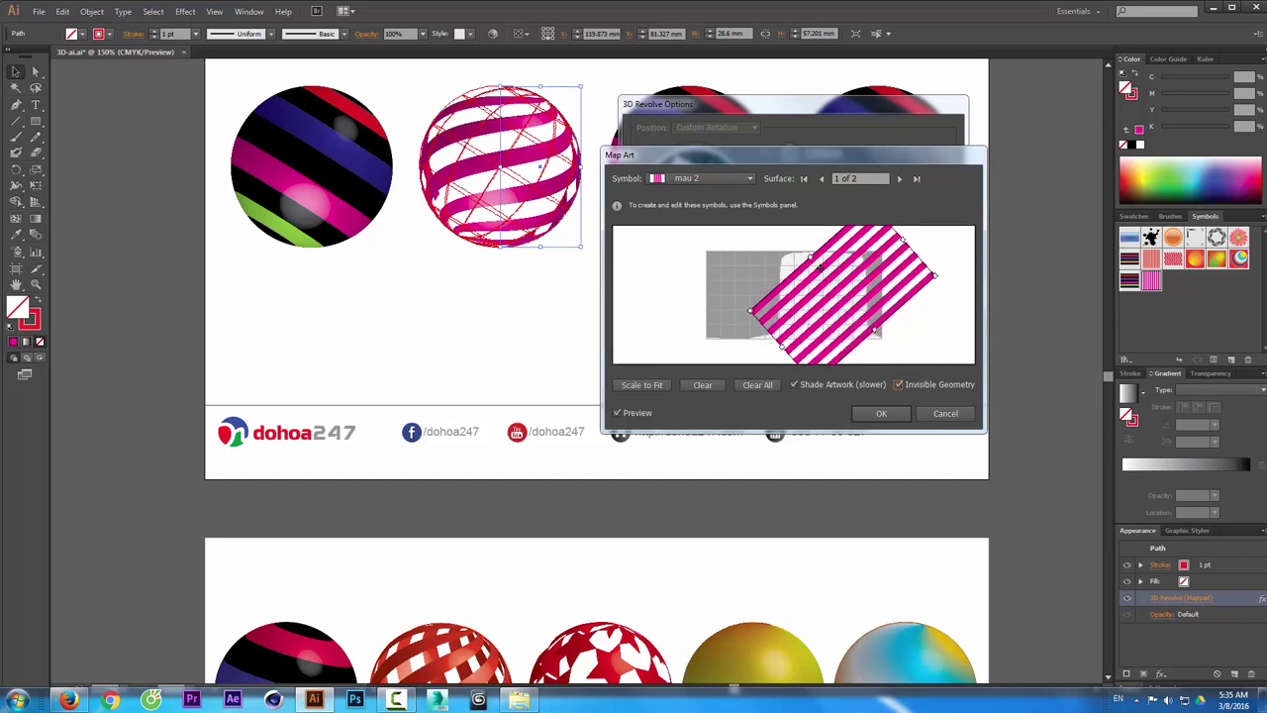
drag(820, 265, 815, 264)
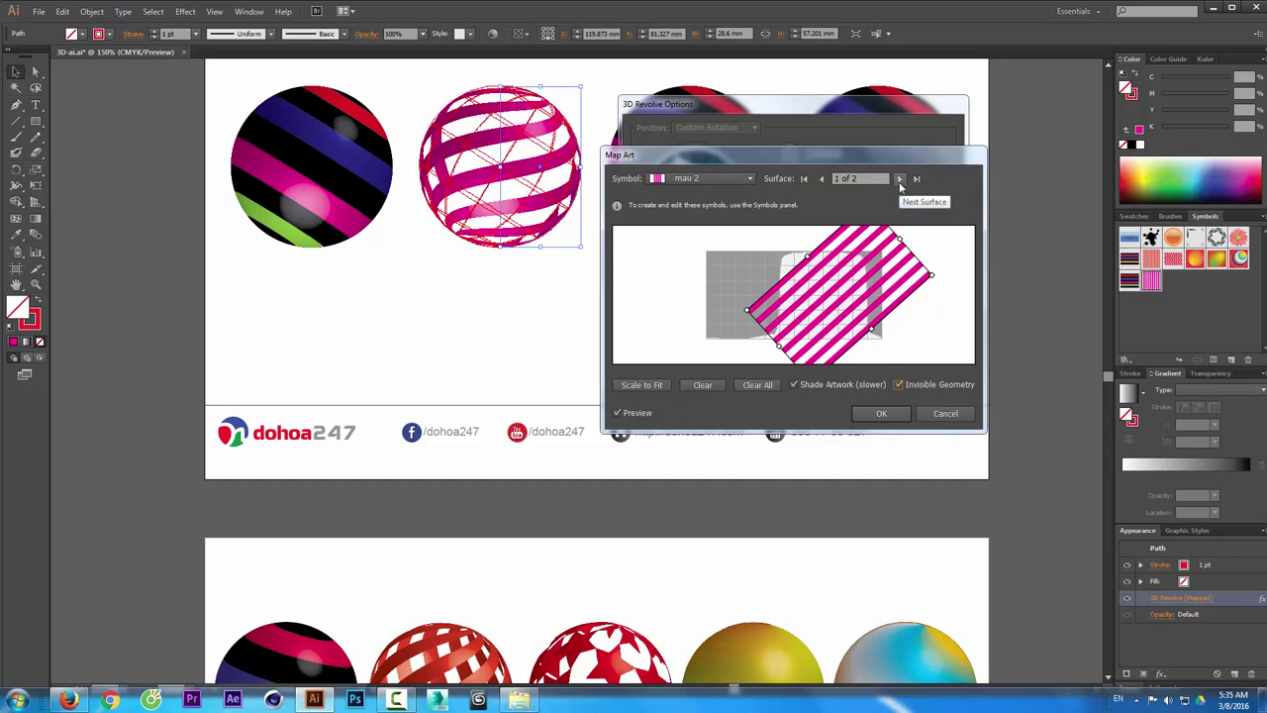
- Map mau 2 onto surface 2, rotated crosswise and enlarged, and accept the mapping
click(899, 179)
click(721, 177)
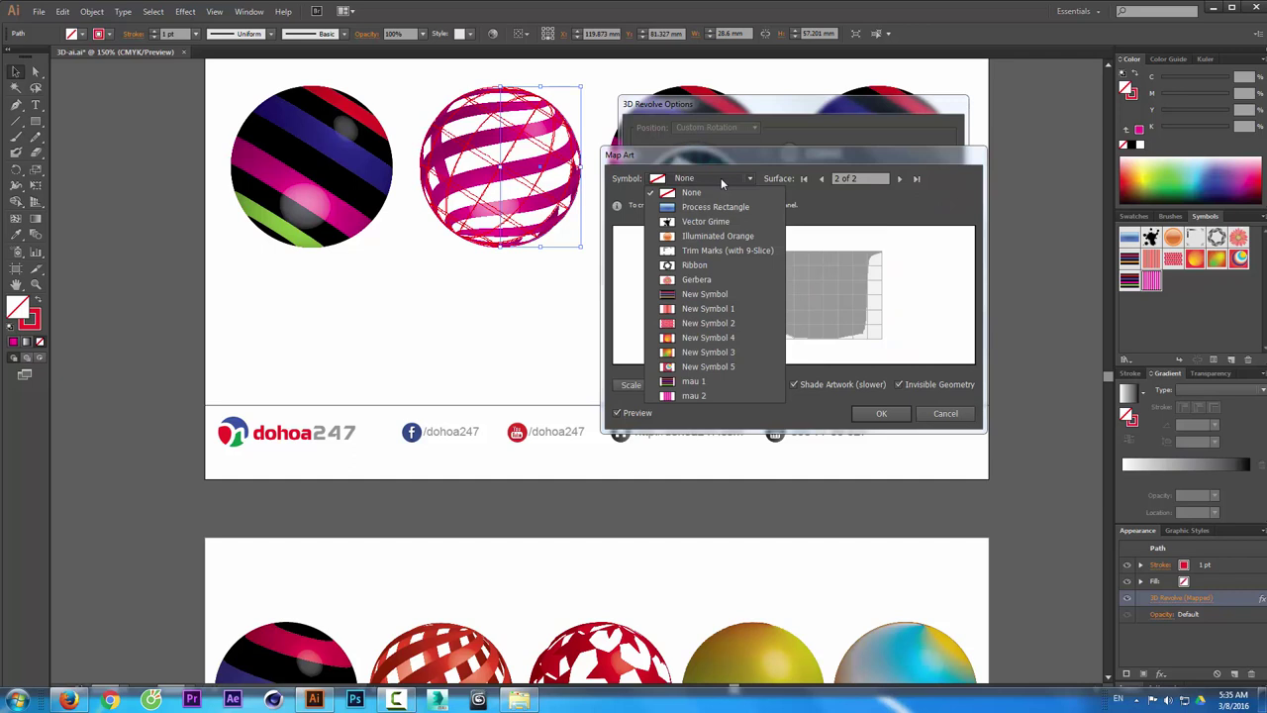
click(693, 395)
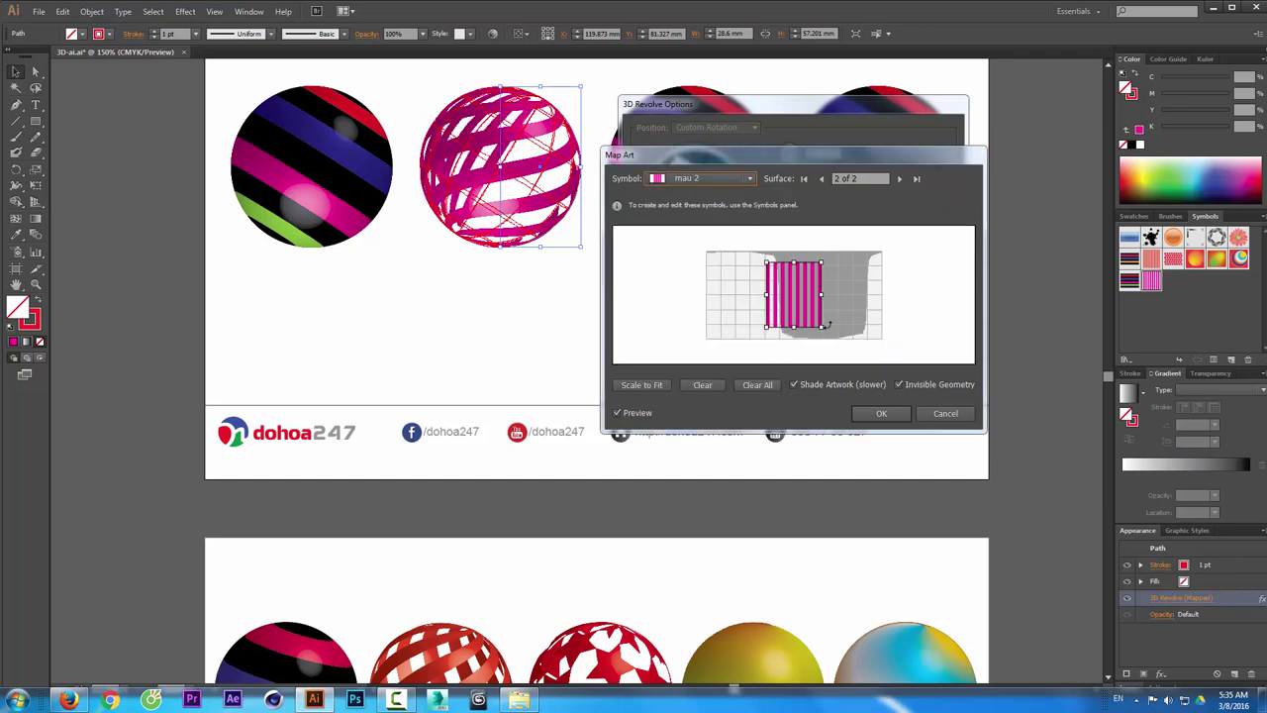
drag(828, 324, 863, 284)
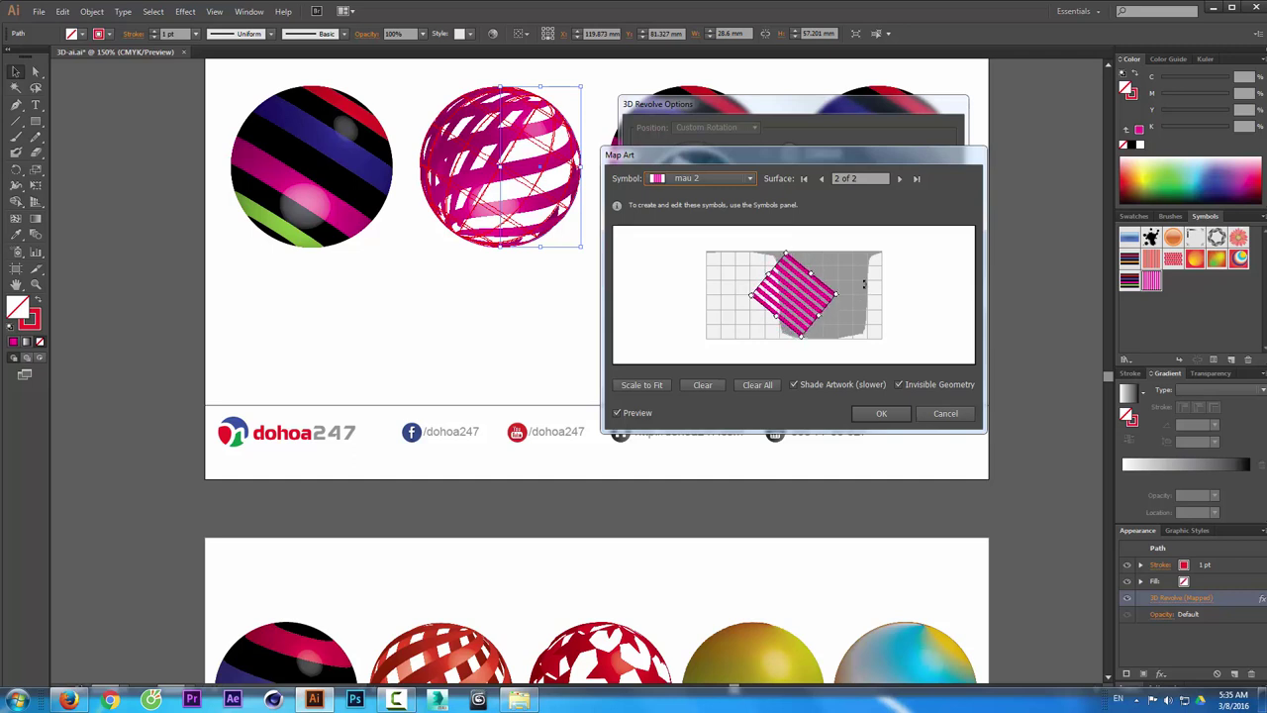
mouse_move(753, 294)
mouse_down()
mouse_move(680, 269)
mouse_move(646, 284)
mouse_up()
mouse_move(775, 249)
mouse_down()
mouse_move(809, 279)
mouse_move(799, 262)
mouse_move(768, 275)
mouse_up()
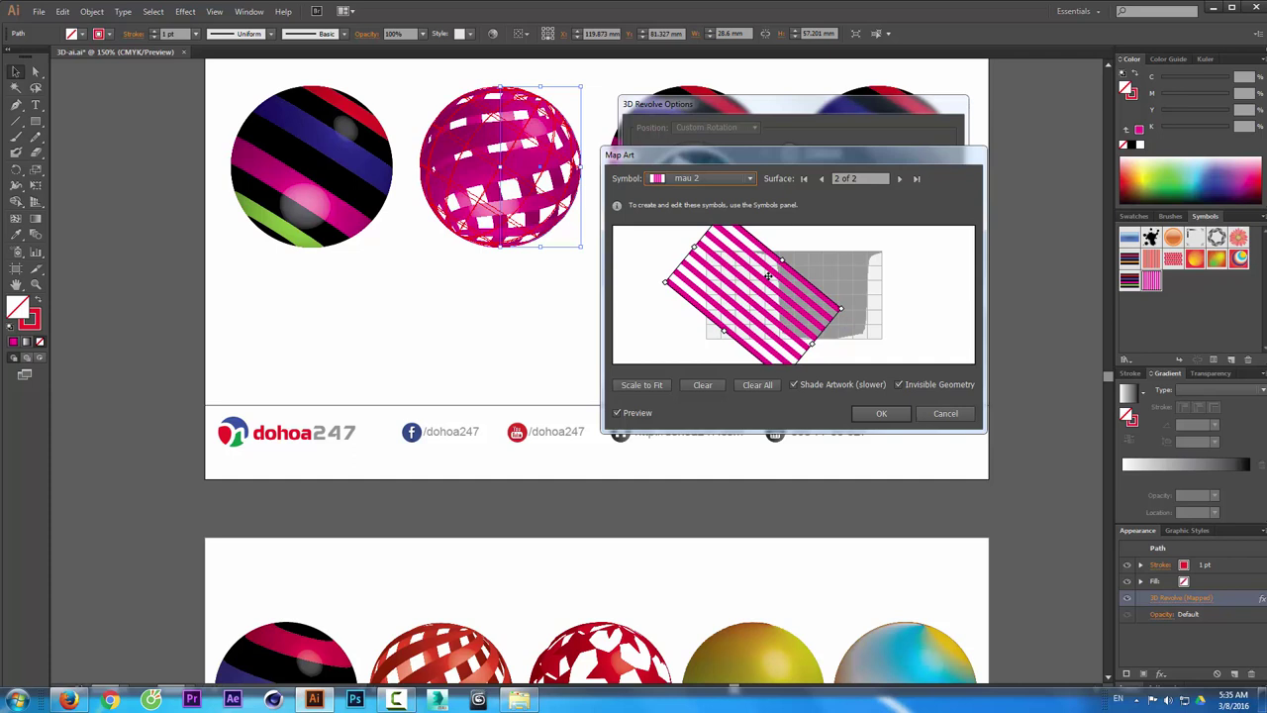
drag(768, 275, 780, 299)
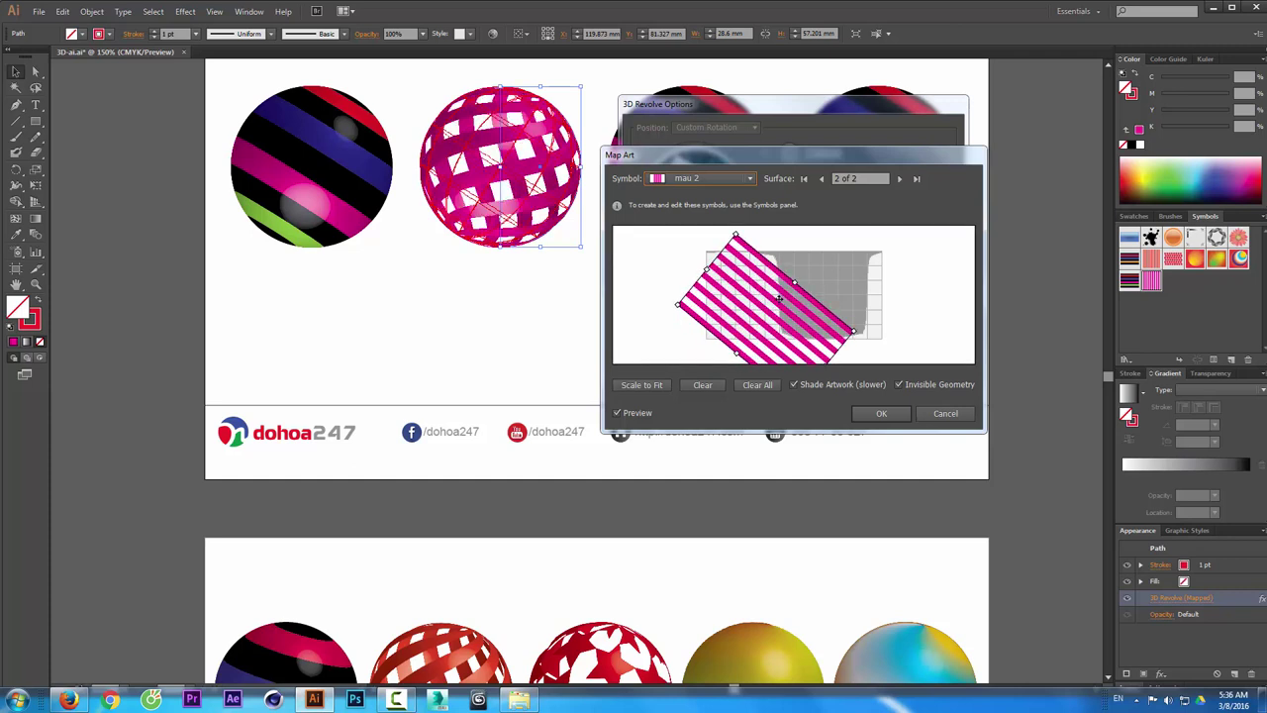
click(880, 414)
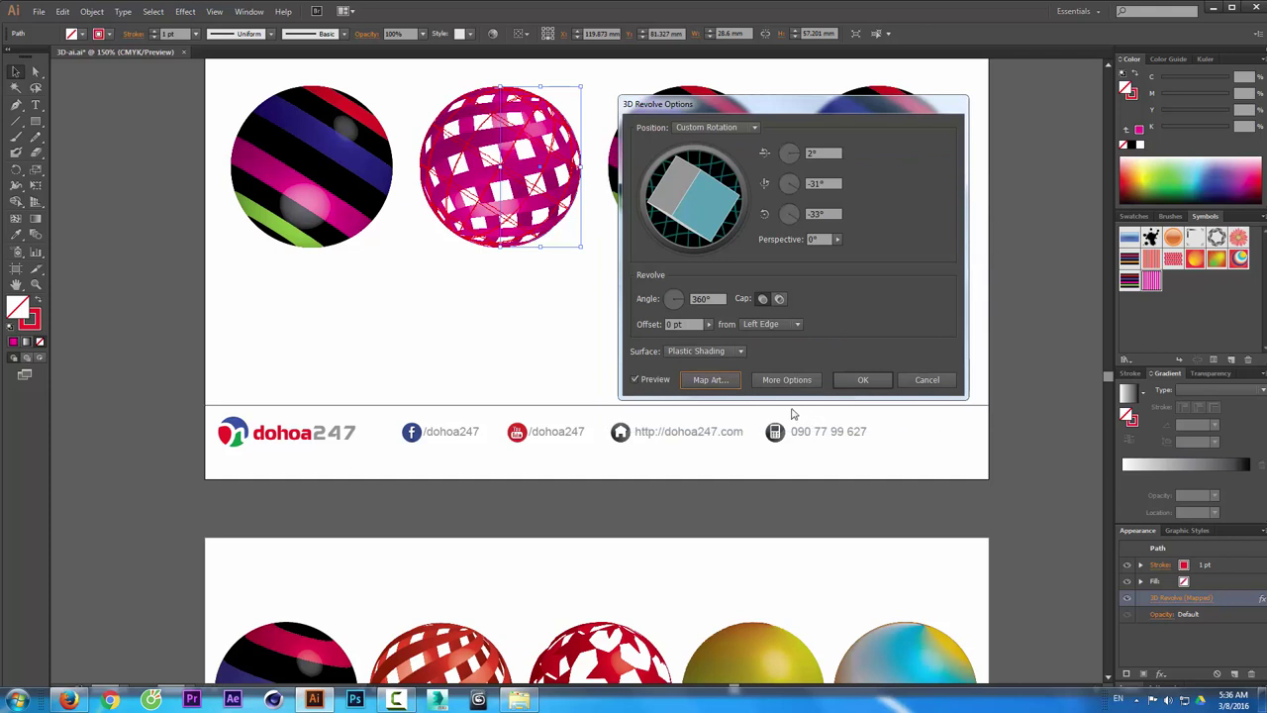
- Apply the 3D Revolve settings to the second sphere and deselect everything
click(853, 379)
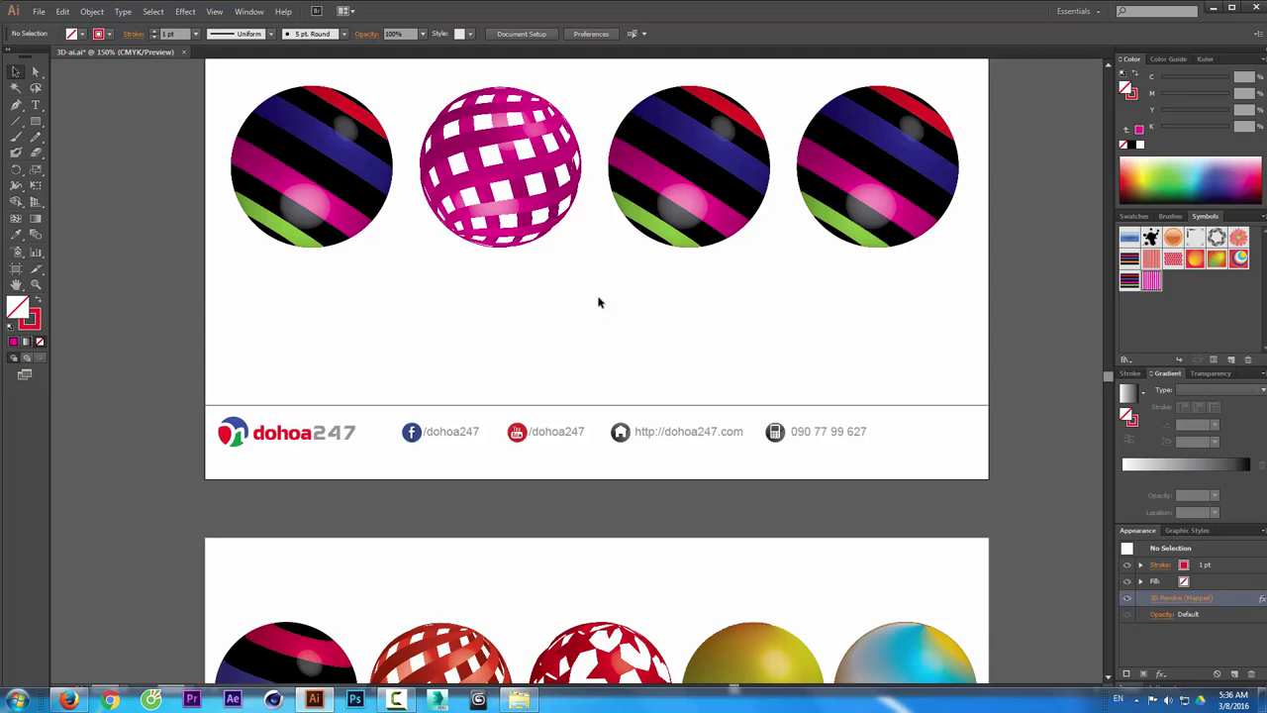
click(720, 216)
scroll(760, 410, down, 1)
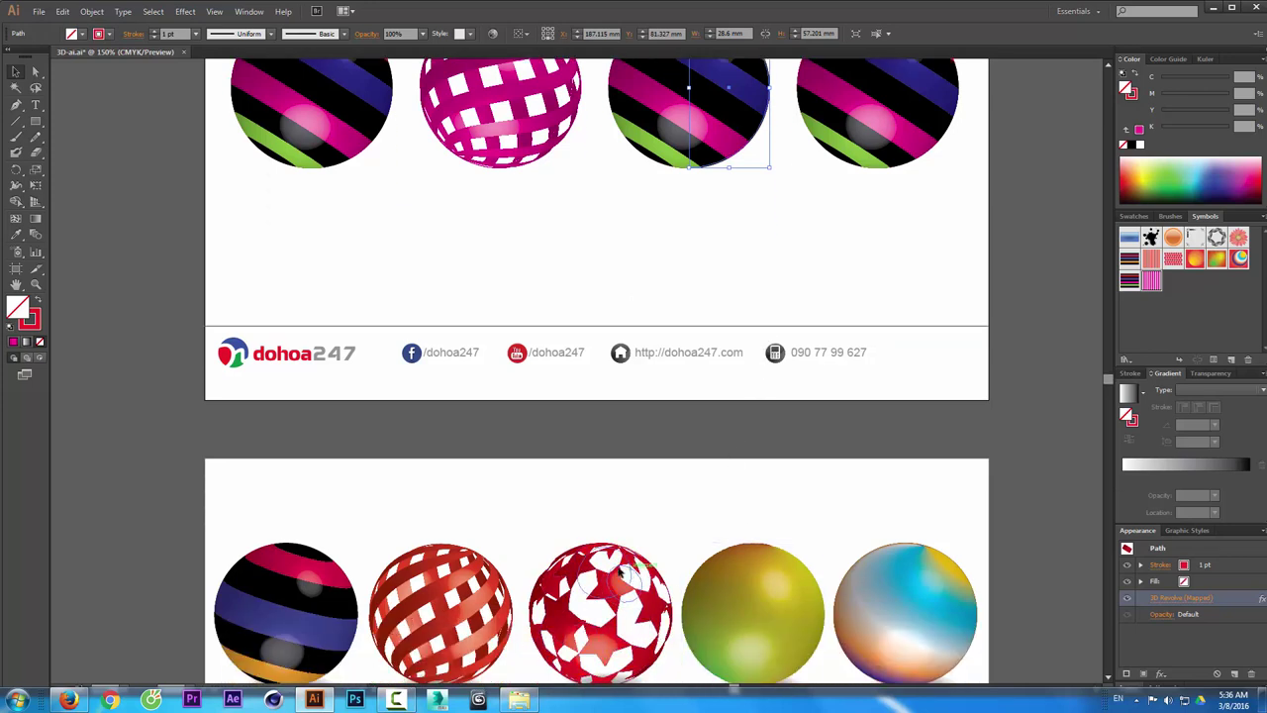
click(723, 315)
scroll(723, 315, up, 1)
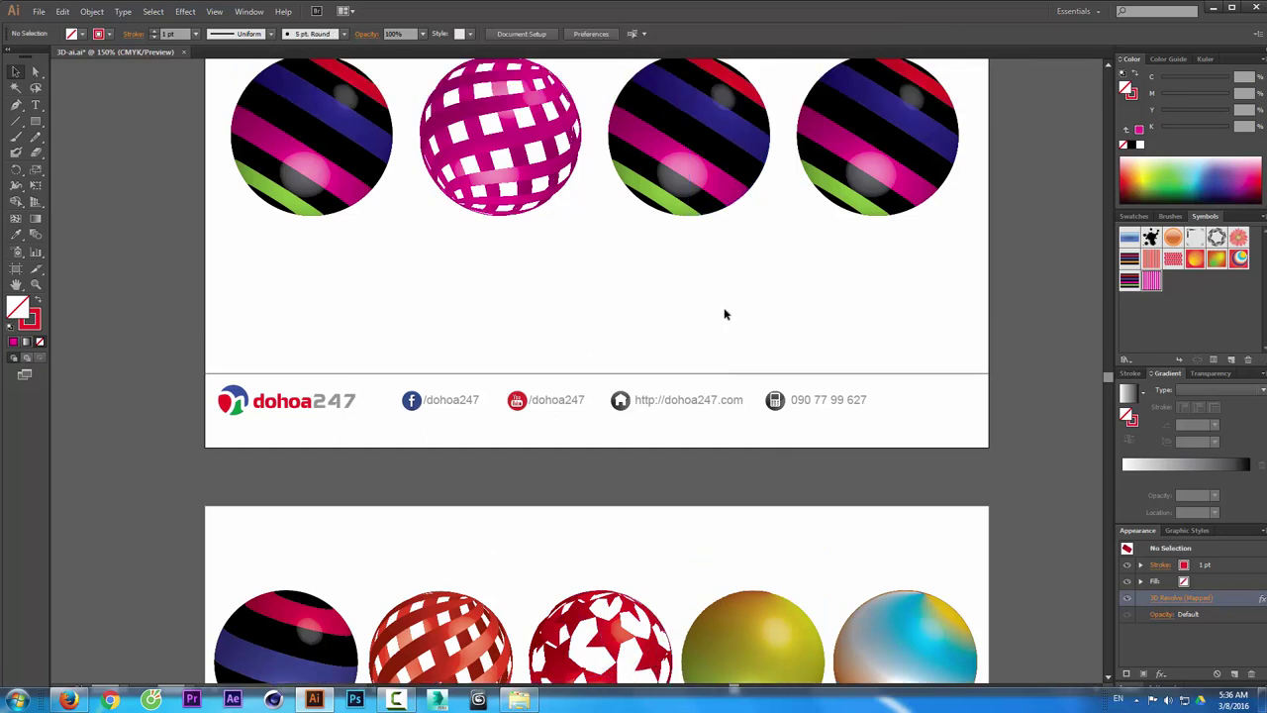
scroll(723, 315, up, 1)
- Draw a small solid red star below the spheres and zoom in on it
drag(36, 120, 99, 184)
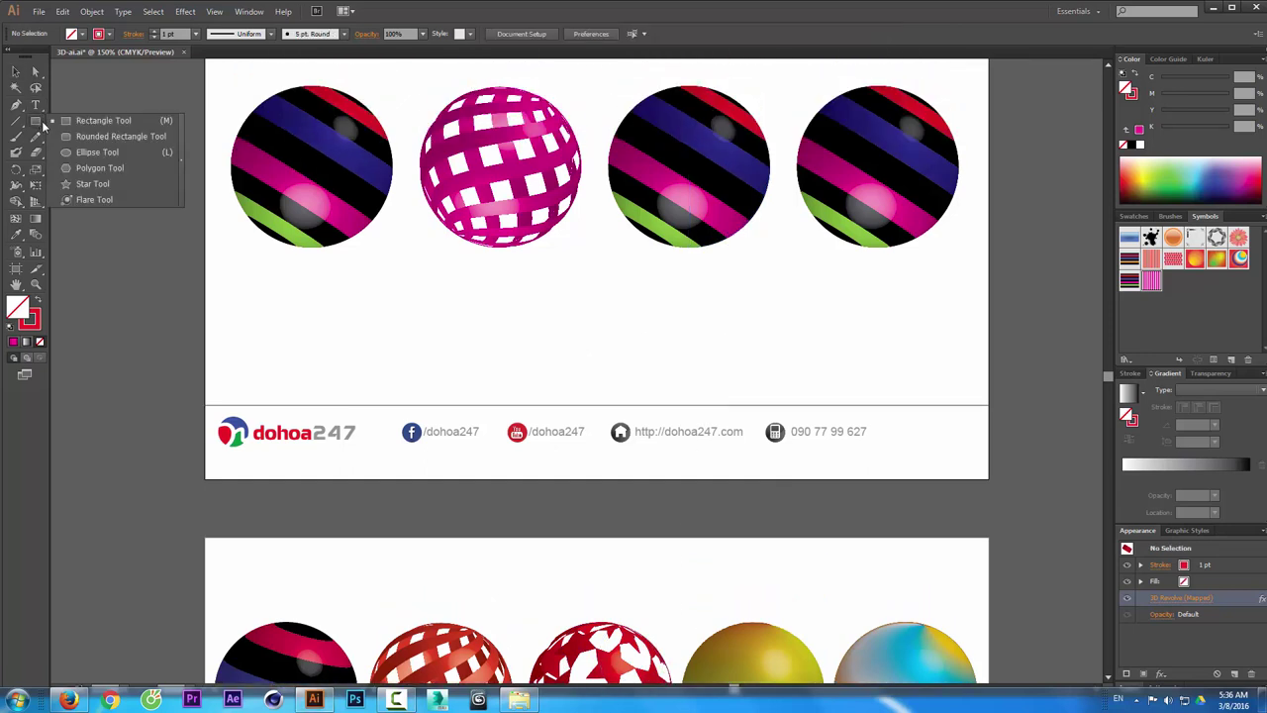
mouse_move(620, 319)
mouse_down()
mouse_move(635, 359)
mouse_move(635, 341)
mouse_up()
click(16, 72)
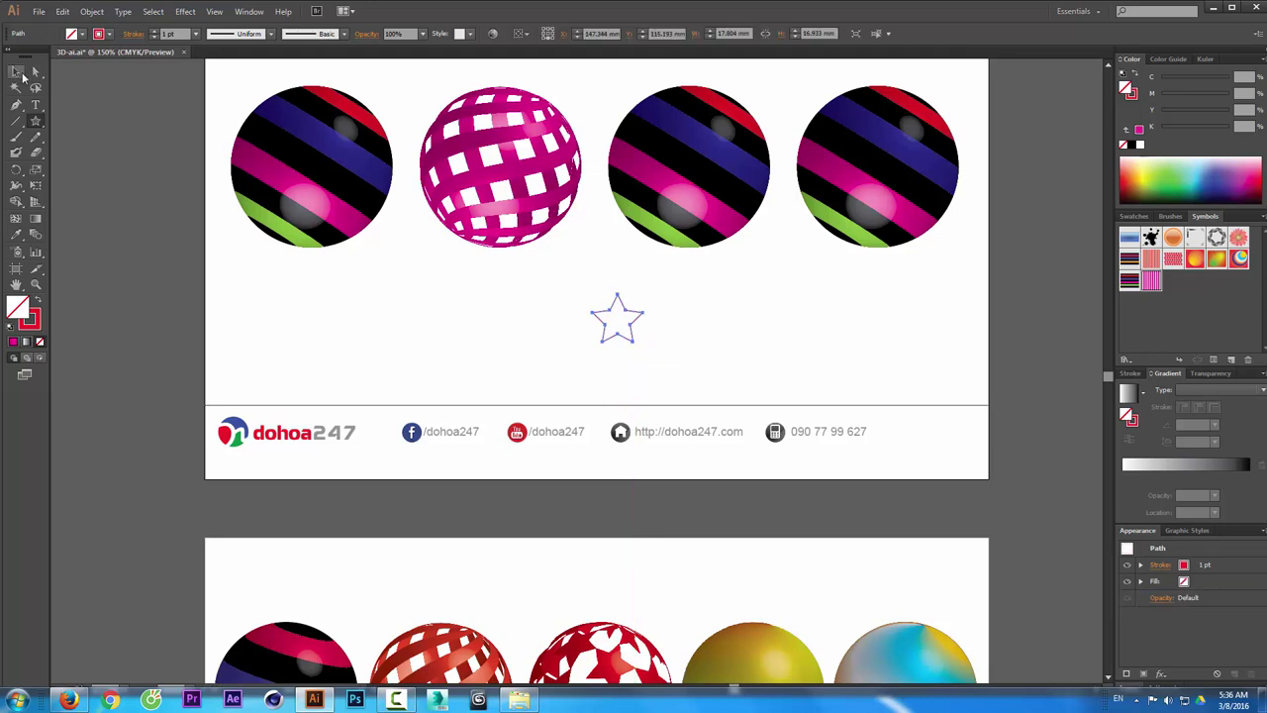
click(36, 301)
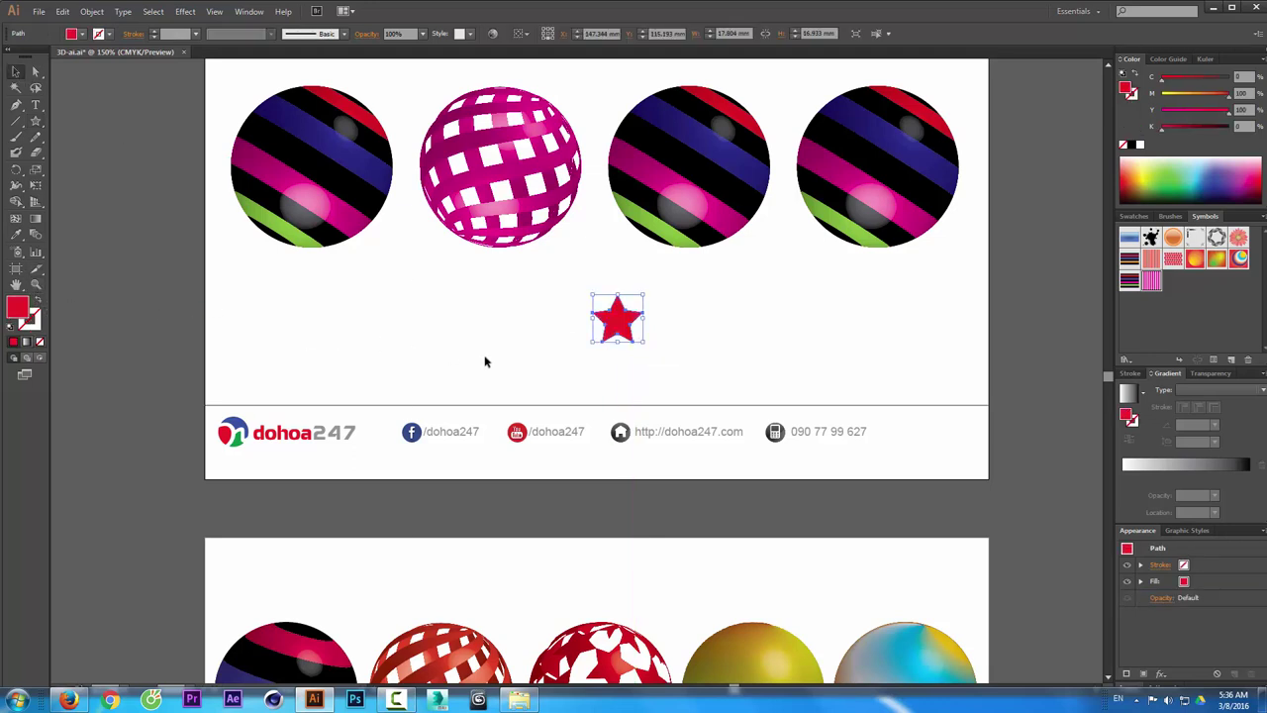
key(z)
drag(528, 253, 780, 438)
key(v)
key(v)
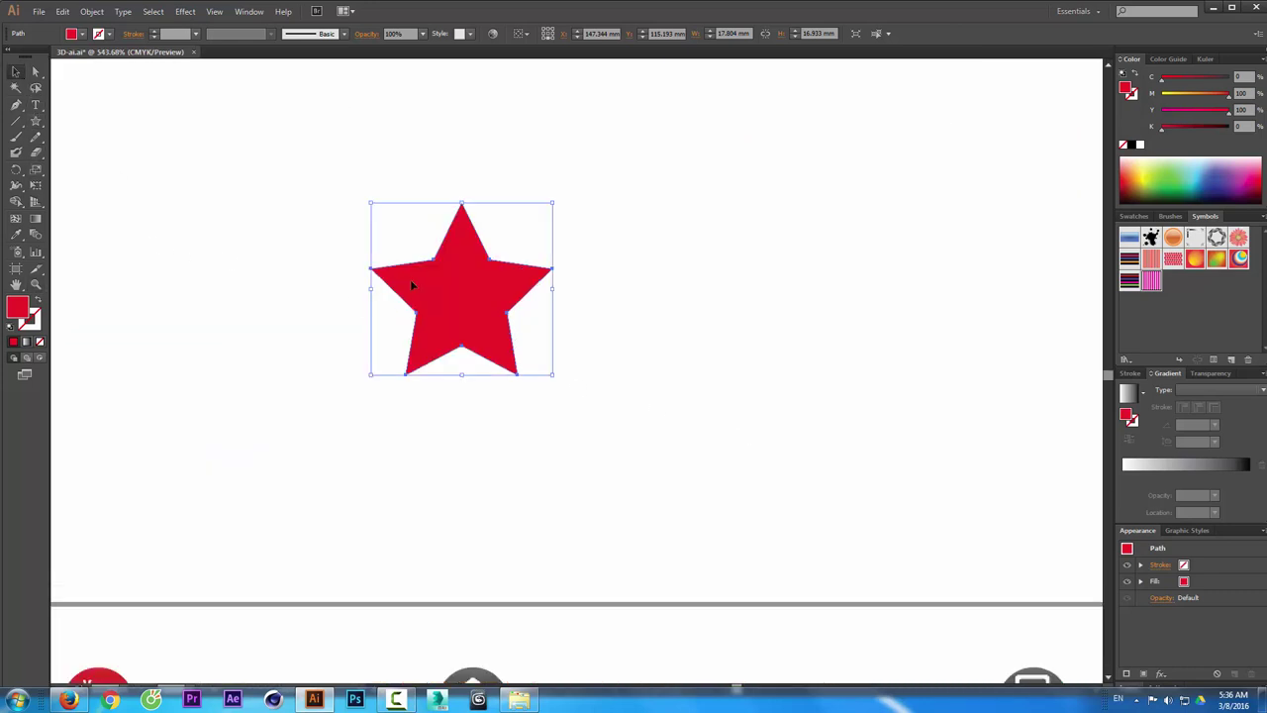
- Alt-drag several copies of the star around the original
mouse_move(421, 288)
mouse_down()
mouse_move(595, 338)
mouse_move(566, 393)
mouse_up()
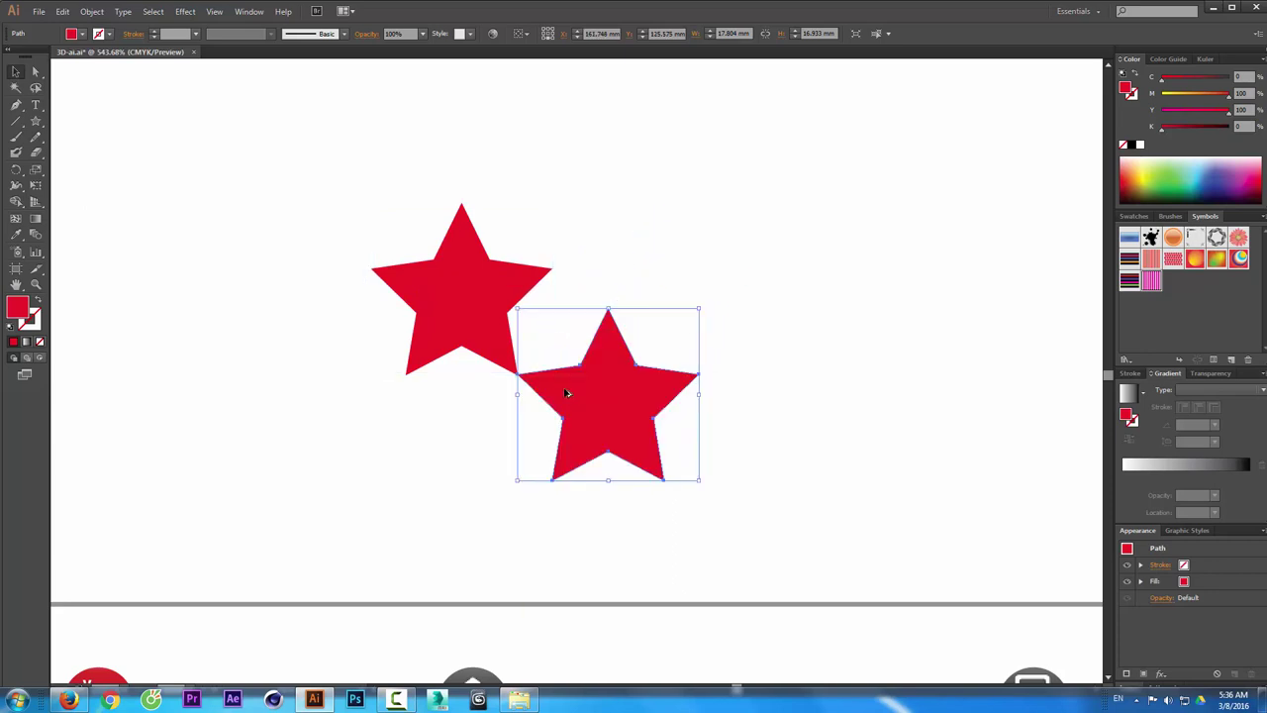
click(475, 337)
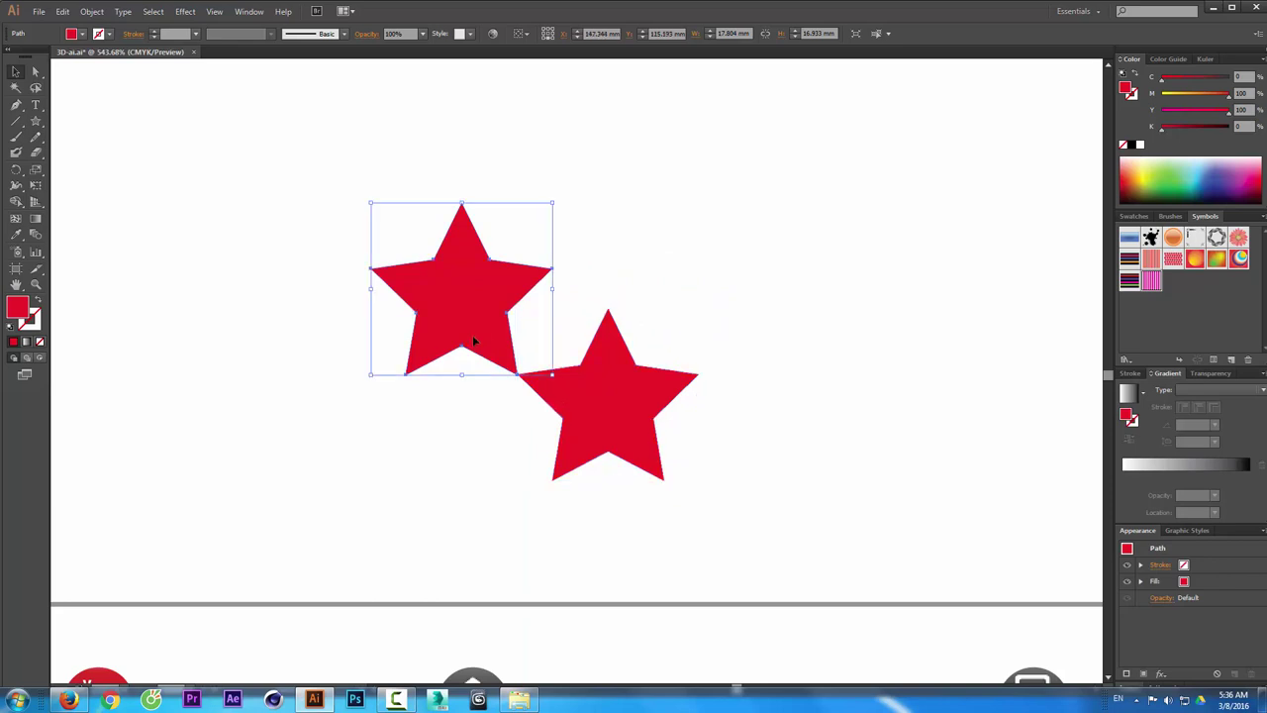
drag(473, 283, 415, 448)
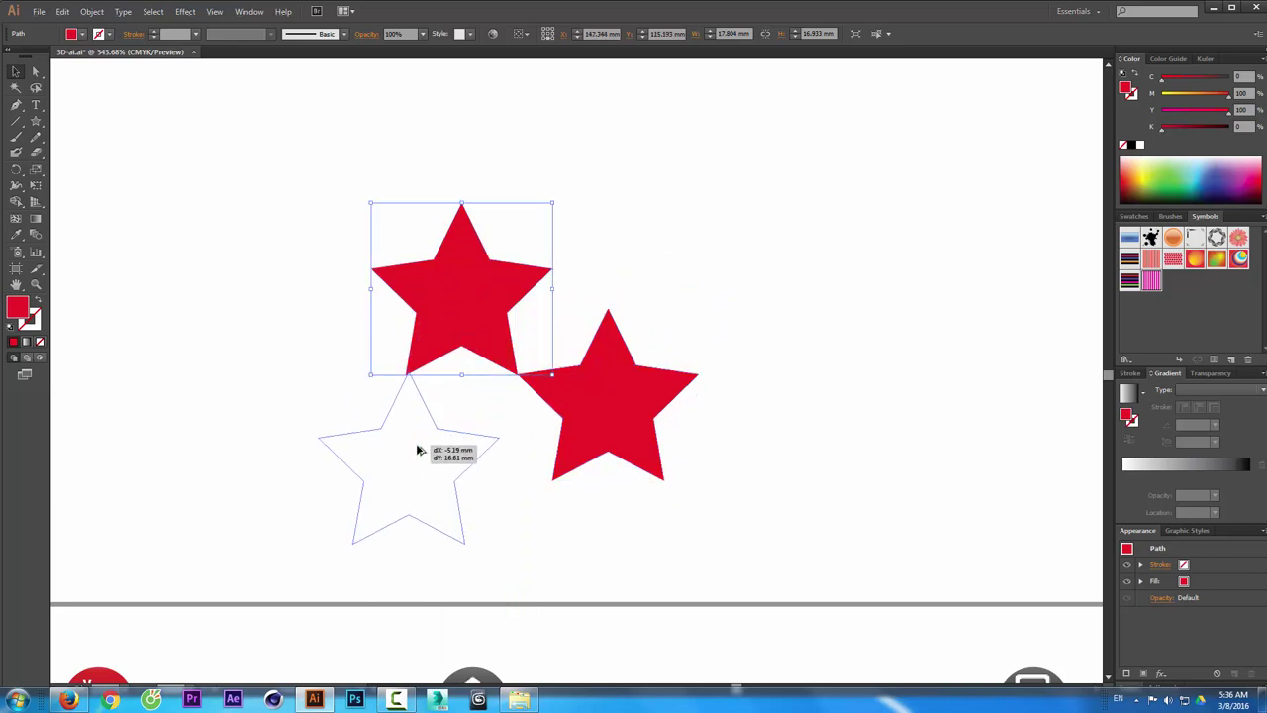
drag(415, 448, 554, 540)
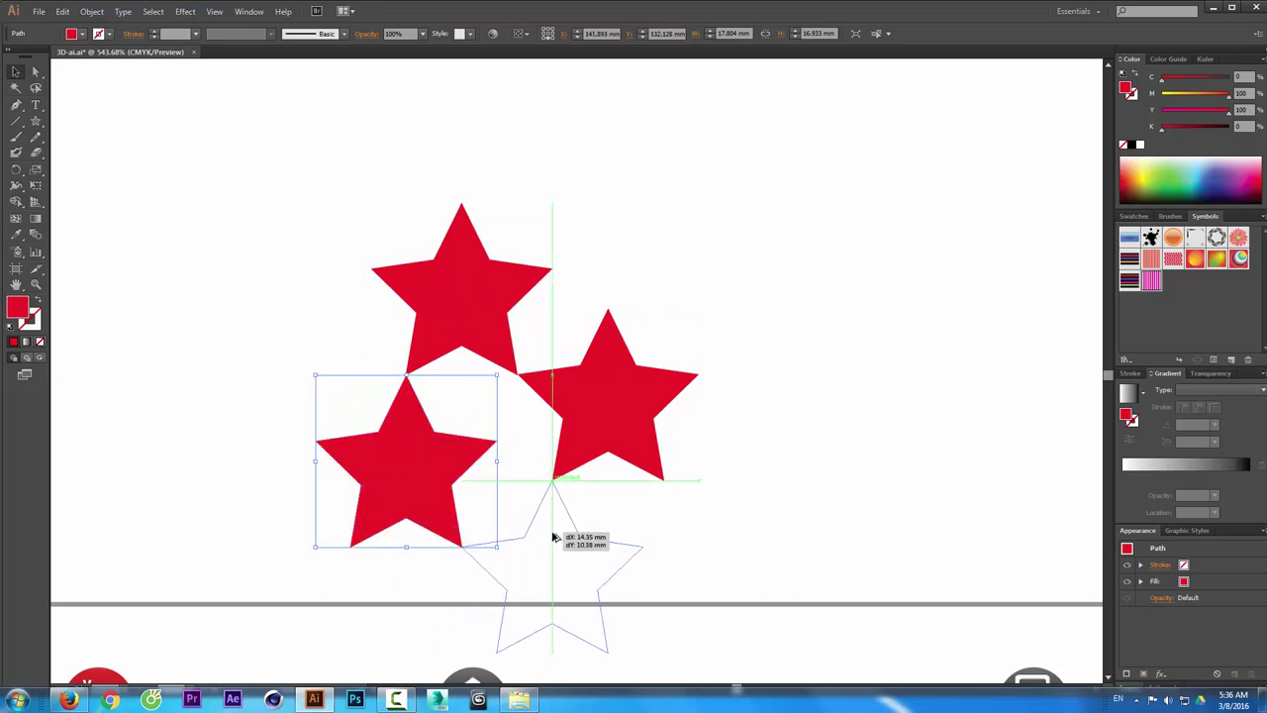
drag(554, 539, 623, 189)
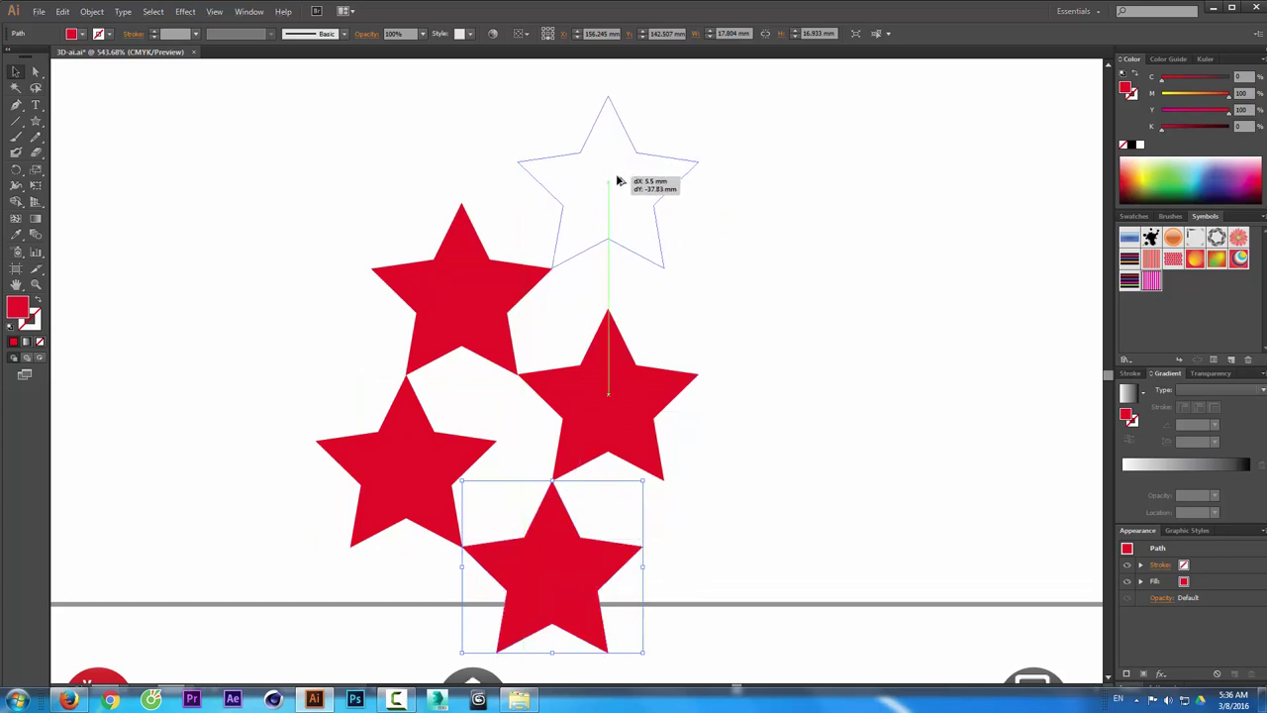
drag(624, 189, 615, 181)
drag(463, 321, 758, 321)
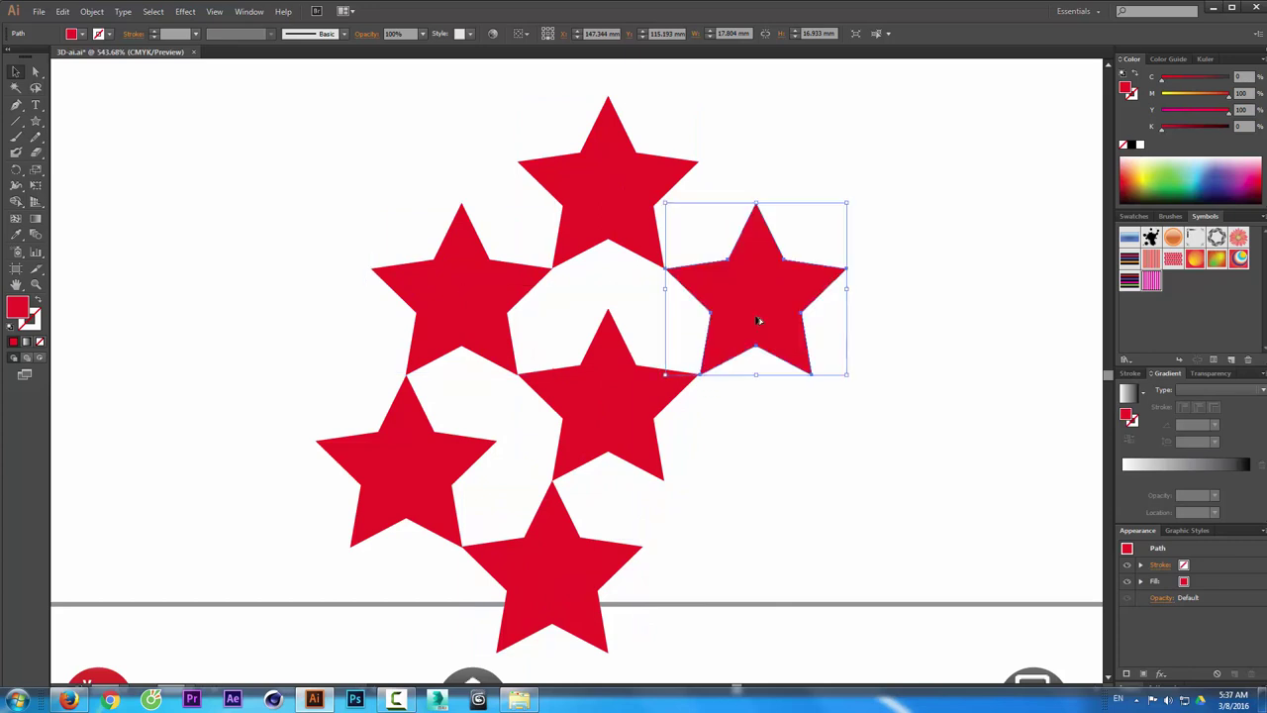
- Delete the extra right-hand and bottom stars, leaving four, and zoom out
click(769, 416)
click(725, 327)
key(Delete)
click(569, 540)
key(Delete)
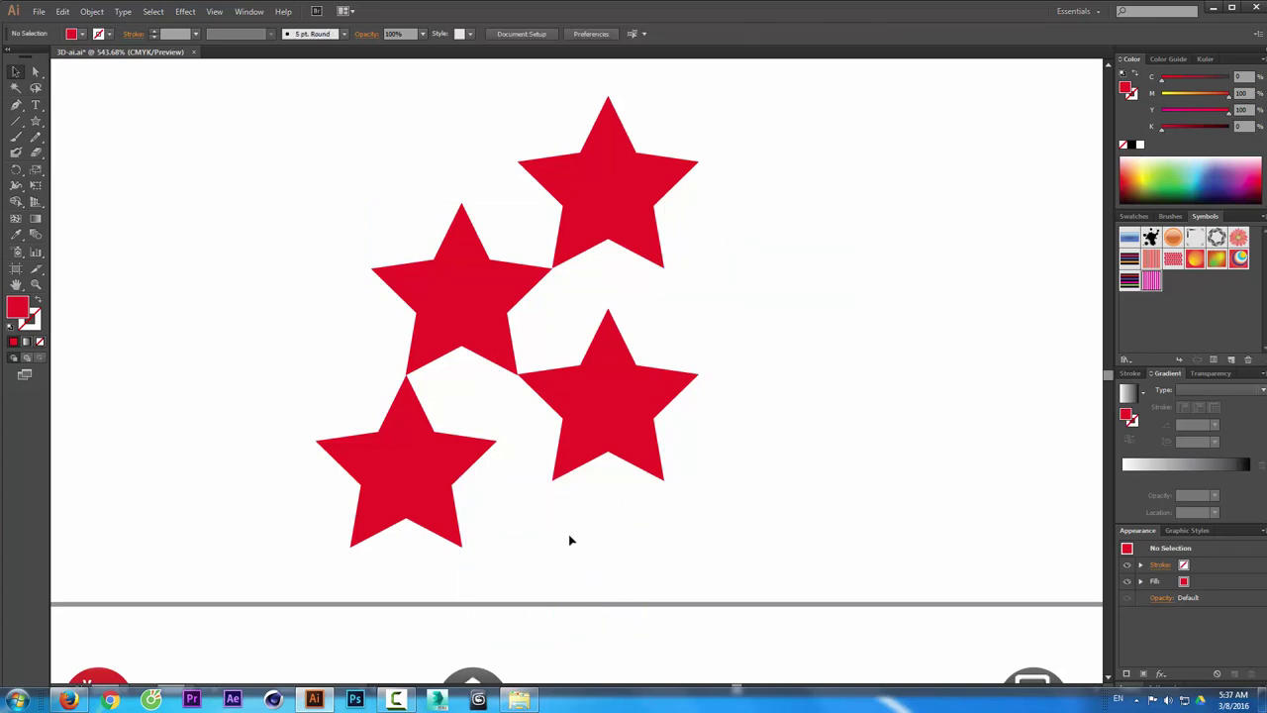
key(ctrl+minus)
- Zoom out and pick through the cluster's stars to review the layout
key(ctrl+minus)
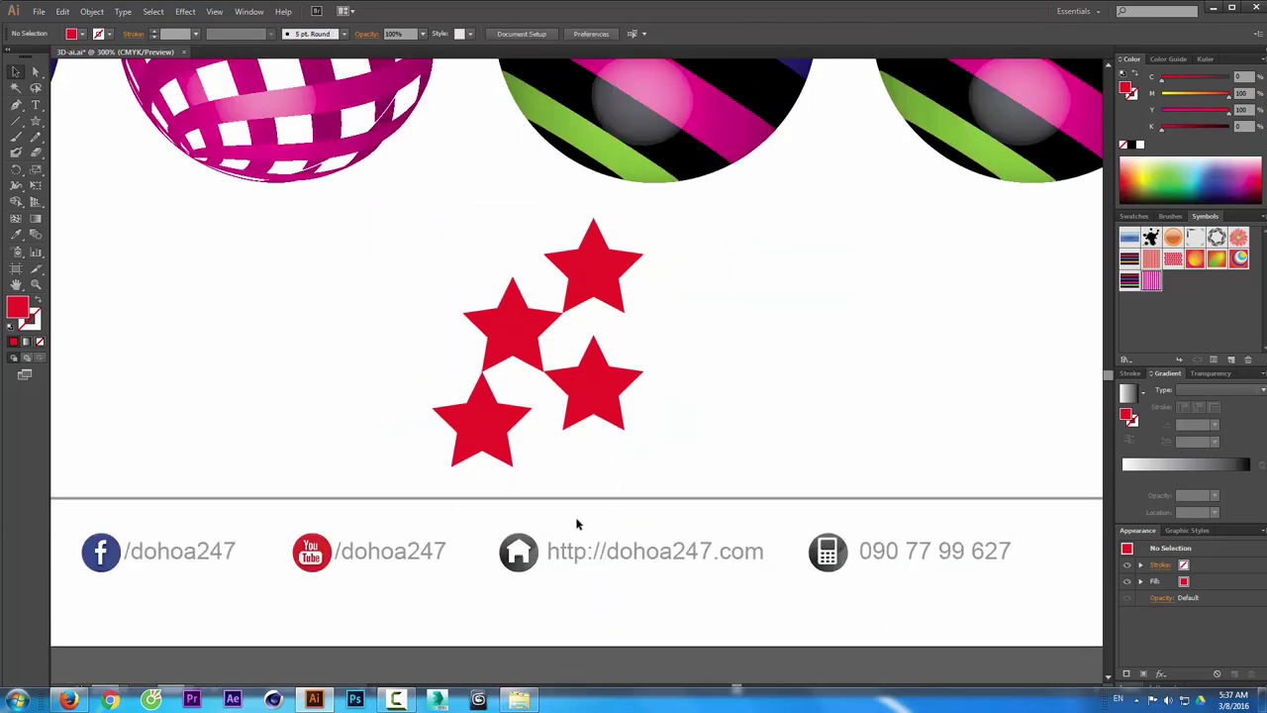
key(ctrl+minus)
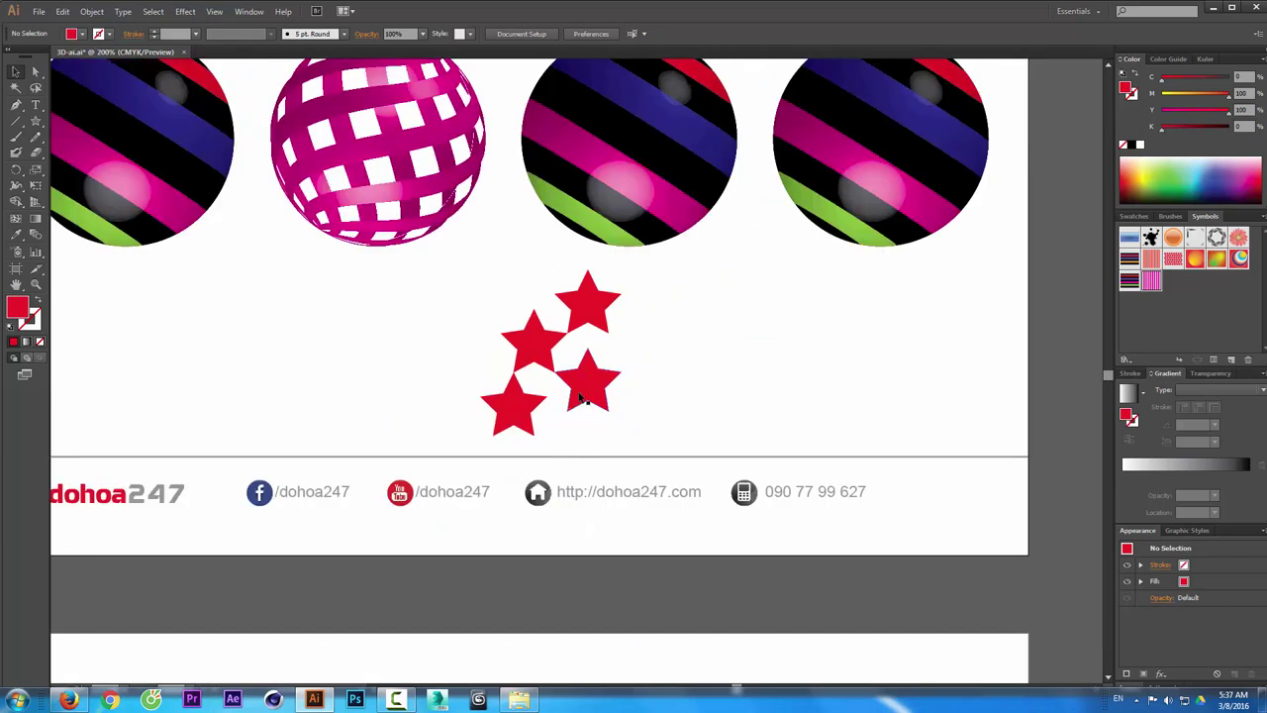
click(584, 397)
click(525, 408)
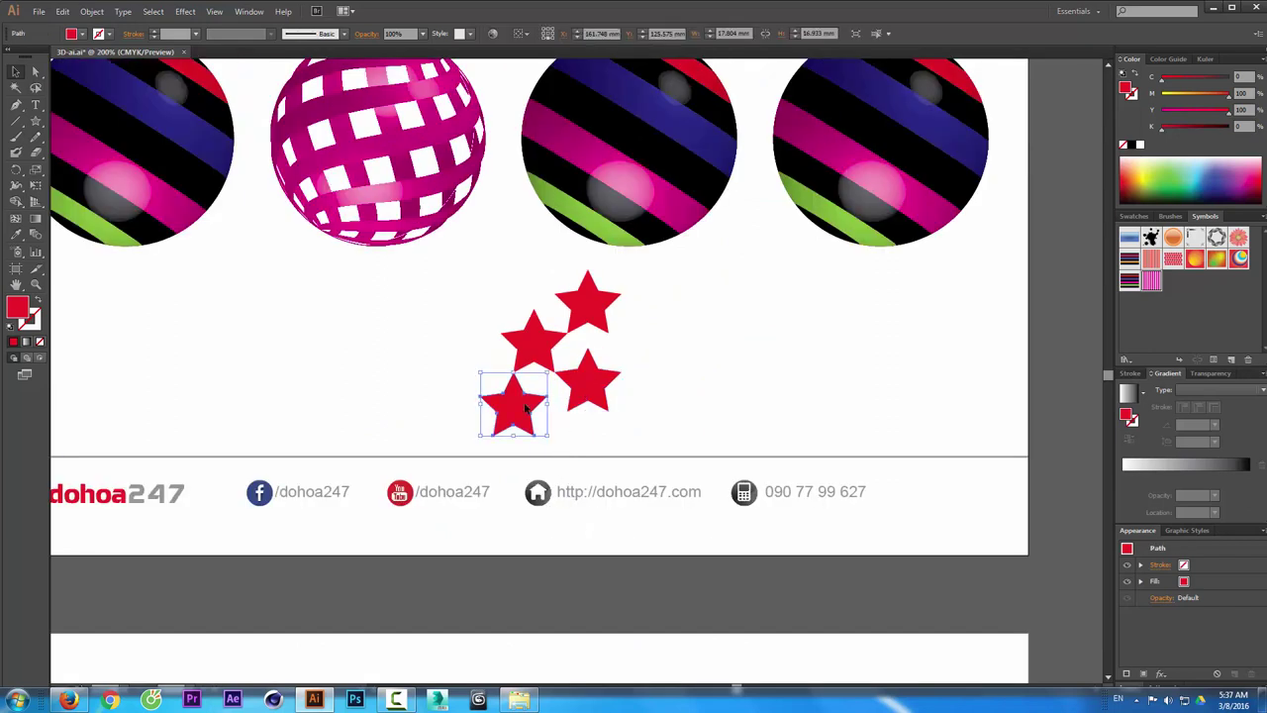
click(587, 389)
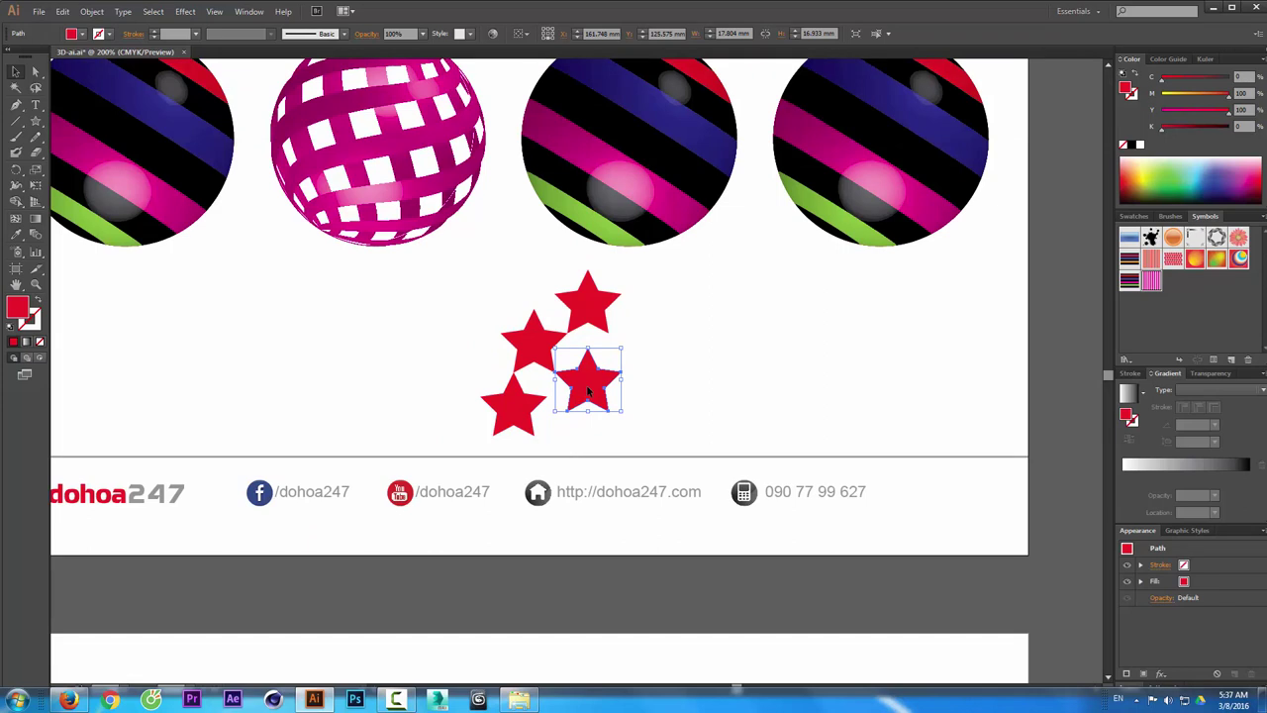
scroll(673, 464, down, 2)
scroll(669, 470, down, 3)
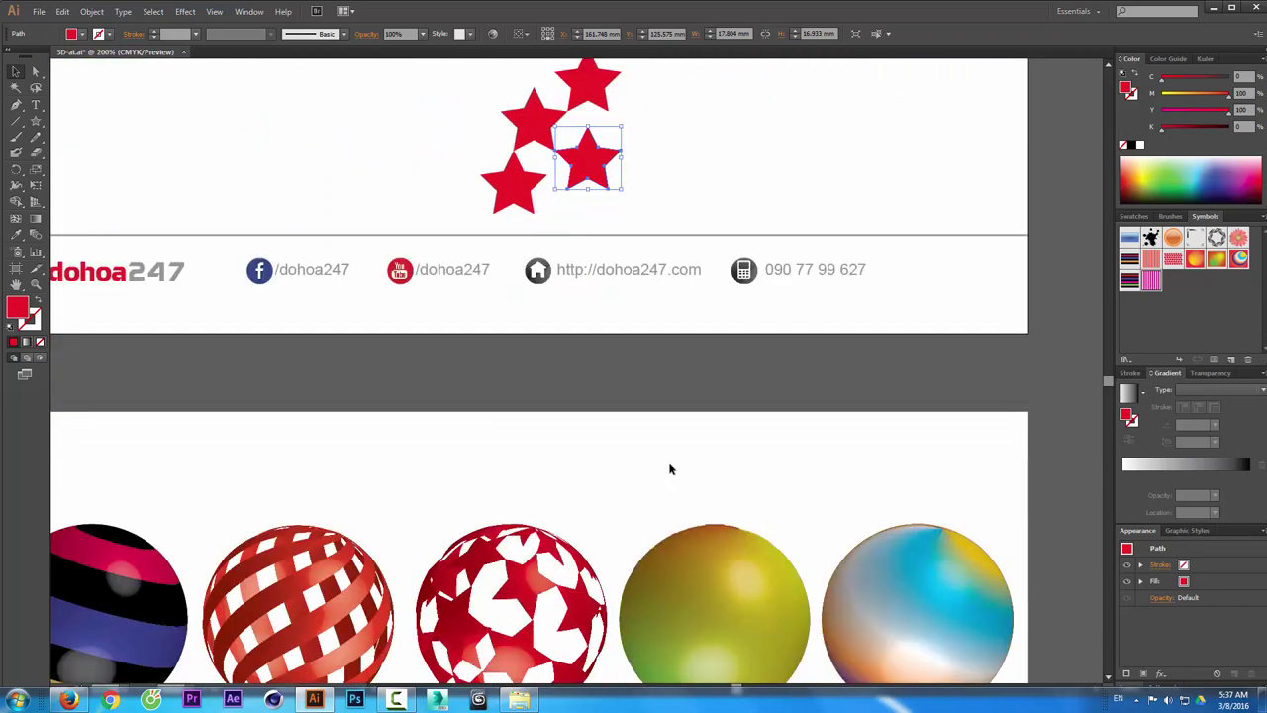
scroll(669, 469, up, 1)
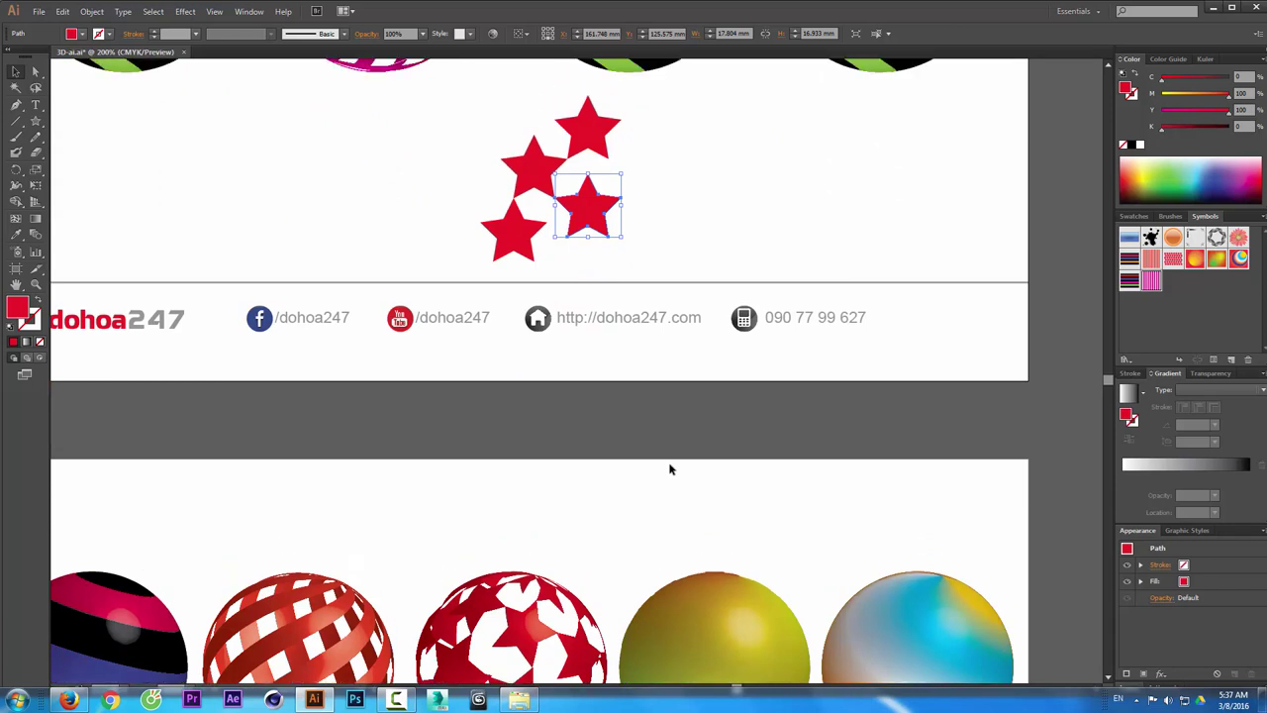
scroll(669, 470, up, 1)
scroll(669, 470, up, 1)
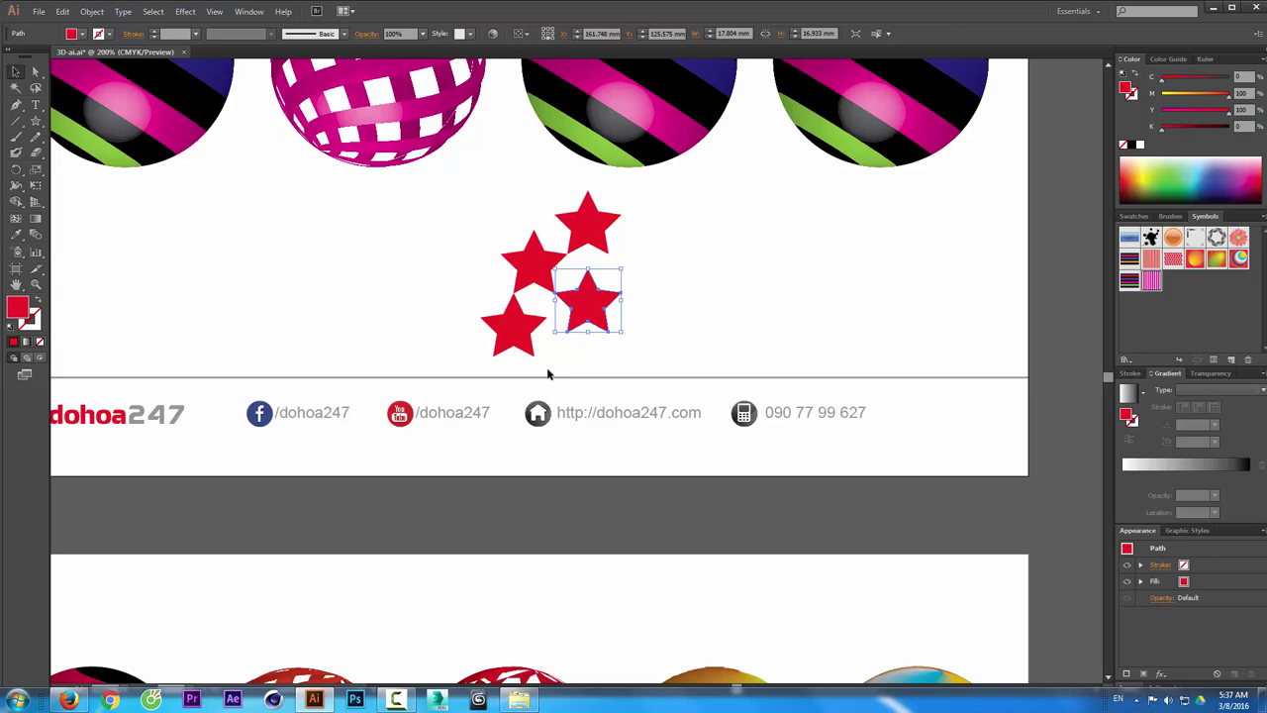
- Duplicate the lower-left star to the right of the centre star, level with the left star
click(525, 334)
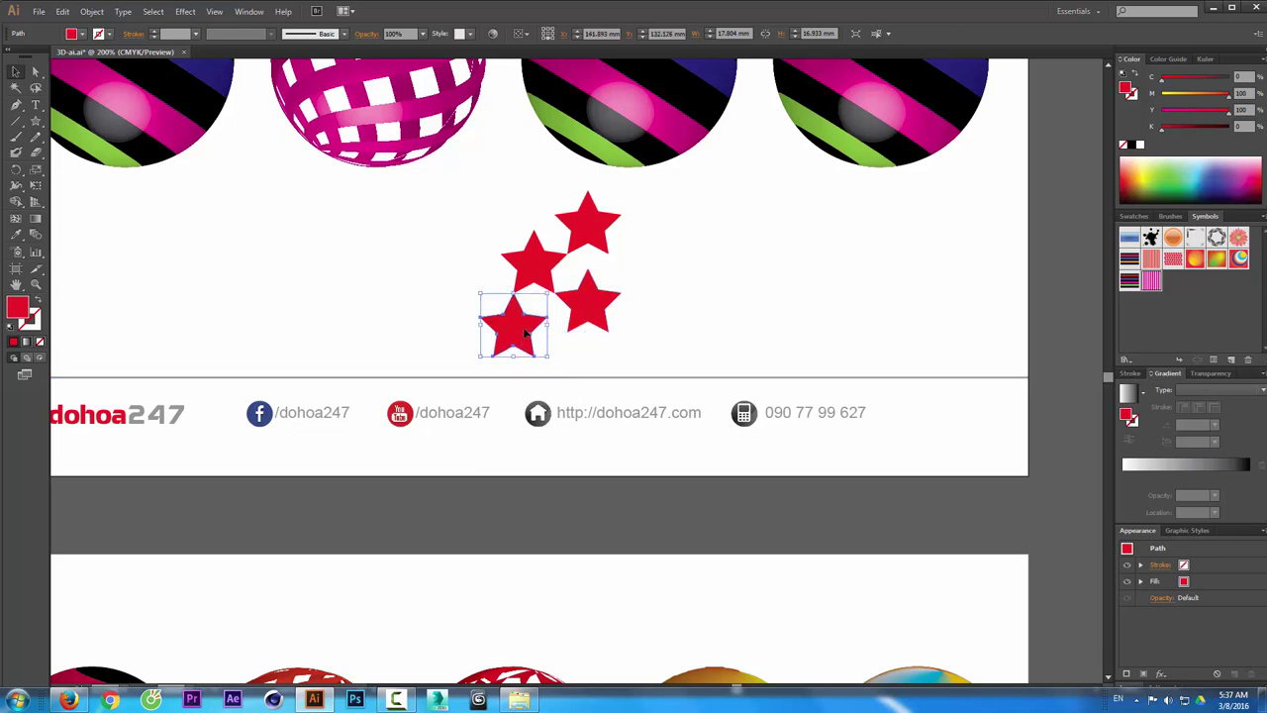
drag(514, 338, 645, 274)
click(631, 306)
key(z)
drag(741, 170, 436, 434)
click(16, 71)
mouse_move(630, 251)
mouse_down()
mouse_move(643, 260)
mouse_move(628, 260)
mouse_up()
- Add star copies to the lower right and right side of the cluster
click(642, 238)
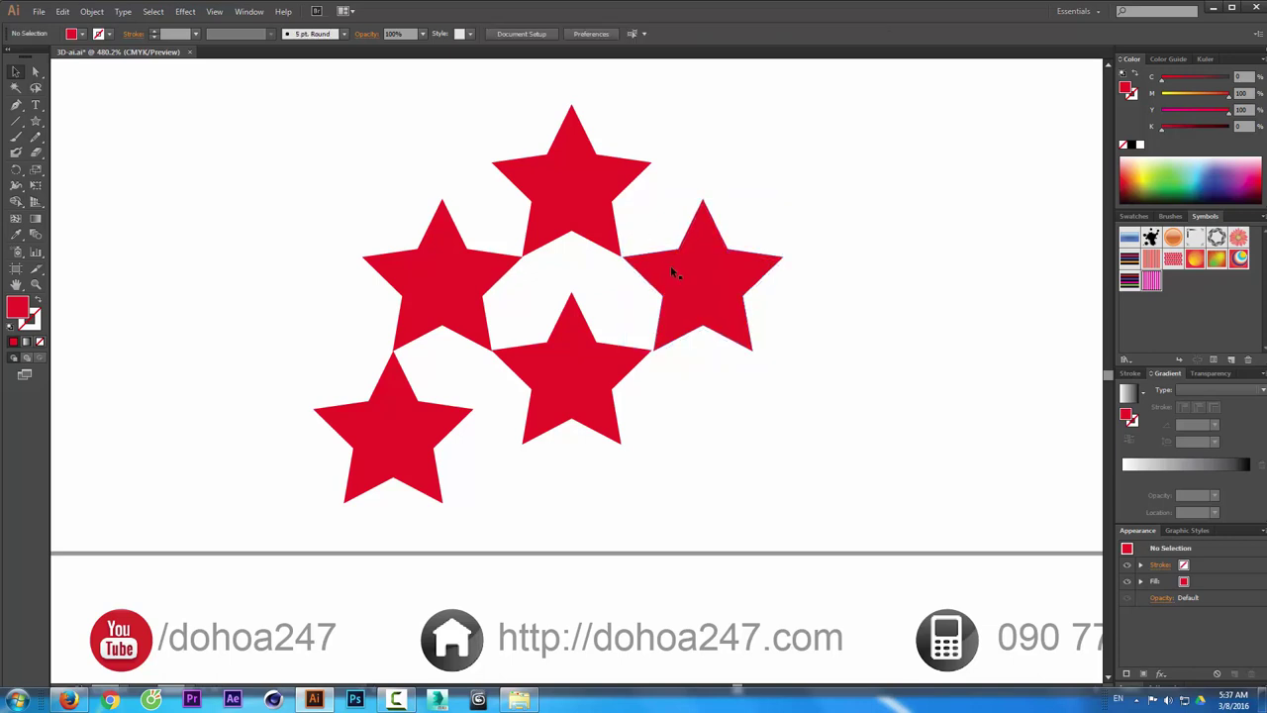
click(670, 265)
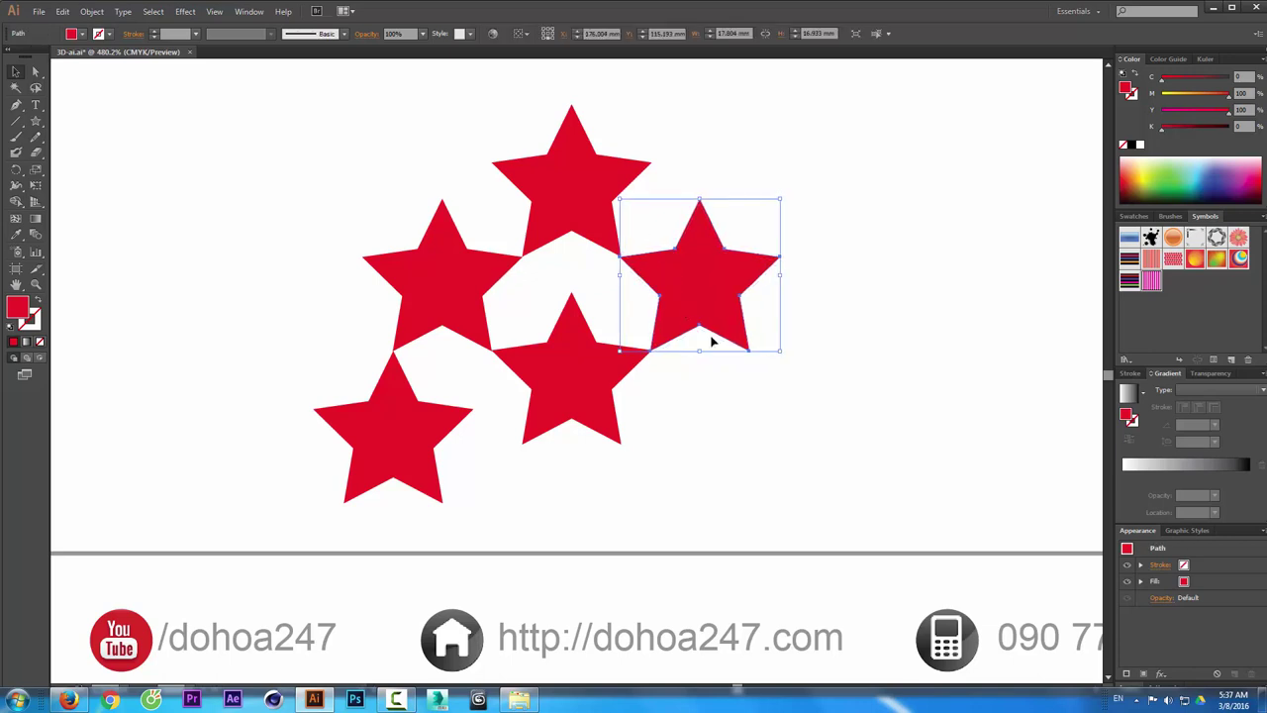
click(554, 407)
drag(554, 392, 727, 450)
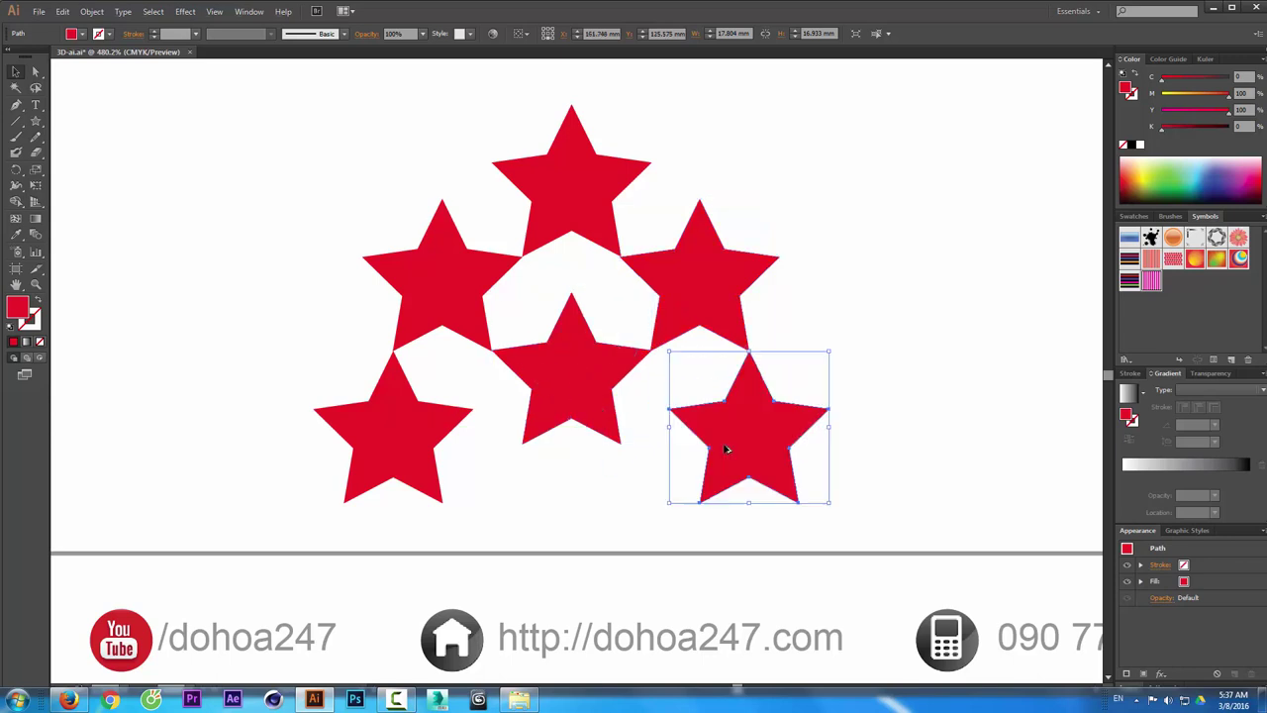
click(704, 268)
mouse_move(705, 268)
mouse_down()
mouse_move(626, 513)
mouse_move(516, 519)
mouse_move(444, 578)
mouse_move(683, 254)
mouse_move(752, 127)
mouse_move(729, 93)
mouse_move(706, 89)
mouse_up()
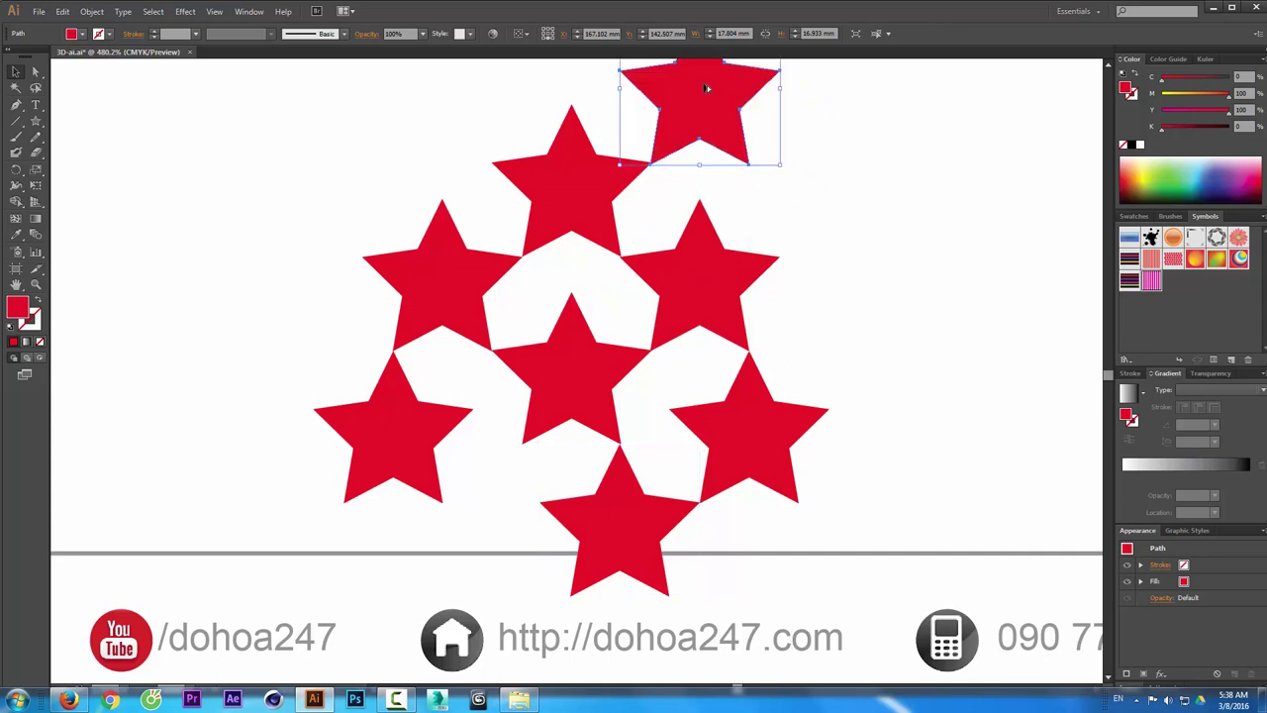
mouse_move(579, 203)
mouse_down()
mouse_move(800, 232)
mouse_move(830, 215)
mouse_up()
mouse_move(703, 312)
mouse_down()
mouse_move(690, 324)
mouse_move(891, 368)
mouse_move(873, 392)
mouse_move(861, 374)
mouse_up()
- Add star copies to the upper left and left, and adjust the bottom-left star
click(690, 297)
click(645, 503)
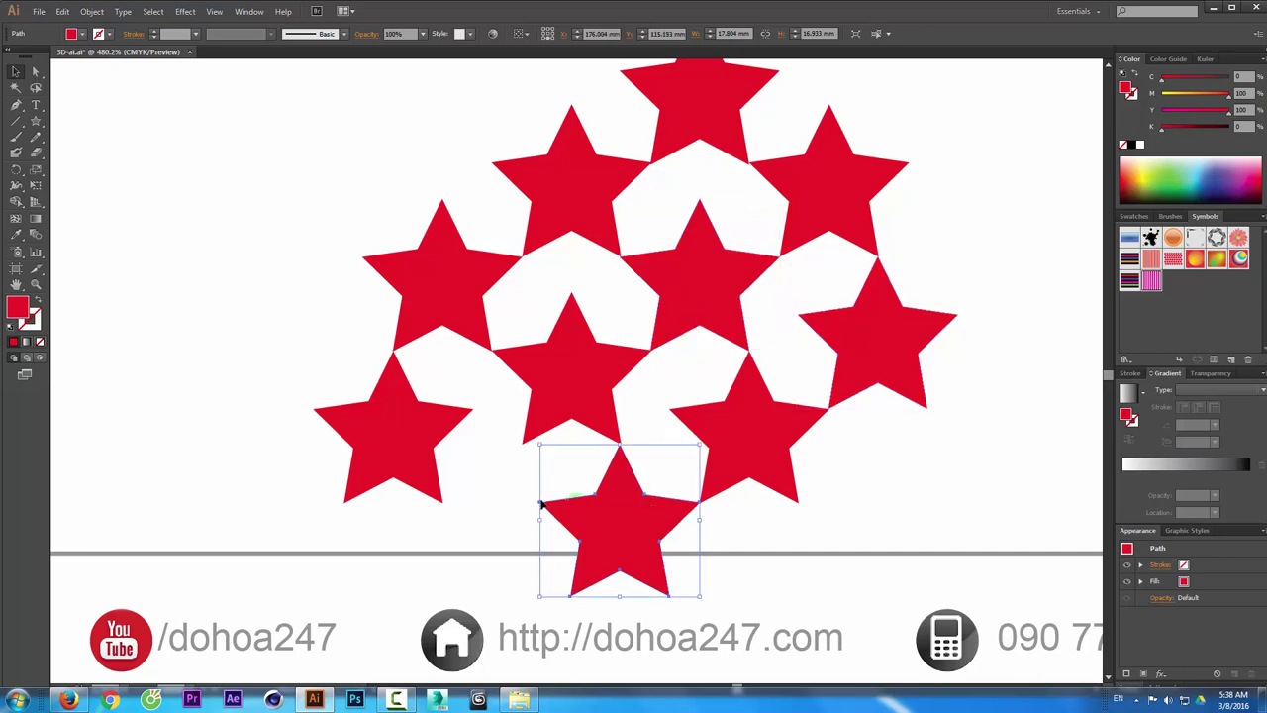
drag(630, 523, 406, 129)
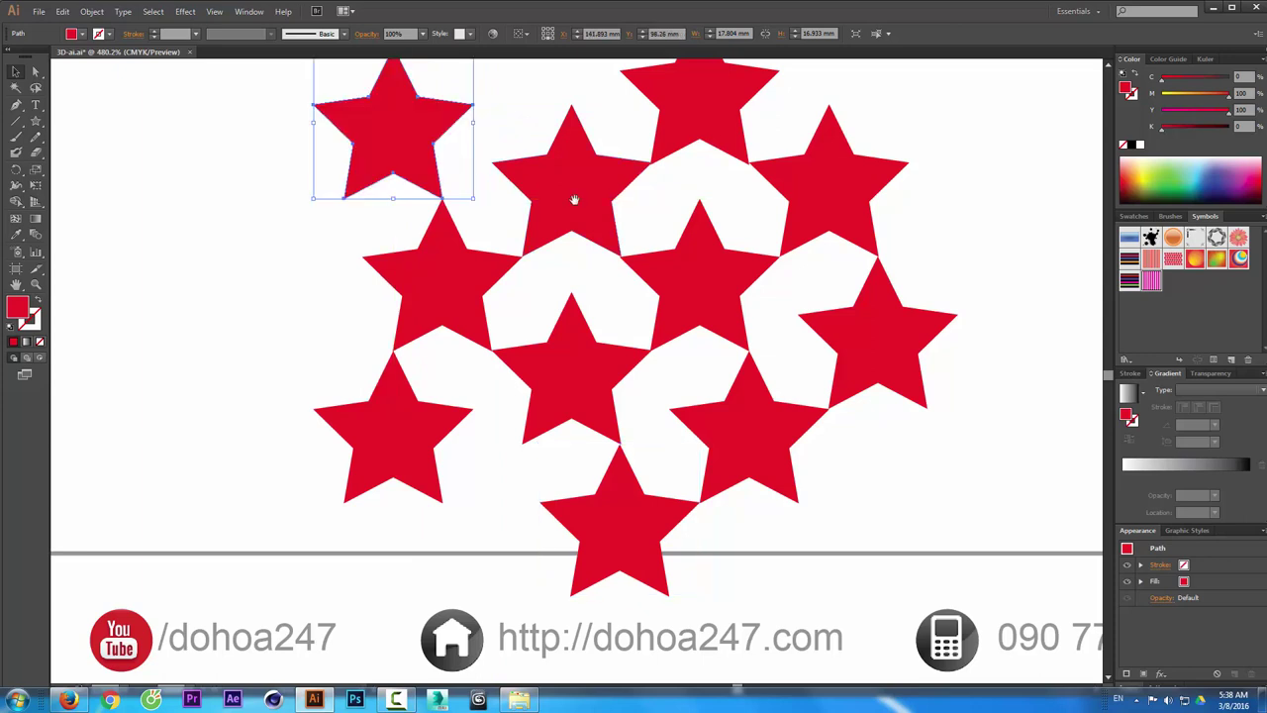
scroll(529, 333, up, 5)
click(411, 437)
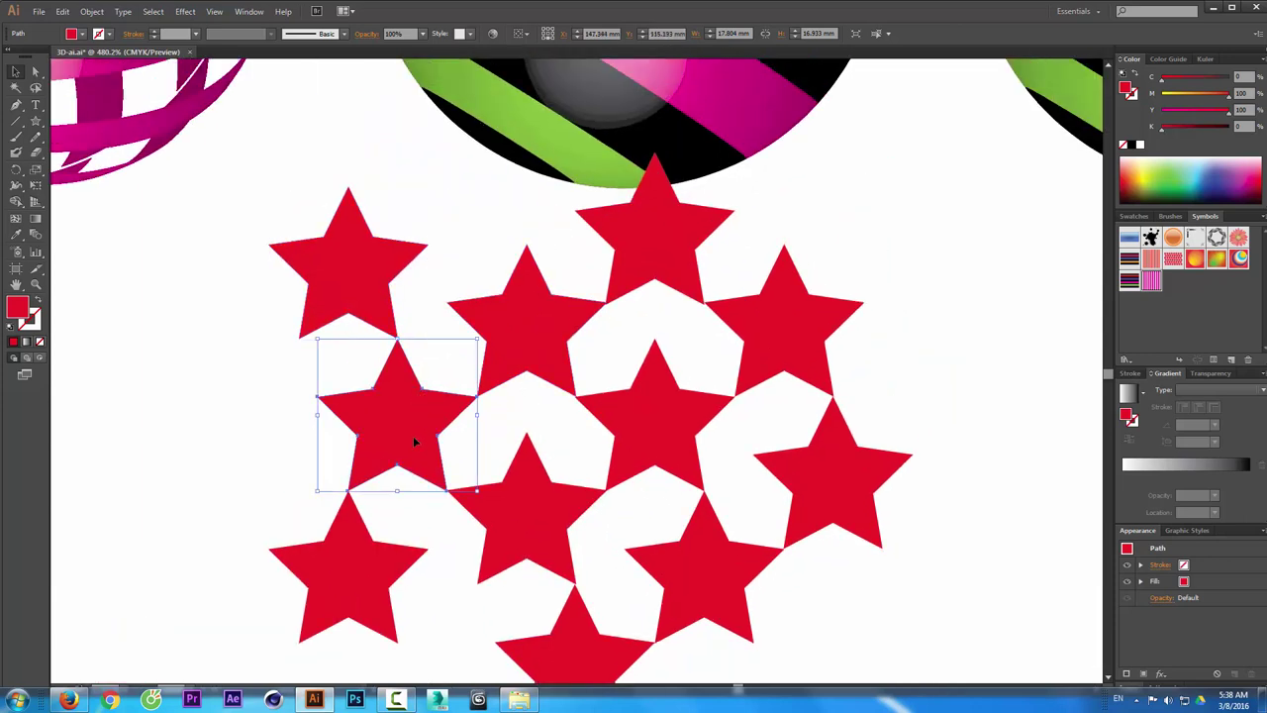
mouse_move(410, 438)
mouse_down()
mouse_move(233, 379)
mouse_move(282, 513)
mouse_up()
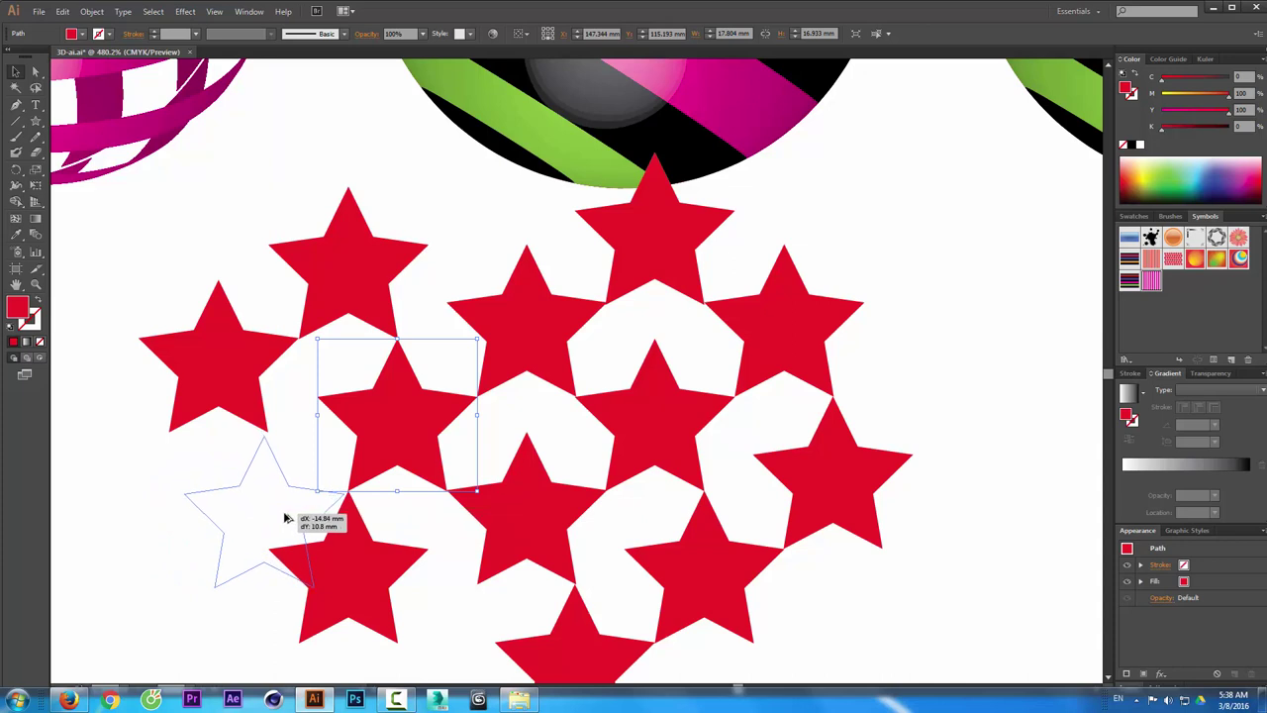
drag(282, 514, 293, 513)
click(394, 582)
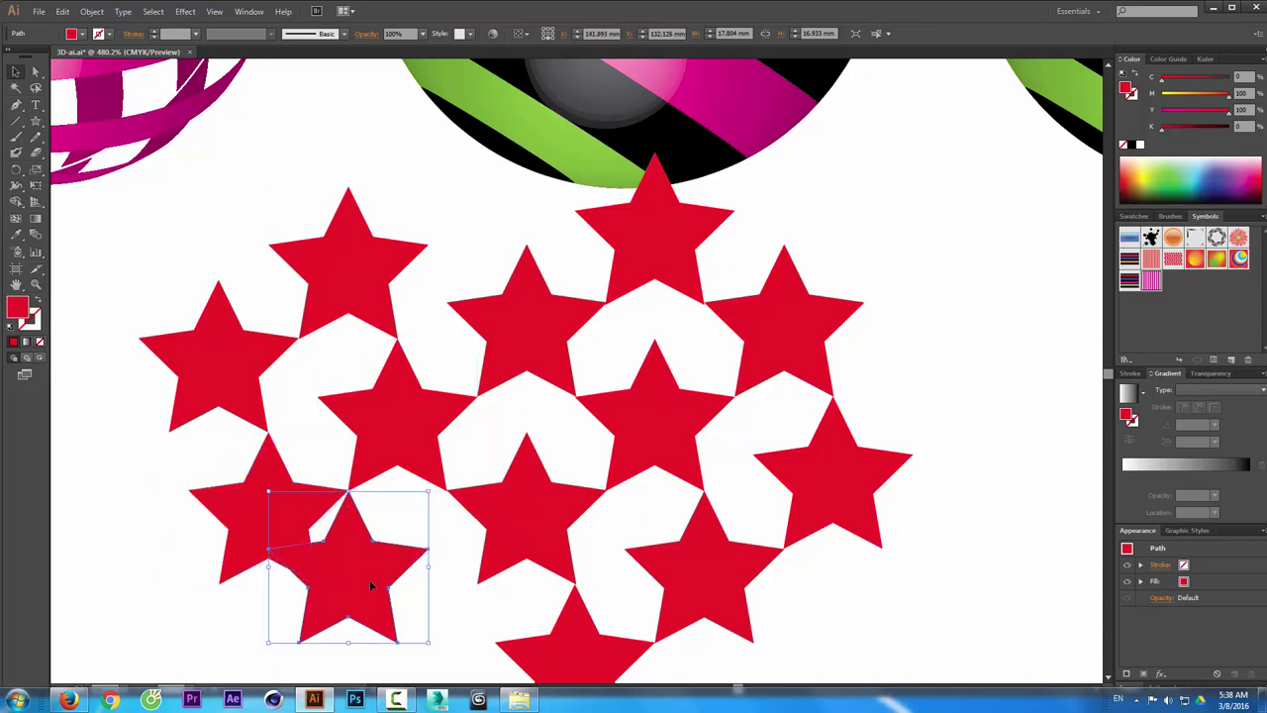
drag(362, 582, 411, 608)
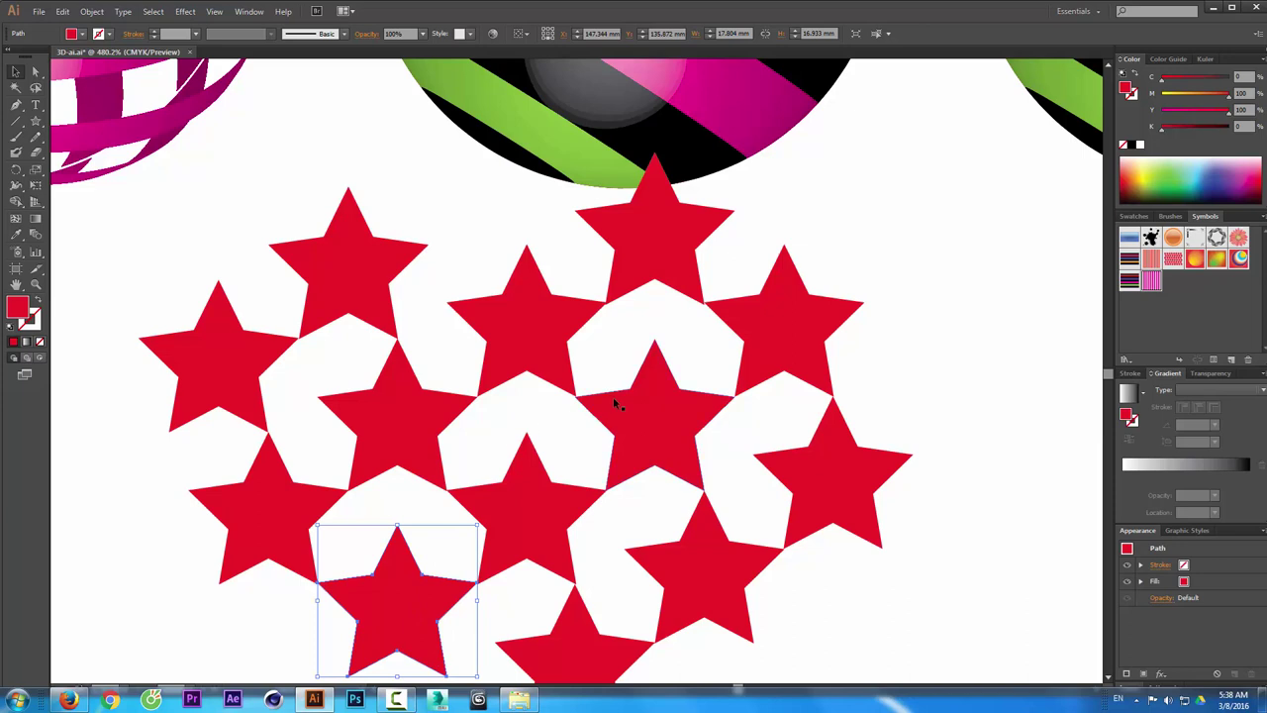
- Zoom out and add stars at the cluster's top right, right edge and bottom right
key(ctrl+shift+b)
key(ctrl+minus)
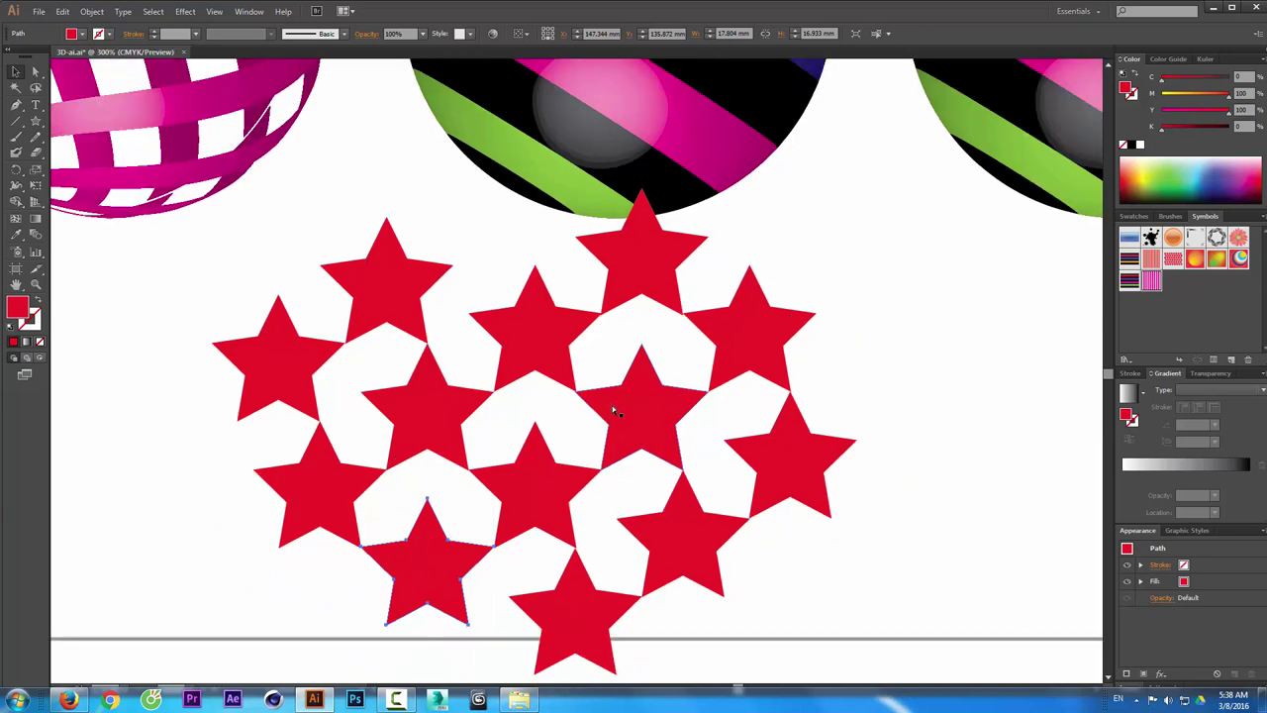
key(ctrl+minus)
key(ctrl+shift+b)
mouse_move(509, 465)
mouse_down()
mouse_move(762, 379)
mouse_move(736, 351)
mouse_up()
drag(682, 416, 749, 428)
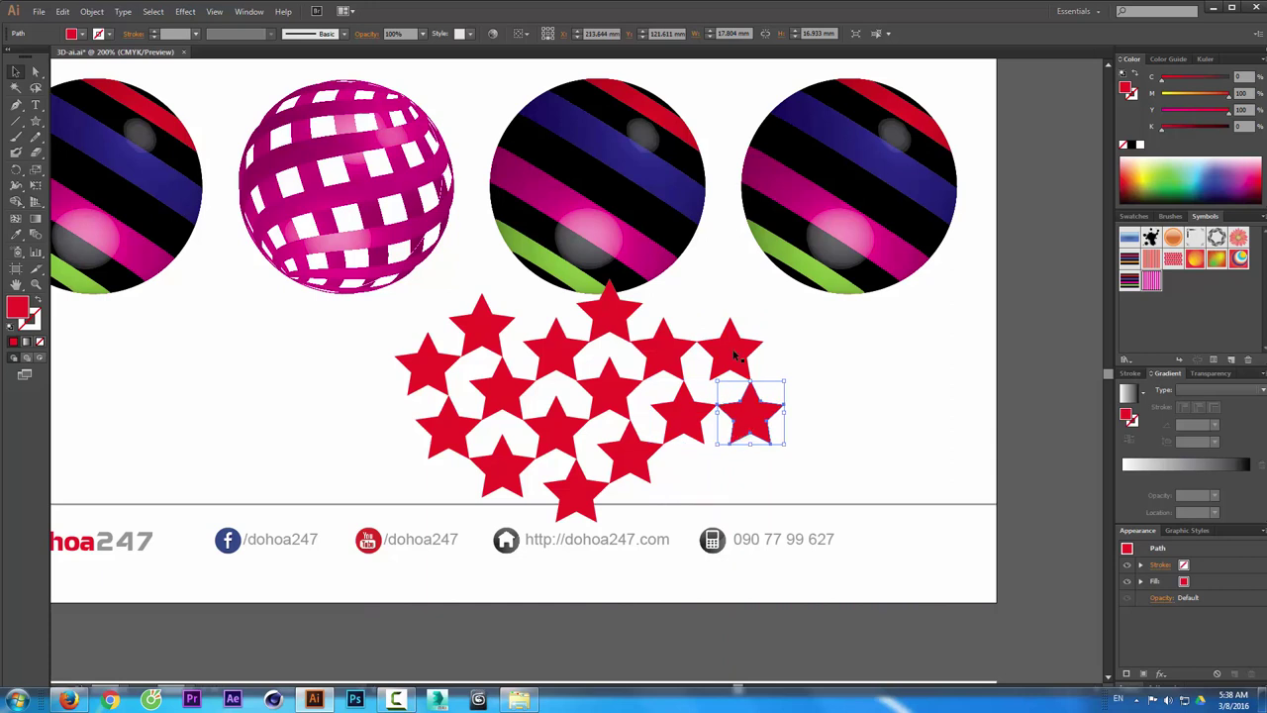
drag(735, 345, 709, 472)
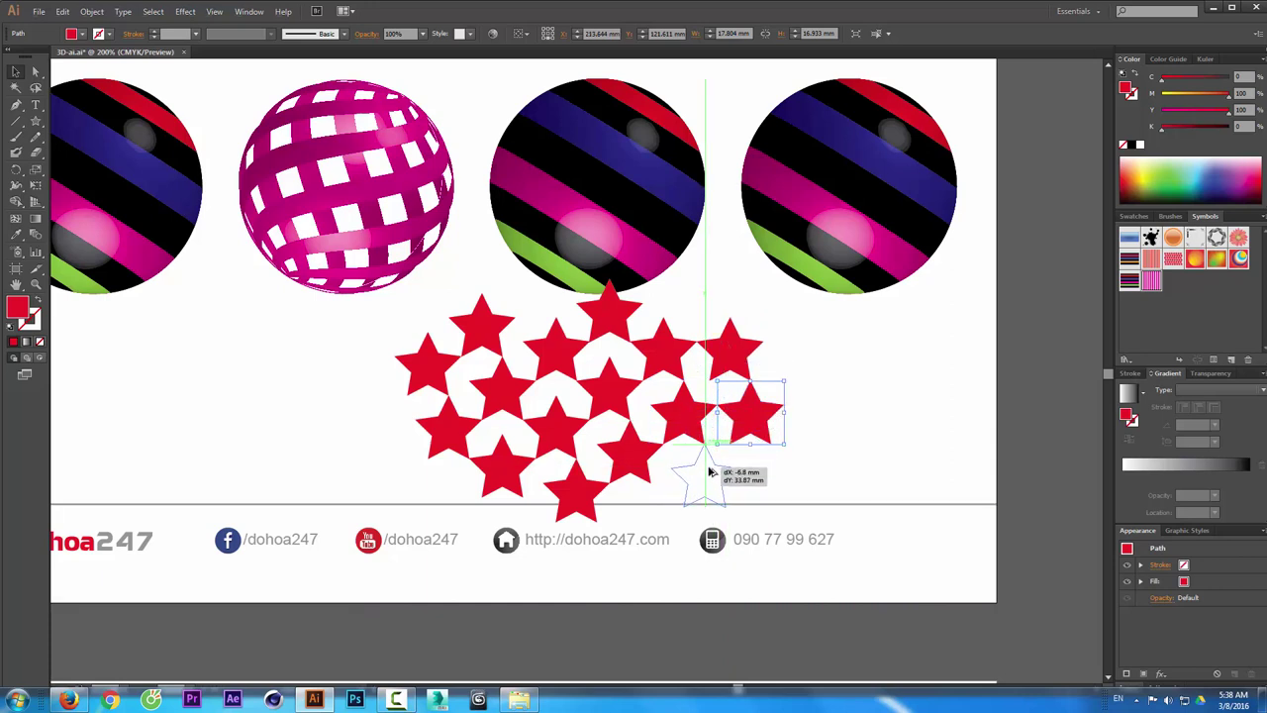
drag(708, 471, 708, 471)
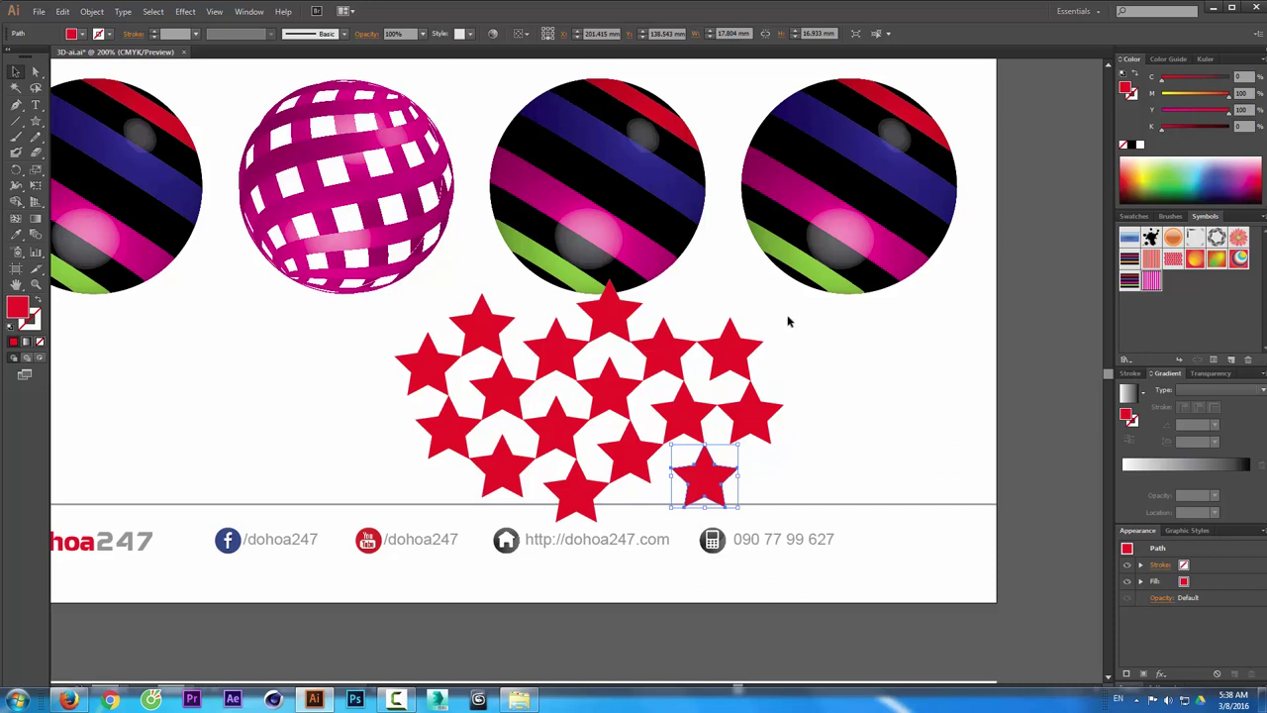
- Drag the whole star cluster into Symbols as a new symbol, then delete it from the artboard
drag(789, 321, 432, 485)
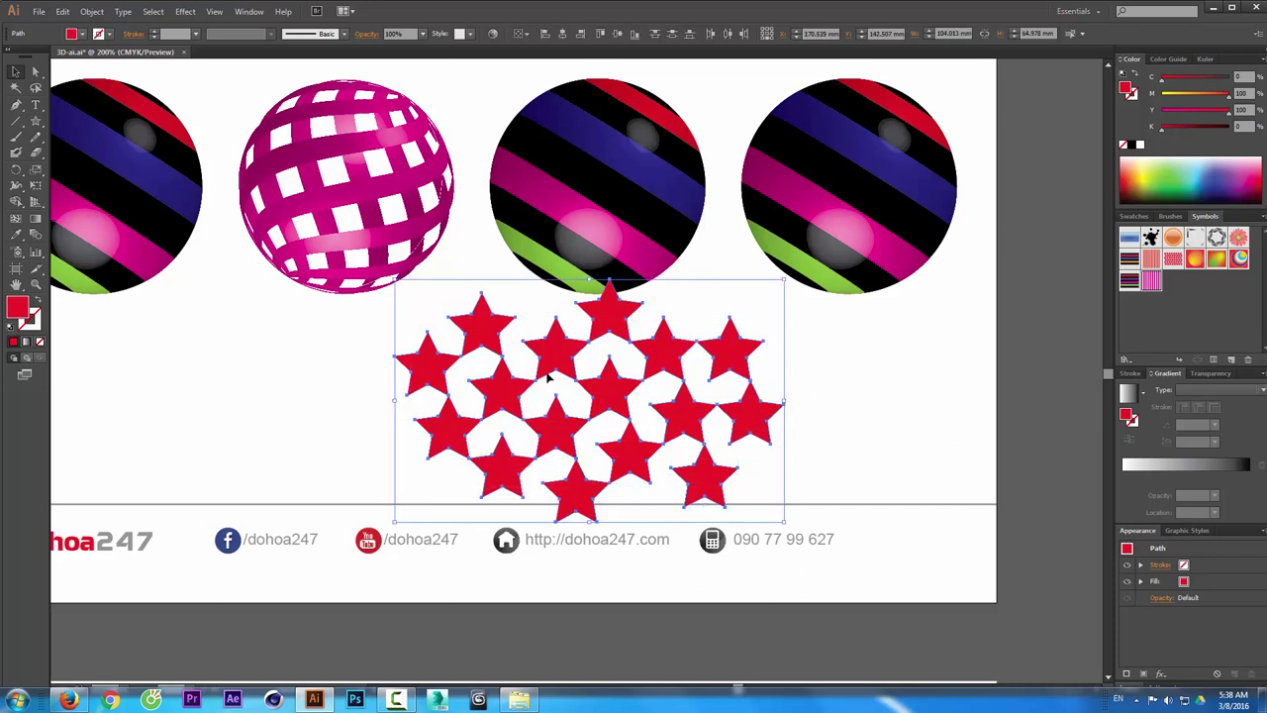
drag(549, 376, 1158, 297)
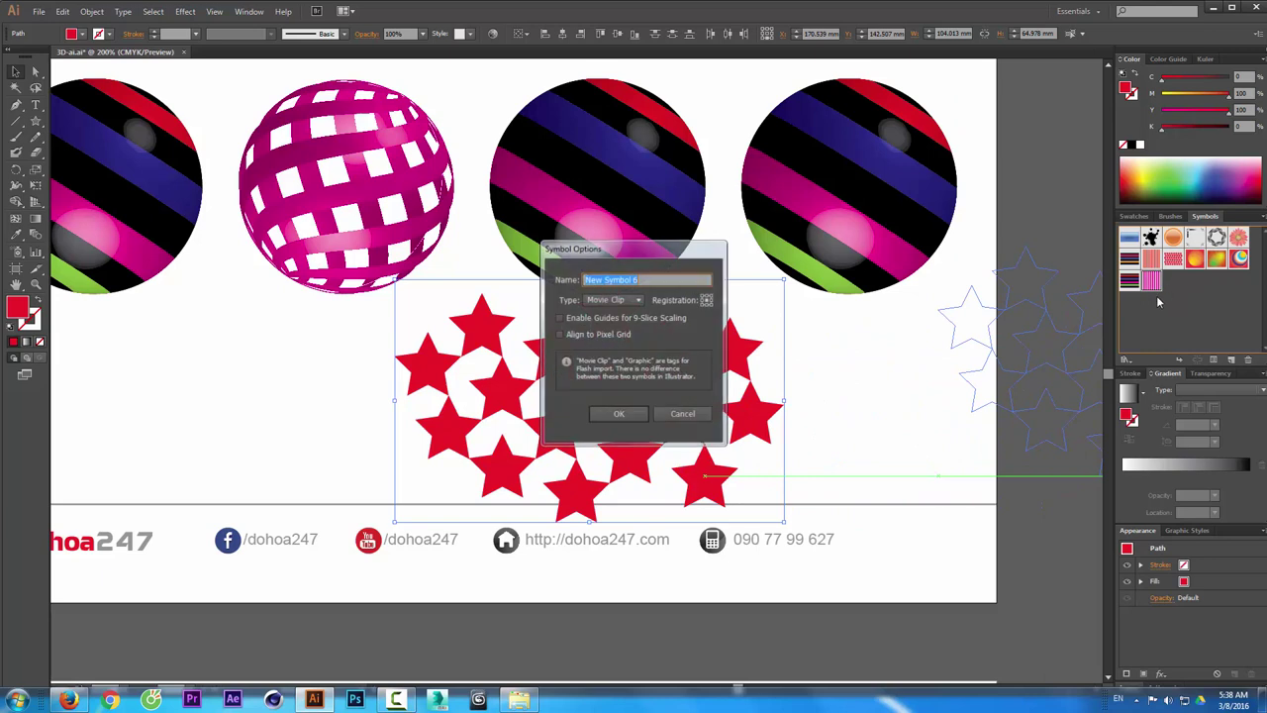
click(619, 413)
click(754, 362)
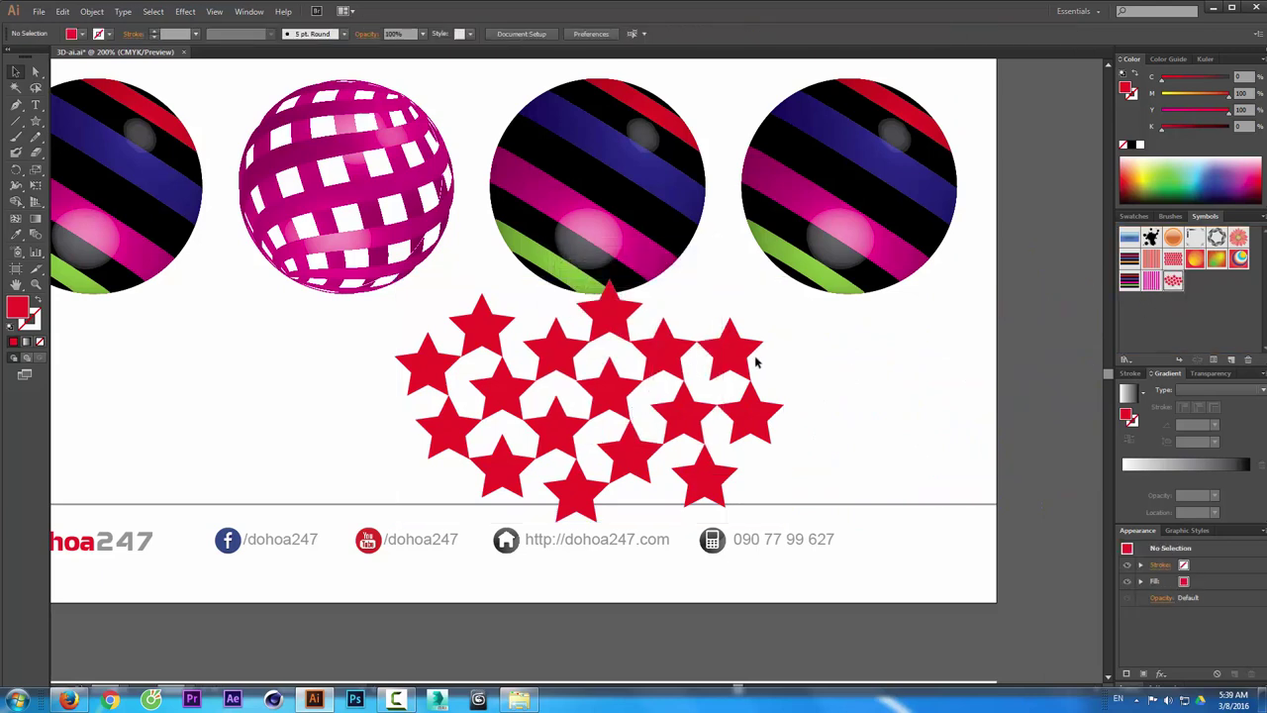
click(734, 351)
key(Delete)
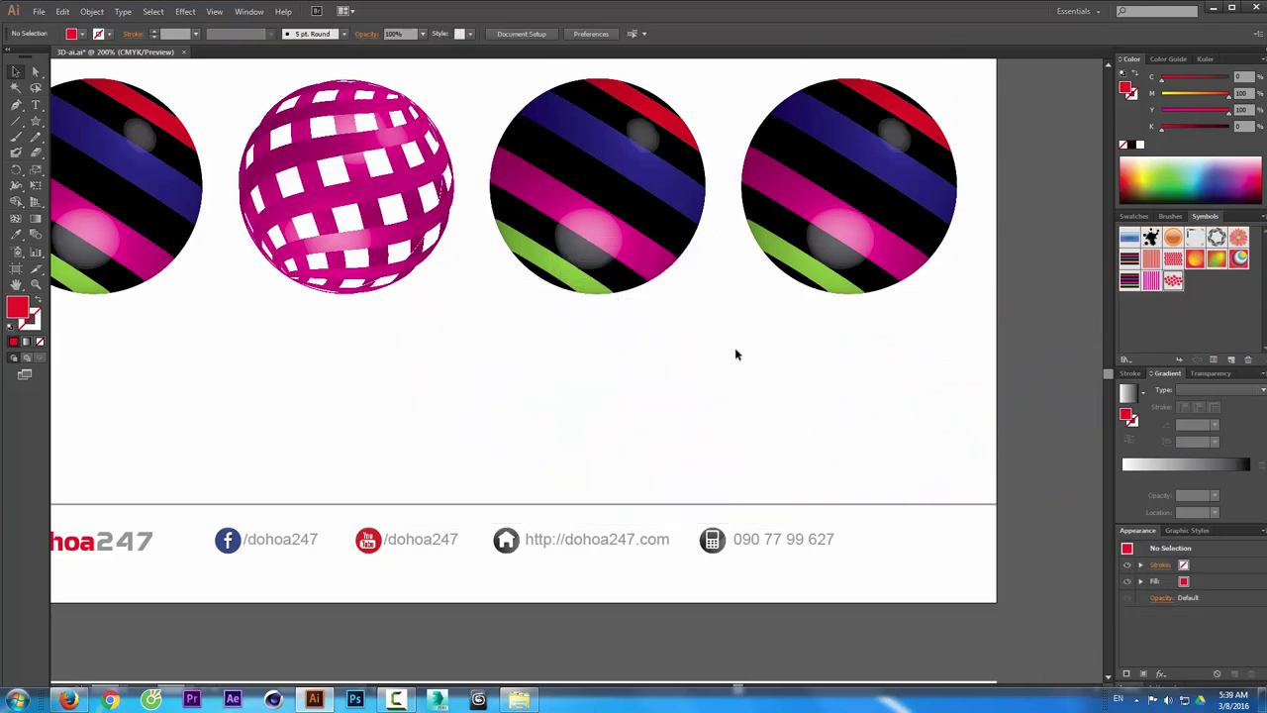
- Reopen the third sphere's 3D Revolve with Preview, clear its map art and map New Symbol 6
click(675, 270)
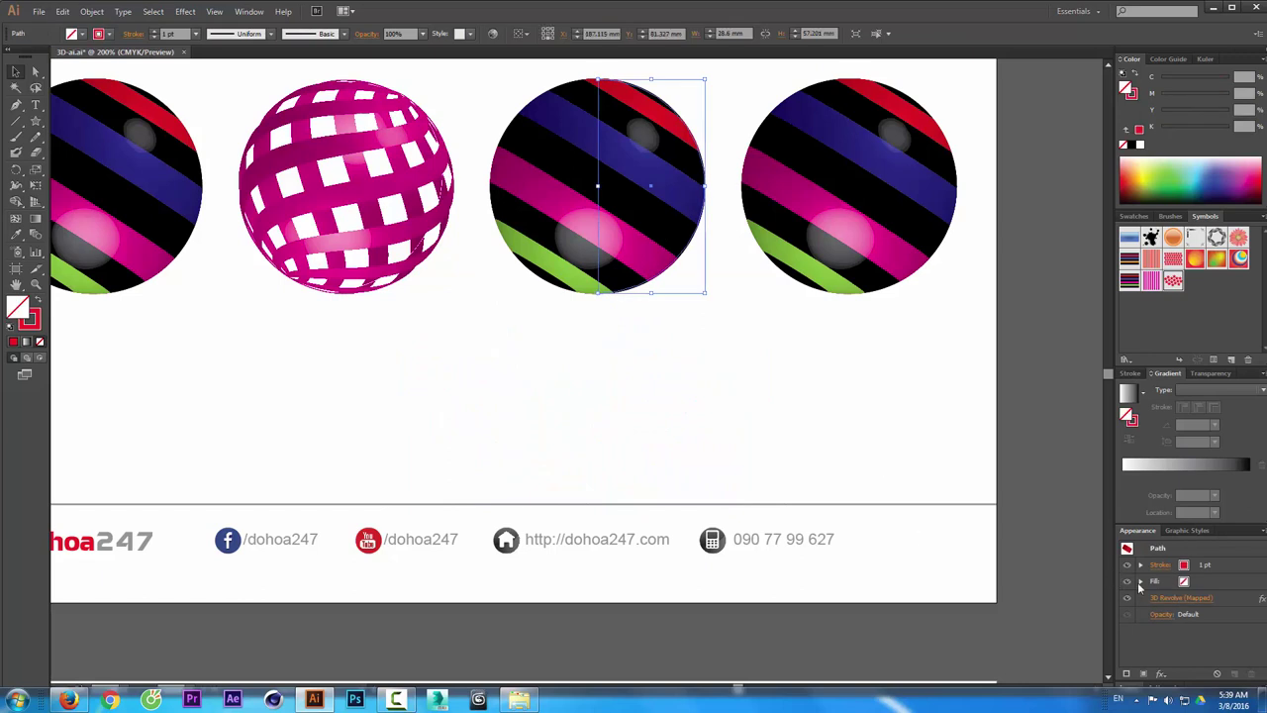
click(1176, 598)
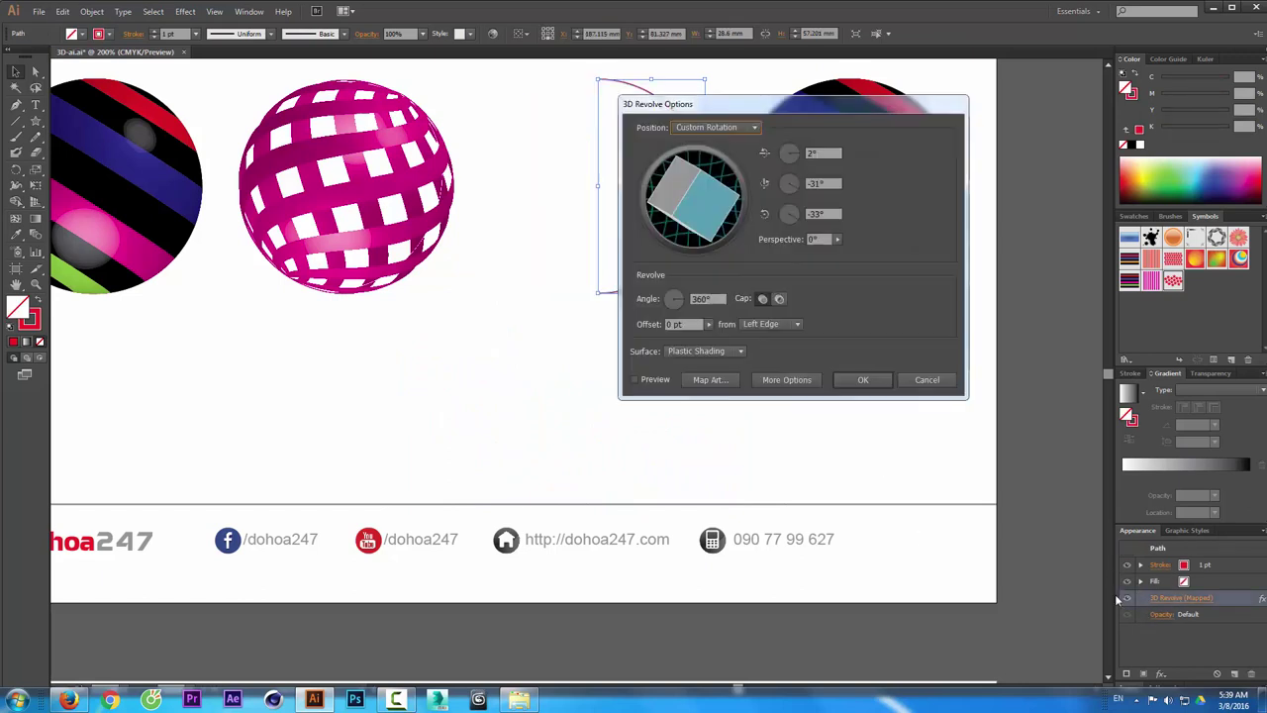
click(653, 380)
click(711, 380)
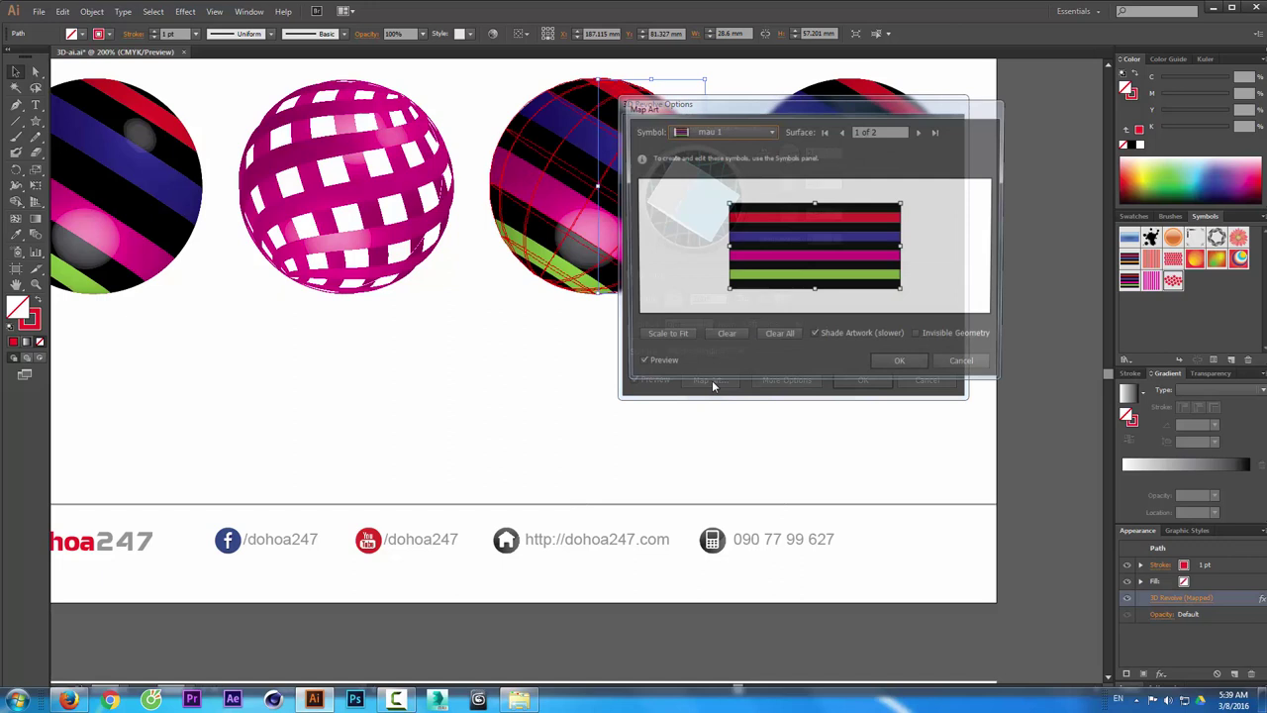
click(777, 336)
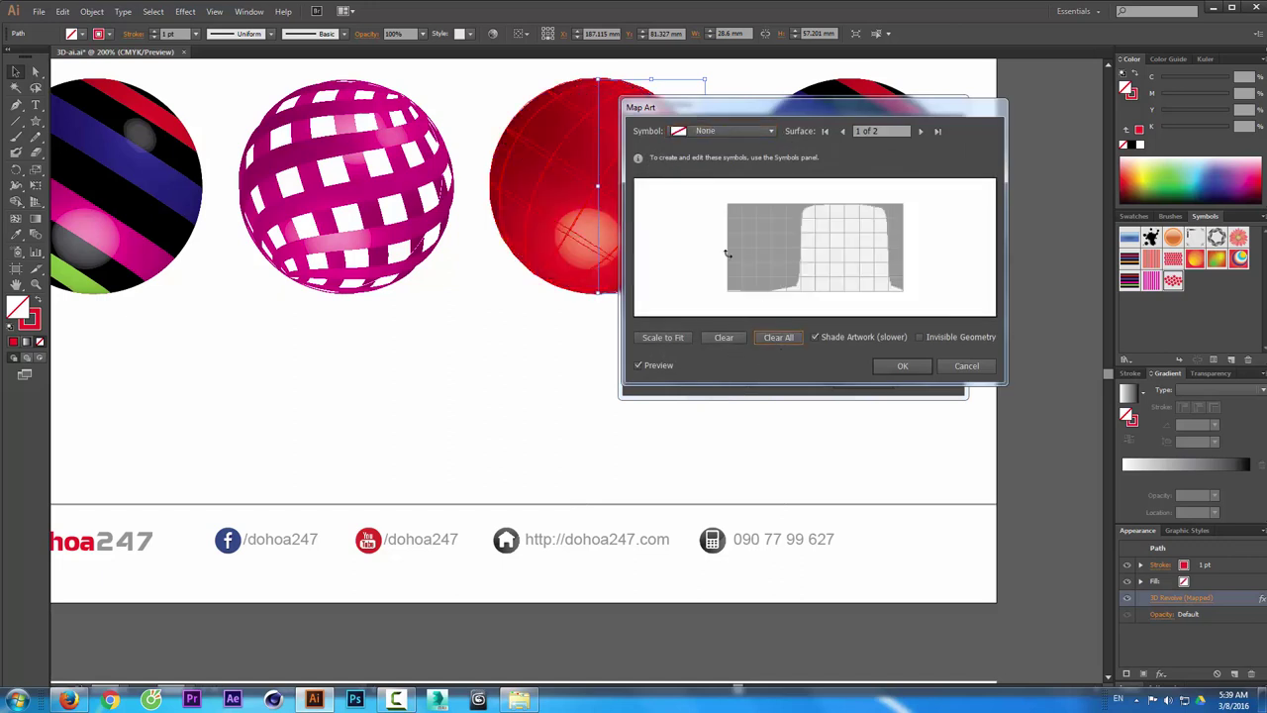
click(752, 130)
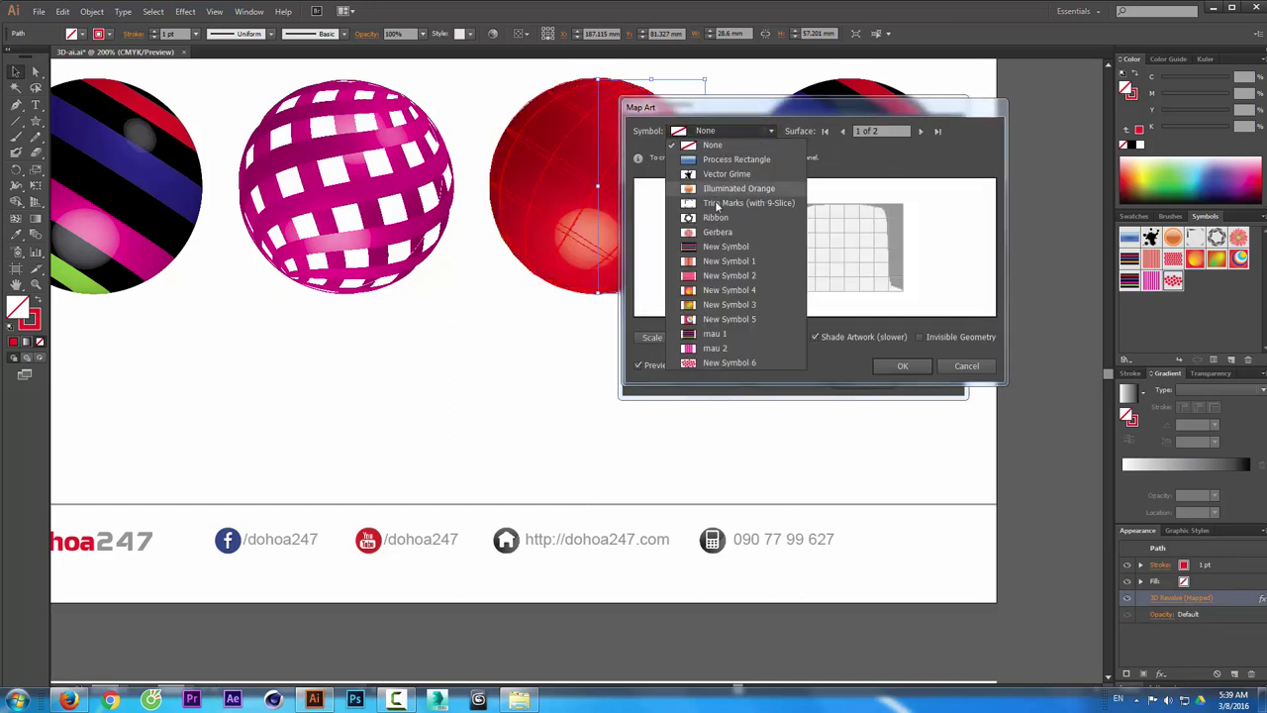
click(716, 362)
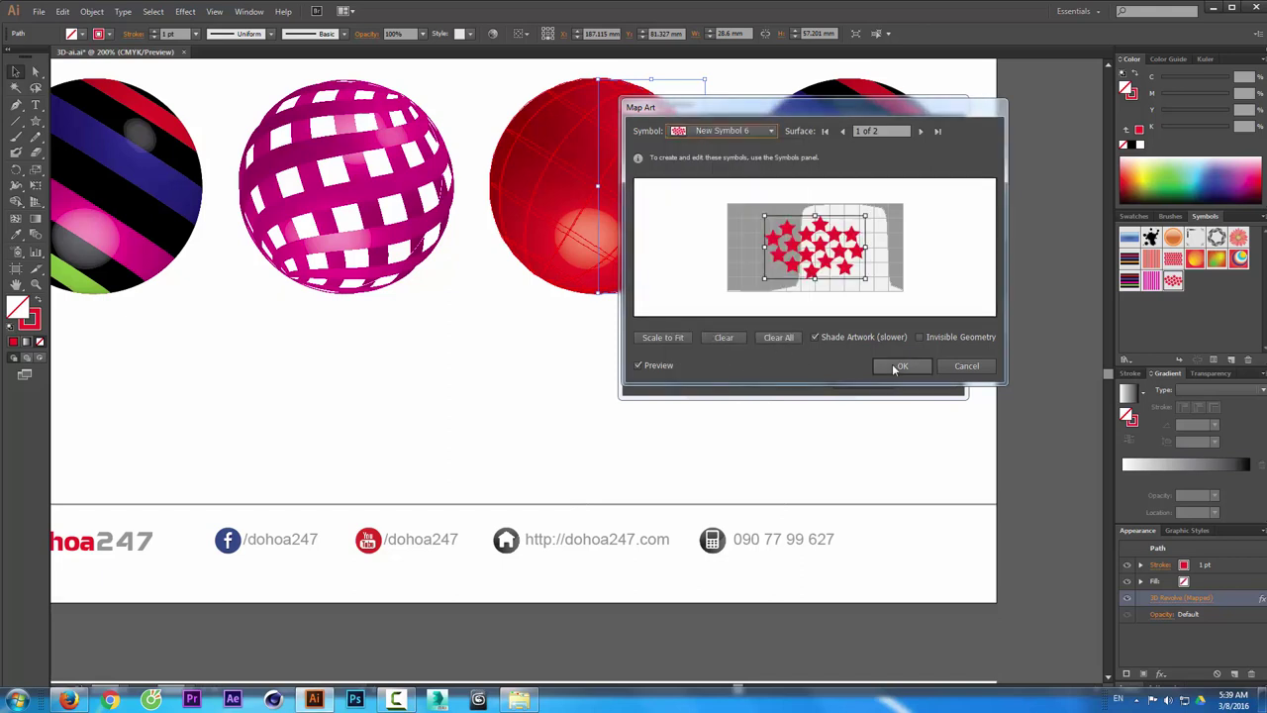
drag(726, 107, 615, 297)
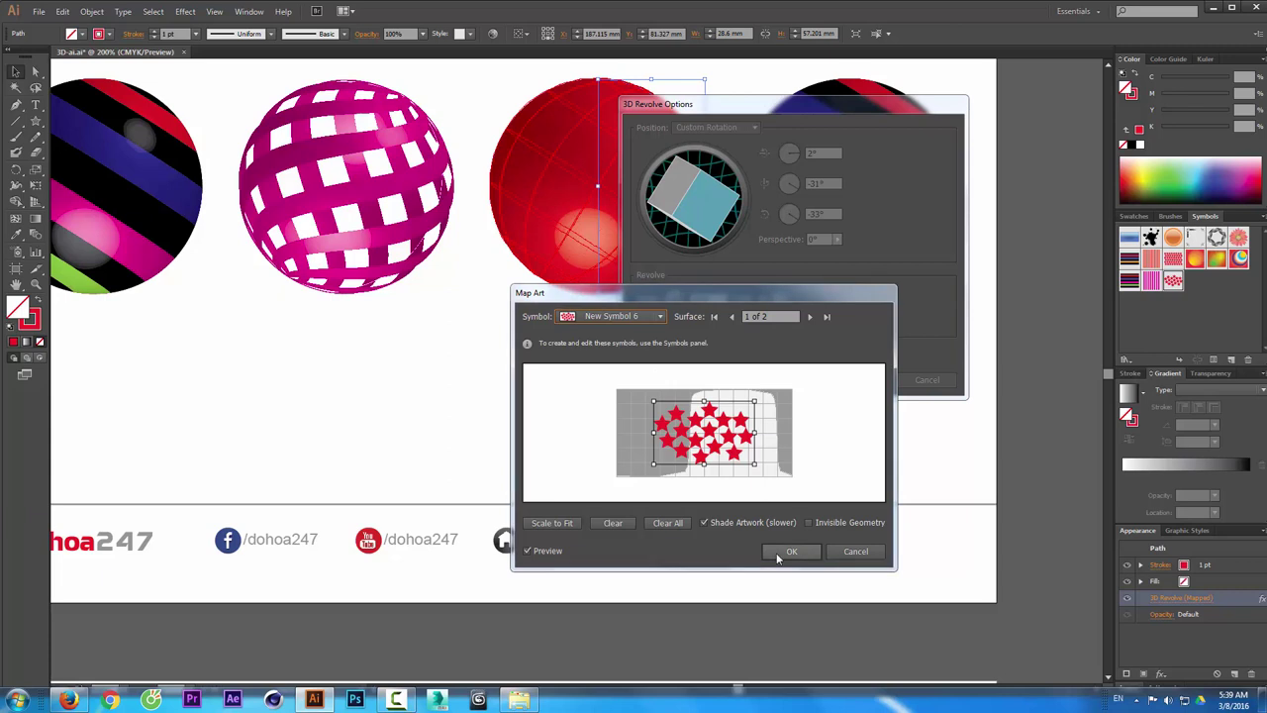
- Enlarge the stars on surface 1, test Invisible Geometry and Shade Artwork, then clear it
drag(755, 400, 785, 381)
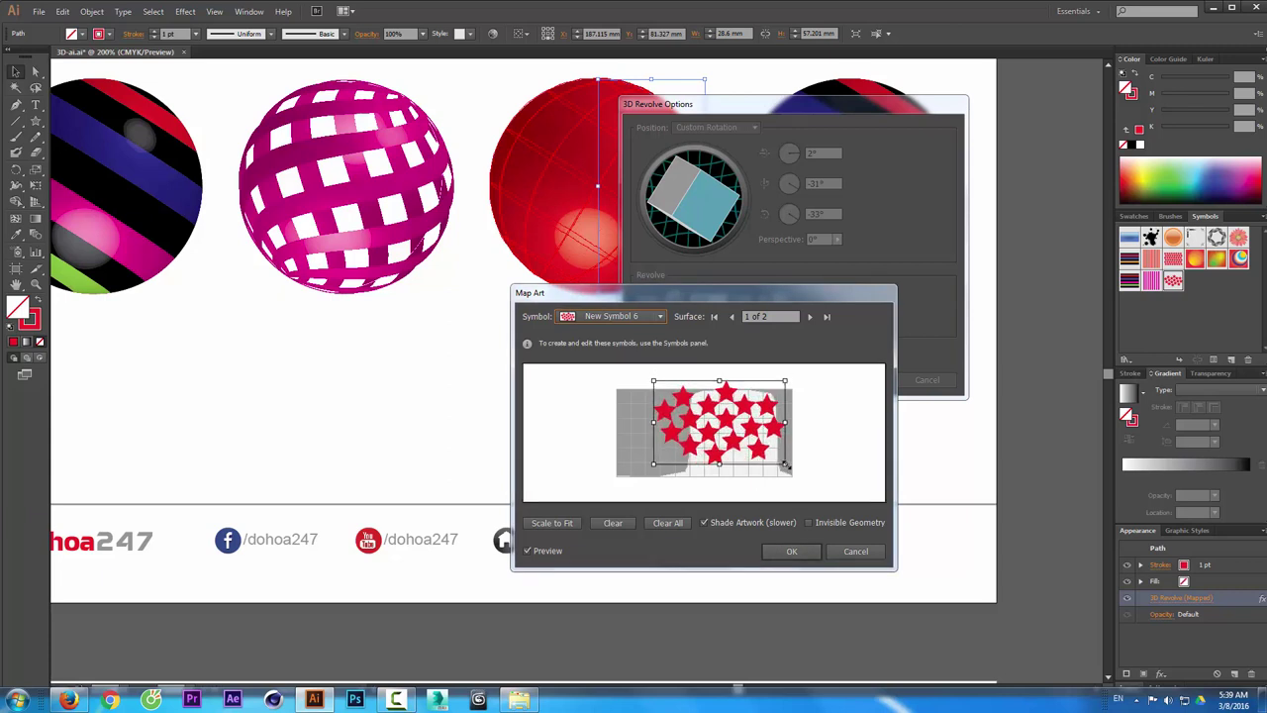
drag(787, 466, 793, 475)
click(808, 522)
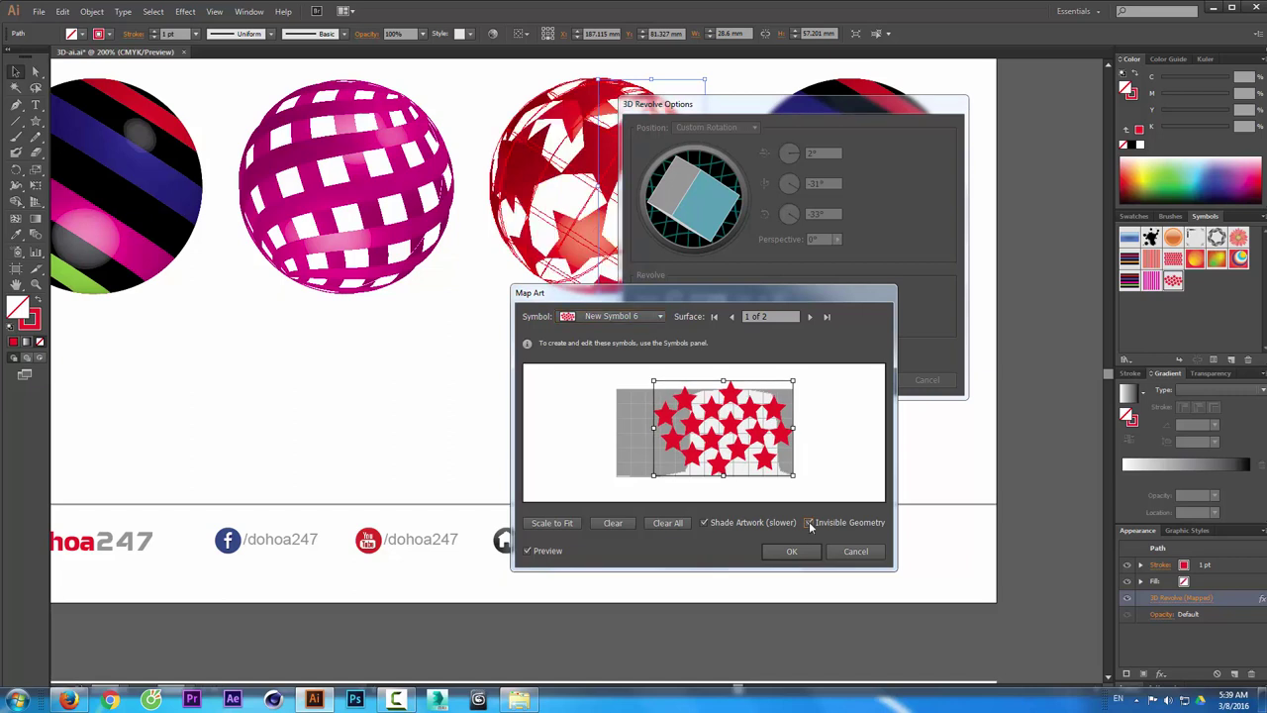
click(809, 522)
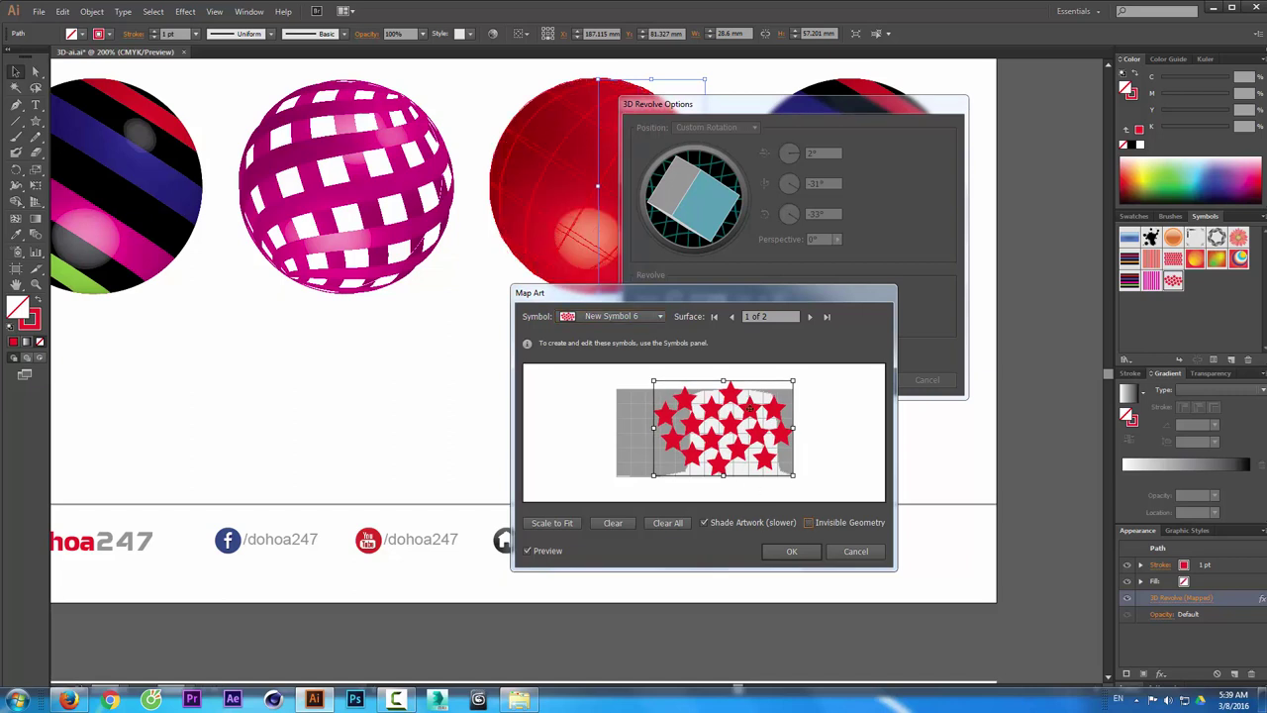
click(704, 523)
click(703, 522)
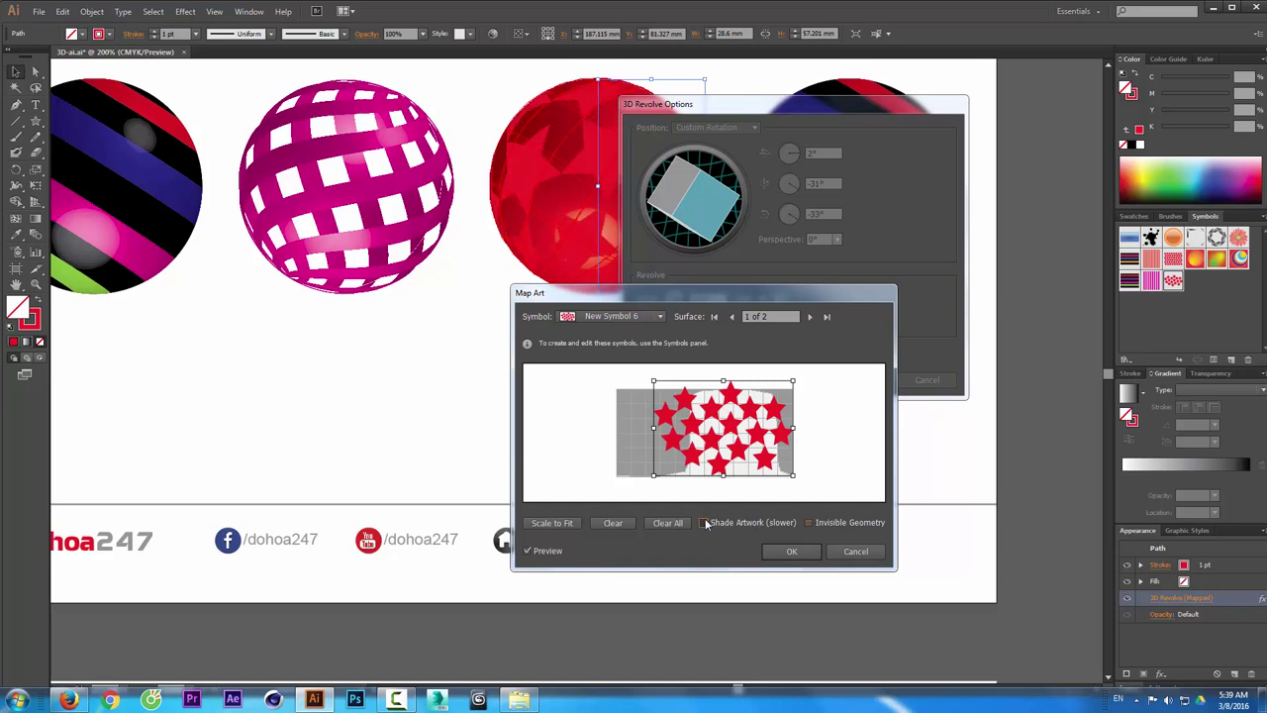
click(605, 522)
- Try New Symbol 6 scaled up on surface 2, then clear that surface
click(810, 316)
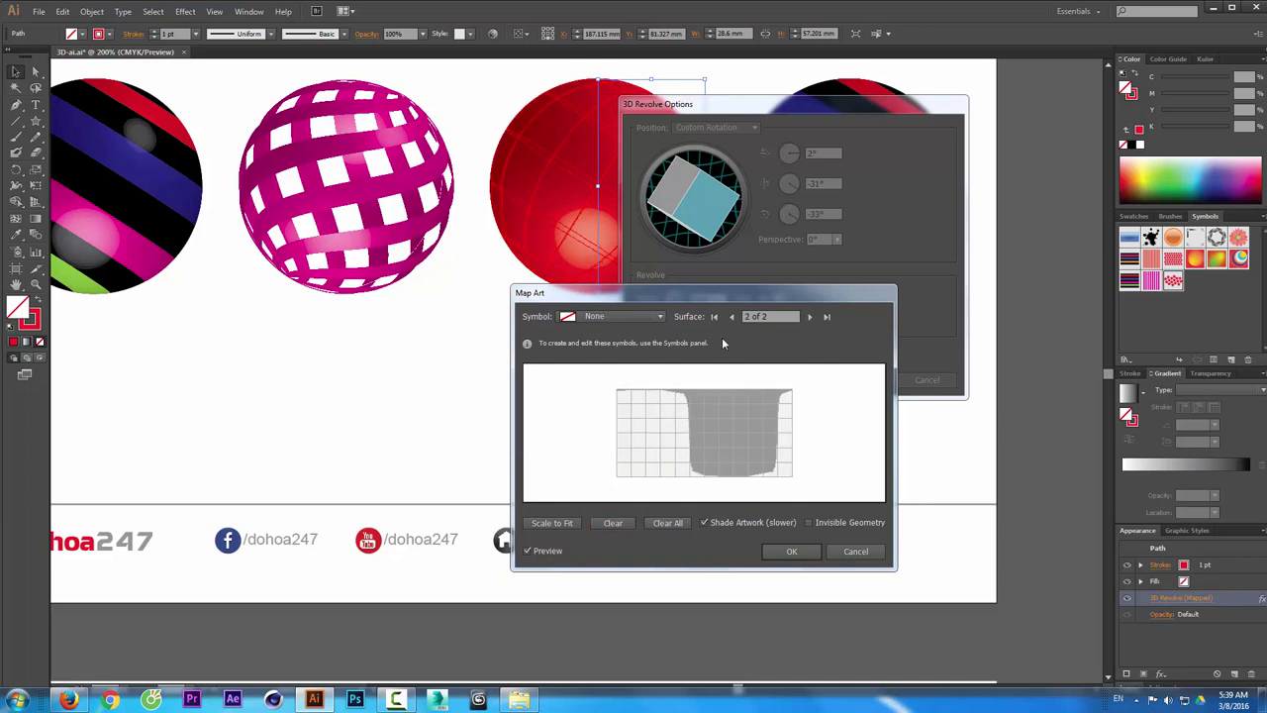
click(641, 321)
click(612, 551)
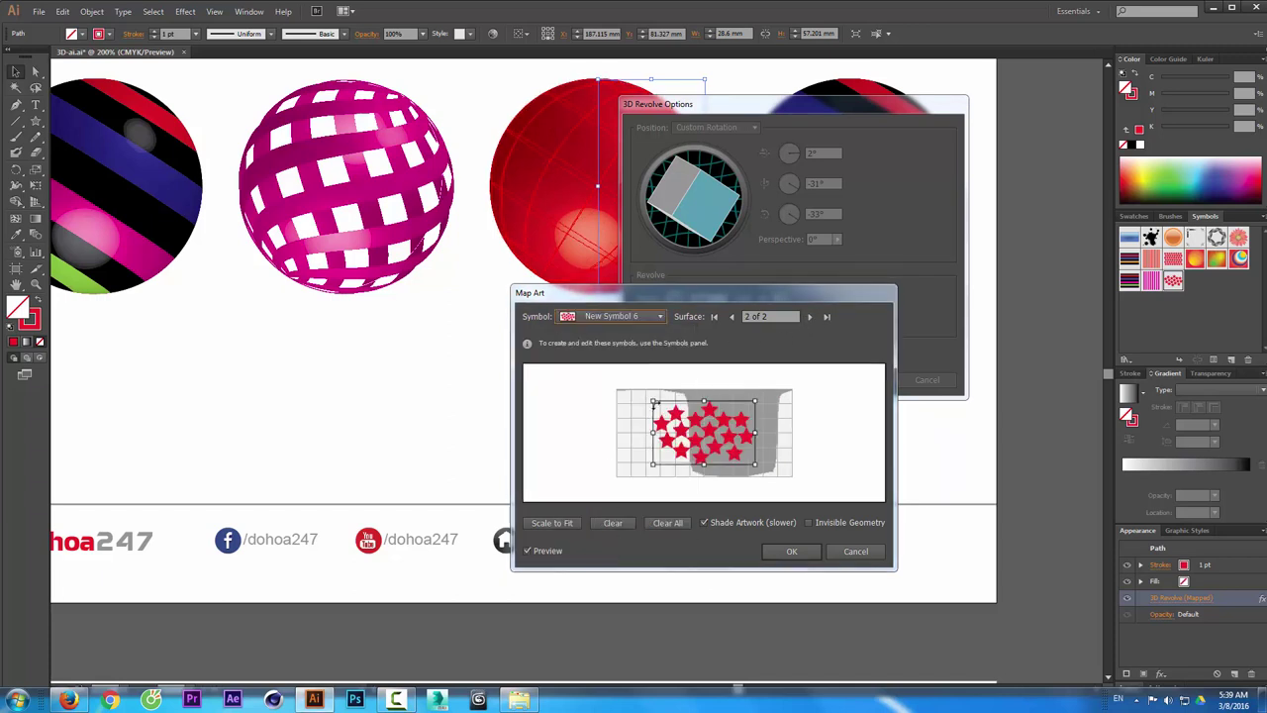
click(810, 523)
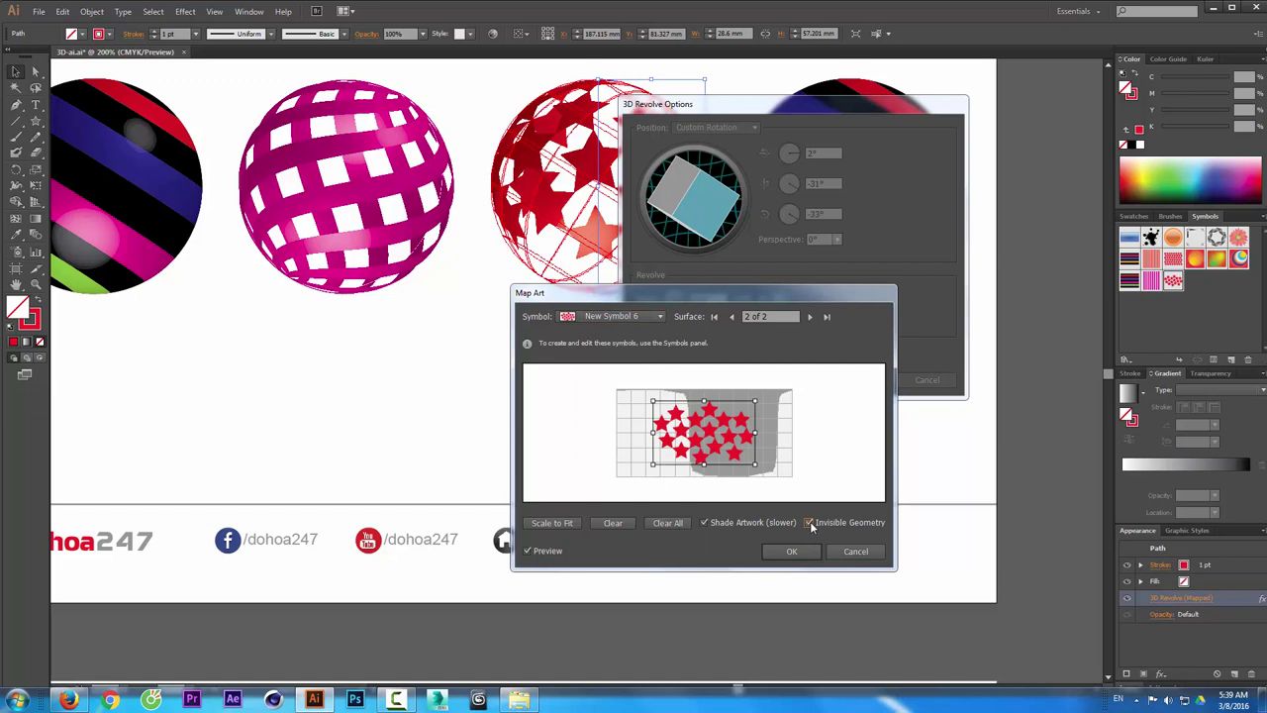
click(810, 523)
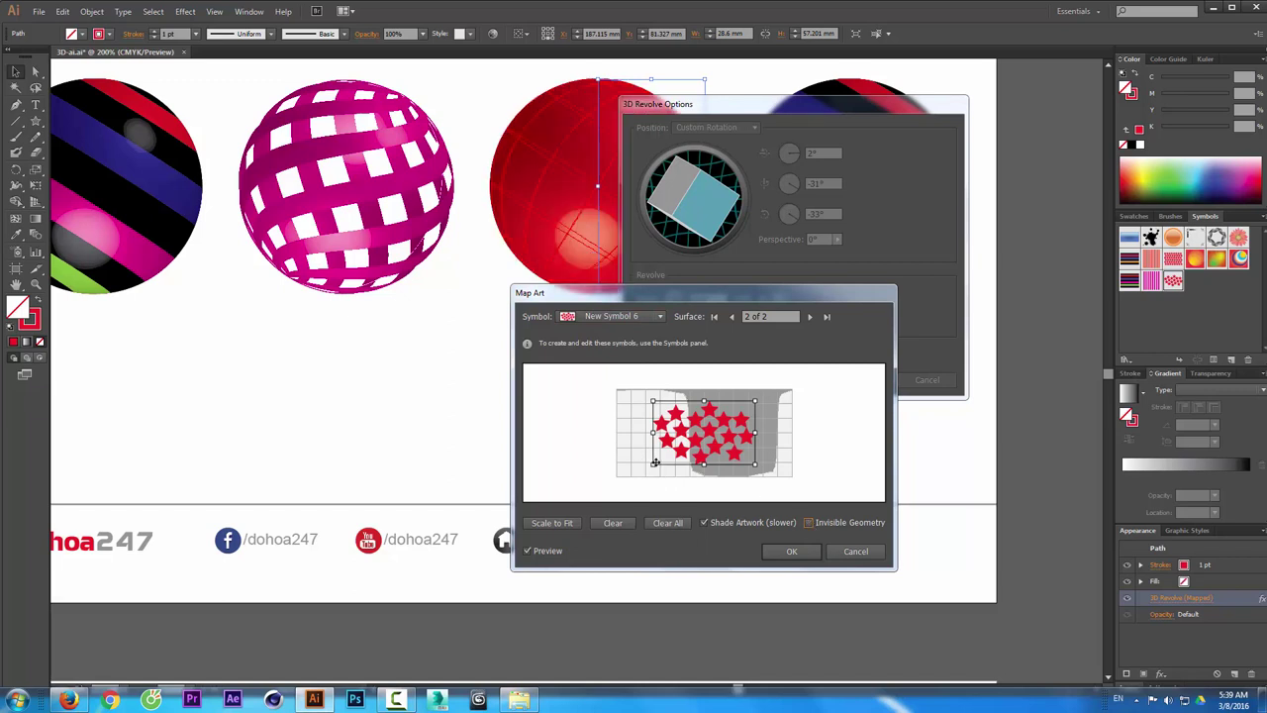
drag(630, 474, 603, 485)
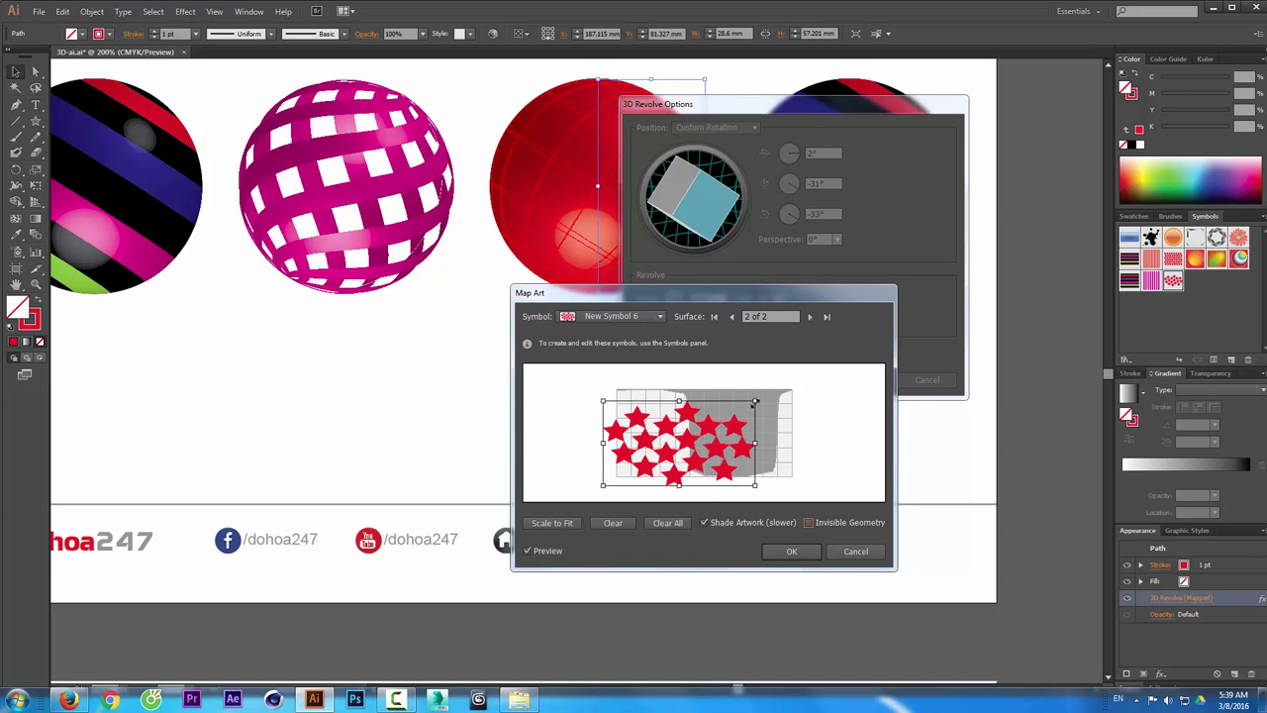
click(667, 523)
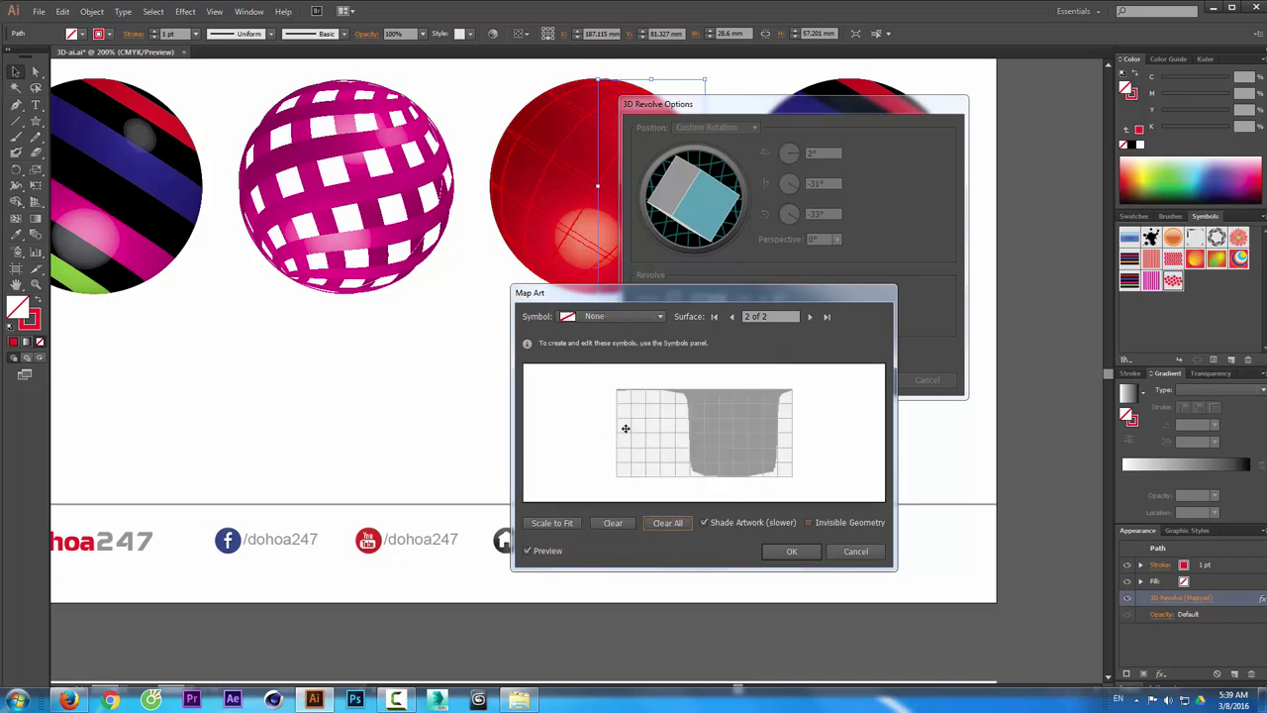
- Remap New Symbol 6 on surface 1, enlarge it, tick Invisible Geometry and confirm
click(613, 316)
click(731, 316)
click(620, 315)
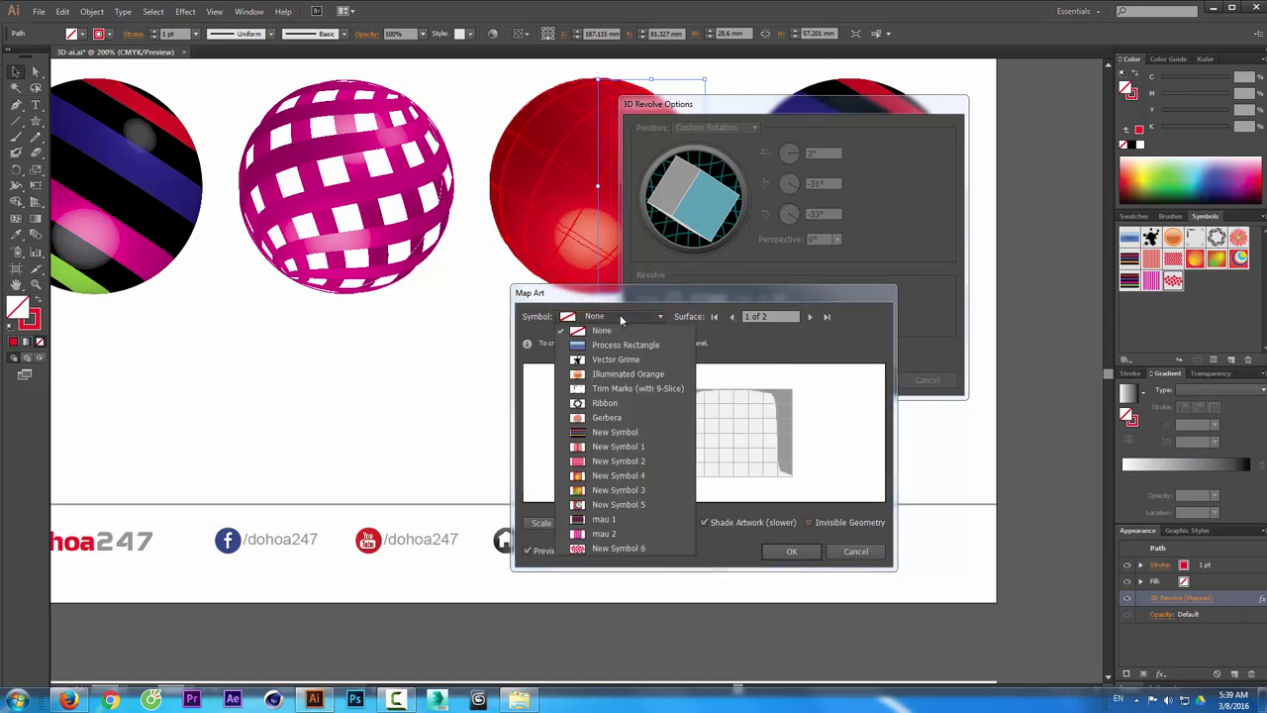
click(609, 547)
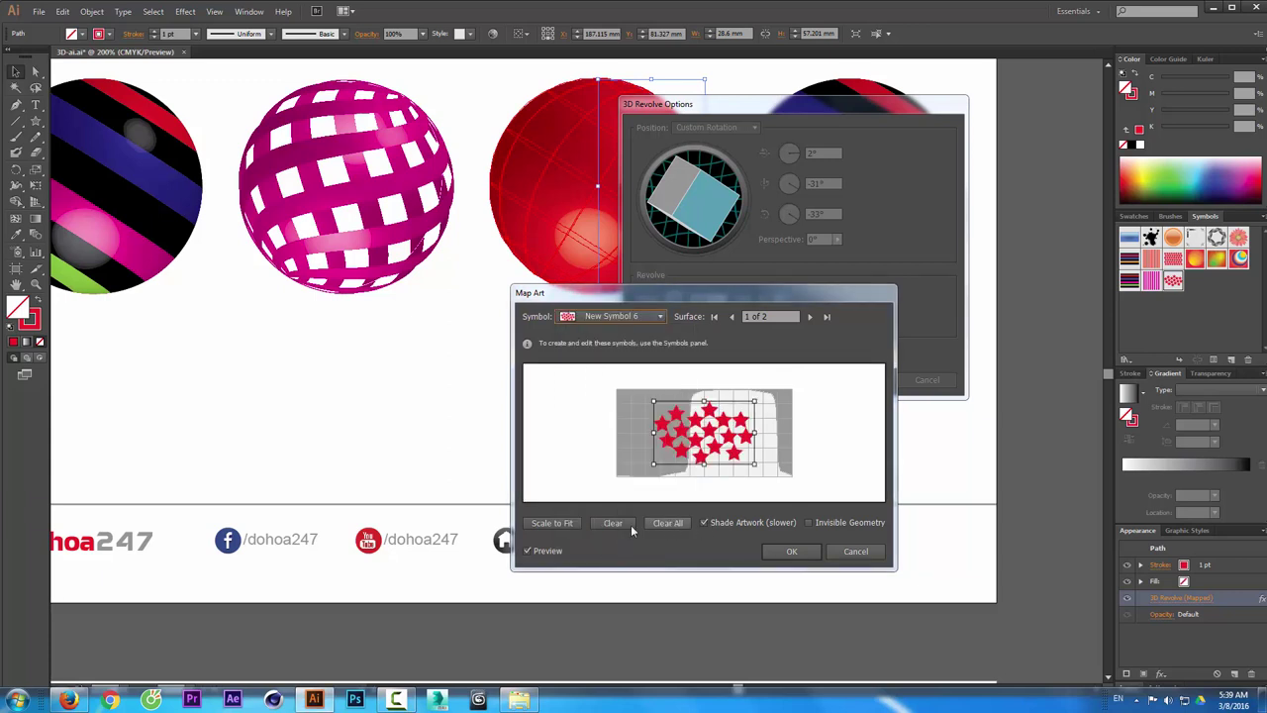
drag(752, 403, 803, 372)
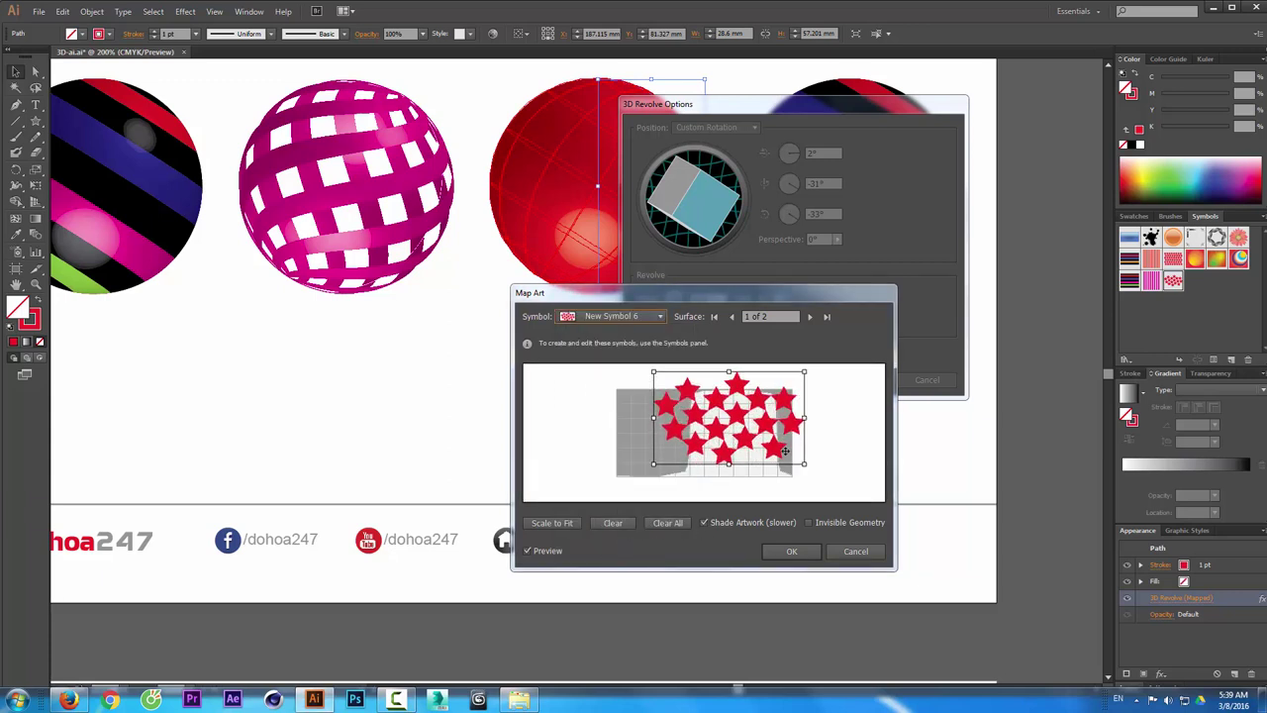
drag(804, 465, 809, 490)
click(808, 522)
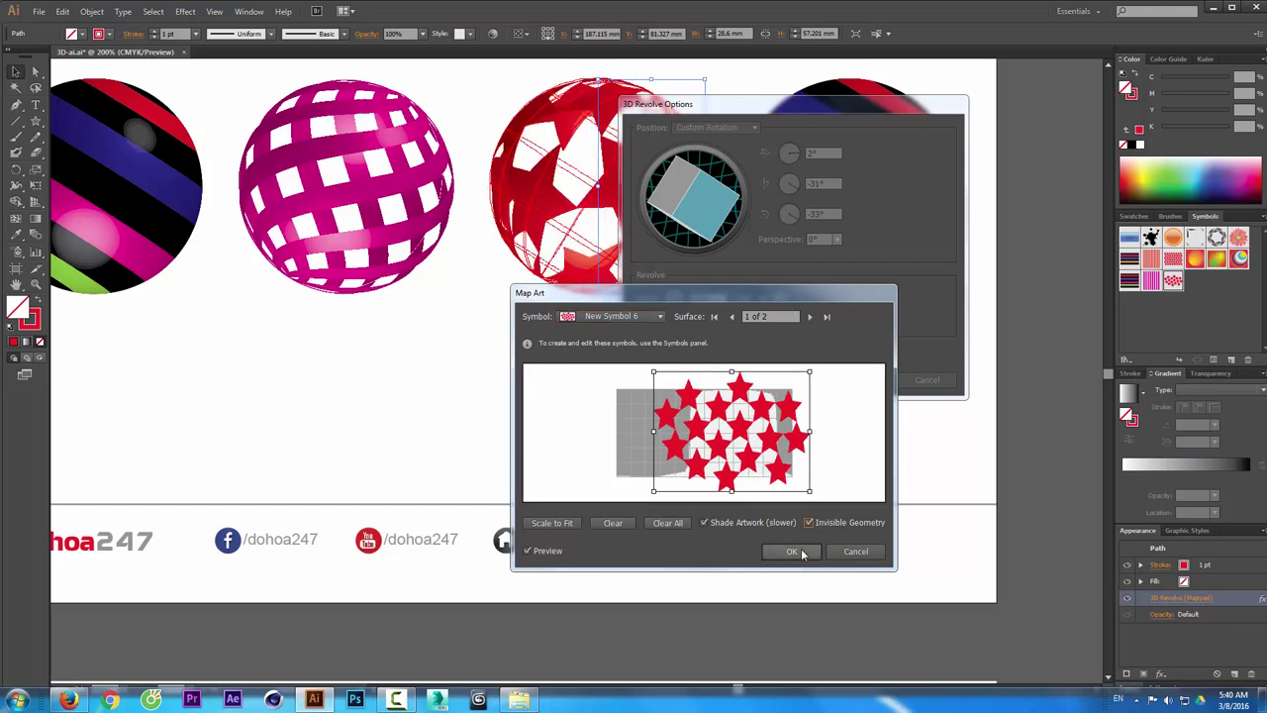
click(791, 550)
- Shrink the star artwork's bounding box in Map Art, then apply 3D Revolve for red stars on white
drag(752, 104, 955, 85)
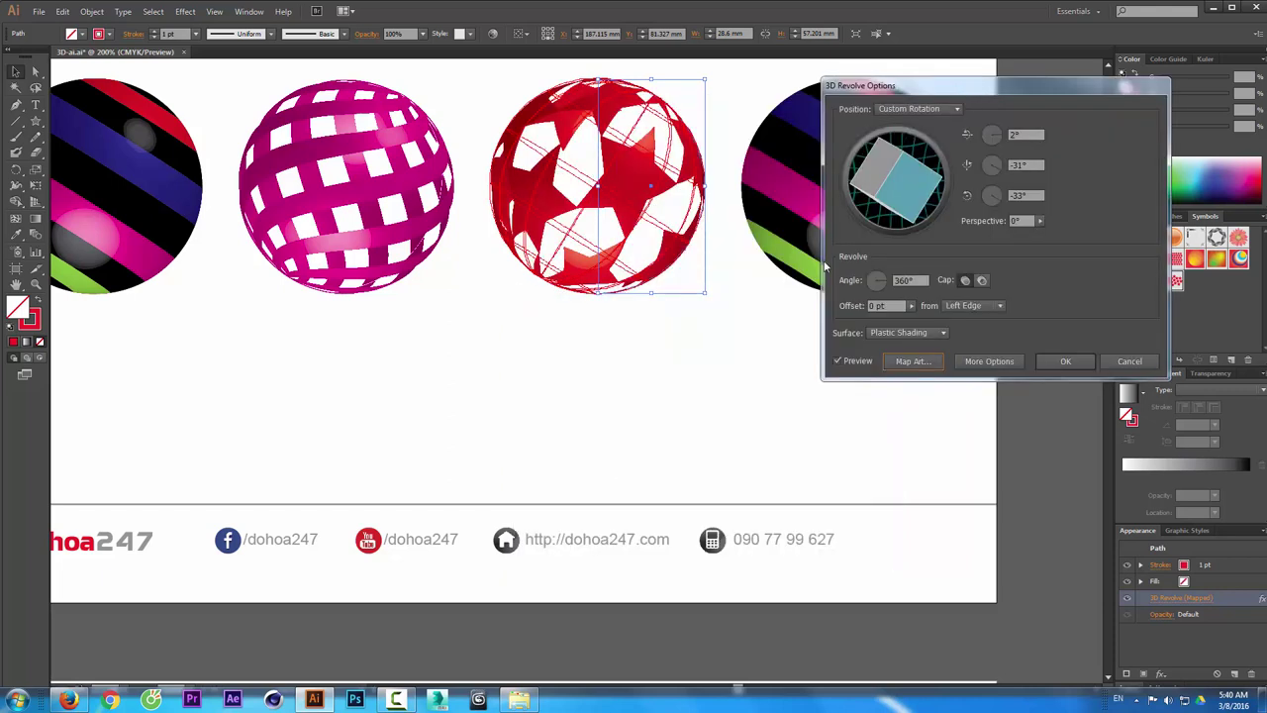
click(913, 361)
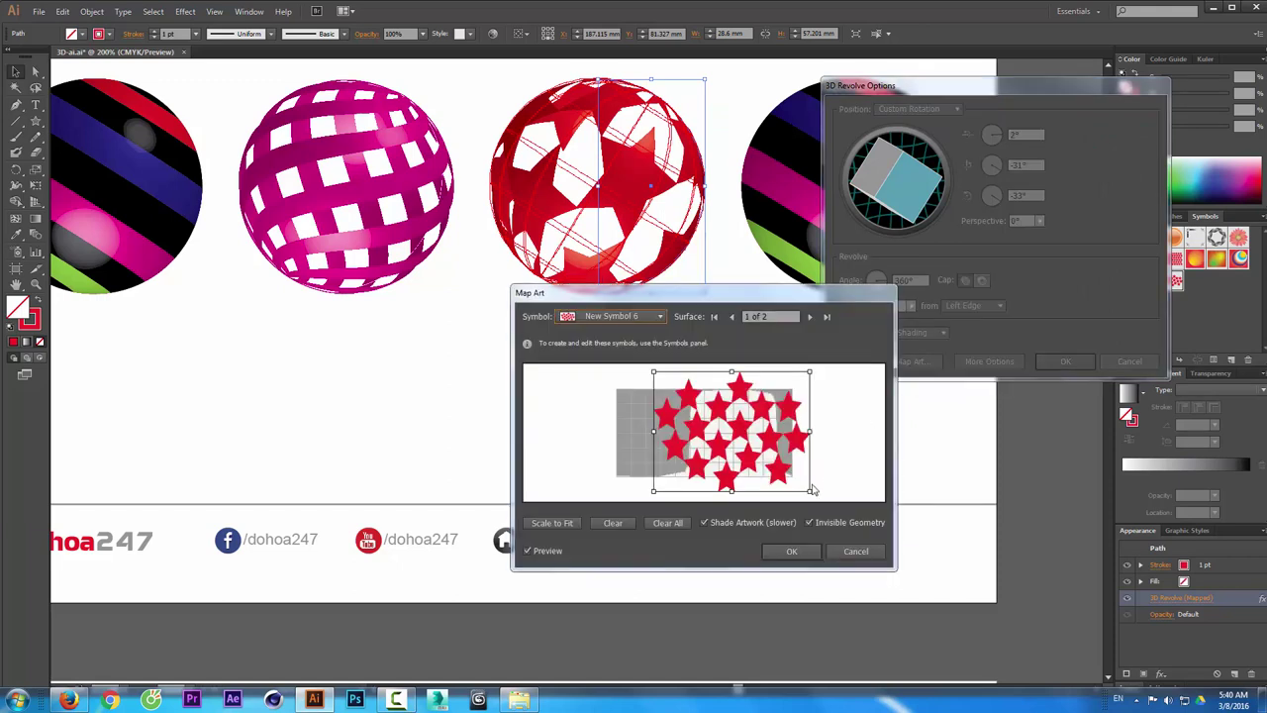
drag(733, 372, 733, 383)
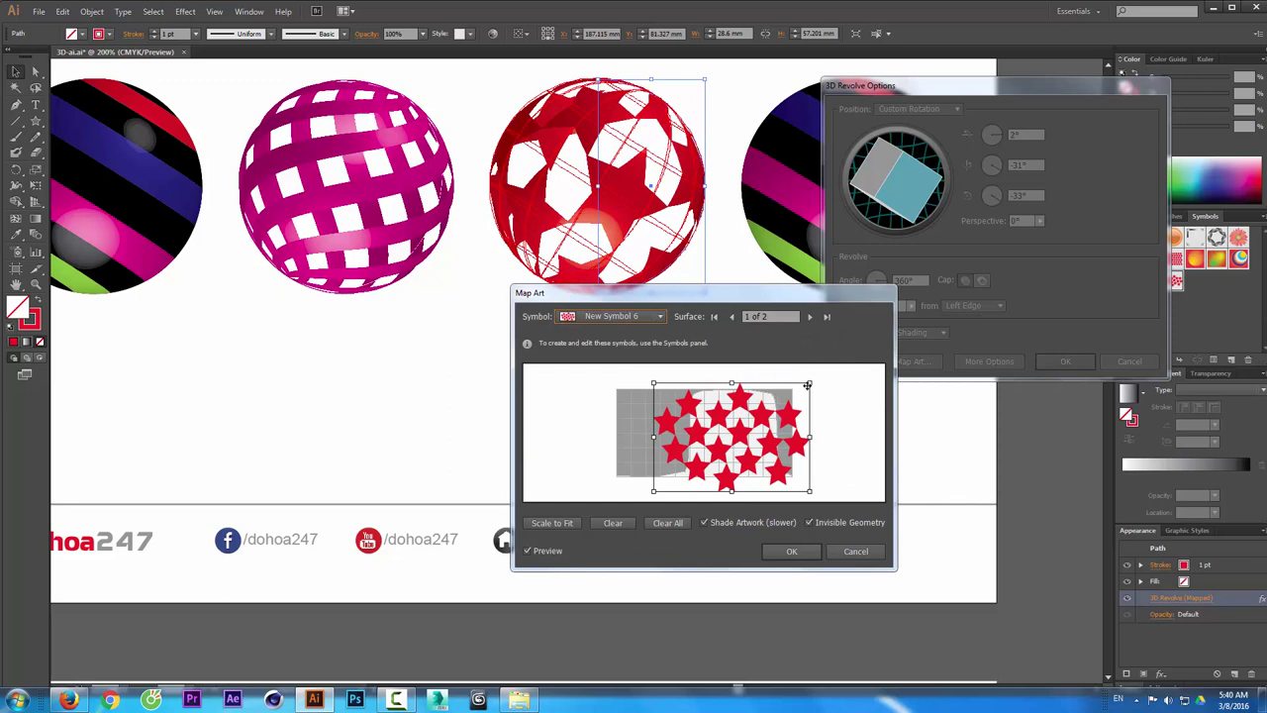
drag(808, 384, 789, 390)
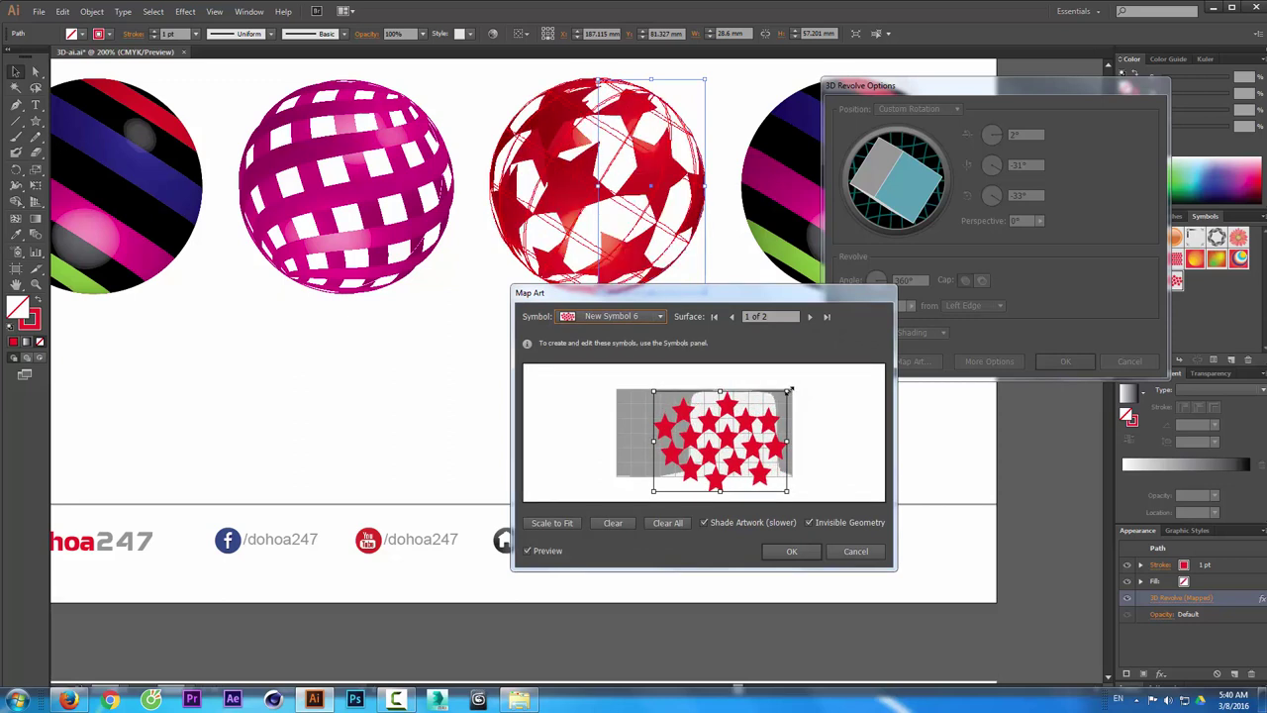
mouse_move(720, 492)
mouse_down()
mouse_move(719, 478)
mouse_move(802, 483)
mouse_up()
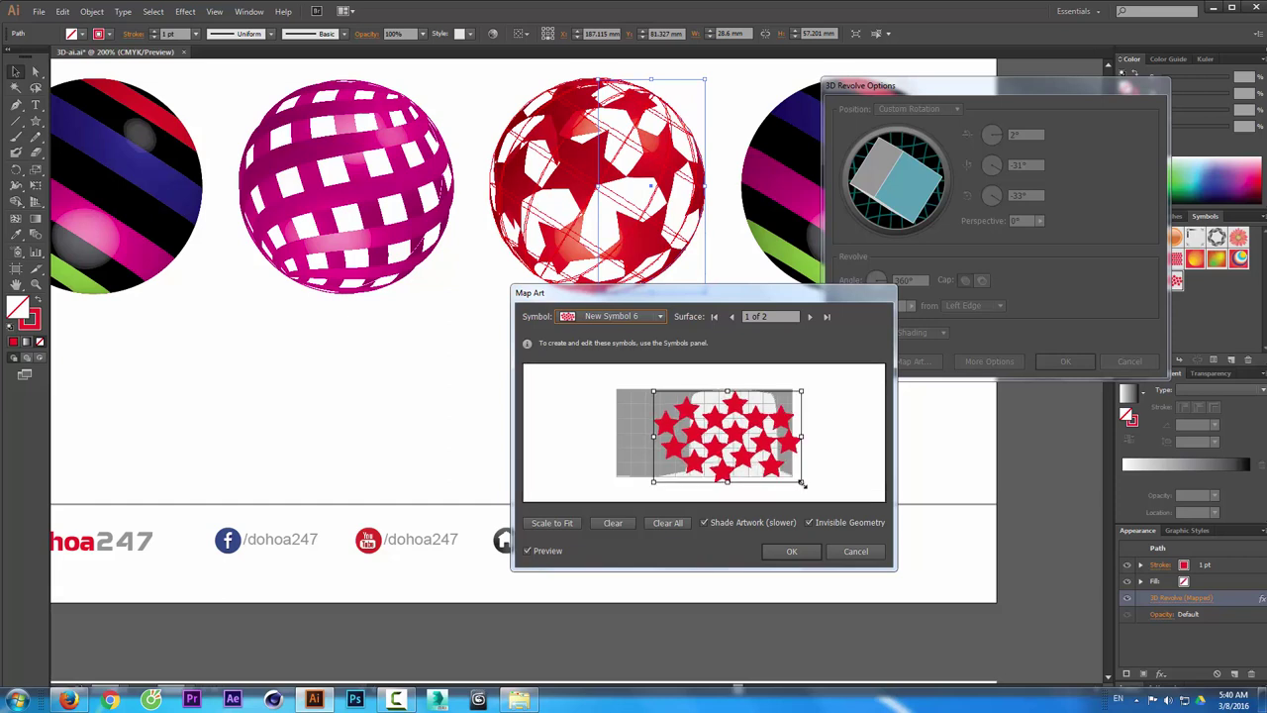
click(790, 551)
click(1049, 361)
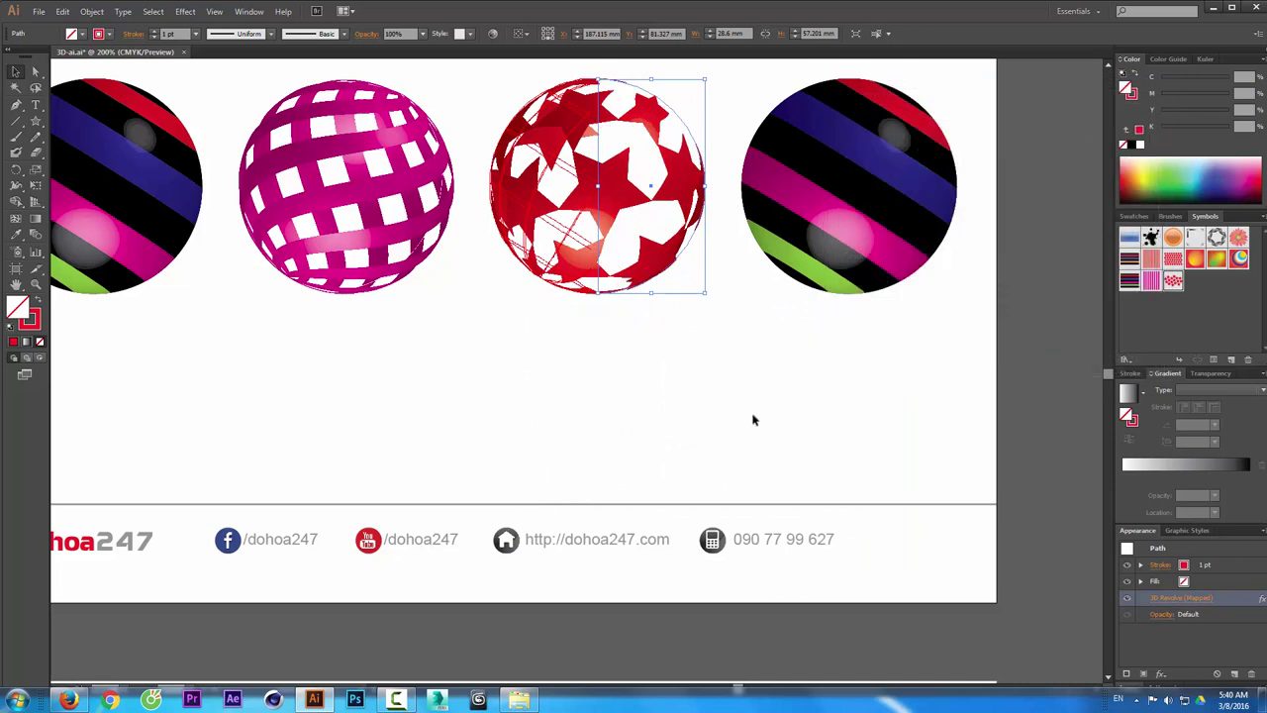
- Scroll the canvas down and zoom out to 100% to see all four spheres and the artboard
scroll(749, 419, down, 2)
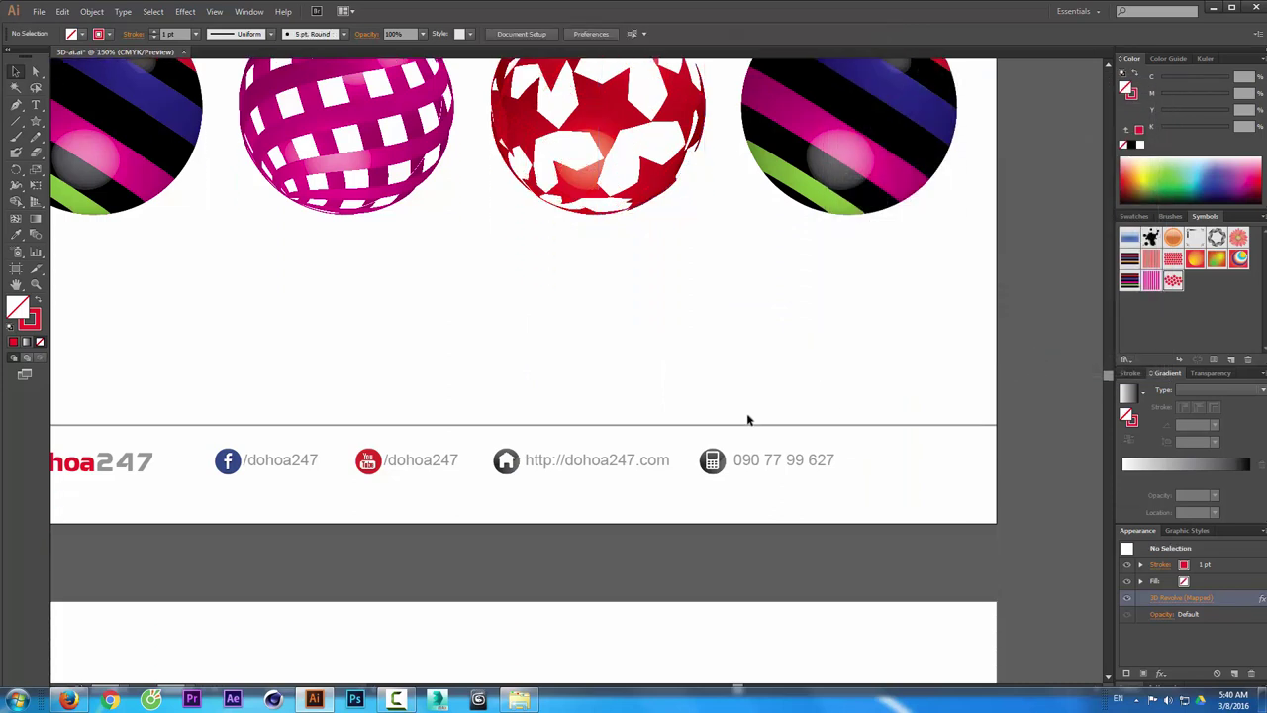
scroll(748, 420, down, 2)
scroll(748, 419, down, 1)
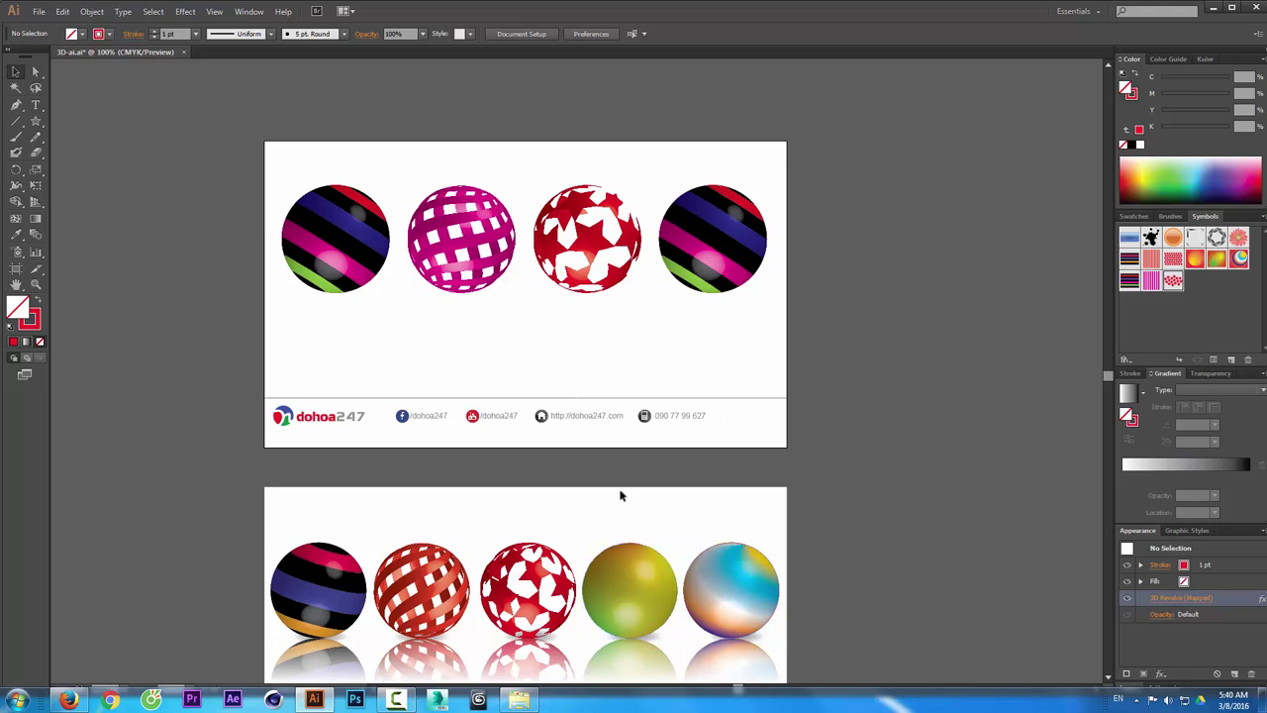
- Zoom in on the upper row of spheres and draw a rectangle below them
scroll(870, 374, up, 1)
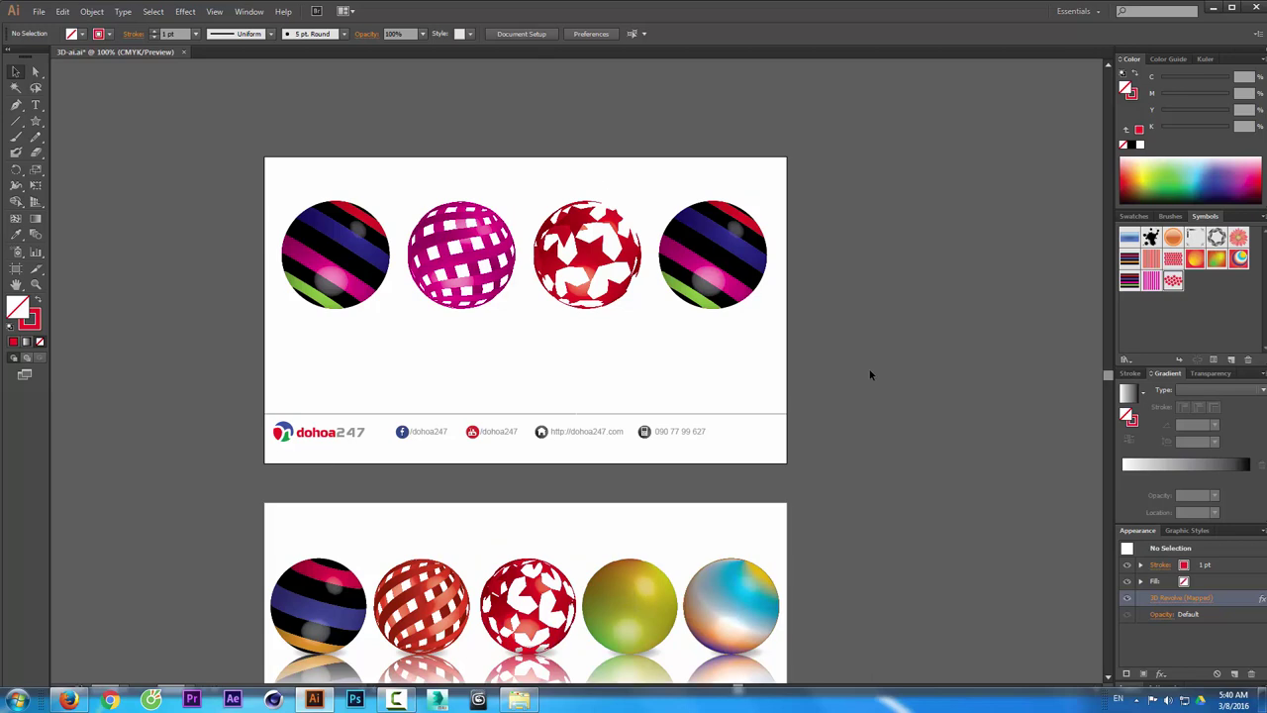
scroll(870, 374, up, 2)
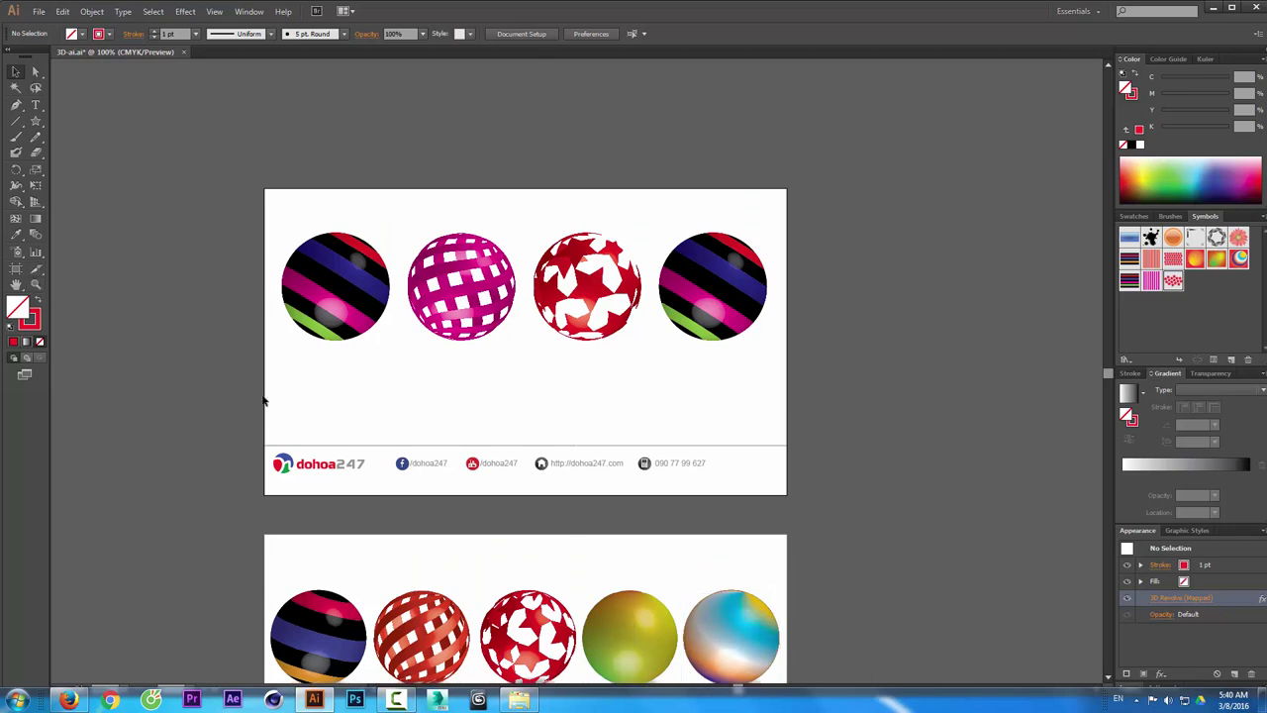
click(35, 284)
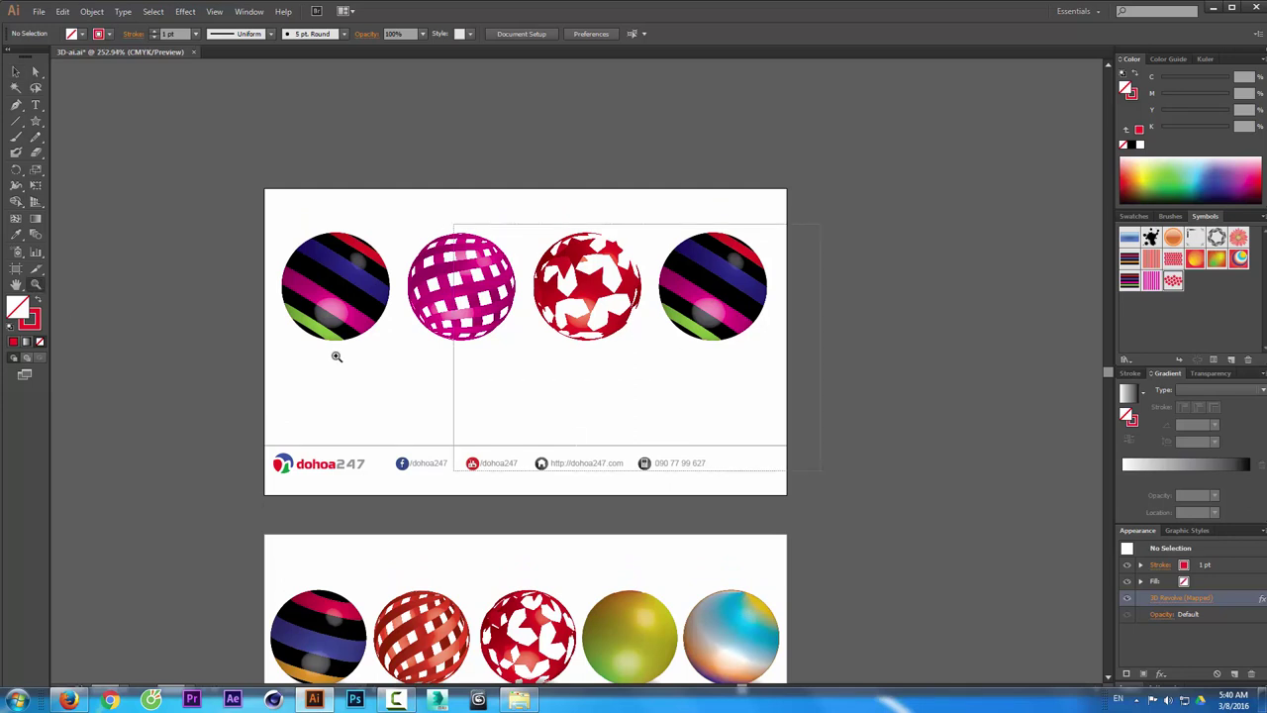
drag(453, 226, 785, 471)
drag(36, 120, 99, 120)
mouse_move(537, 407)
mouse_down()
mouse_move(768, 531)
mouse_move(854, 613)
mouse_up()
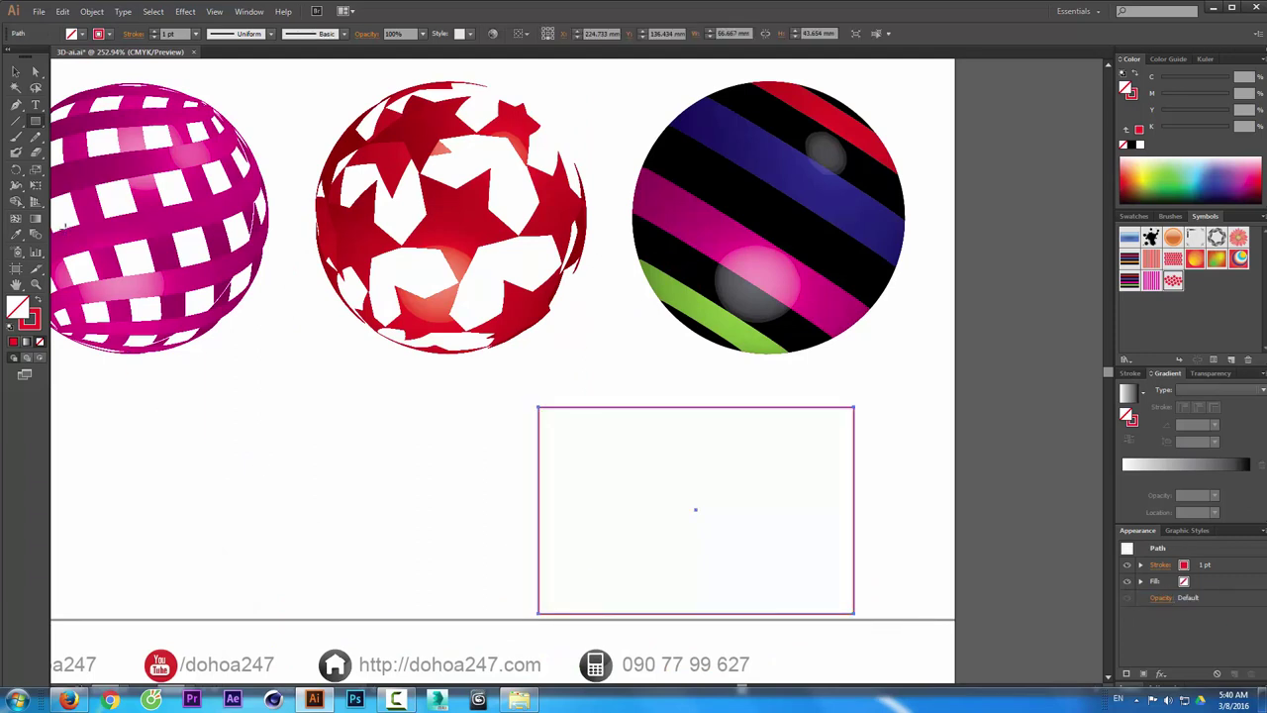
- Fill the rectangle with solid red and add a first gradient mesh point
click(15, 72)
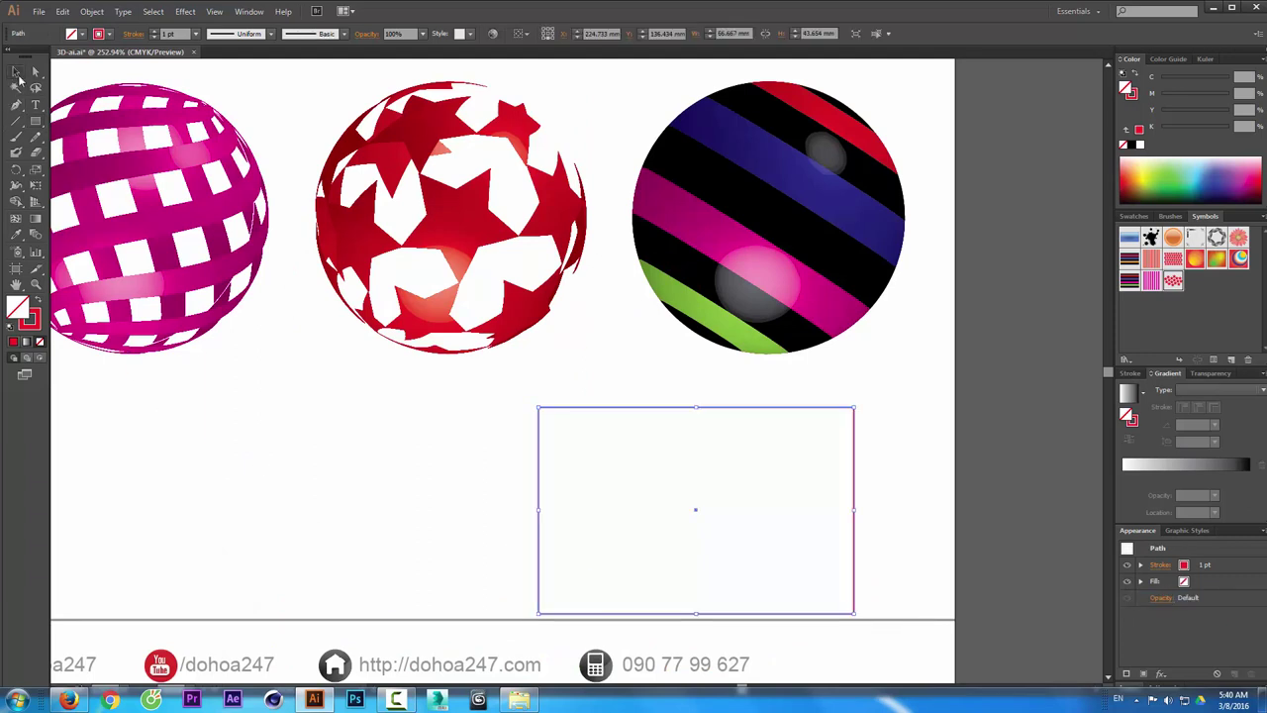
click(35, 300)
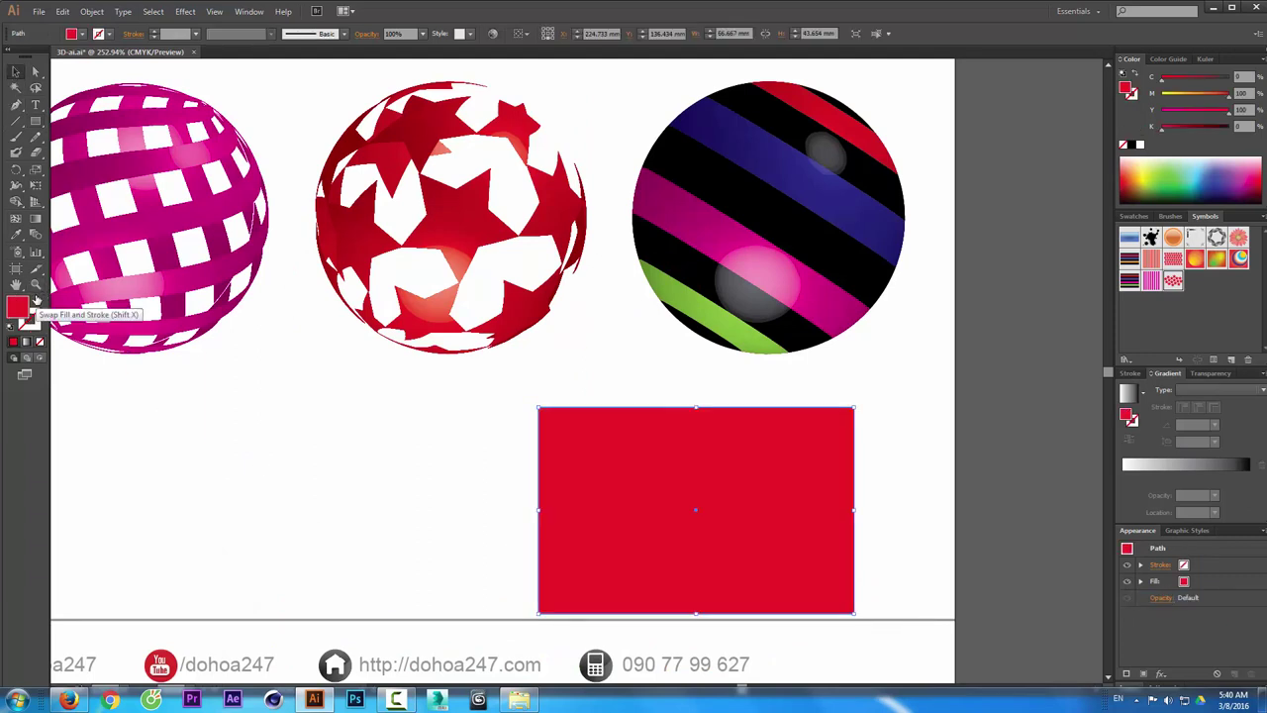
click(15, 218)
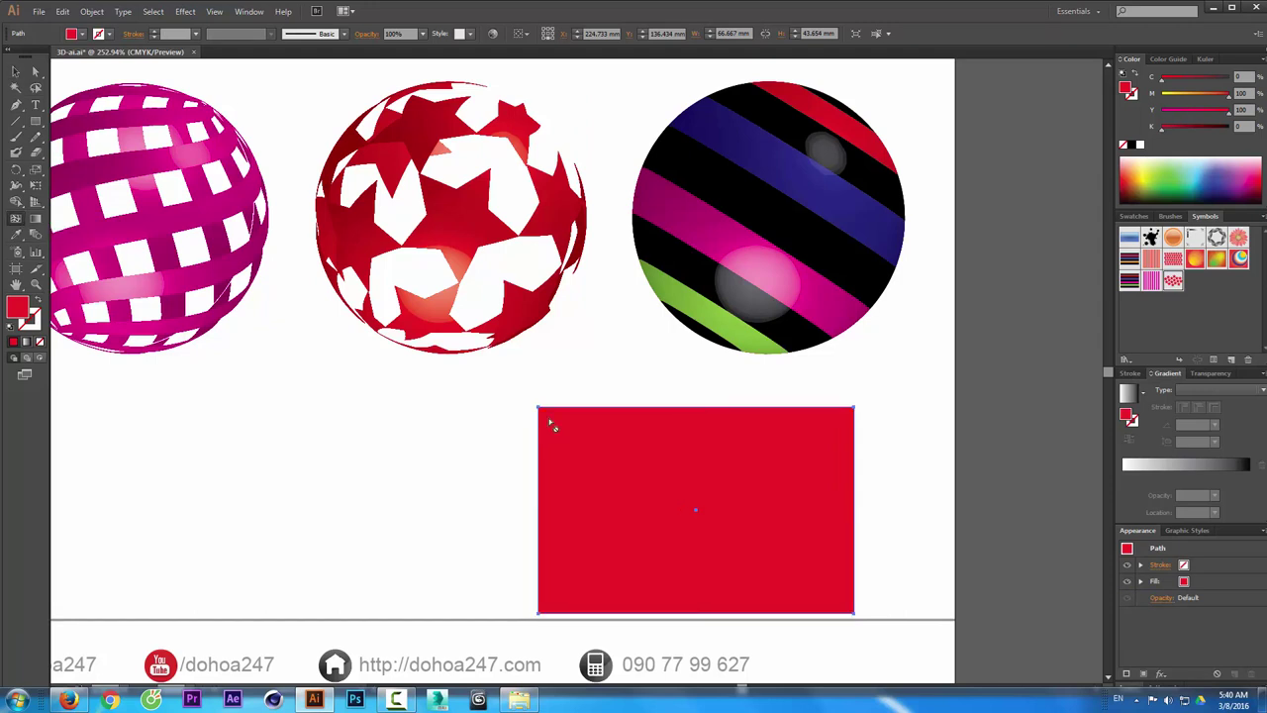
click(762, 462)
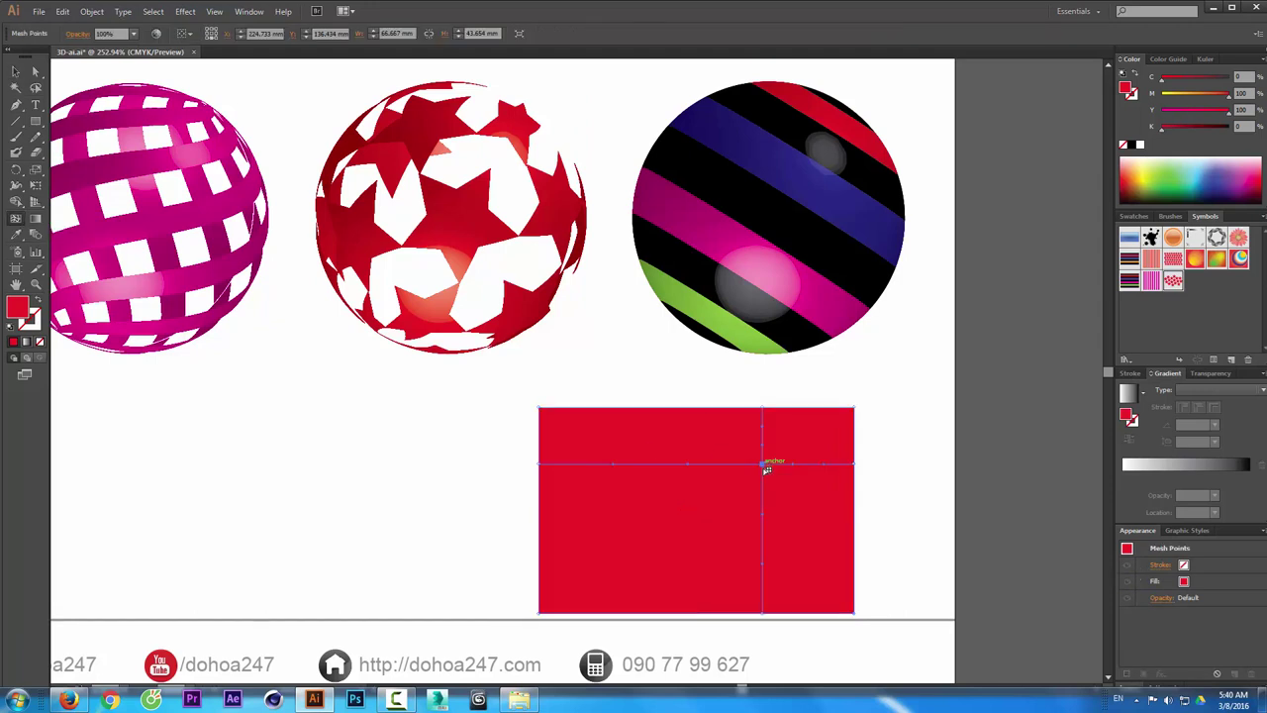
- Add mesh points and colour them orange, yellow and light cyan across the red rectangle
click(1191, 95)
click(663, 549)
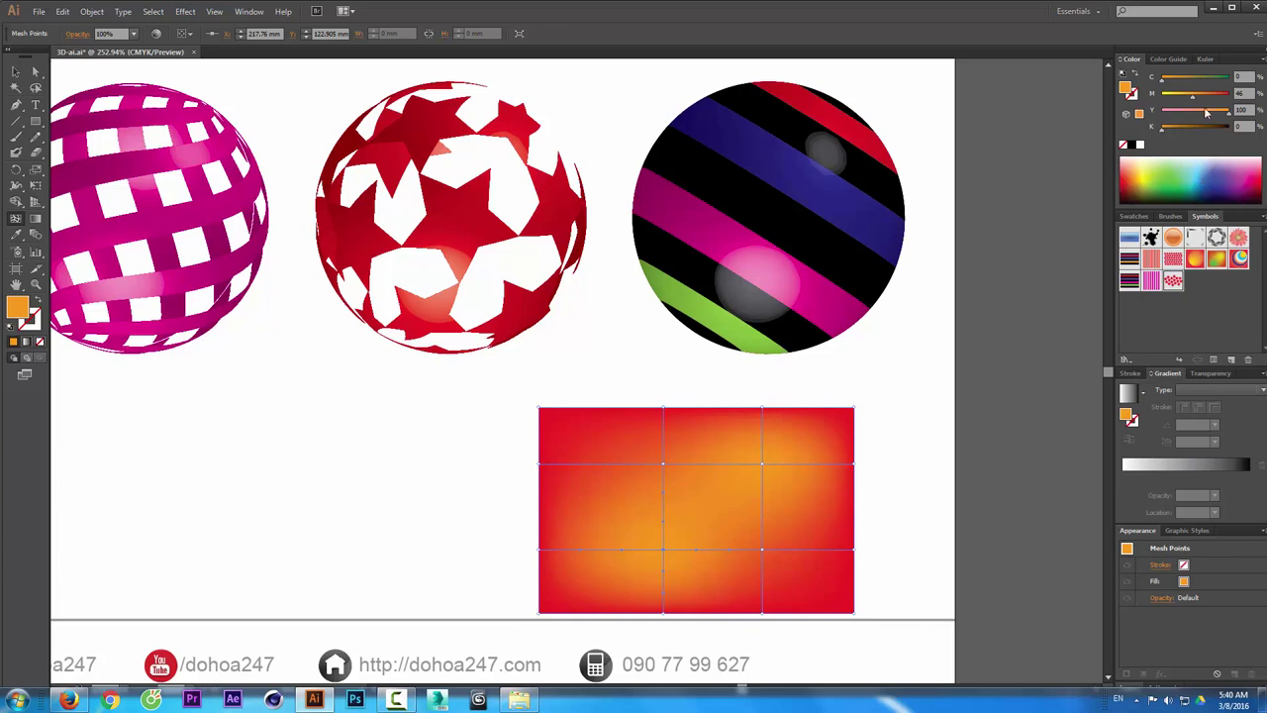
drag(1190, 78, 1161, 96)
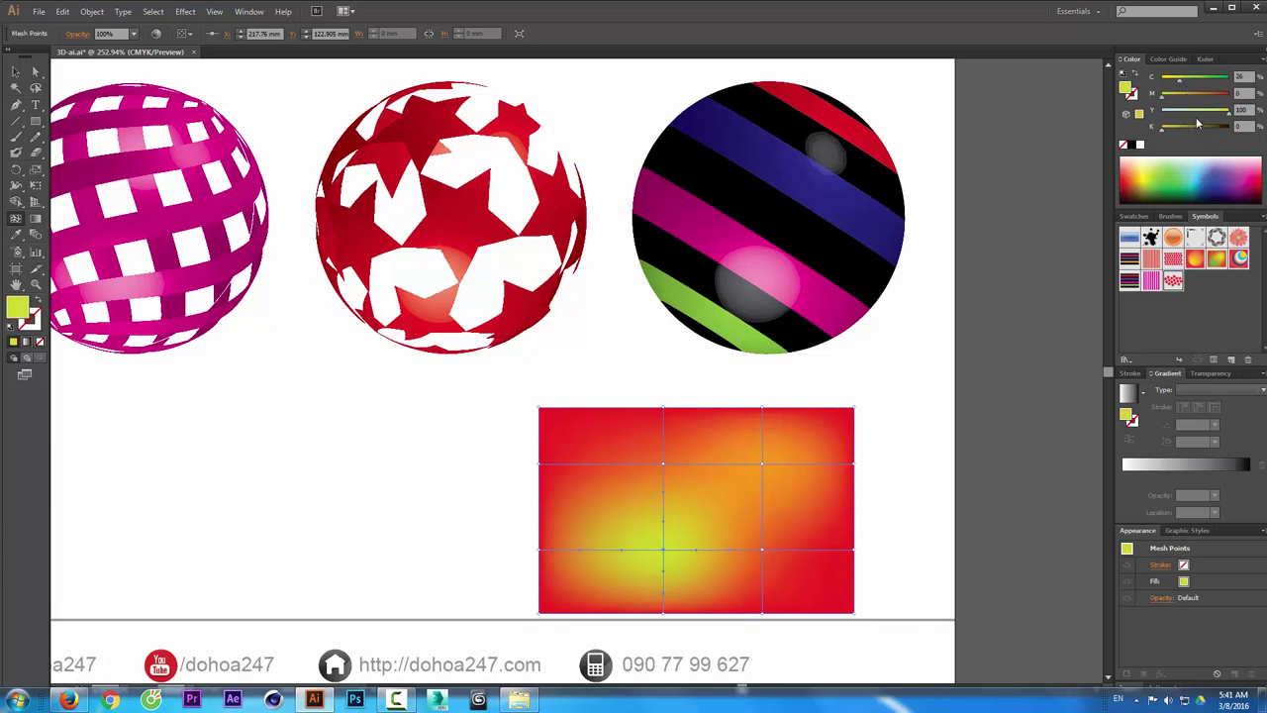
mouse_move(1196, 111)
mouse_down()
mouse_move(1163, 111)
mouse_move(1182, 111)
mouse_up()
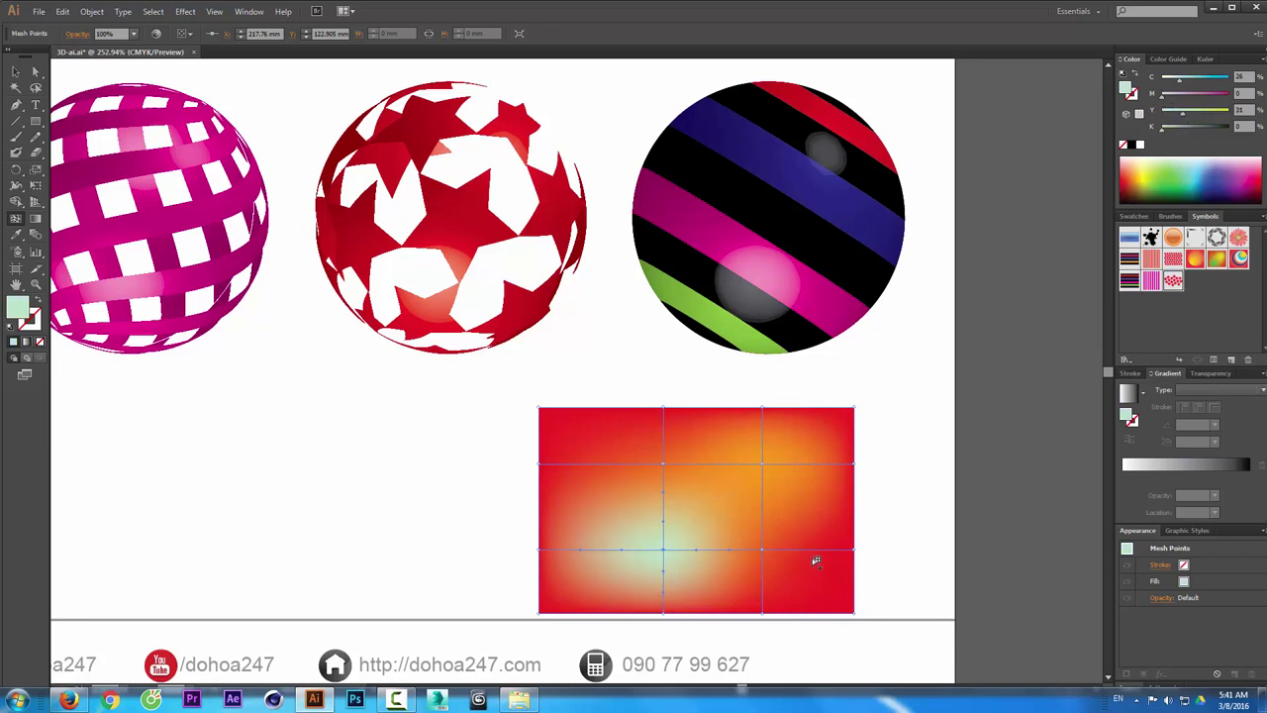
click(853, 612)
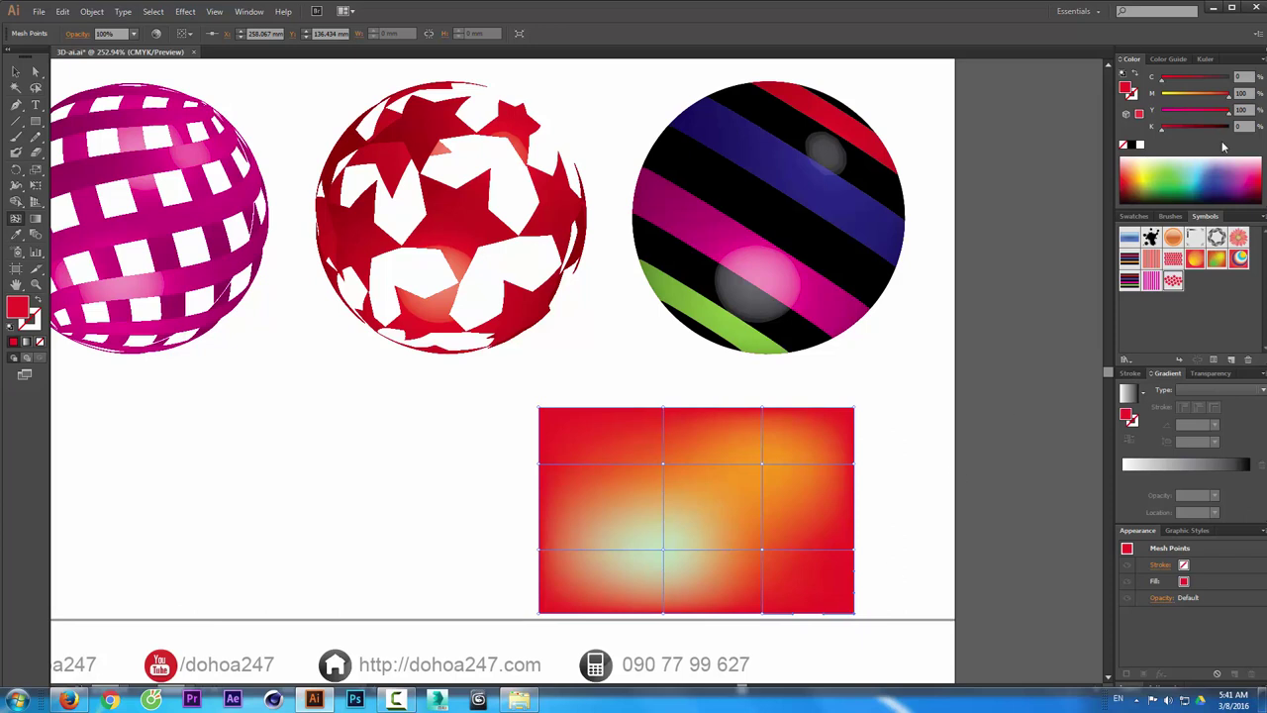
drag(1225, 97, 1161, 96)
click(1183, 115)
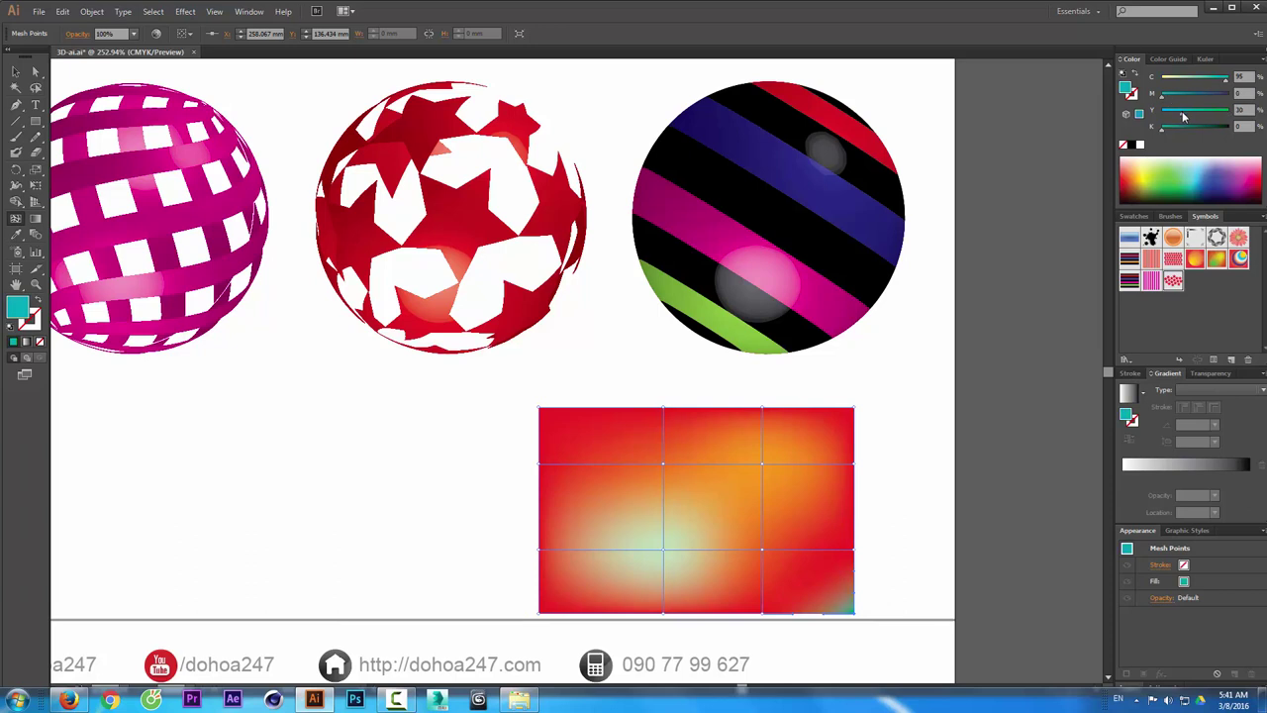
click(594, 436)
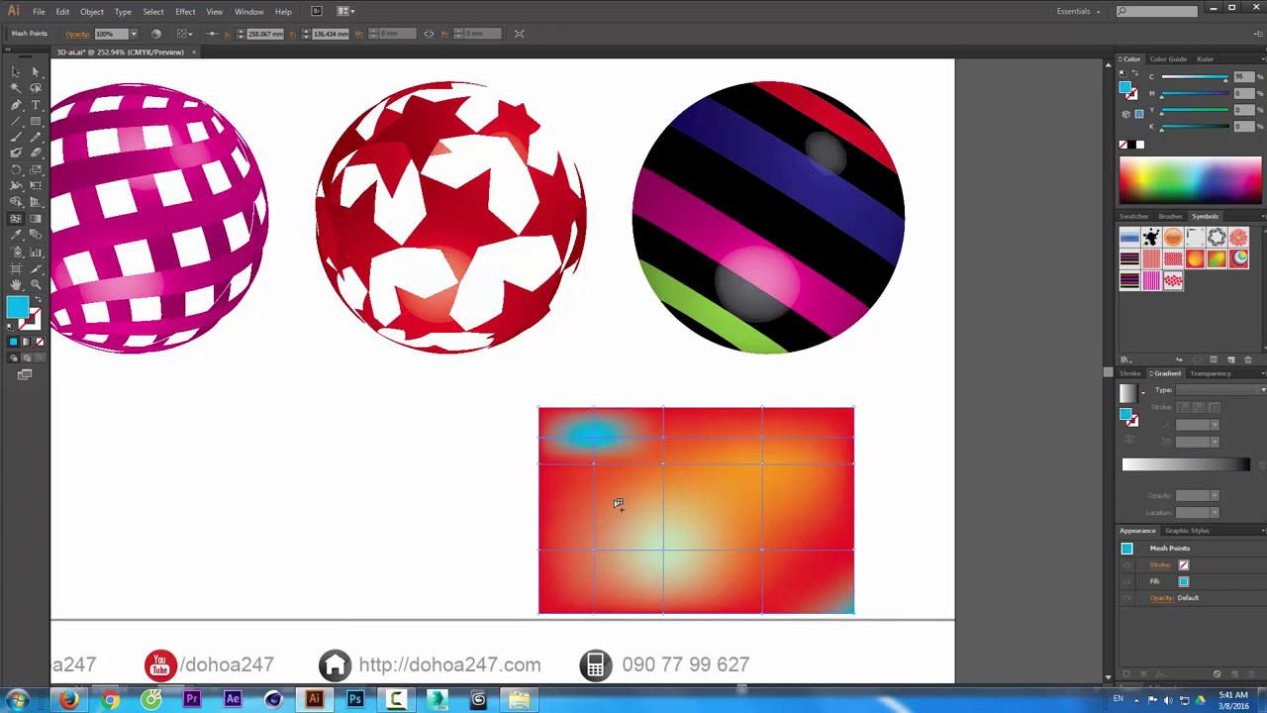
- Save the mesh rectangle as a new symbol named 'mau 4'
click(22, 73)
click(345, 510)
drag(741, 508, 1188, 306)
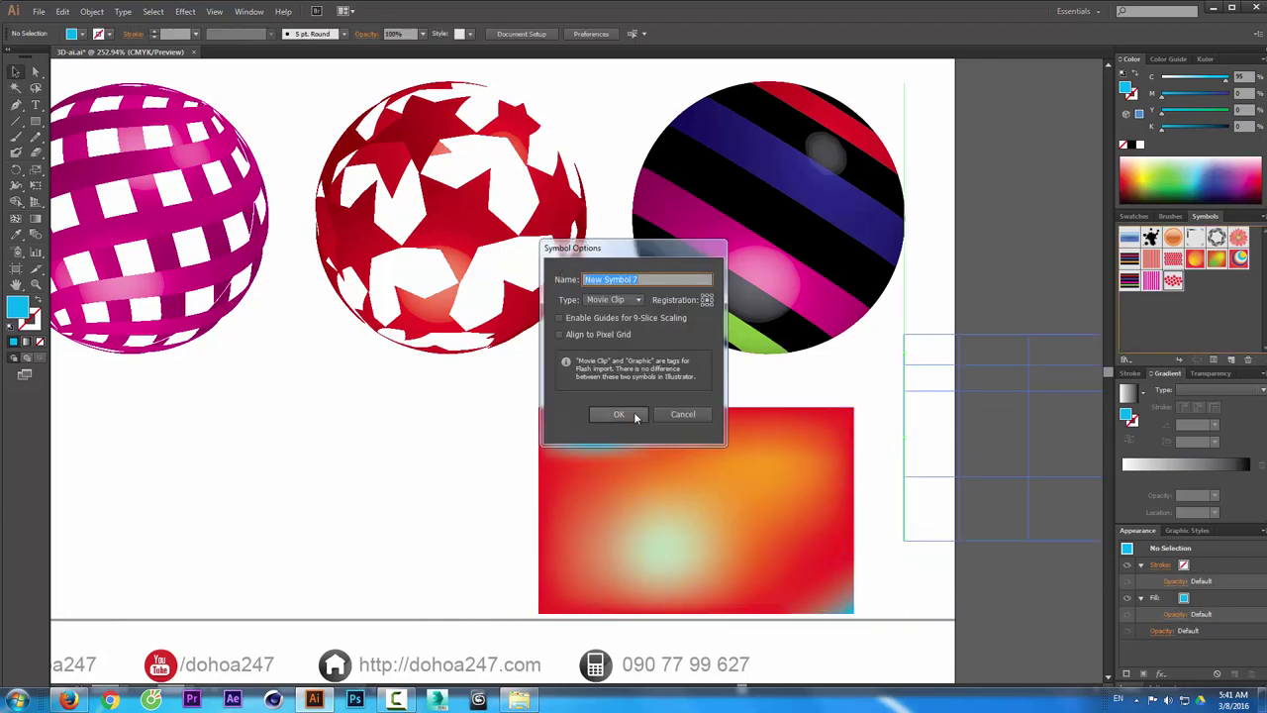
text(mau 4)
click(636, 415)
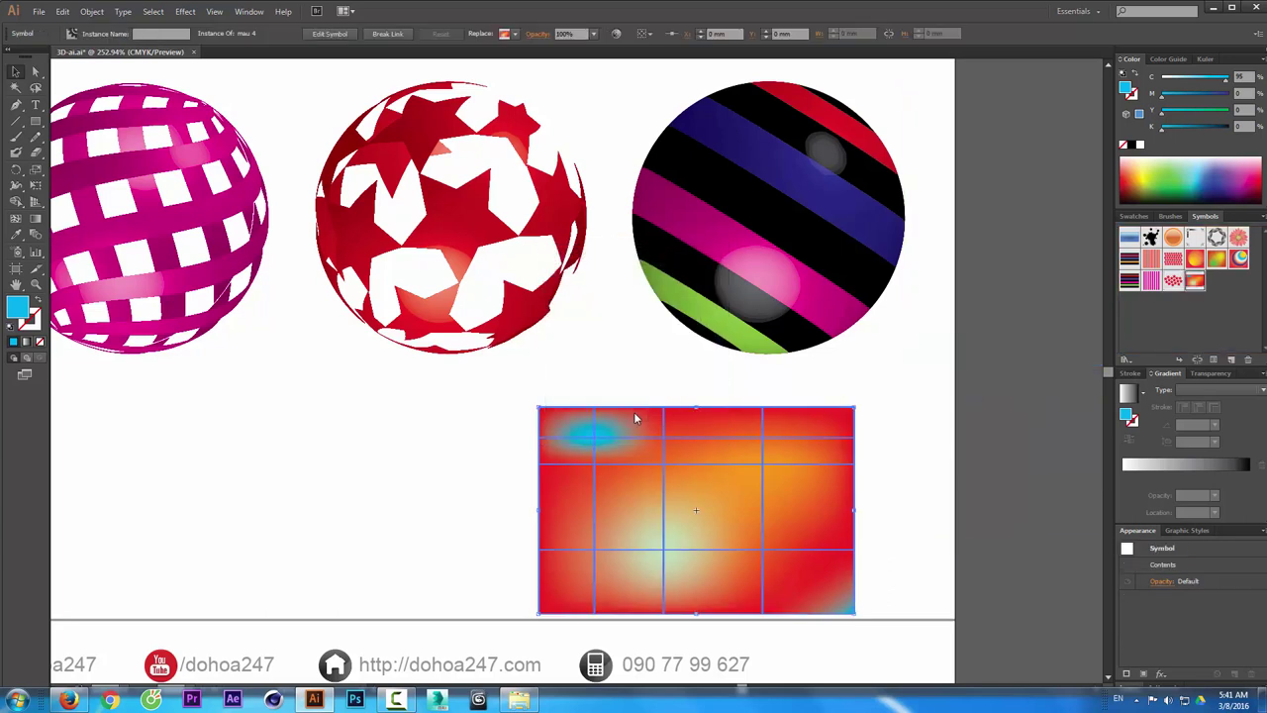
- Delete the mau 4 symbol instance from the artboard
click(640, 370)
click(755, 535)
key(Delete)
click(837, 334)
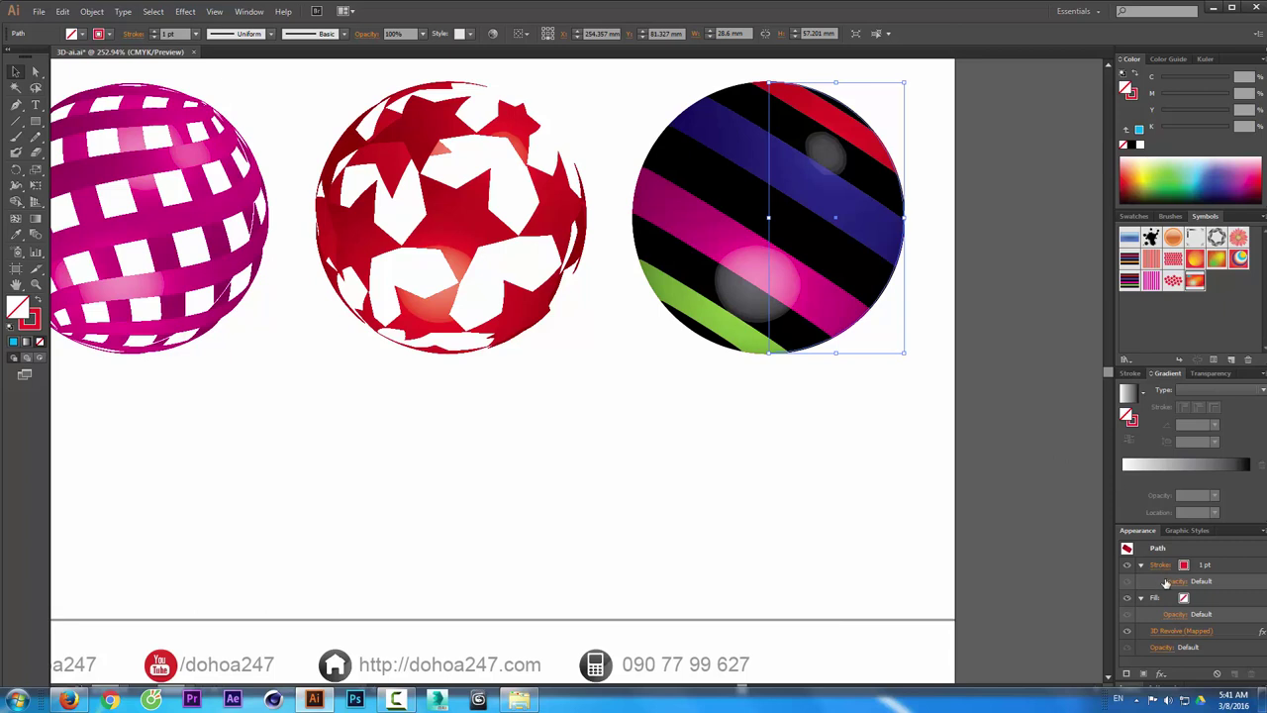
- Replace the sphere's mapped art with mau 4, scaled to fit with invisible geometry
click(1180, 631)
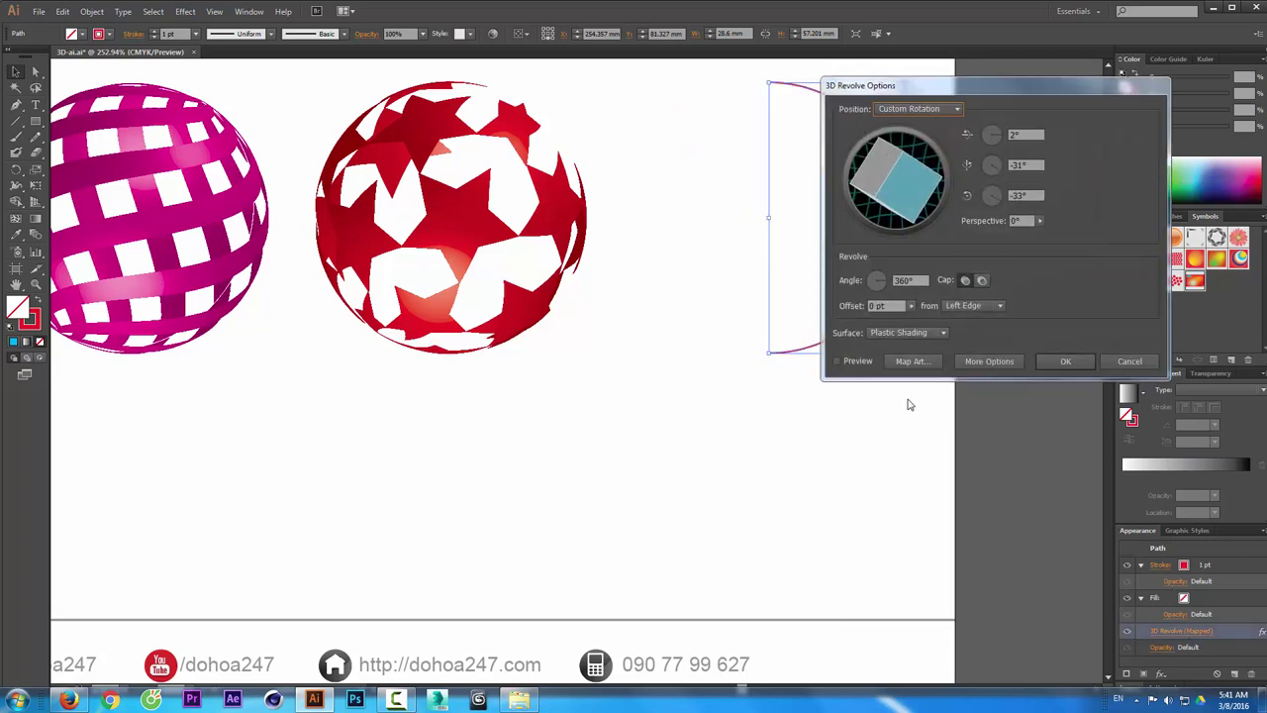
click(857, 361)
click(908, 362)
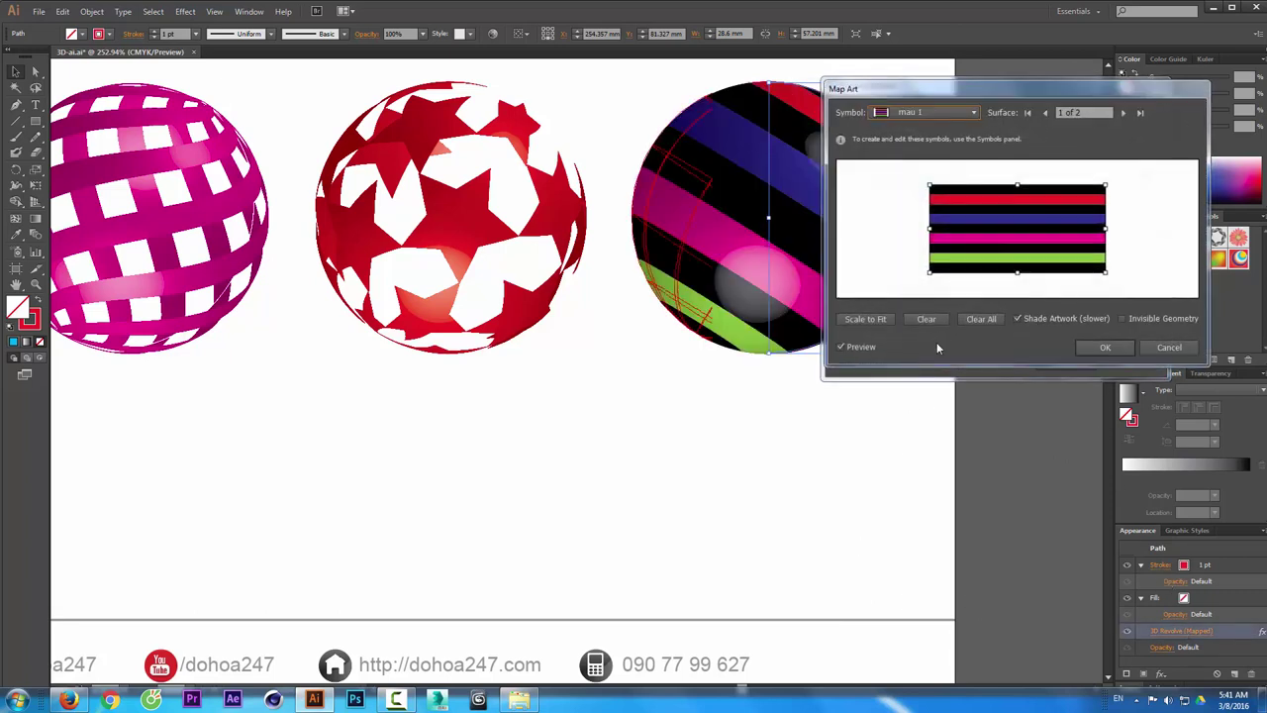
click(968, 320)
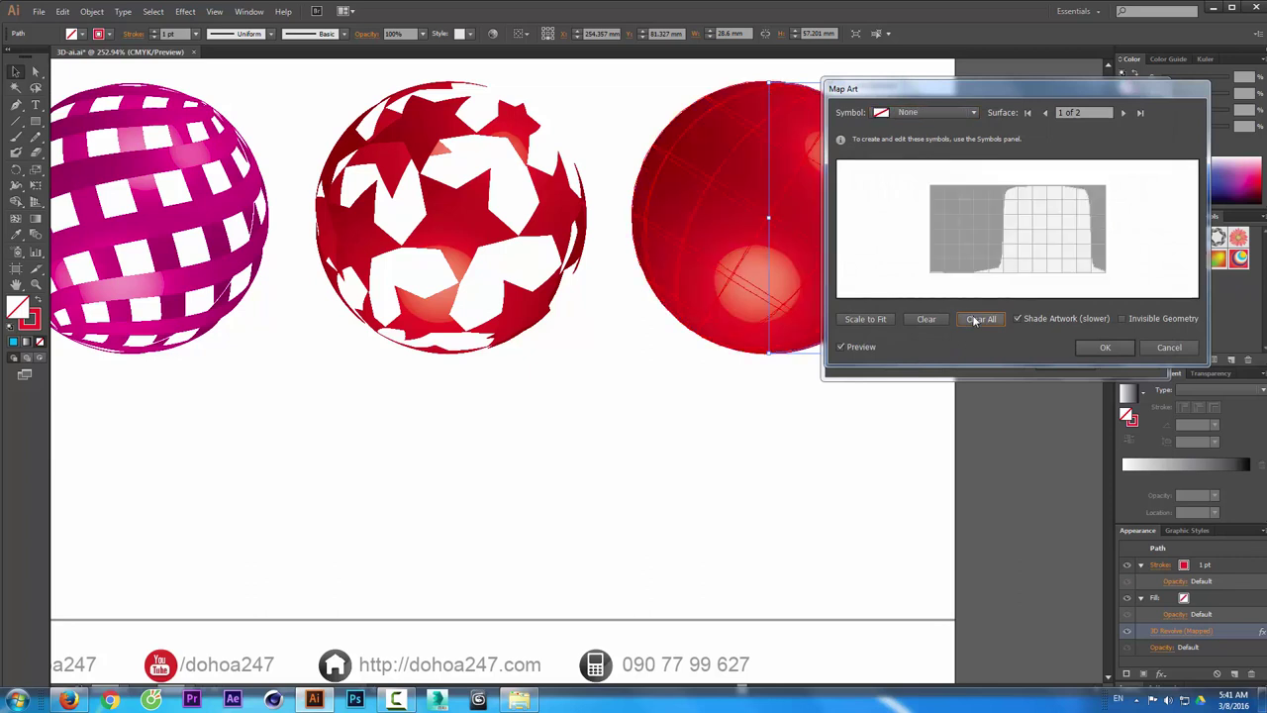
click(943, 111)
click(918, 362)
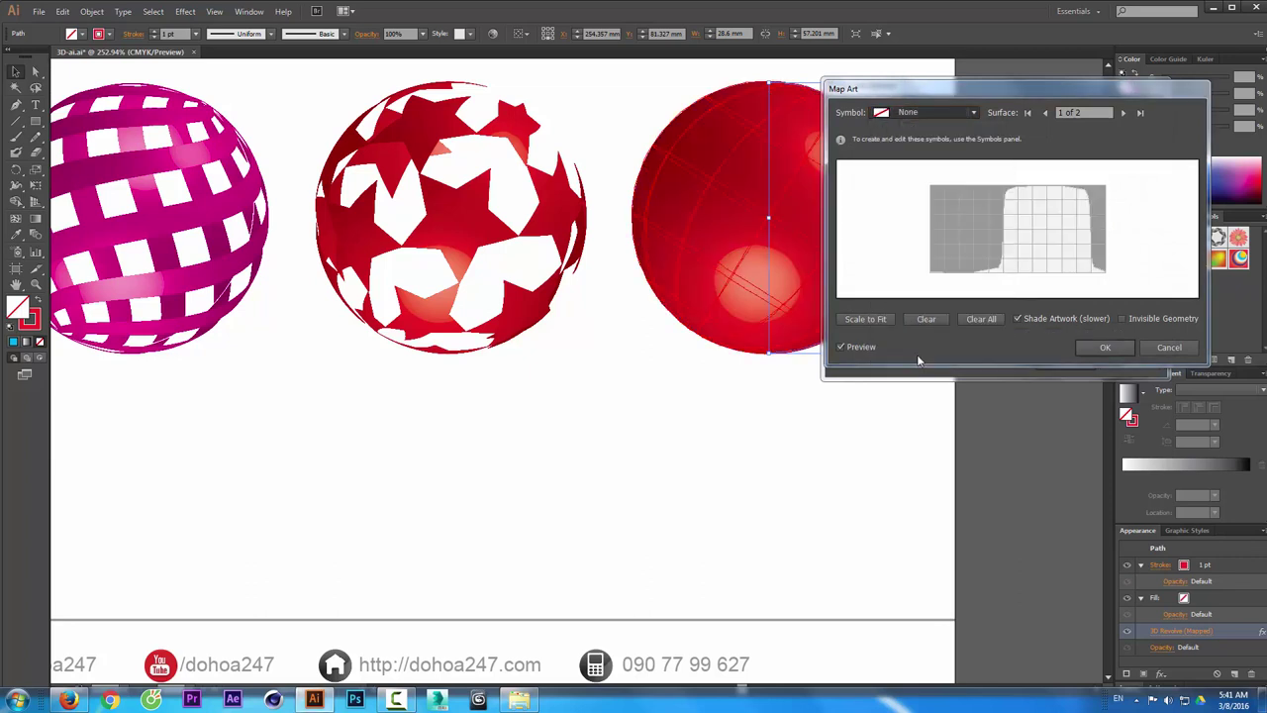
click(878, 321)
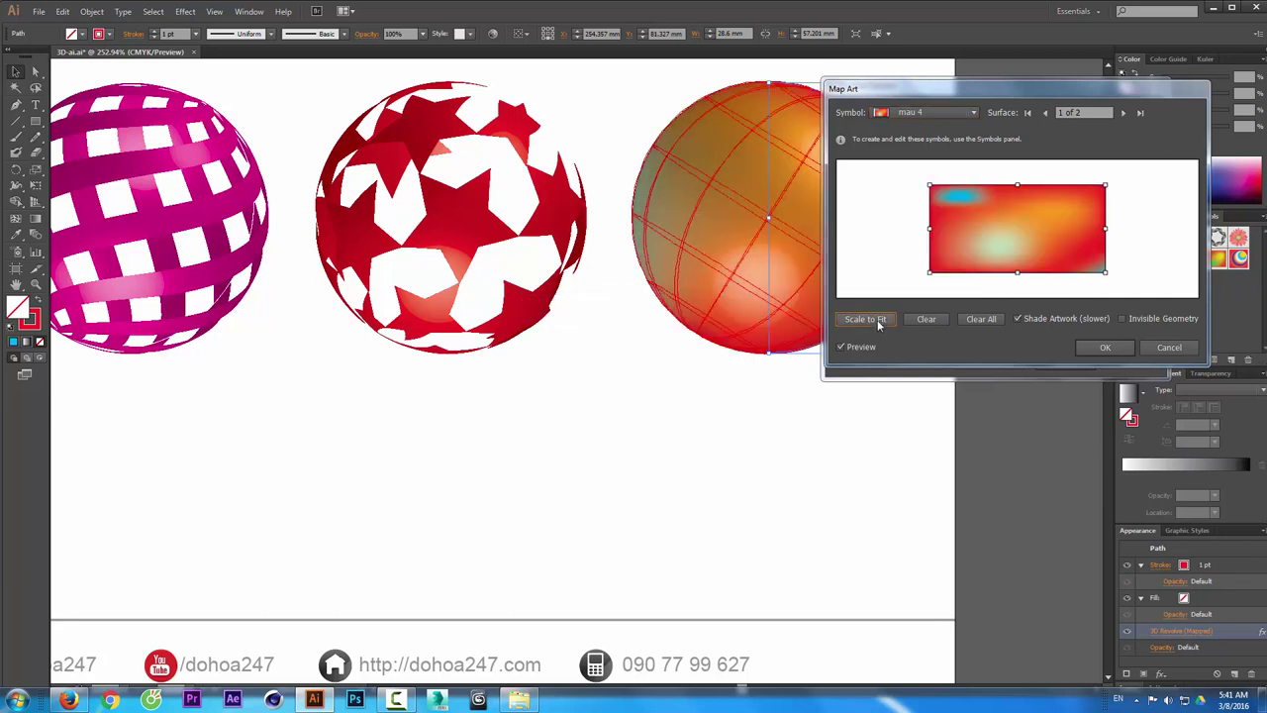
click(1123, 318)
click(1099, 346)
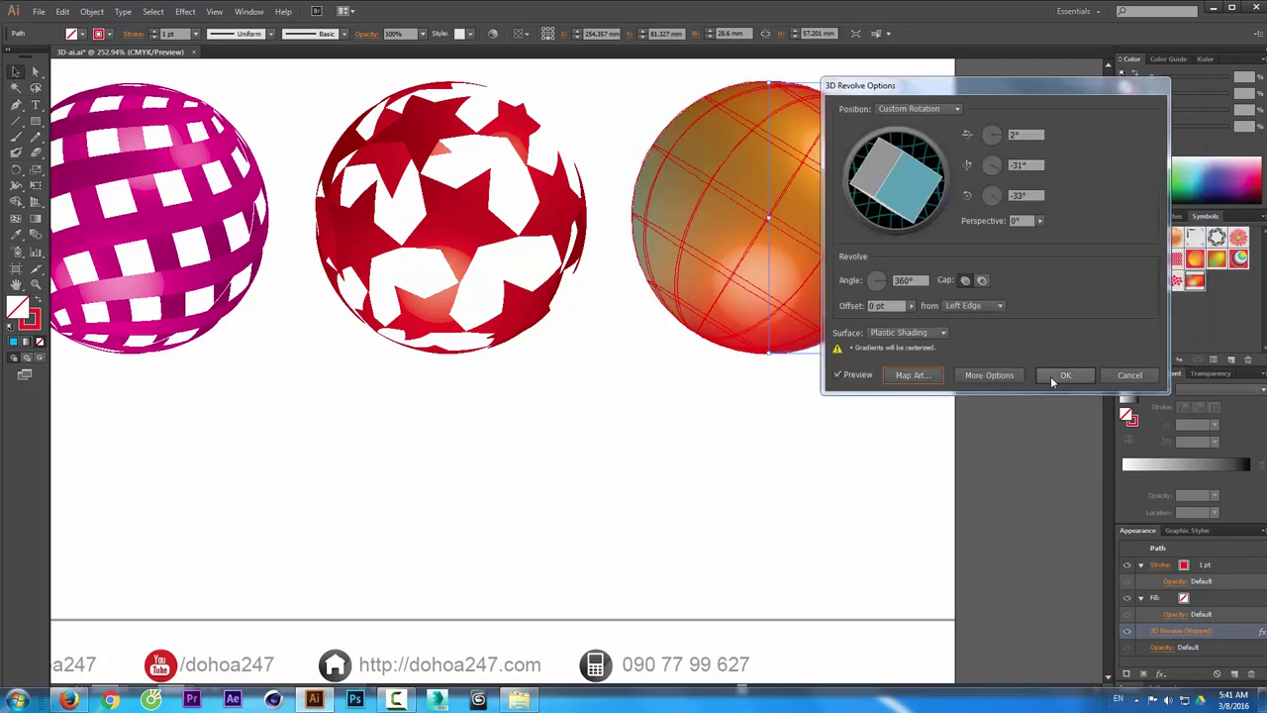
click(1051, 378)
click(902, 433)
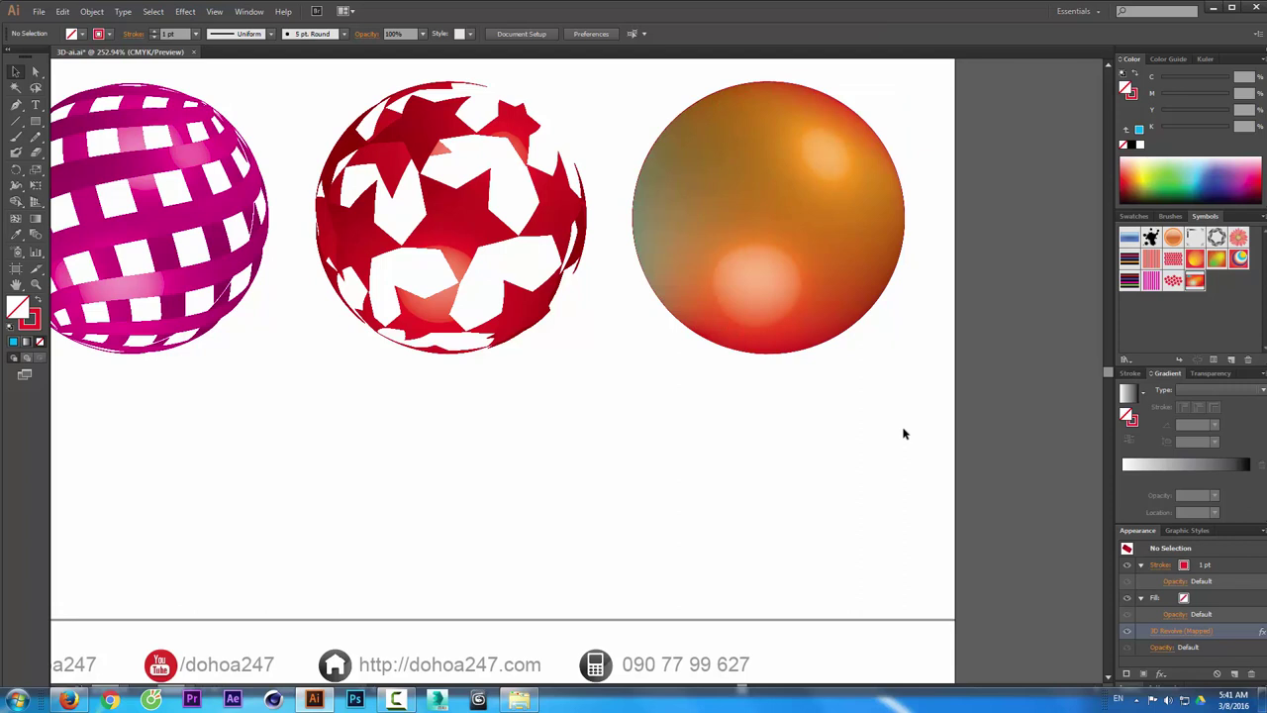
key(ctrl+minus)
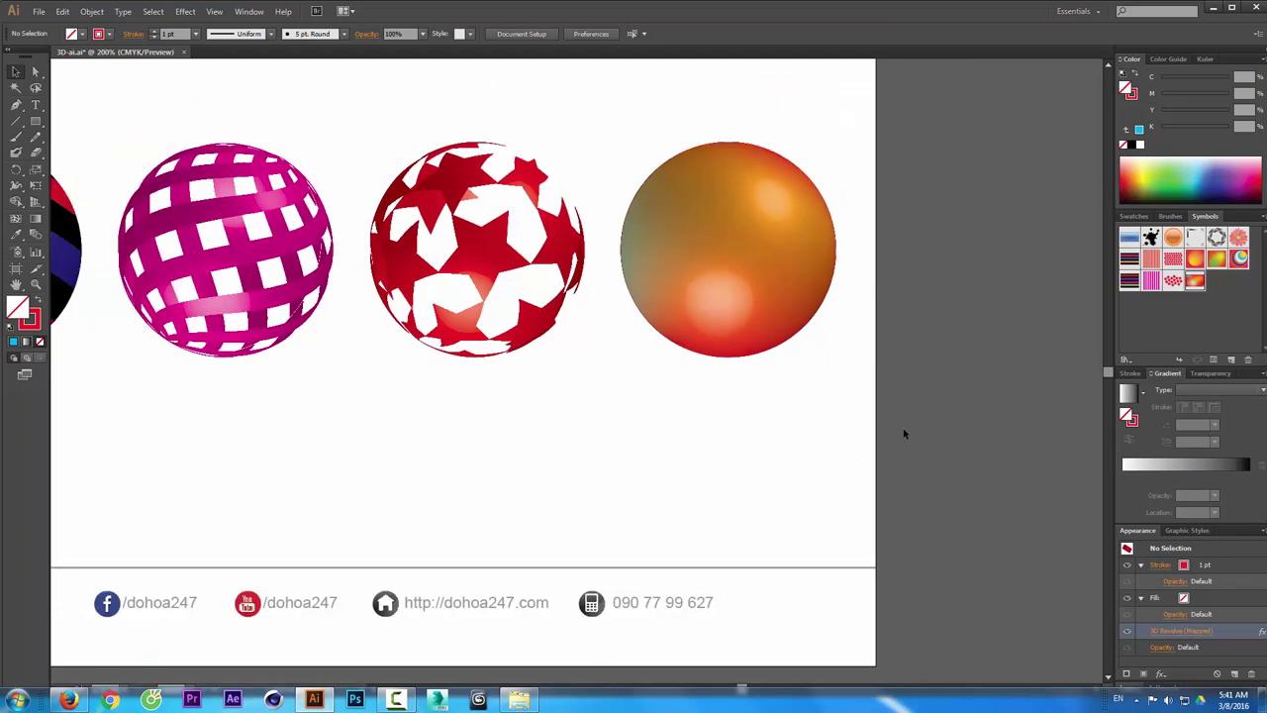
key(ctrl+minus)
key(ctrl+minus)
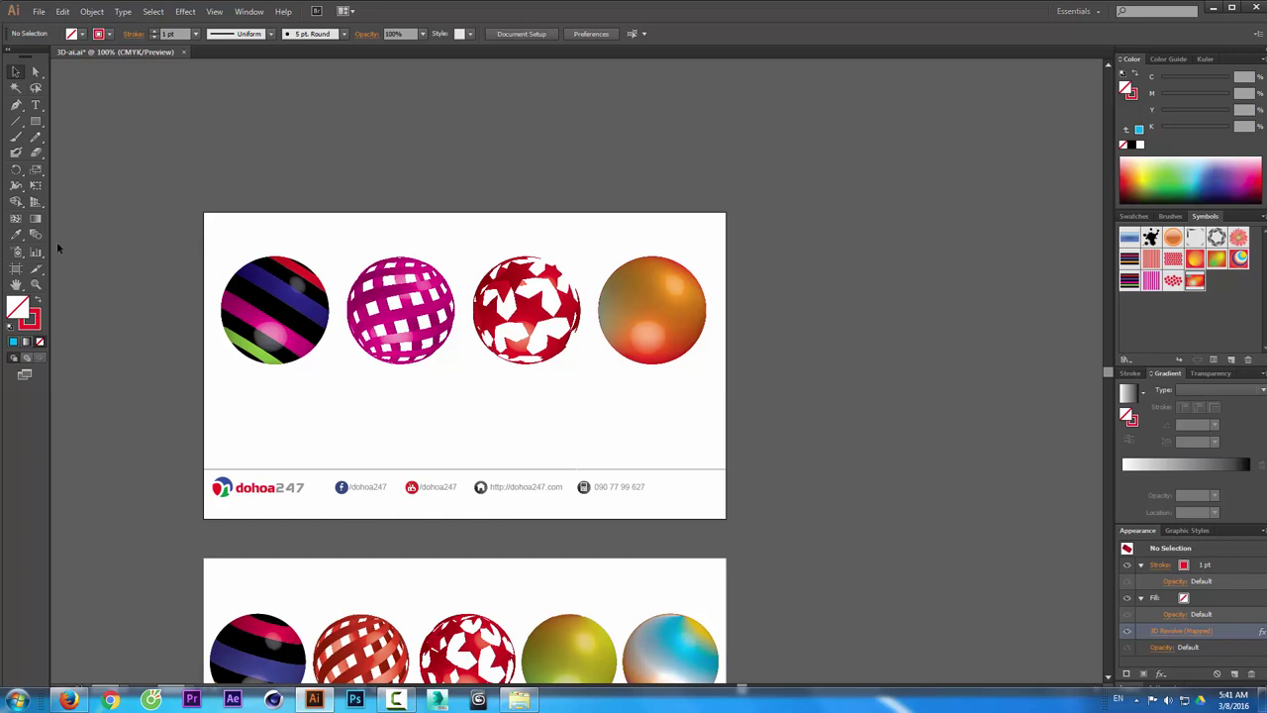
click(36, 284)
drag(149, 248, 744, 530)
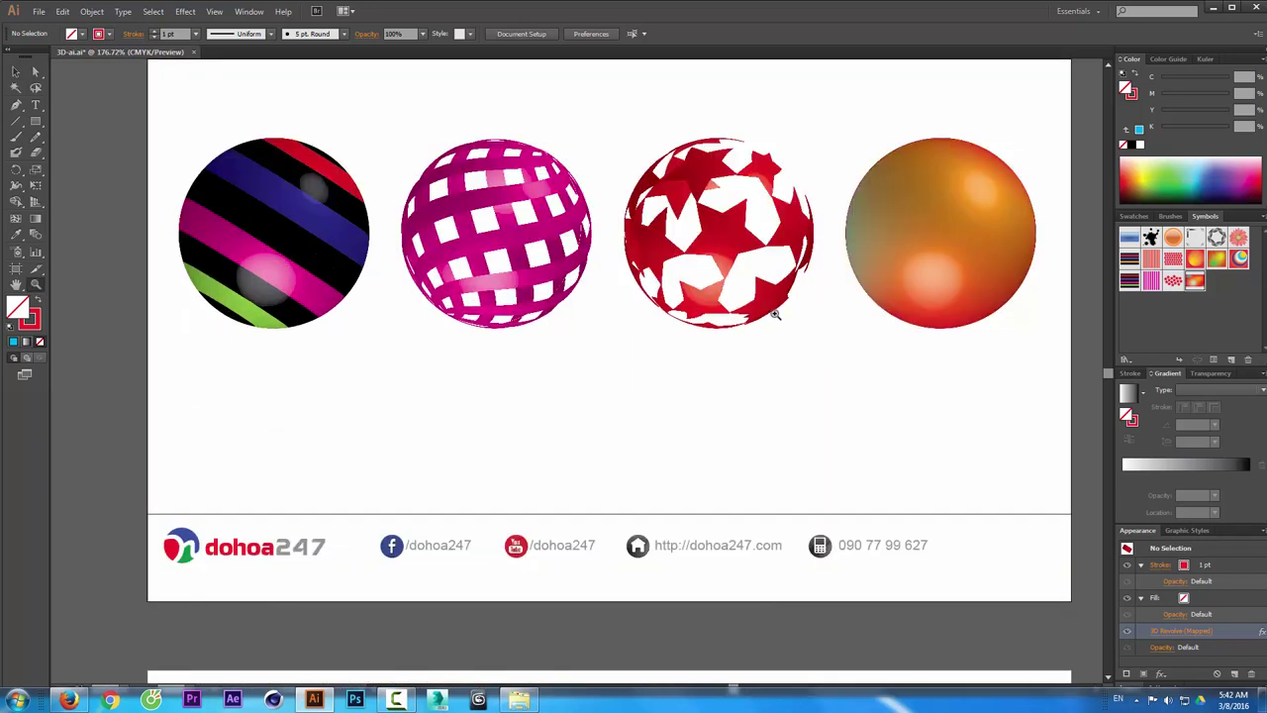
click(16, 72)
click(320, 260)
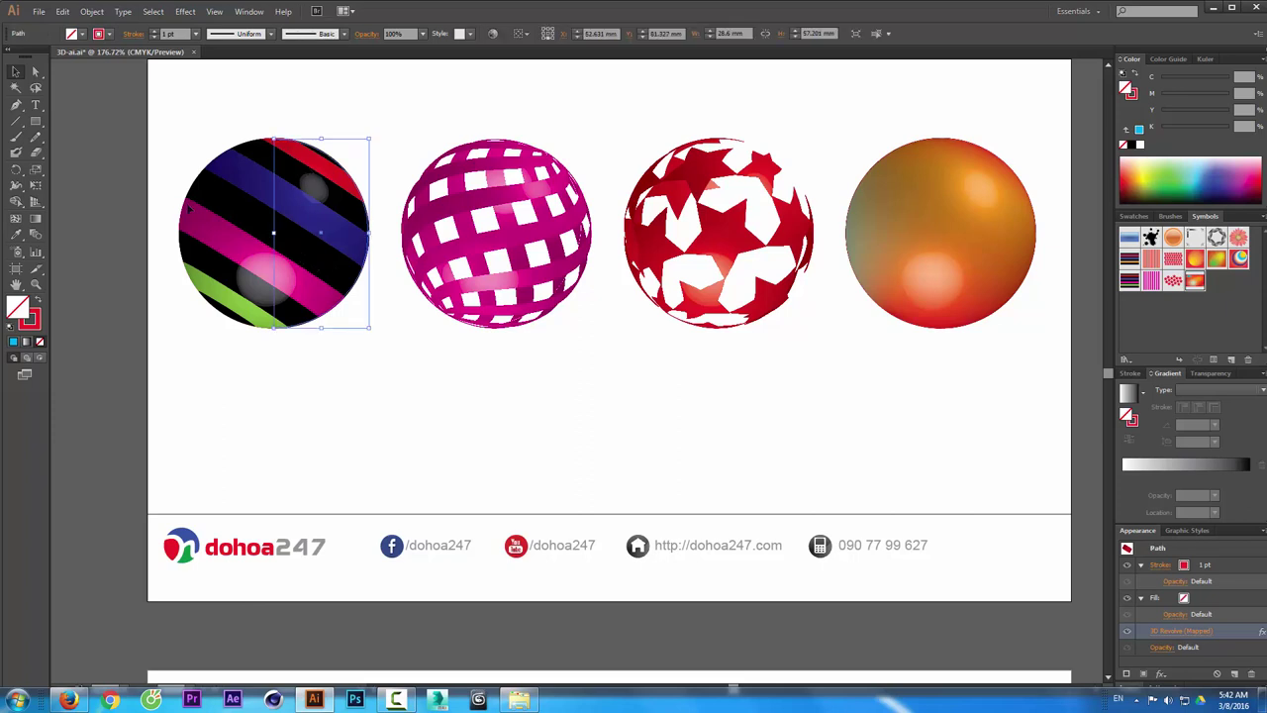
click(91, 11)
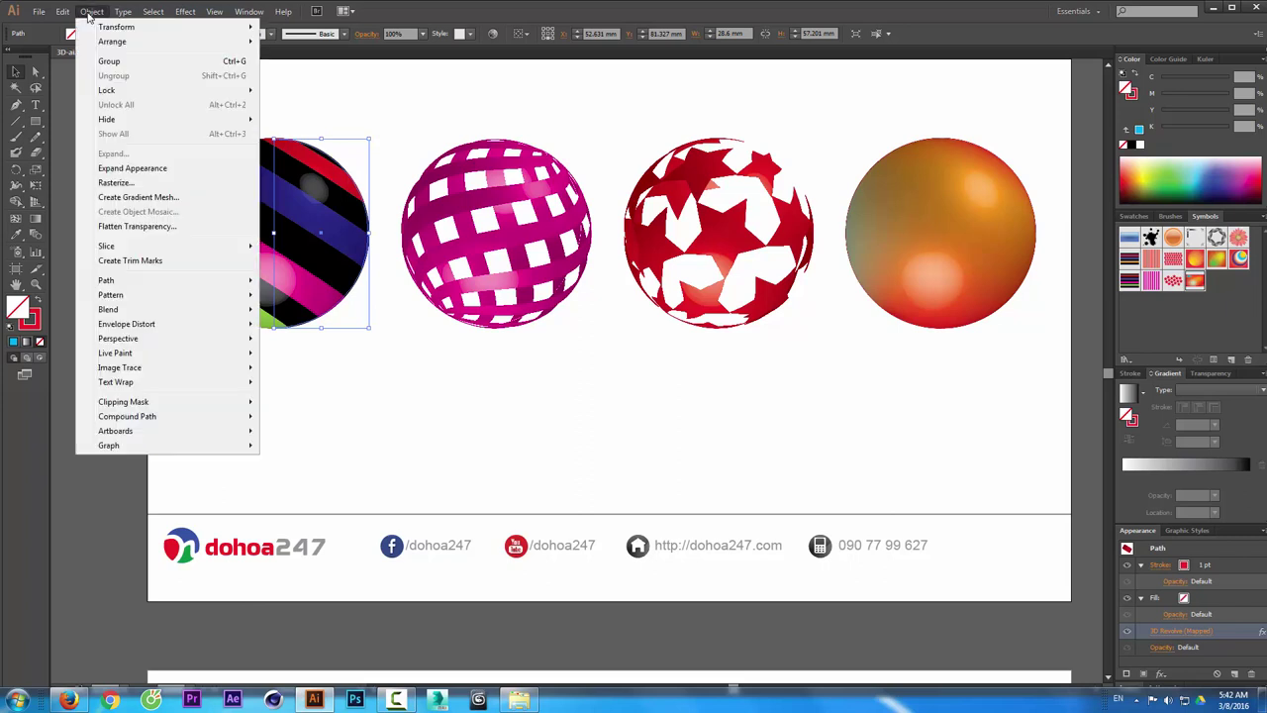
mouse_move(116, 26)
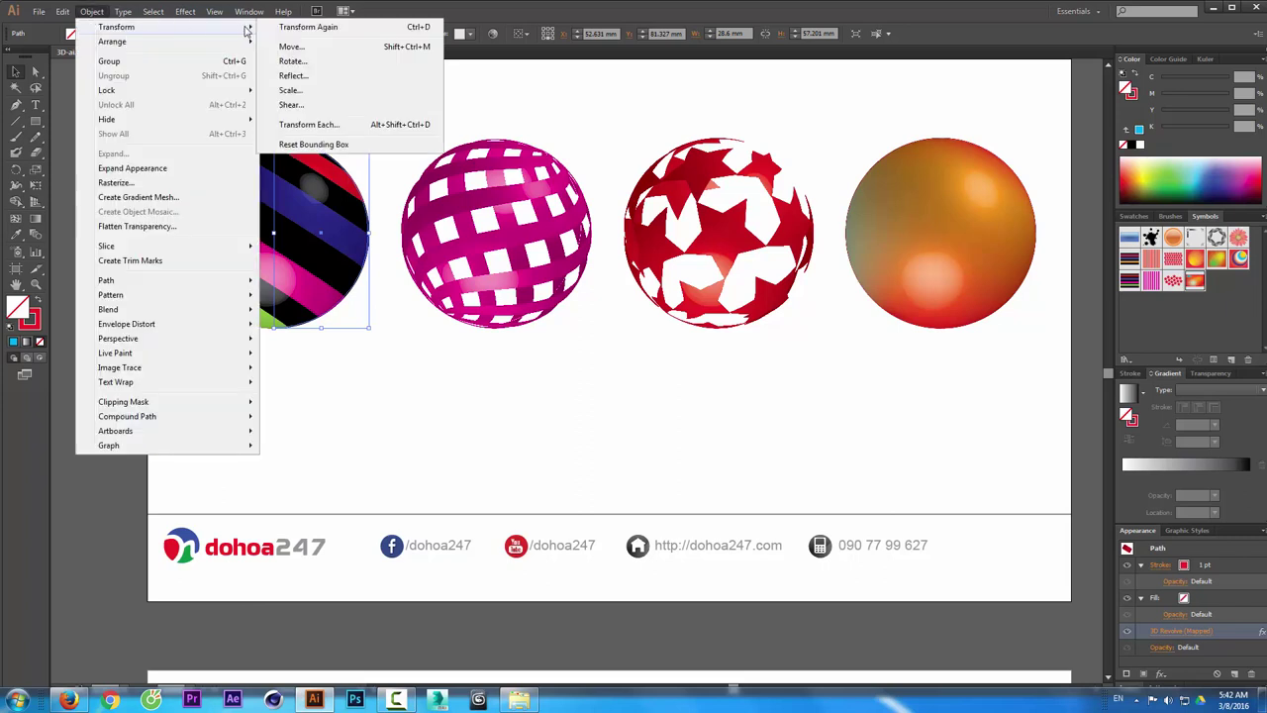
click(331, 129)
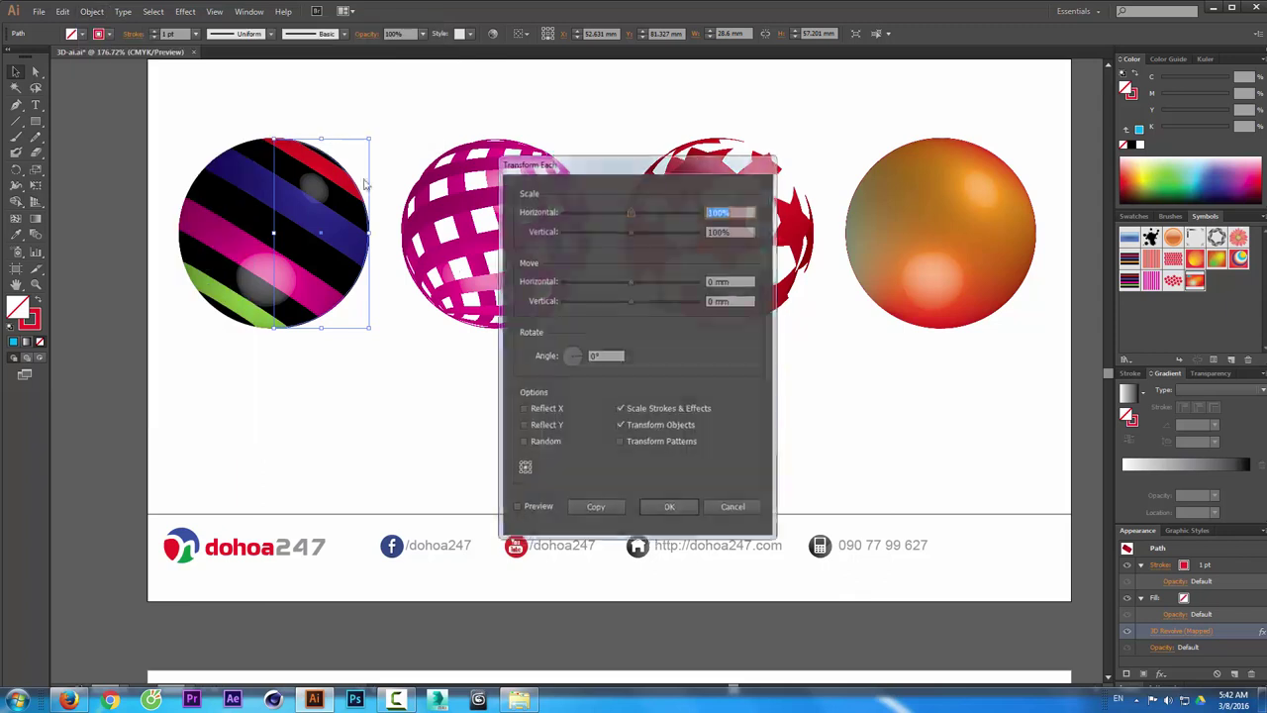
click(543, 409)
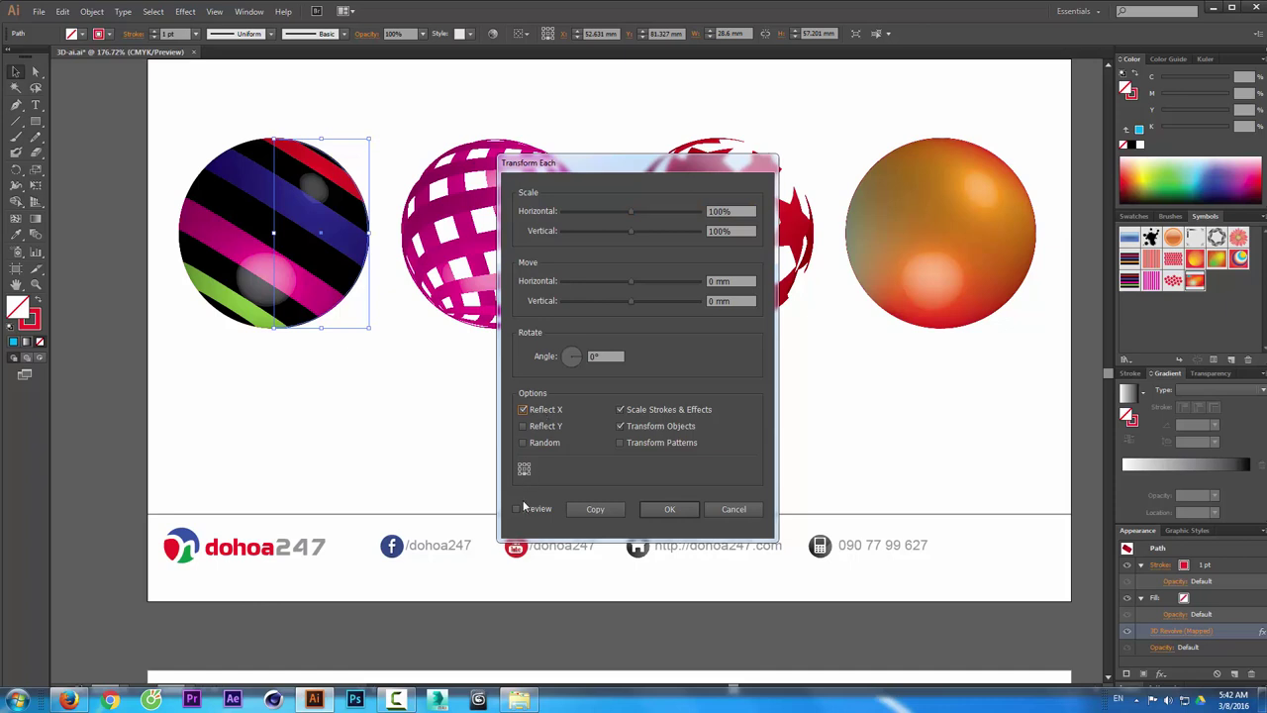
click(517, 509)
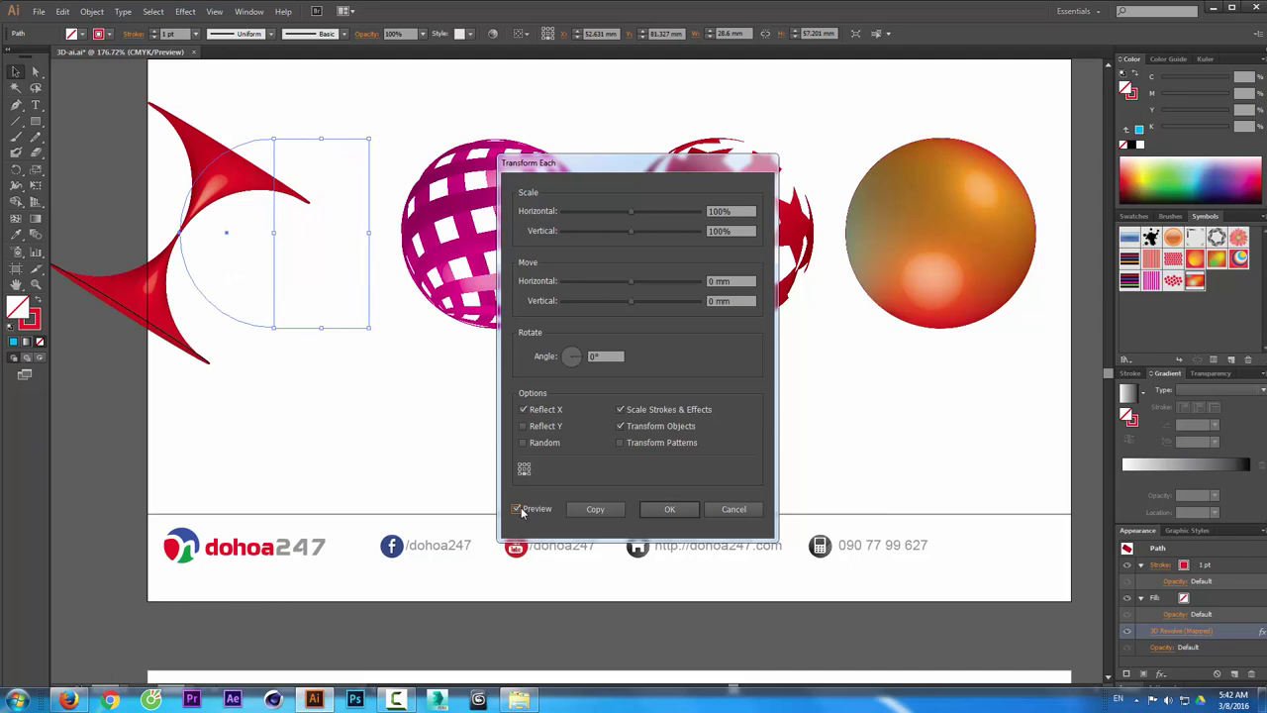
click(523, 426)
click(524, 410)
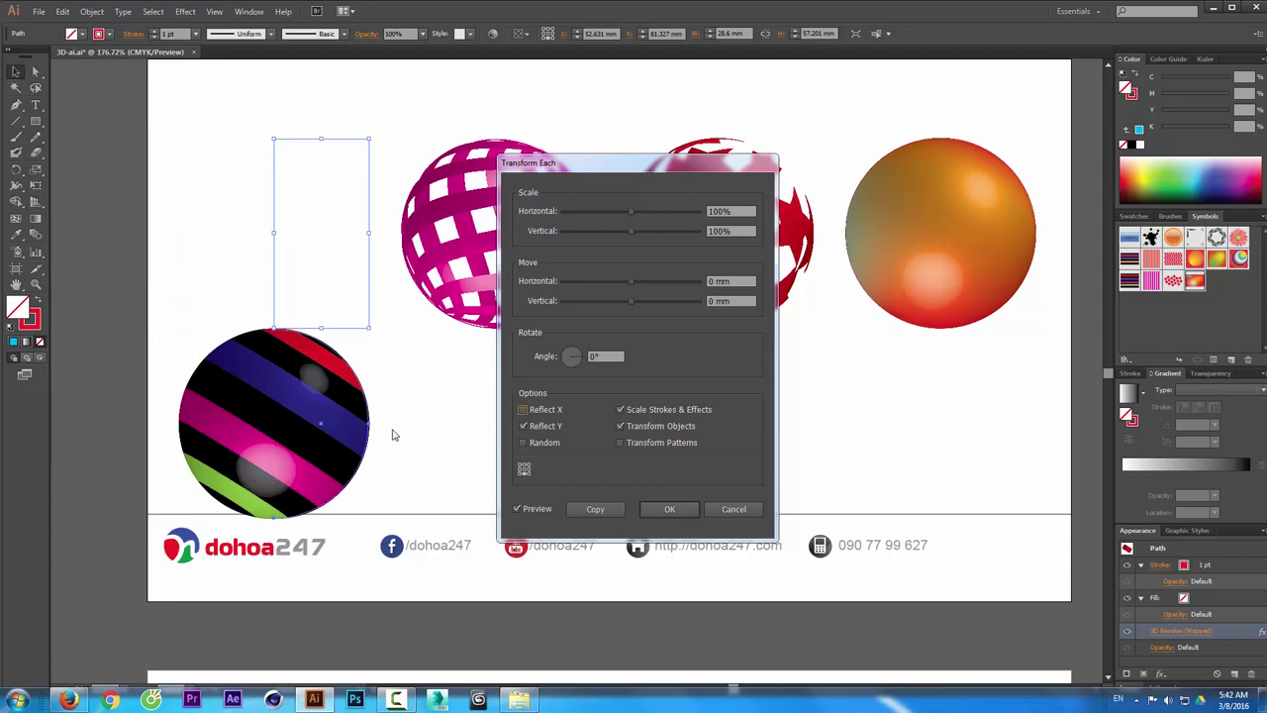
click(594, 509)
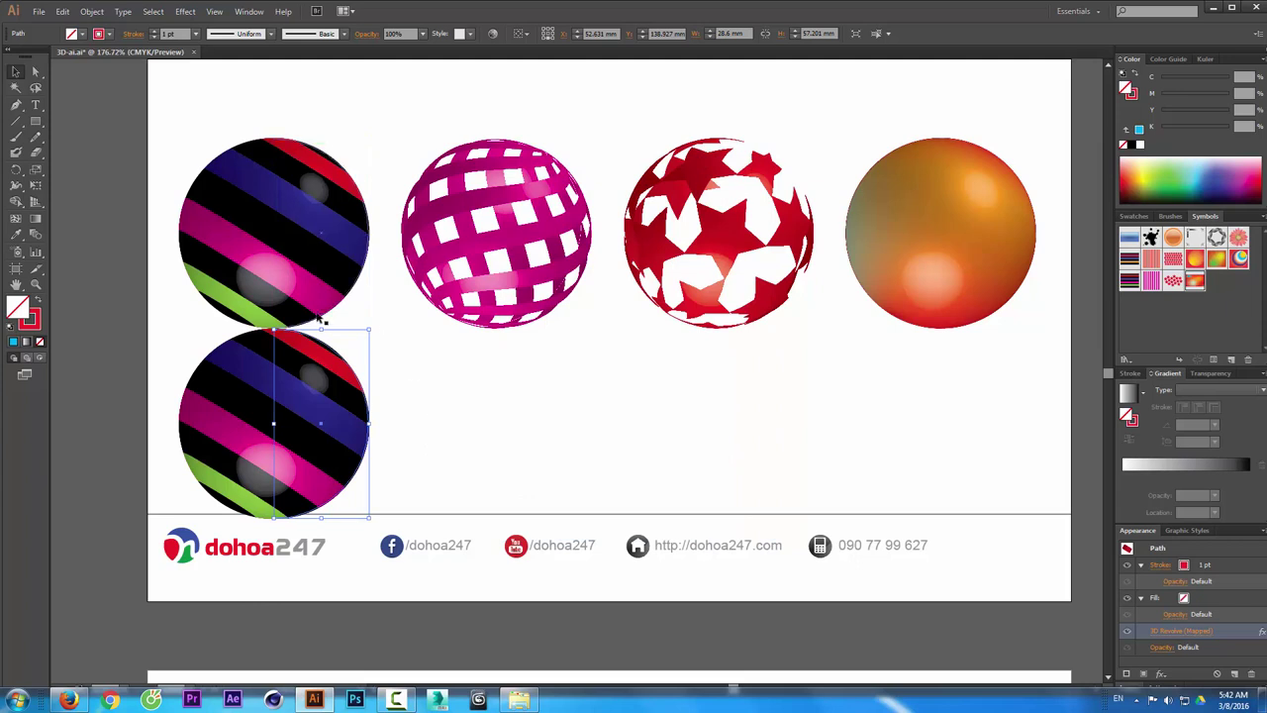
key(Delete)
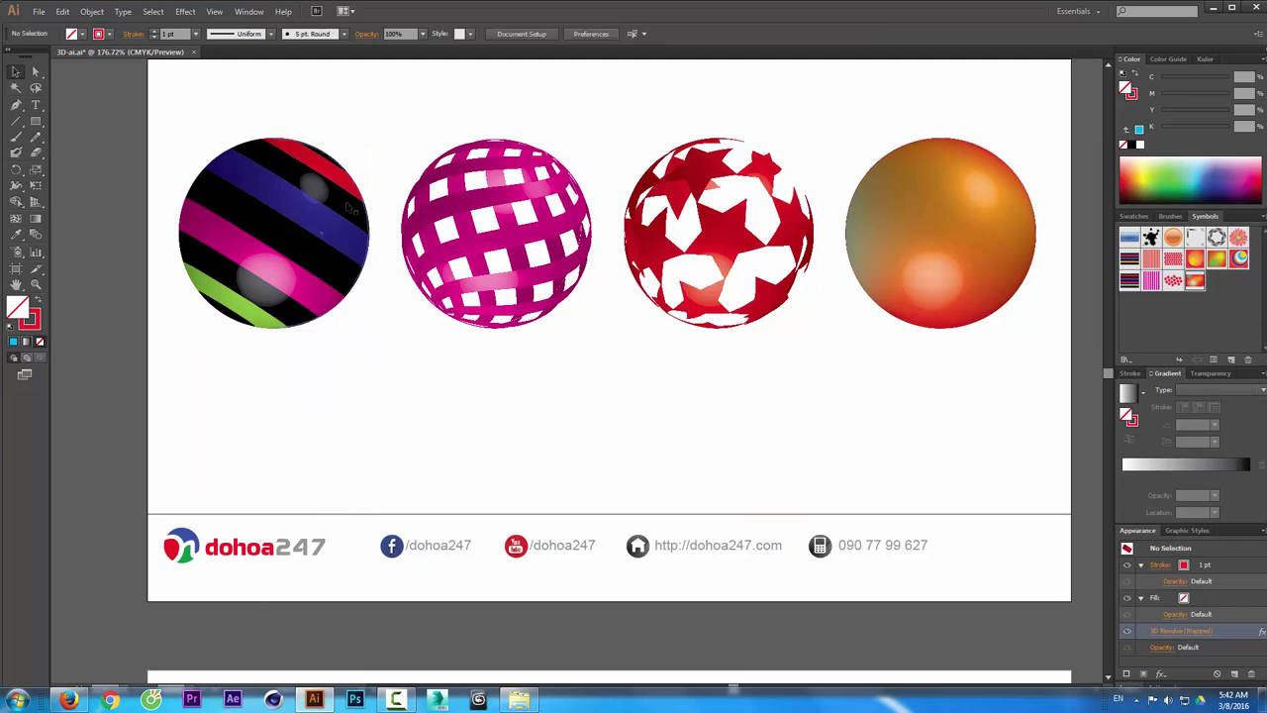
click(350, 208)
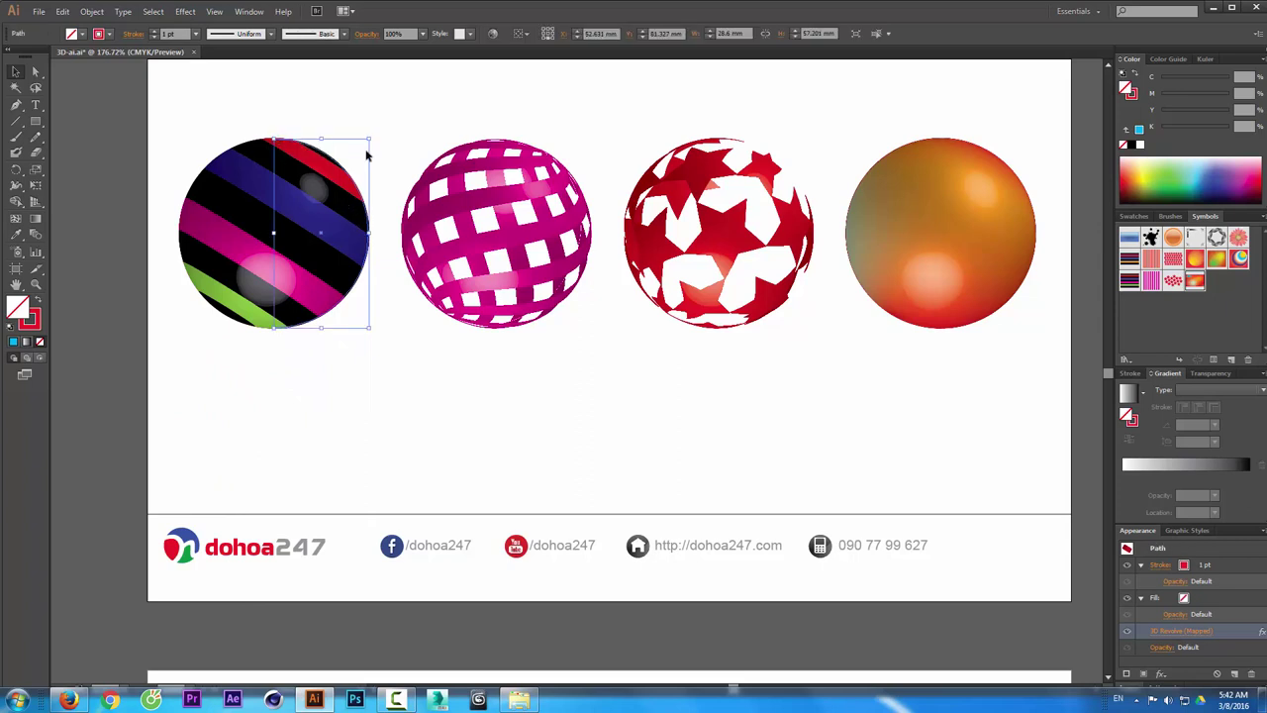
drag(379, 145, 366, 255)
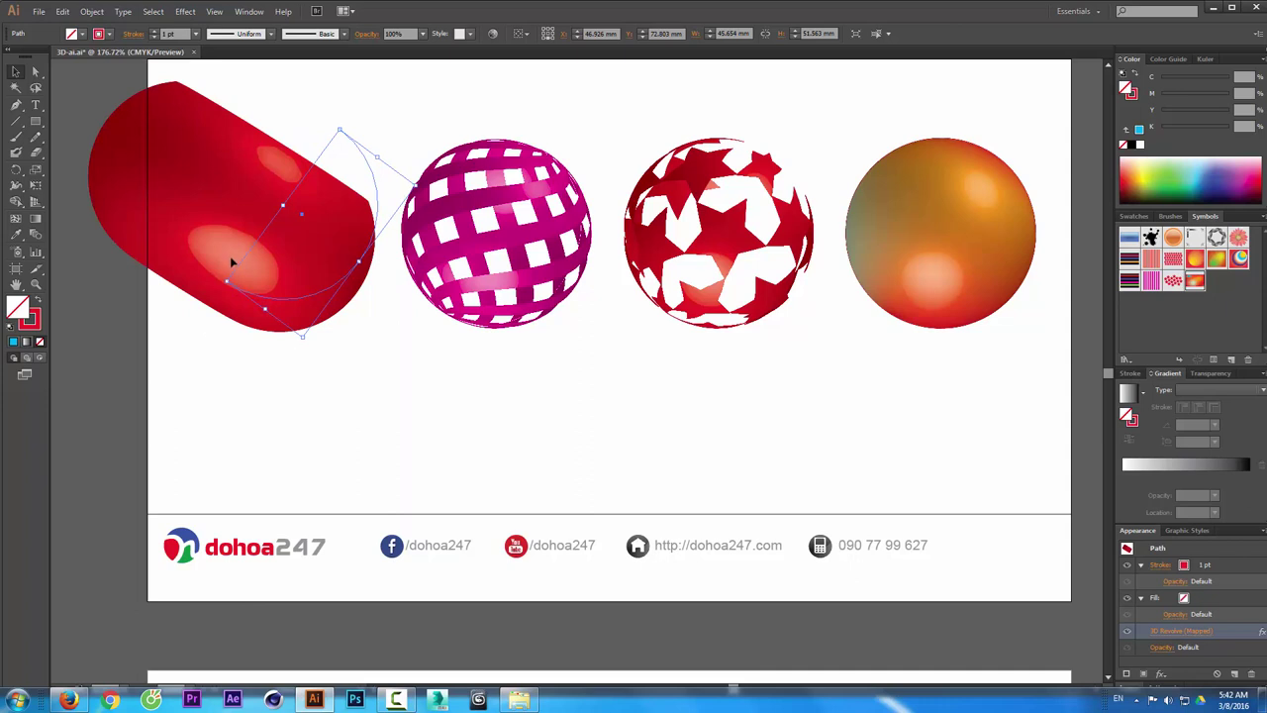
key(ctrl+z)
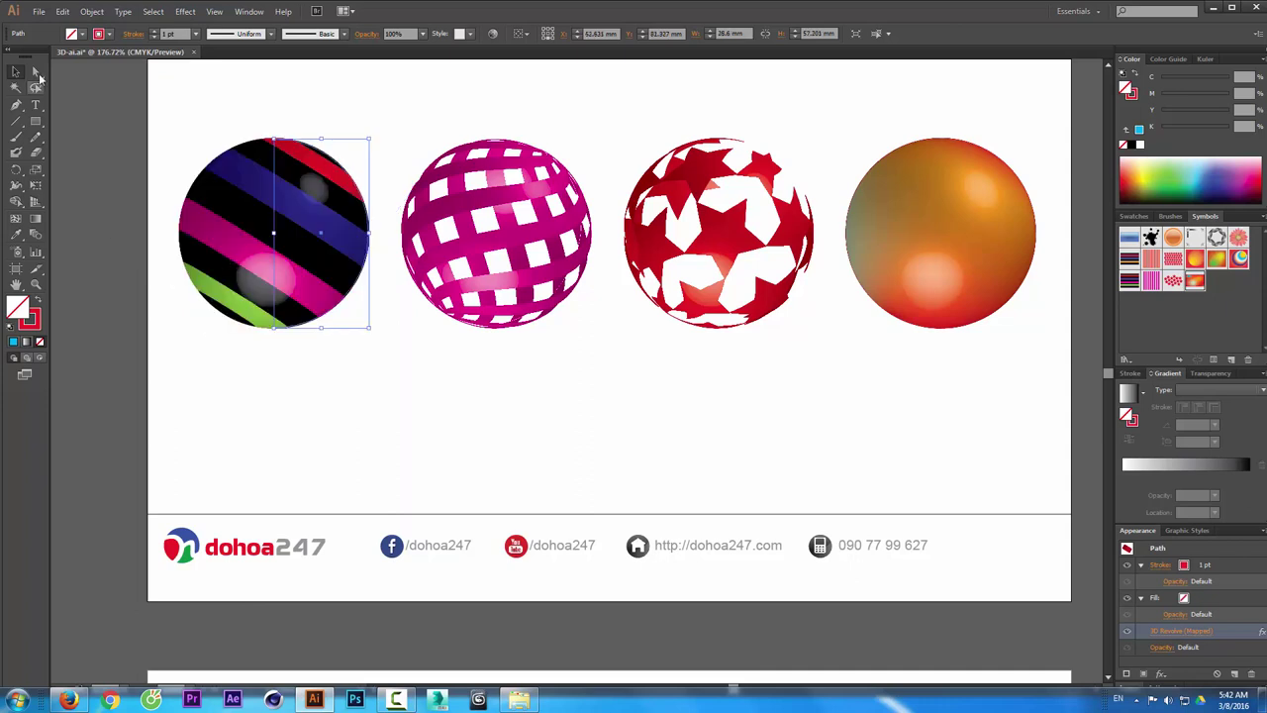
- Expand the appearance of the striped and magenta spheres into plain artwork
click(91, 11)
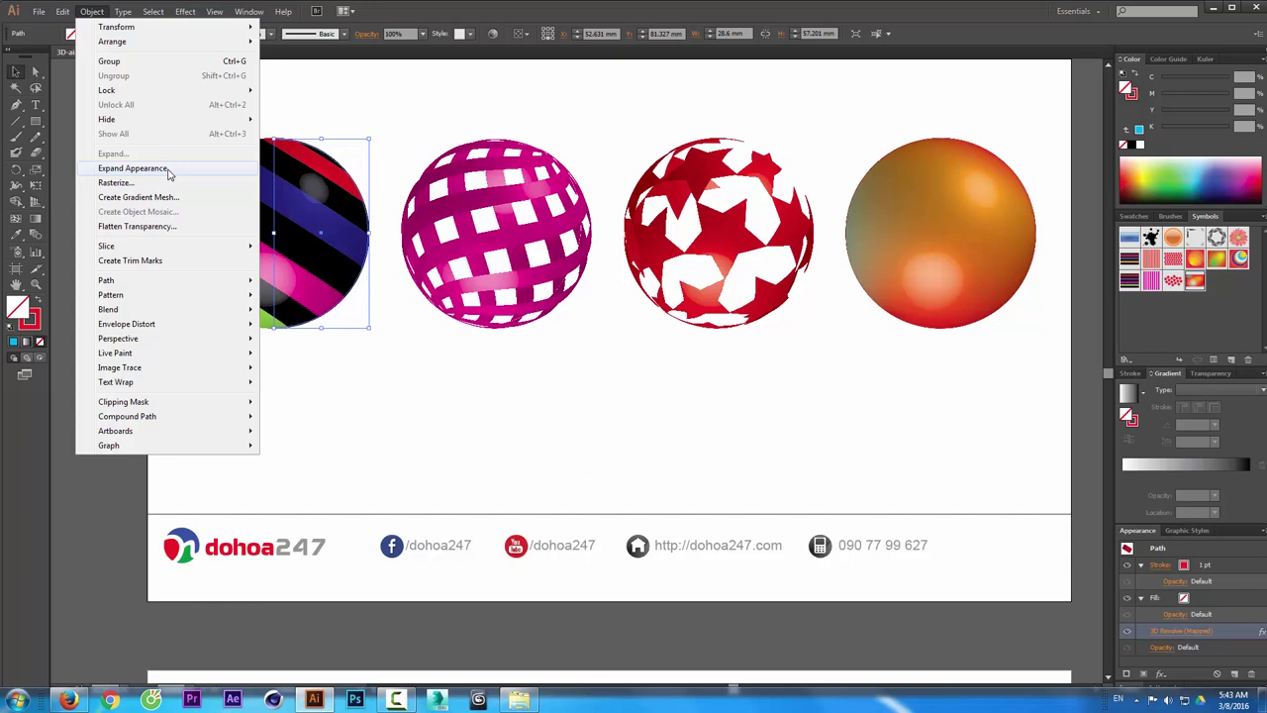
click(168, 172)
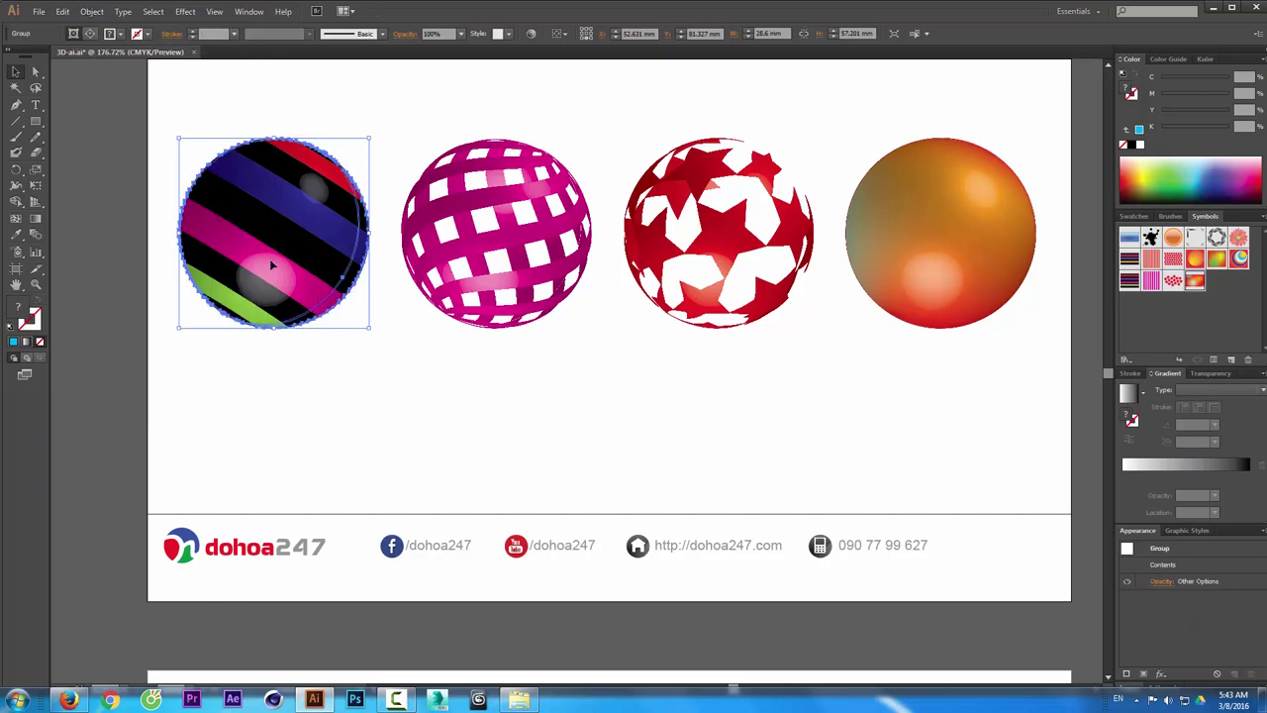
click(499, 203)
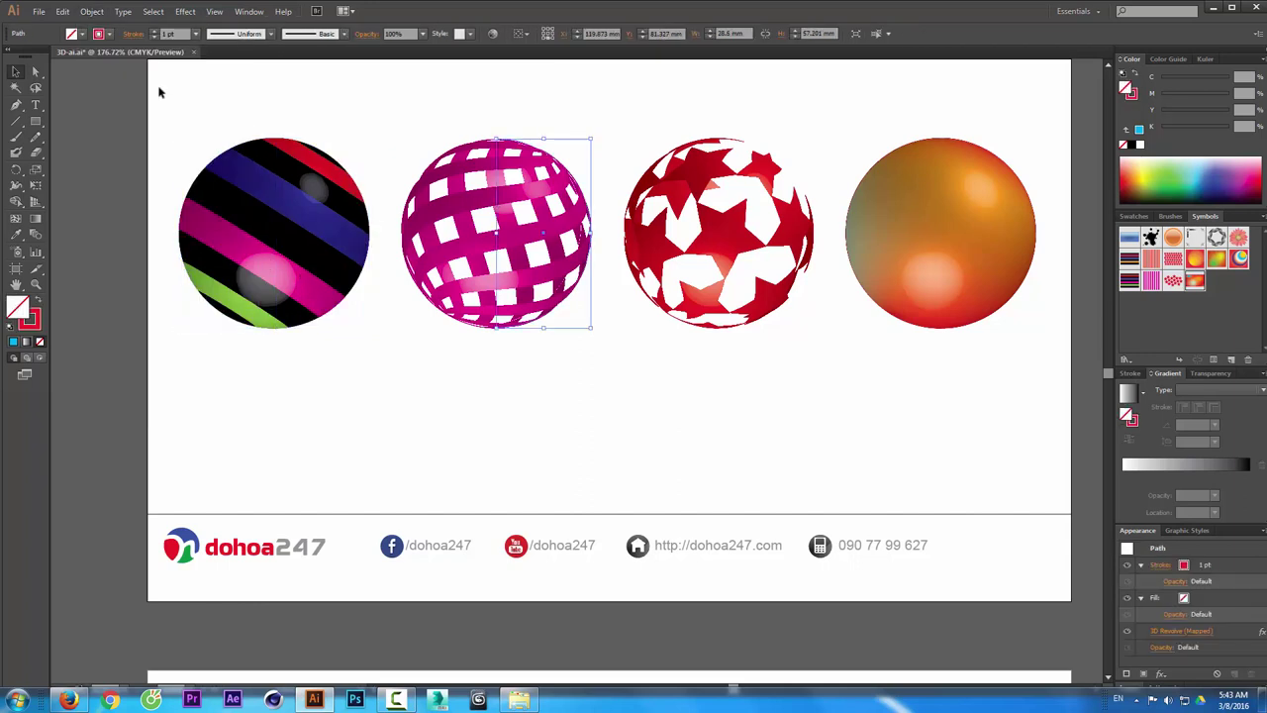
click(91, 11)
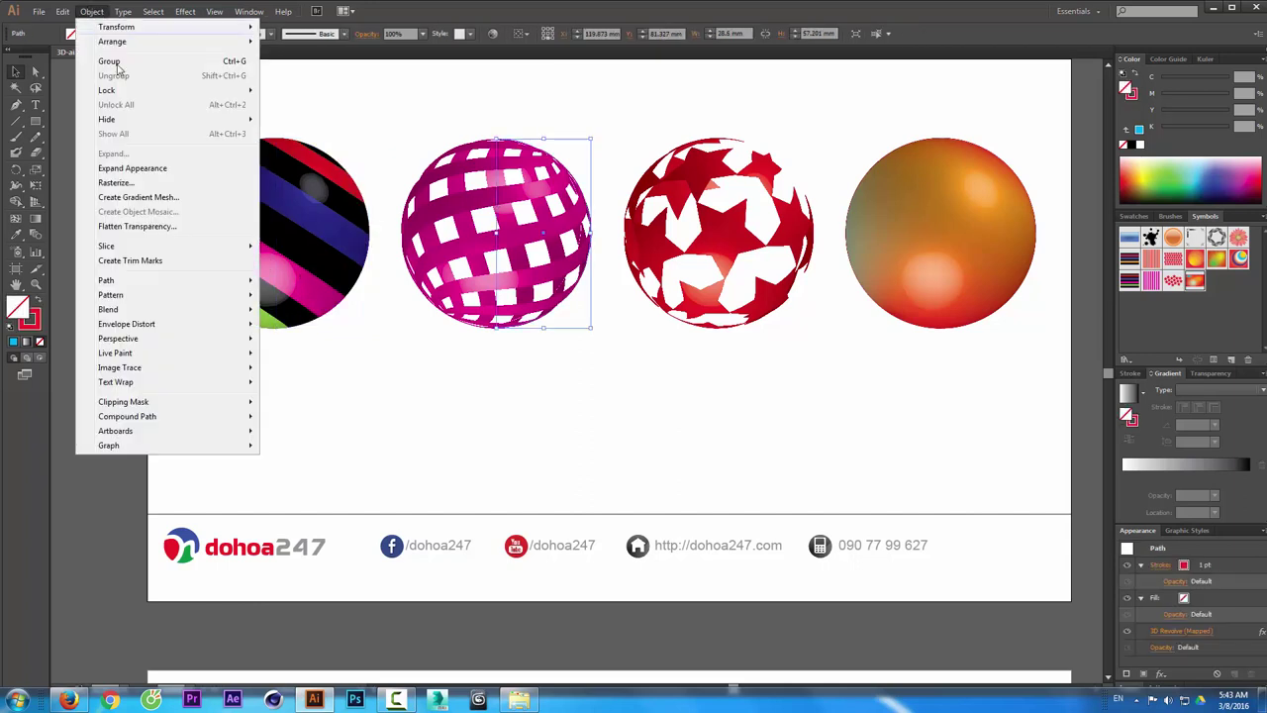
click(146, 168)
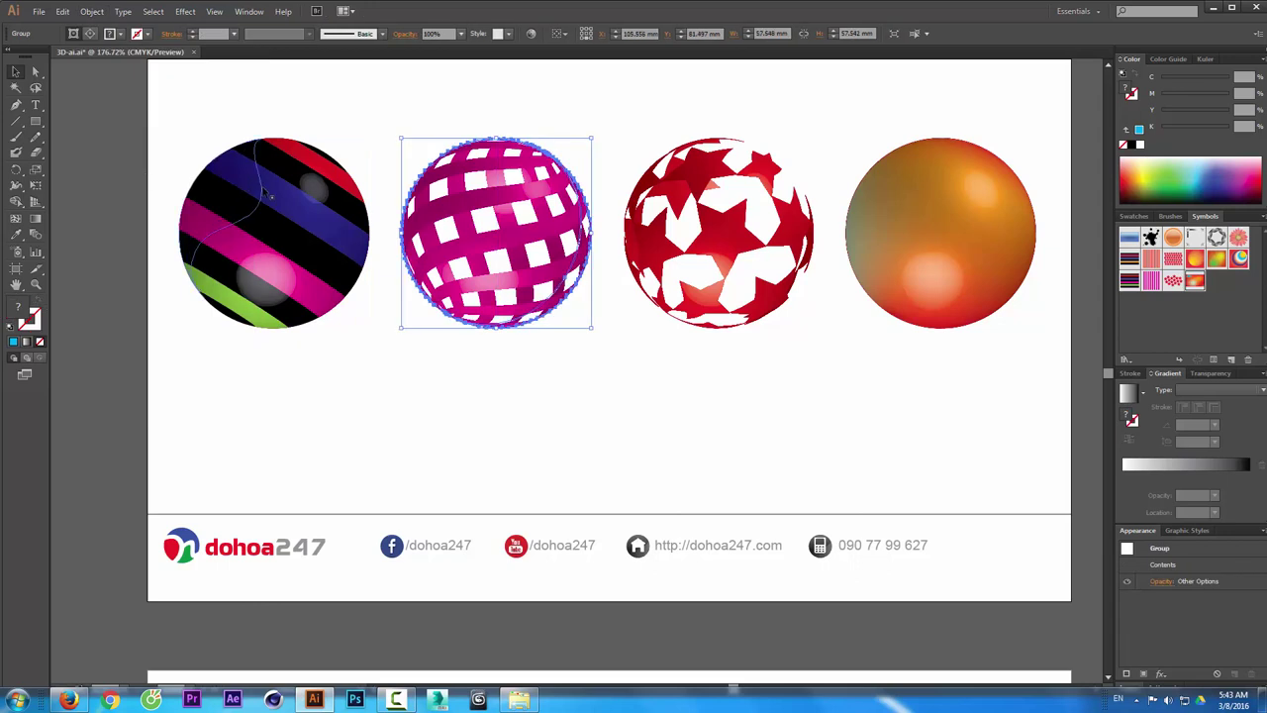
click(272, 190)
- Make a vertically reflected copy of the striped sphere with Transform Each
click(91, 10)
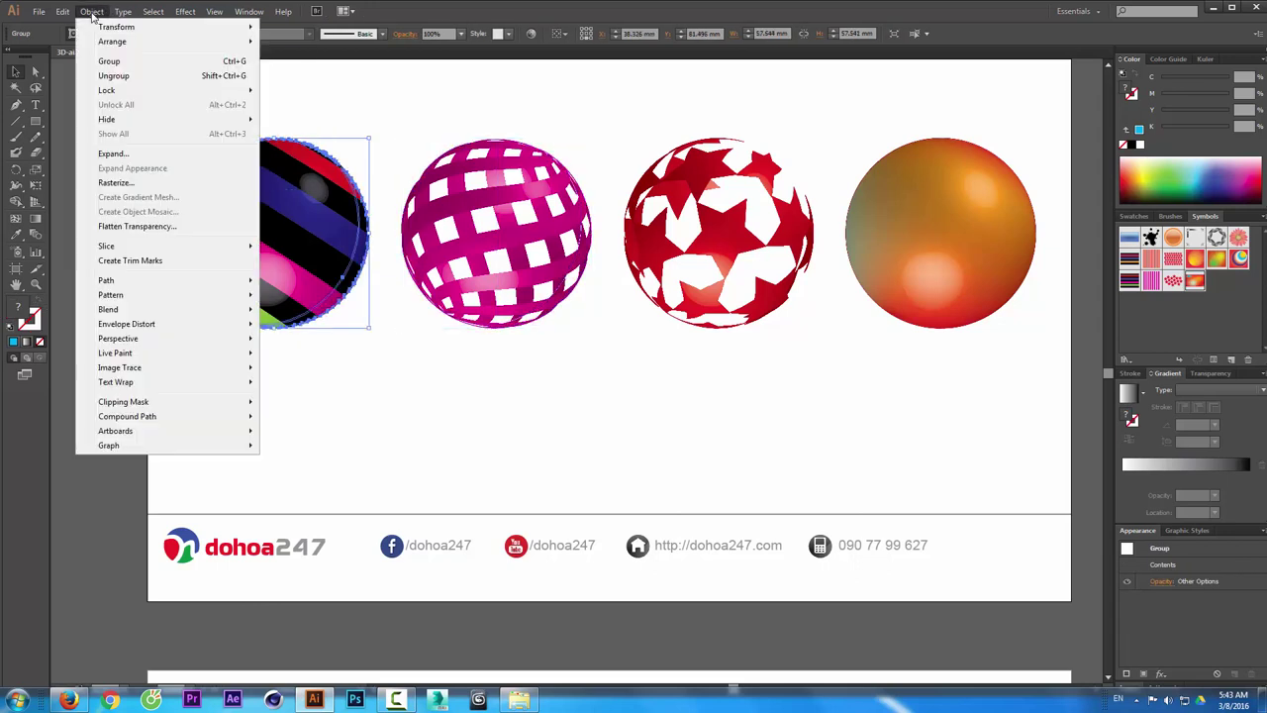
mouse_move(115, 27)
click(315, 121)
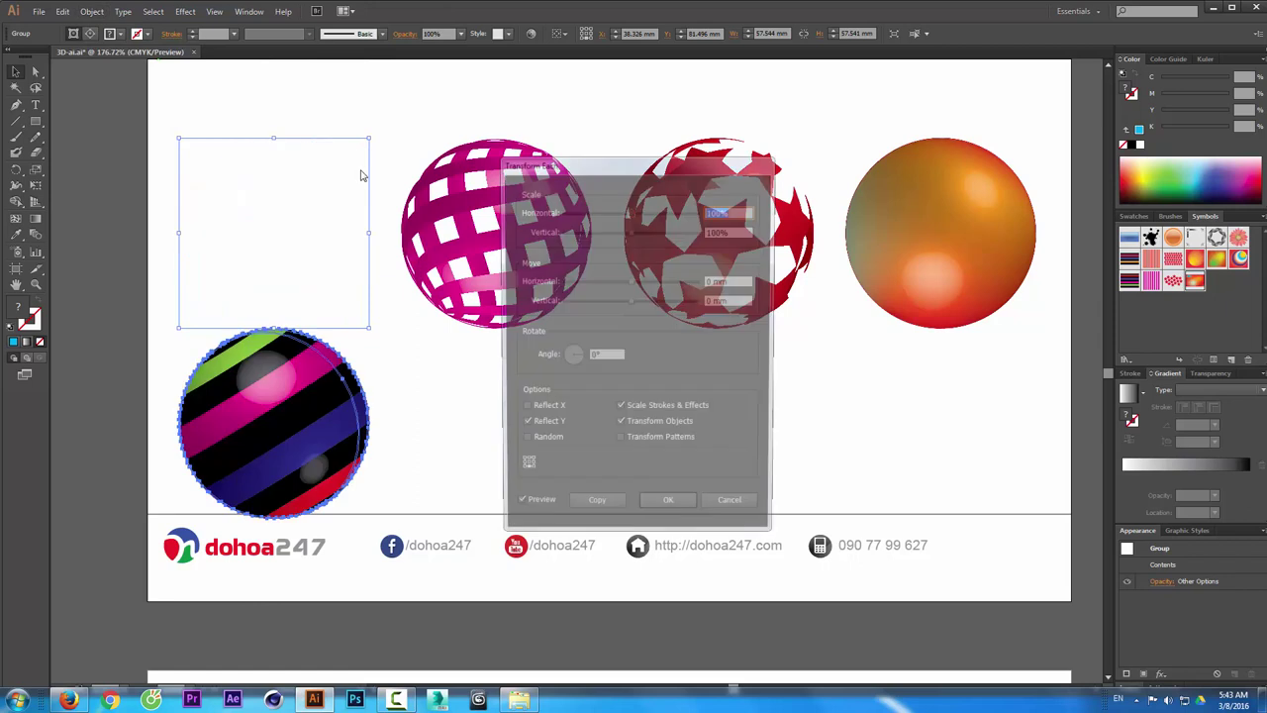
click(595, 509)
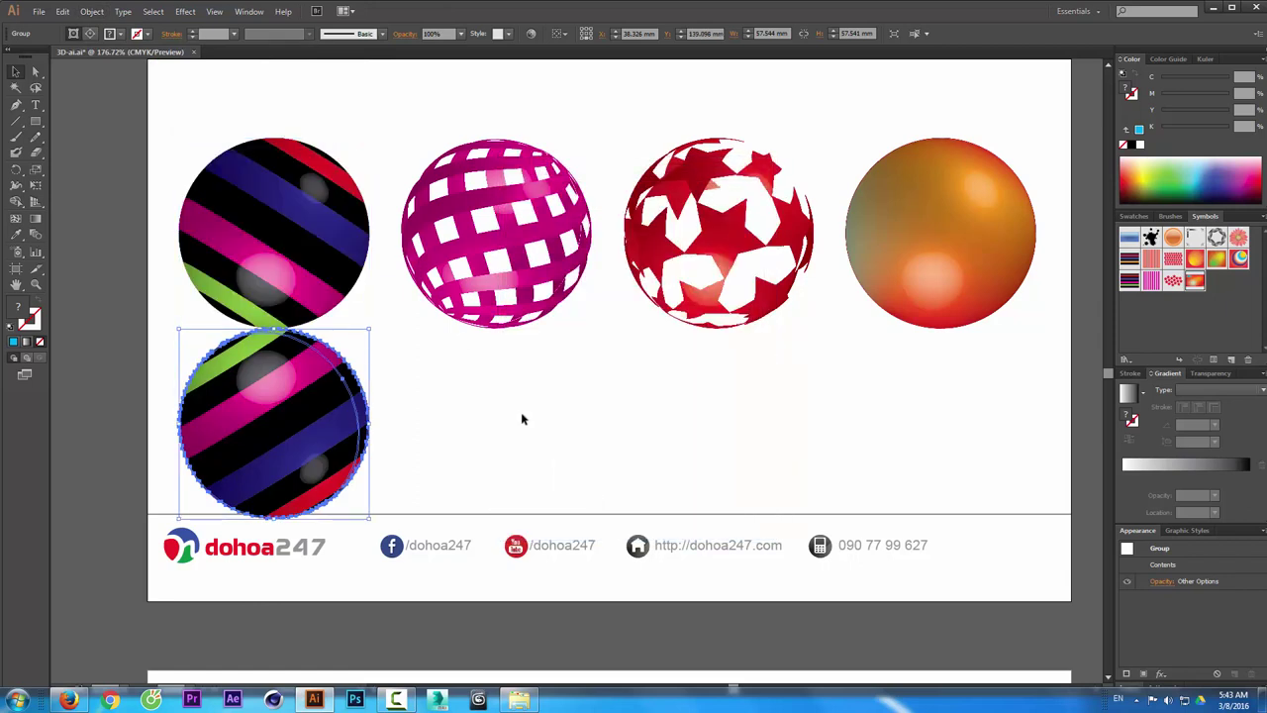
click(435, 402)
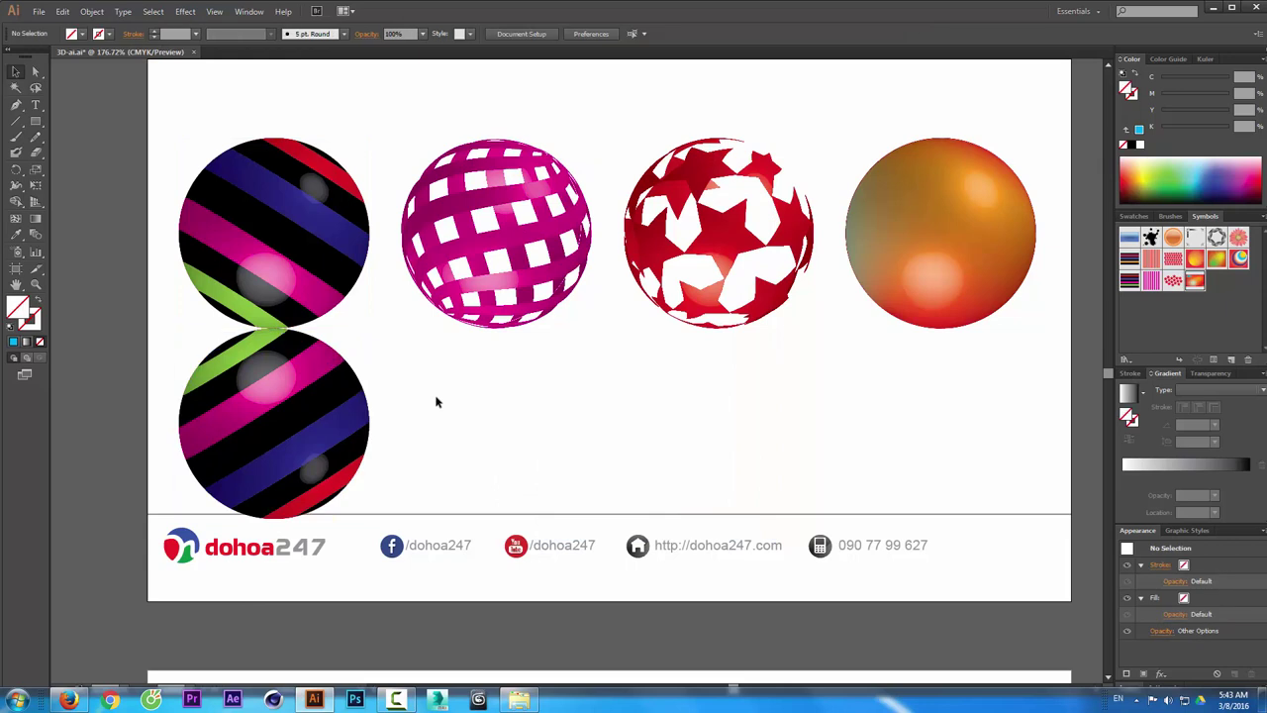
click(36, 120)
- Draw a rectangle over the reflection and fill it with a vertical white-to-black gradient at -90°
drag(155, 299, 402, 437)
click(15, 72)
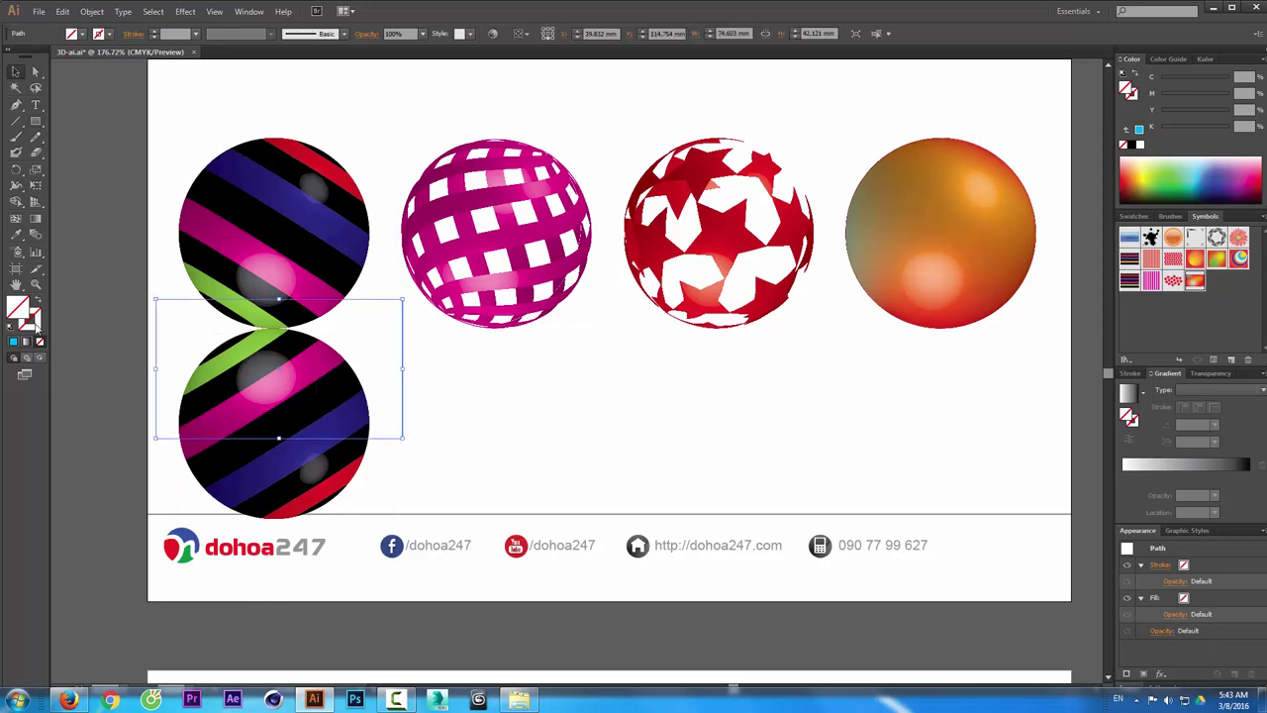
click(27, 342)
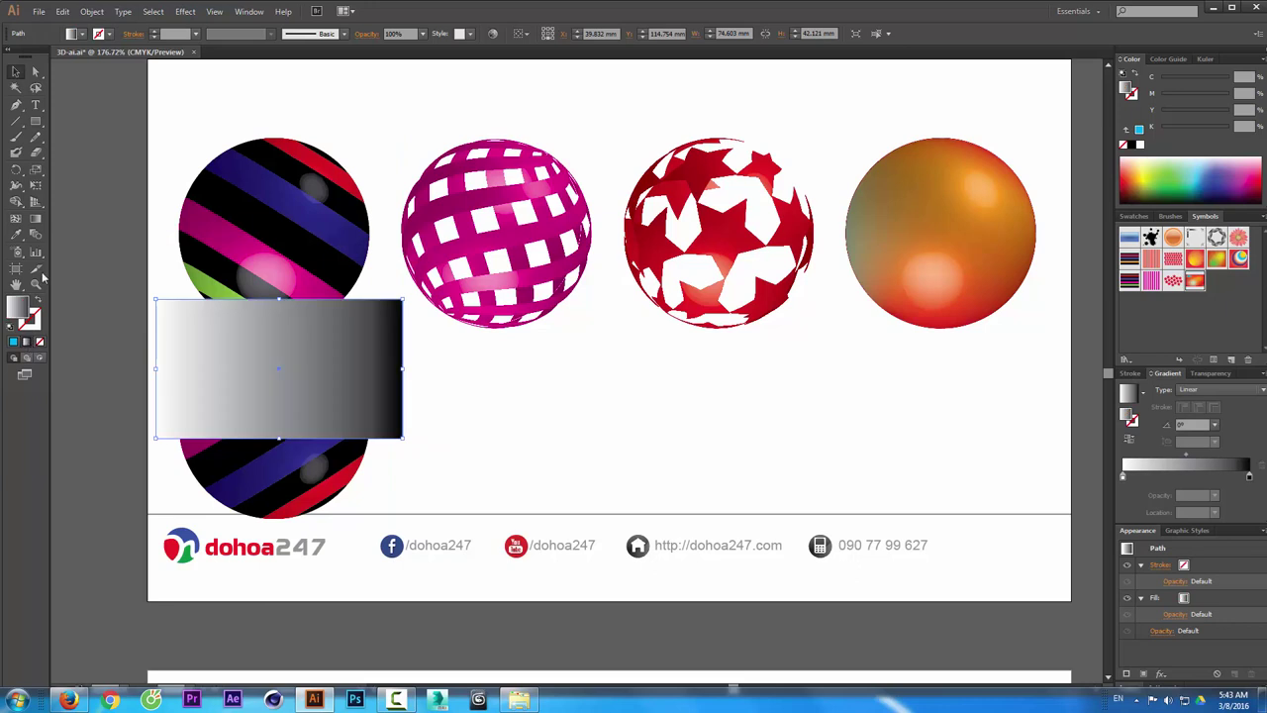
click(34, 220)
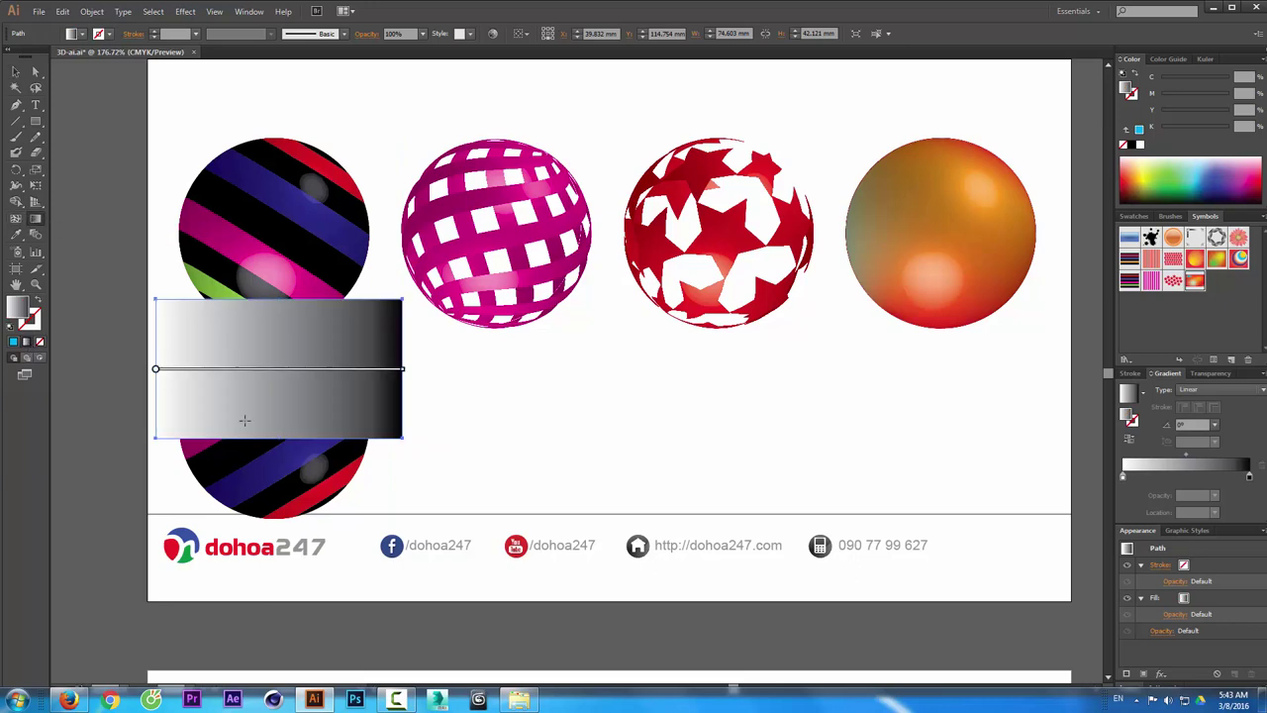
drag(253, 430, 257, 305)
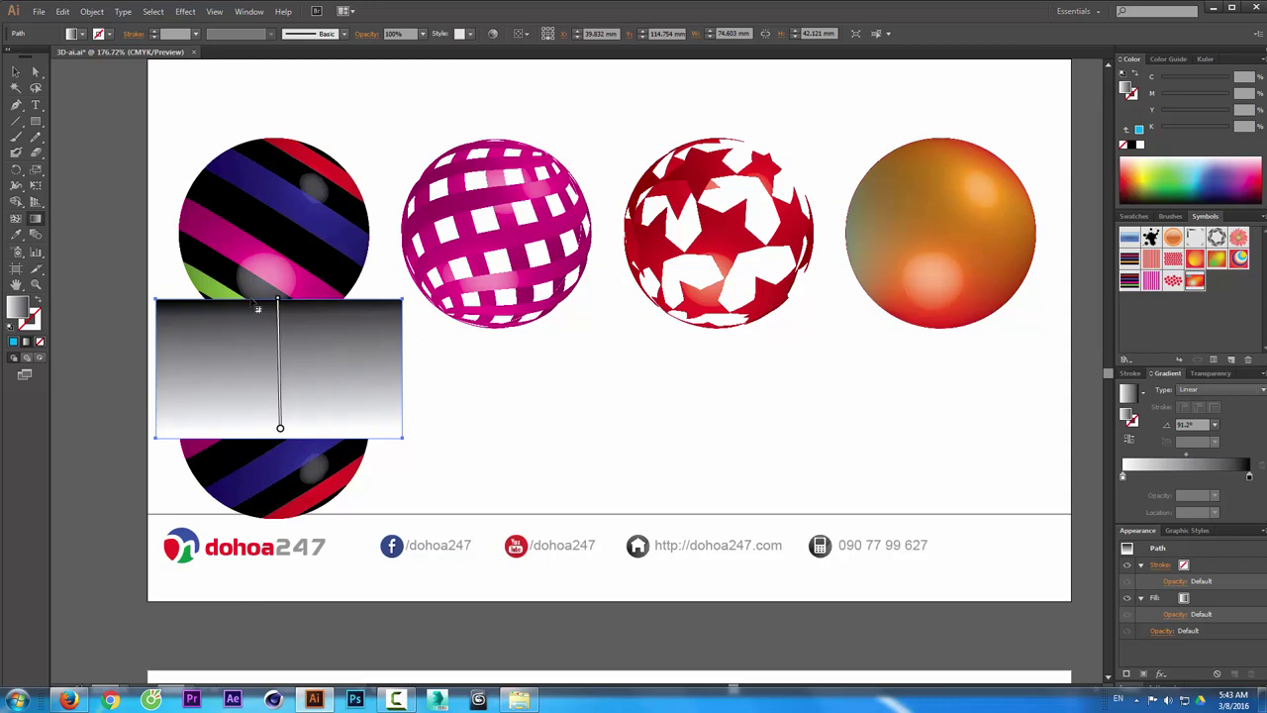
drag(258, 308, 265, 427)
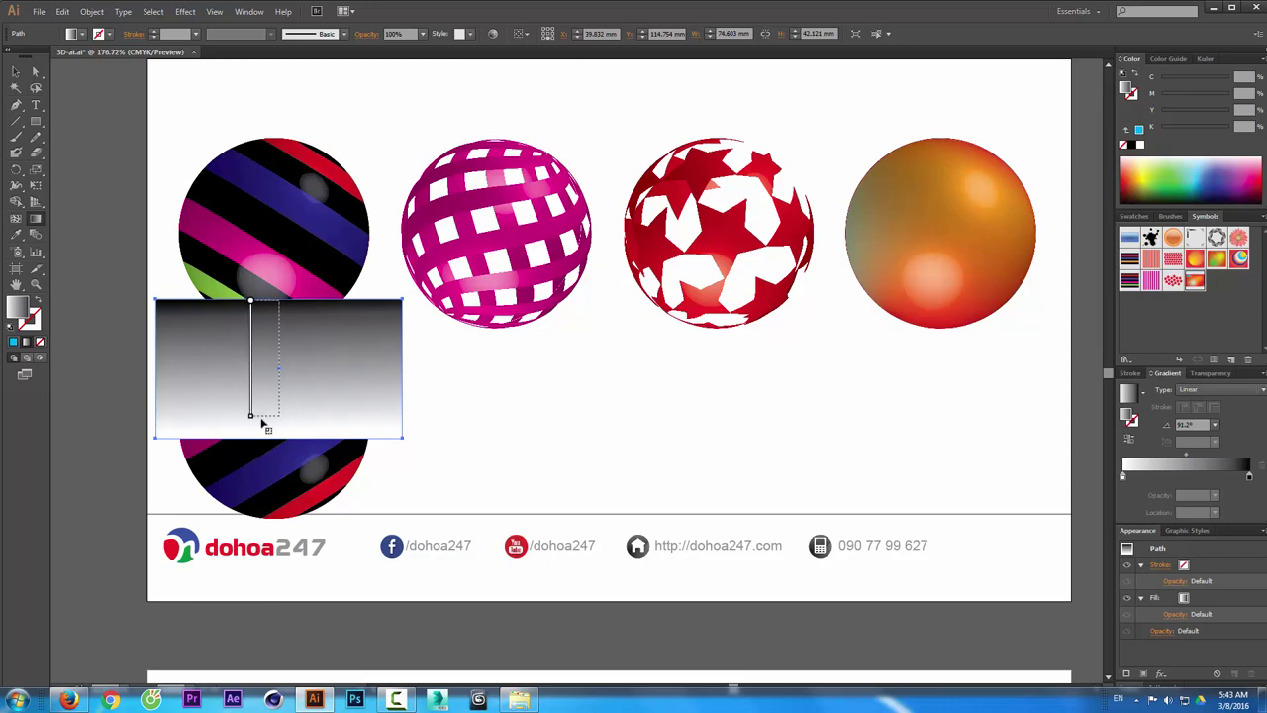
drag(235, 315, 246, 428)
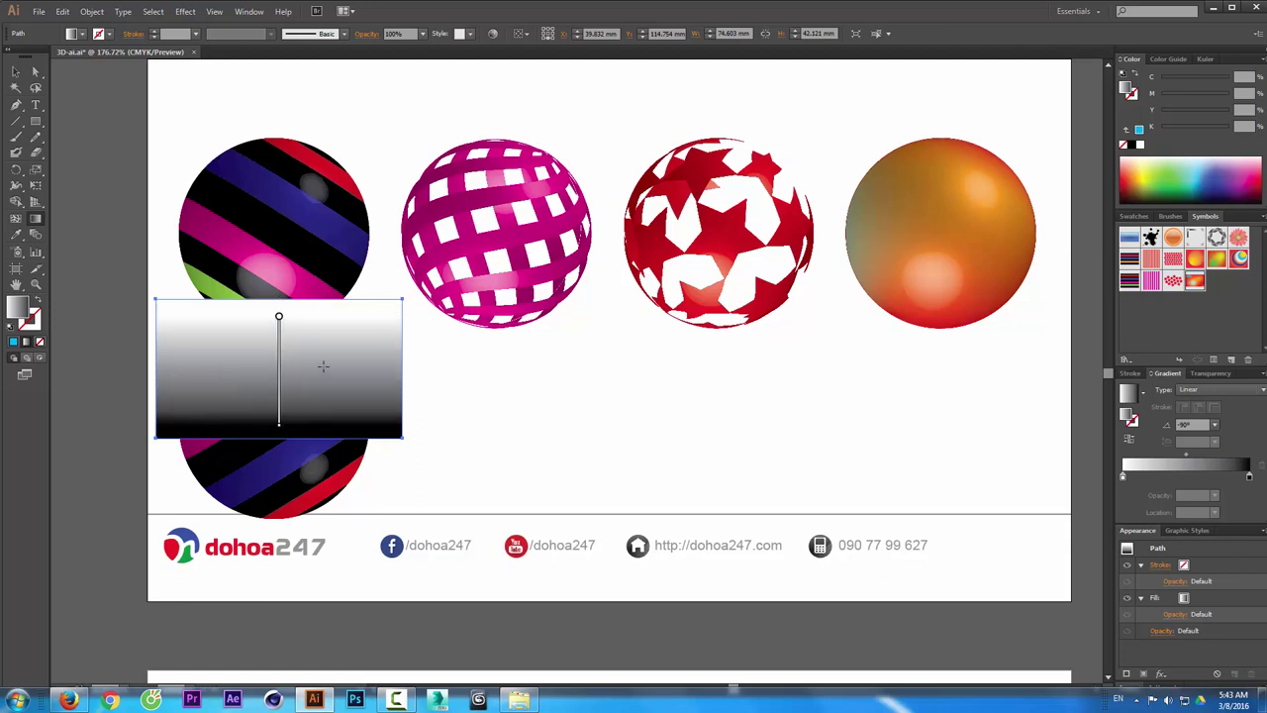
click(15, 71)
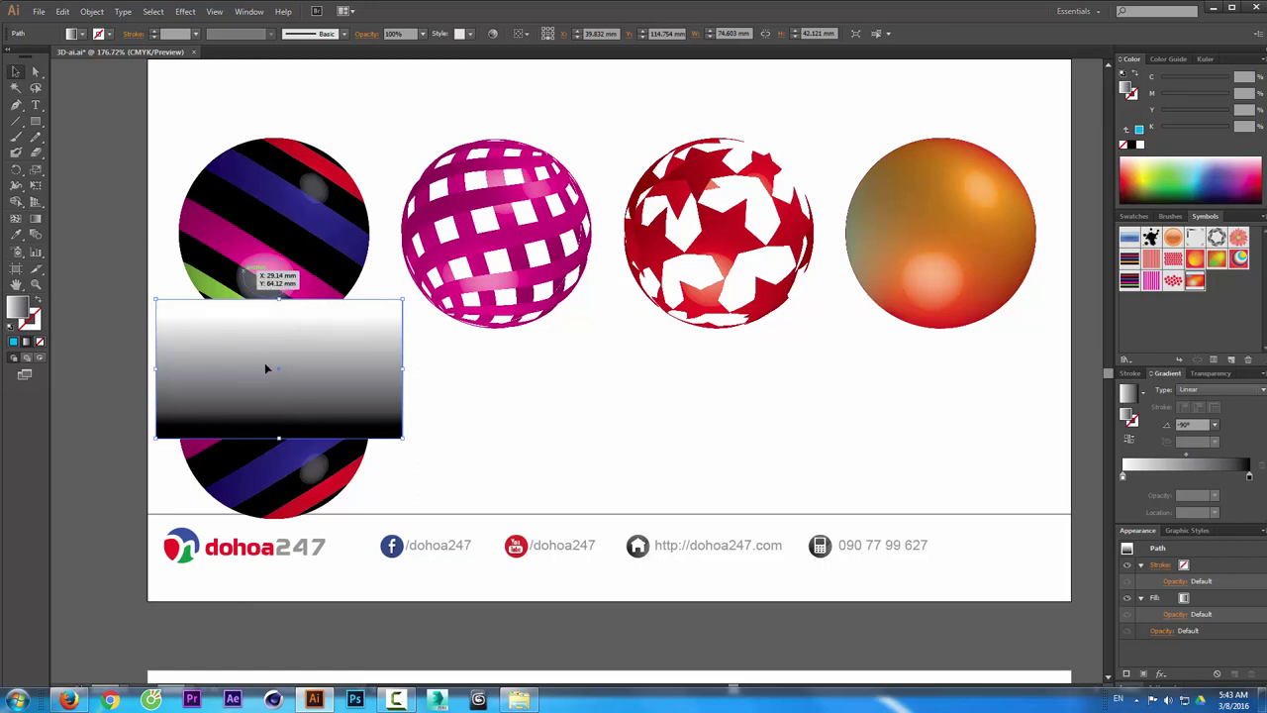
click(458, 376)
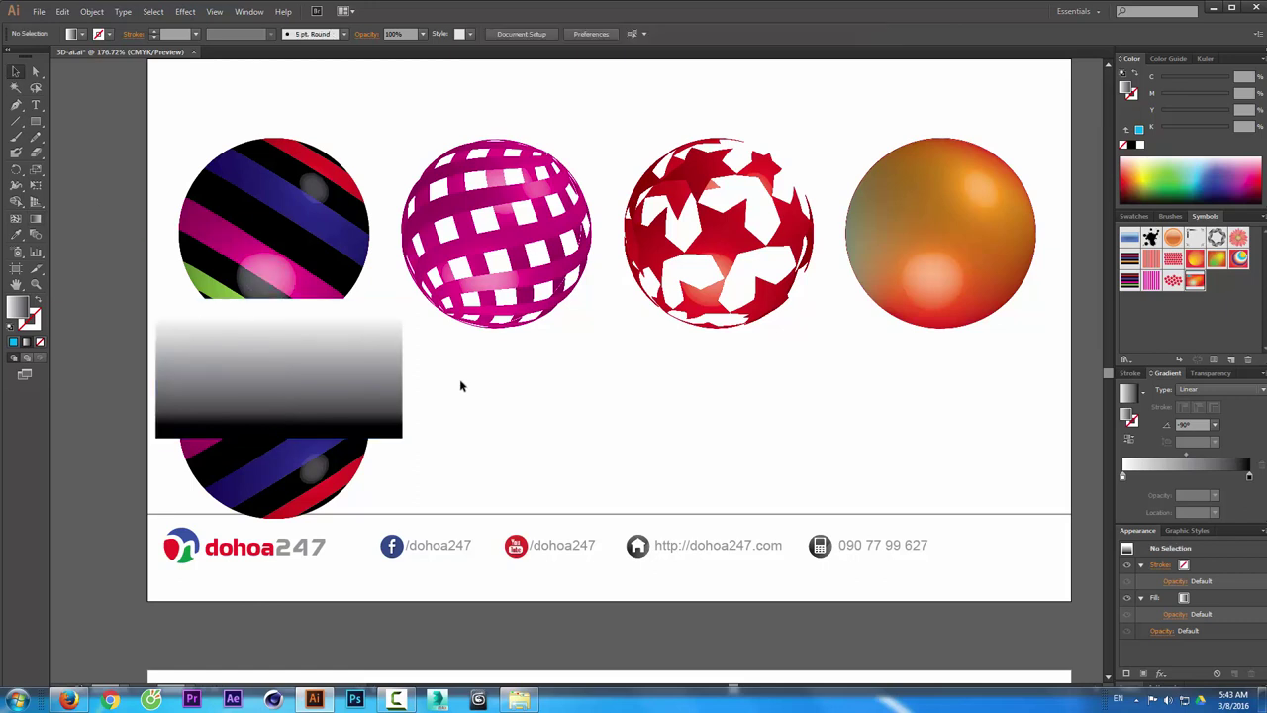
click(368, 386)
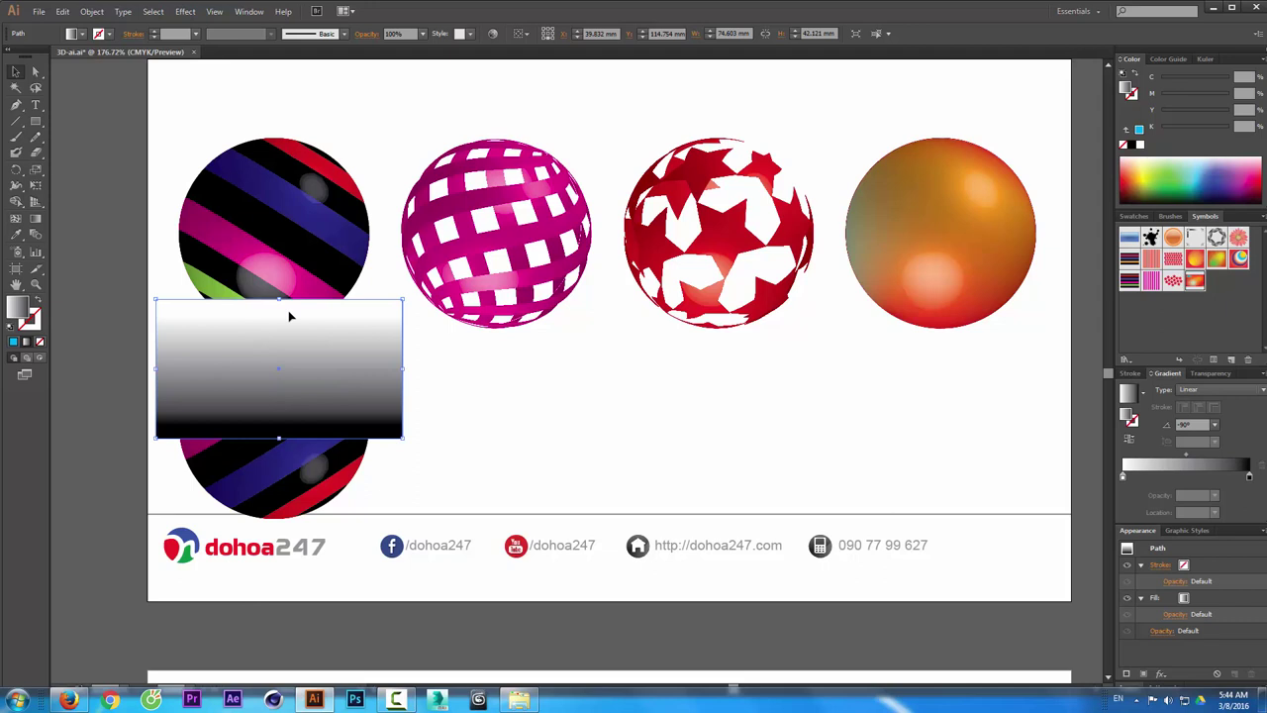
- Make an opacity mask from the gradient rectangle and the reflected striped sphere
drag(474, 417, 320, 454)
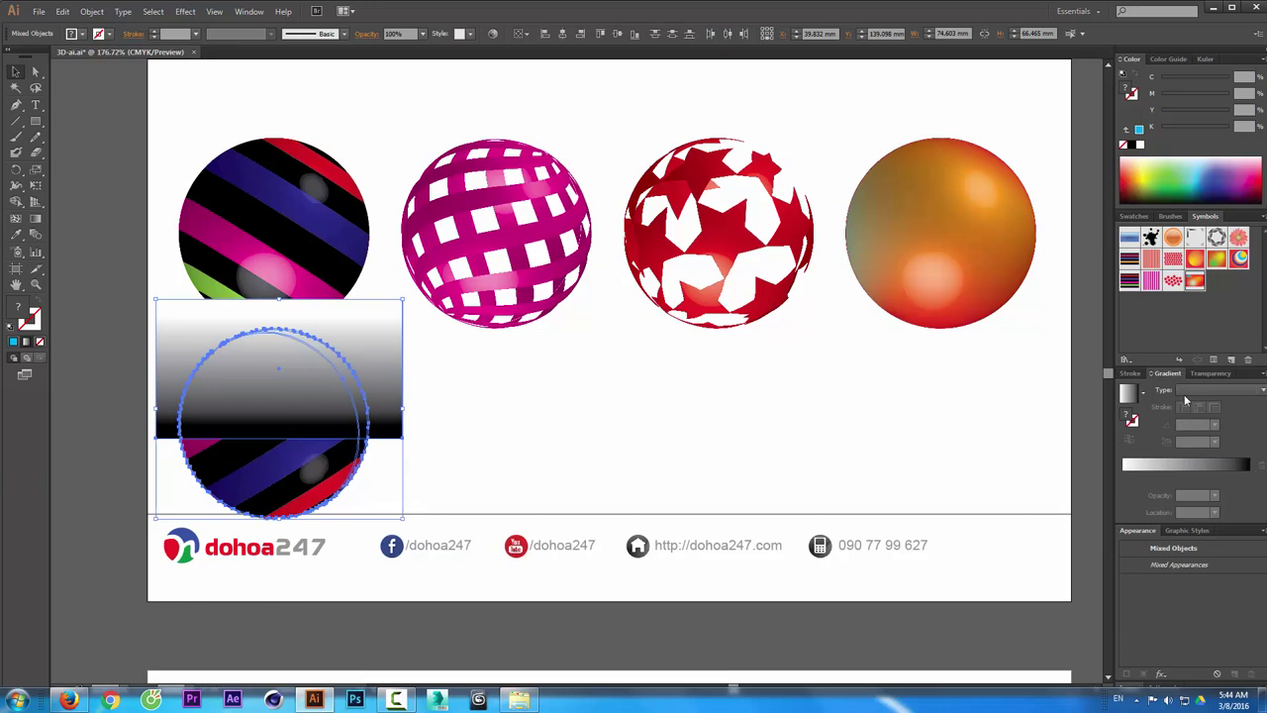
click(1203, 374)
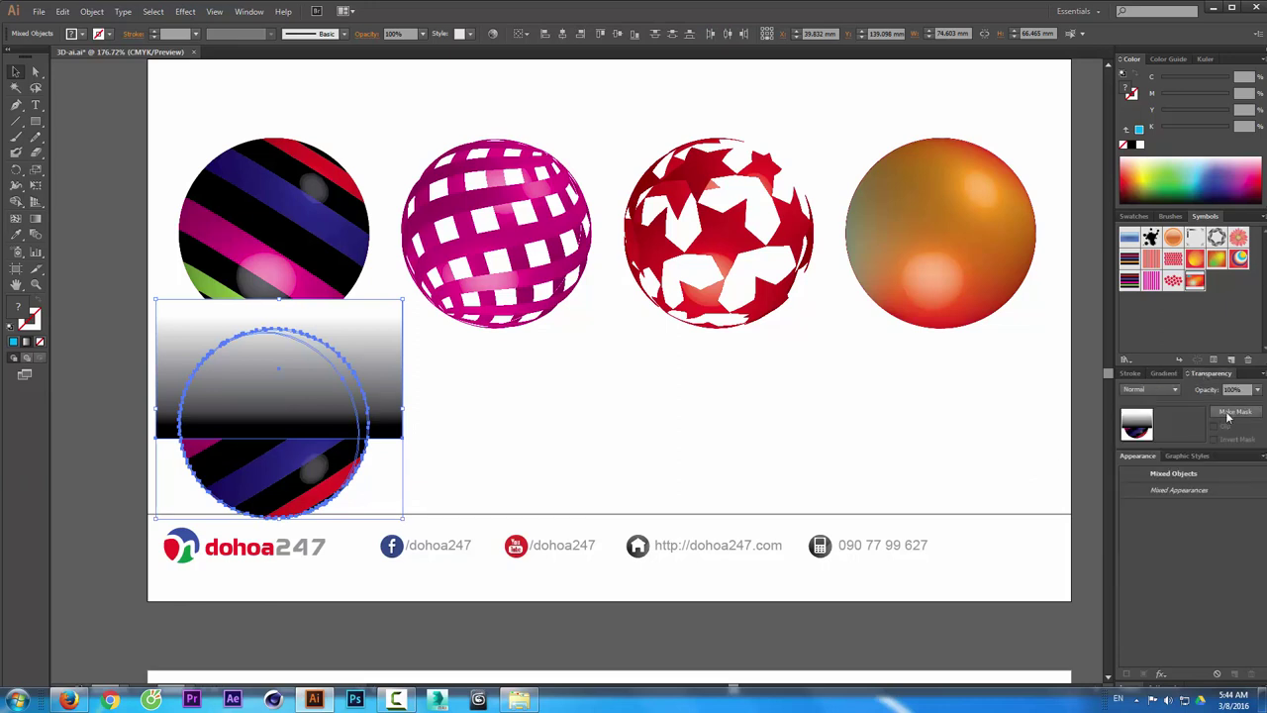
click(1229, 413)
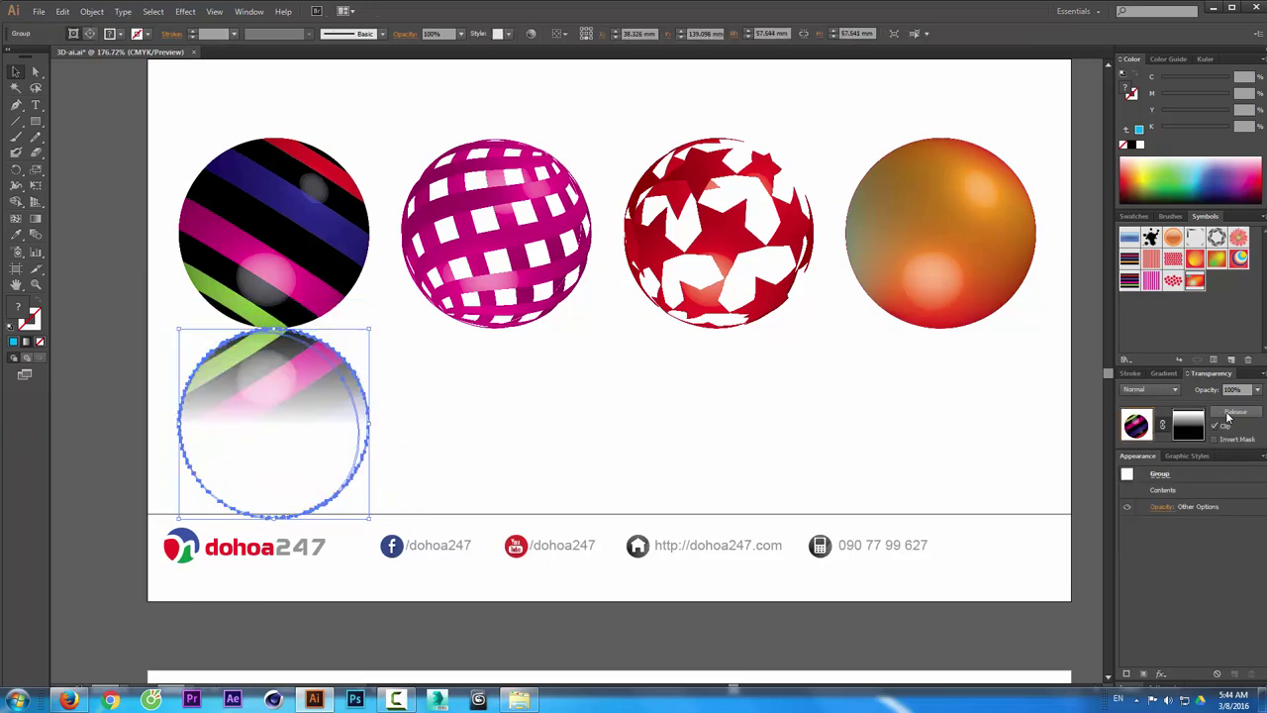
click(598, 445)
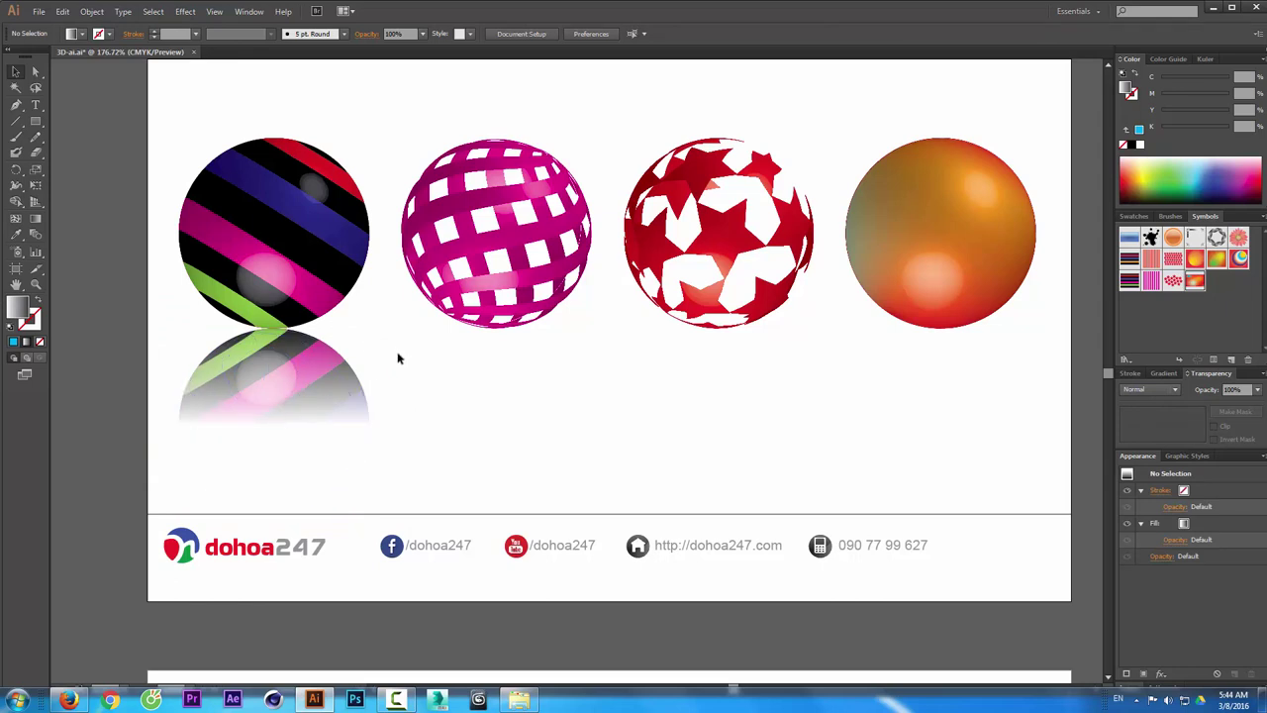
- Edit the opacity mask, nudging the gradient up to tune the reflection's fade
click(339, 386)
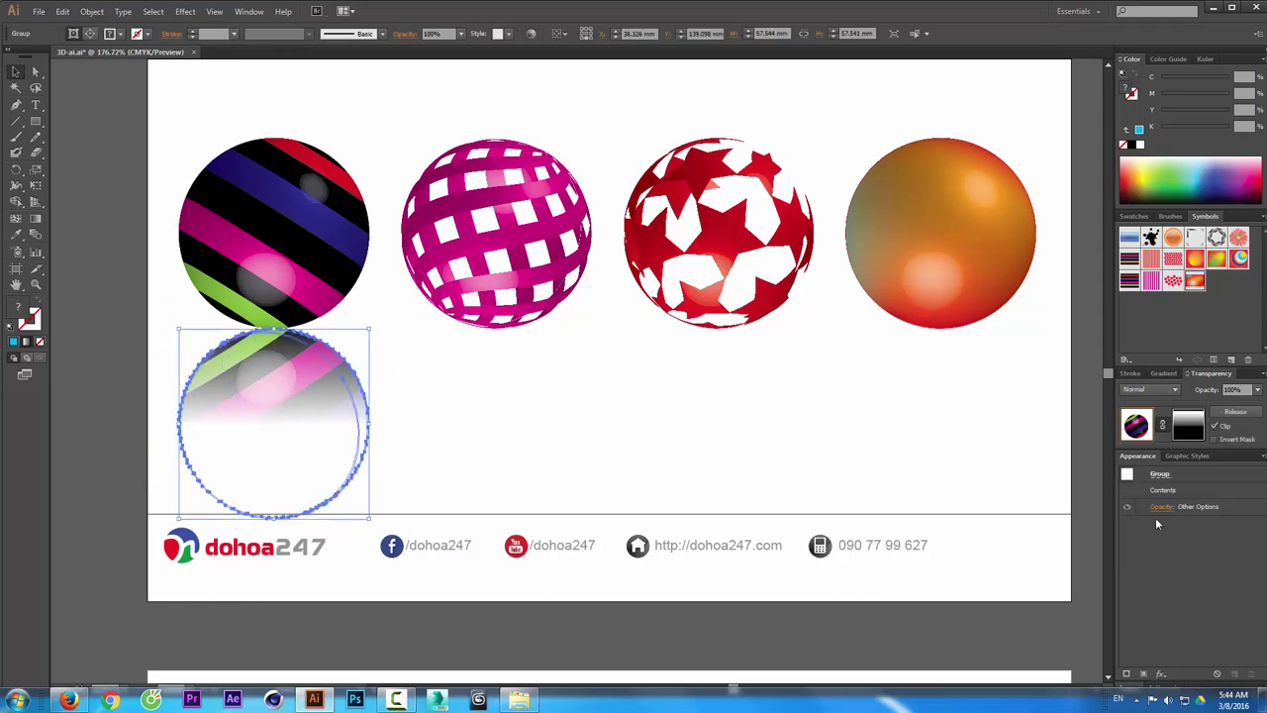
click(1187, 425)
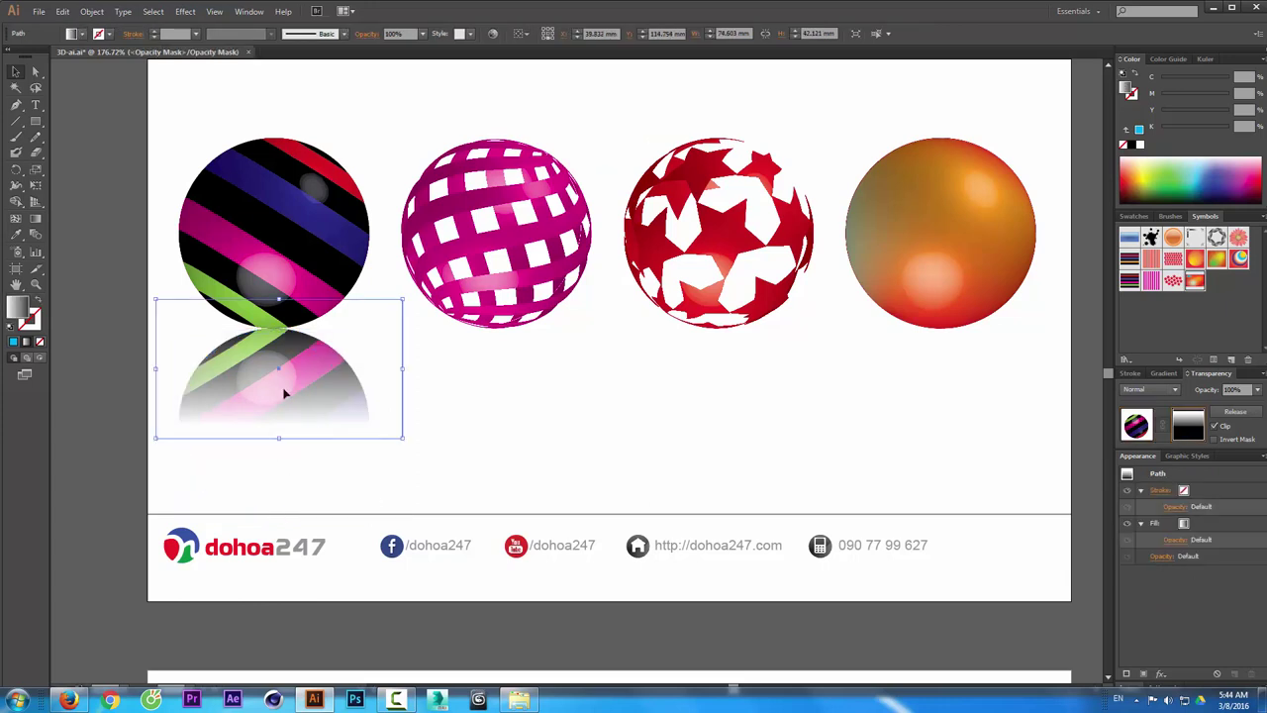
drag(357, 331, 358, 297)
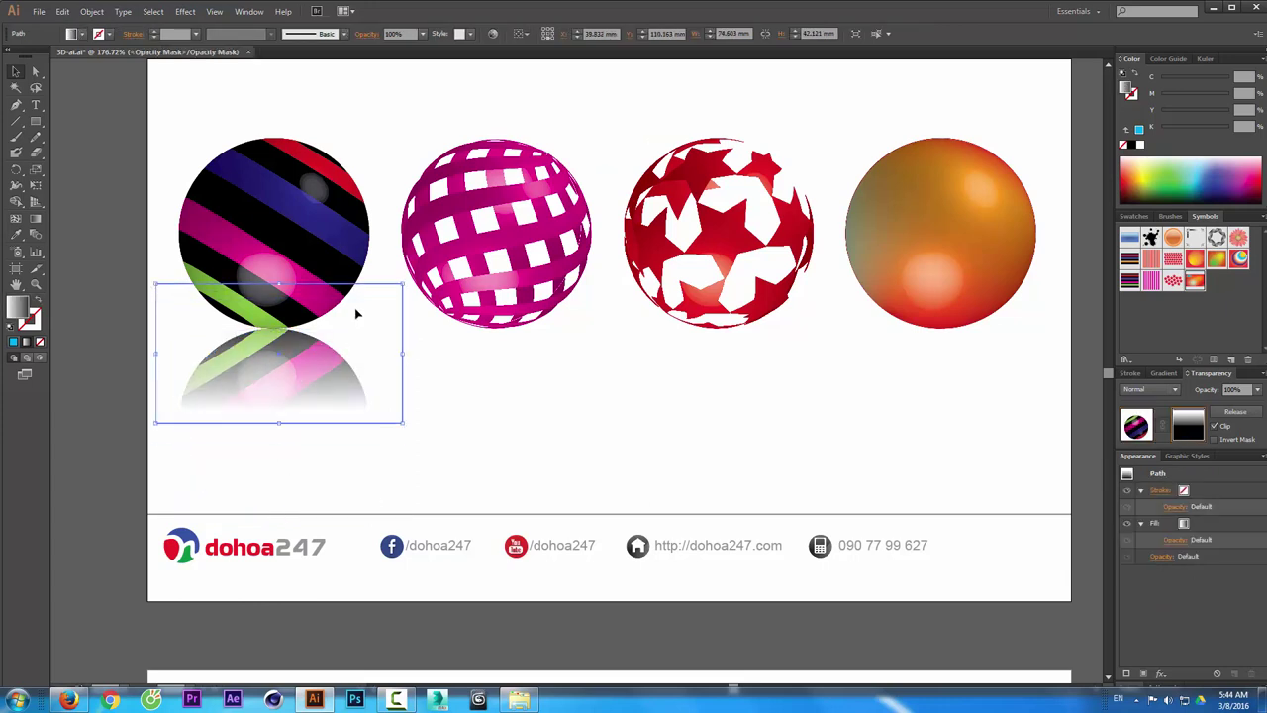
mouse_move(357, 297)
mouse_down()
mouse_move(358, 309)
mouse_move(357, 298)
mouse_up()
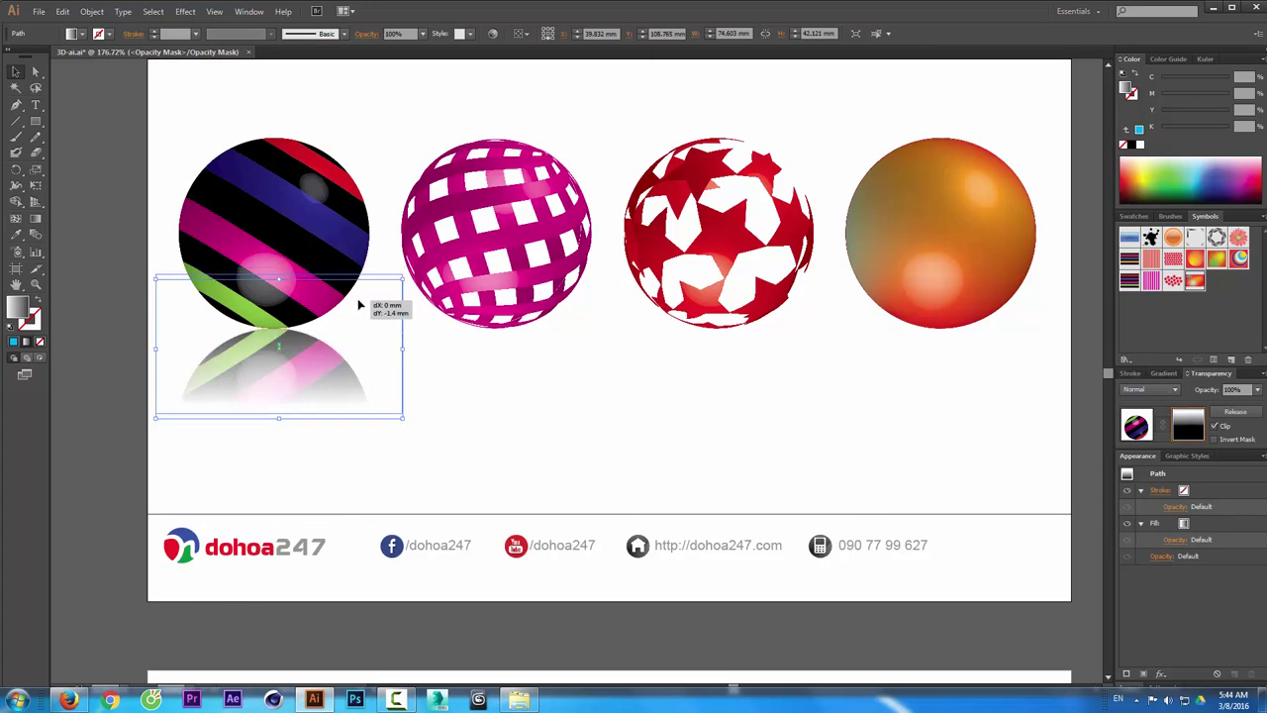
click(1136, 426)
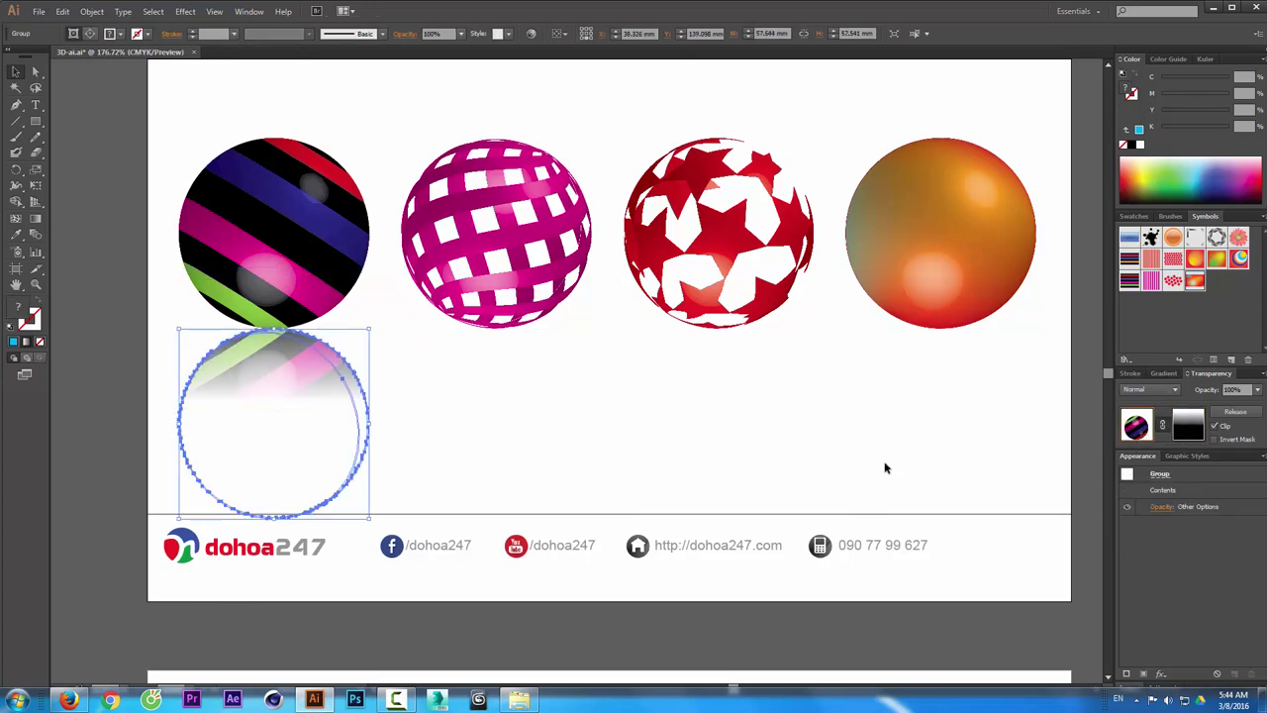
click(554, 421)
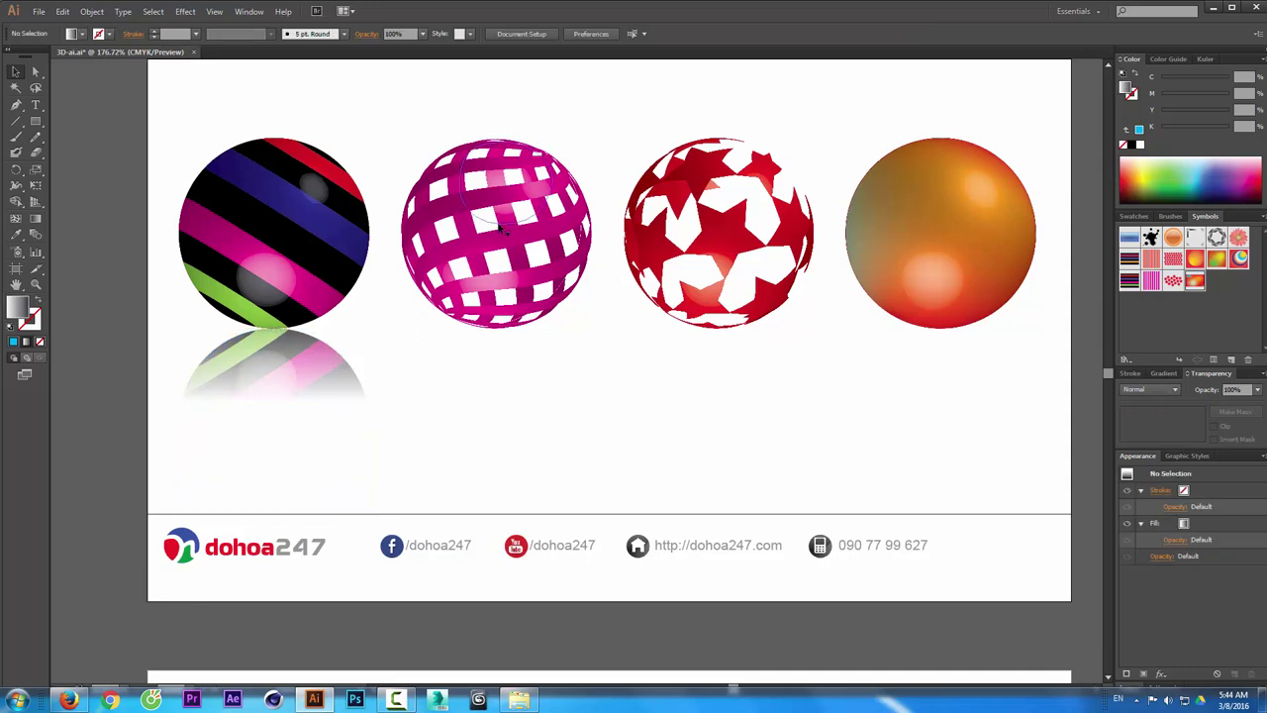
- Make a vertically reflected copy of the pink grid sphere beneath it with Transform Each
click(504, 237)
click(91, 11)
mouse_move(117, 27)
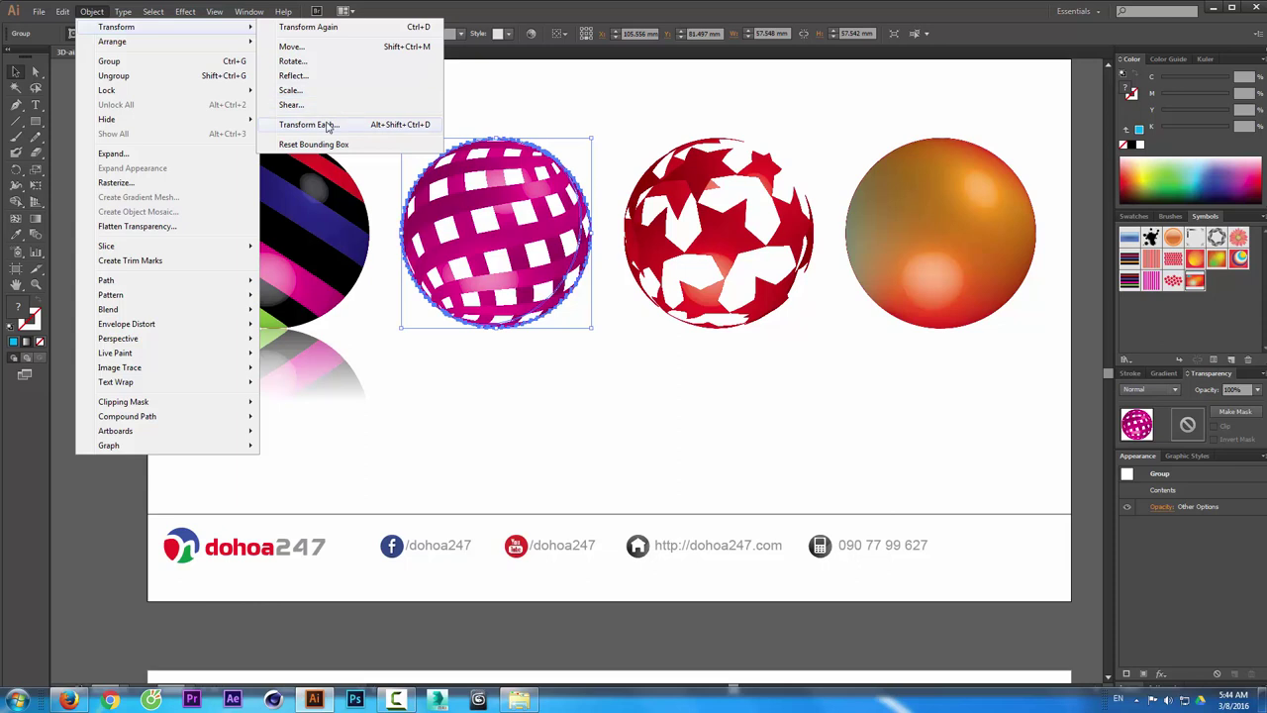
click(327, 125)
click(594, 509)
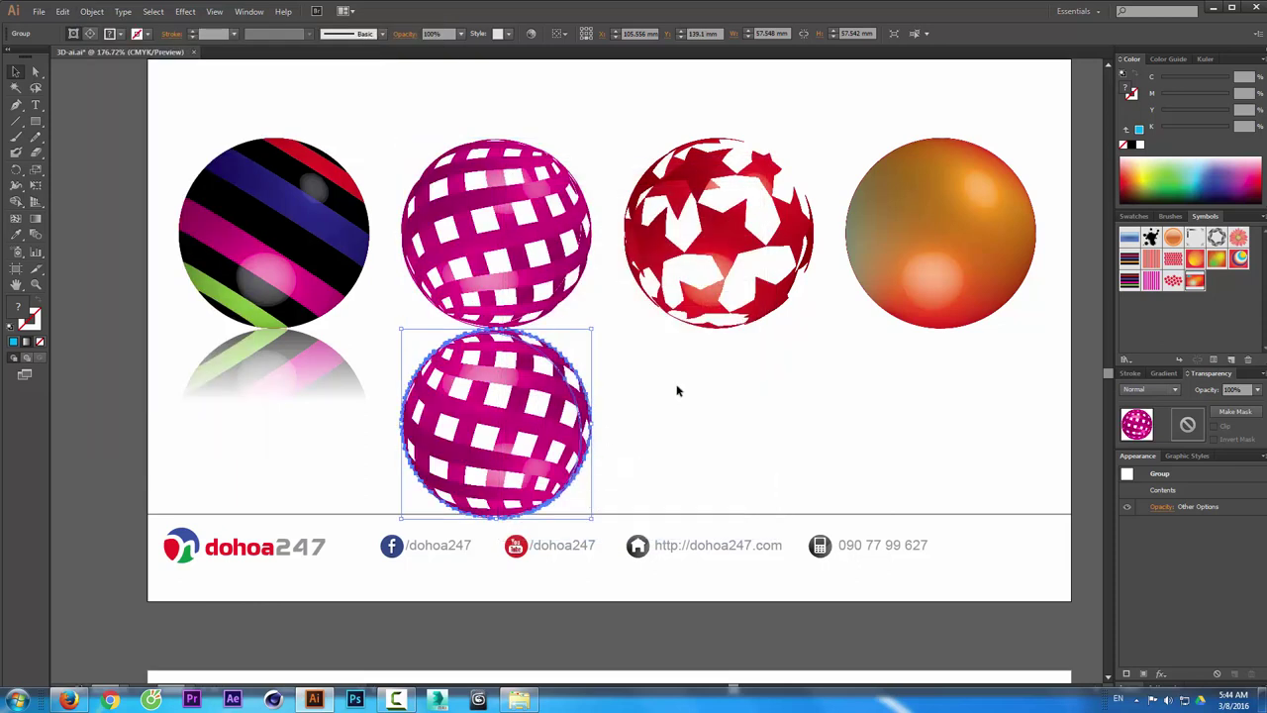
- Draw a white-to-black gradient rectangle over the pink sphere's reflection
click(41, 126)
drag(373, 308, 618, 428)
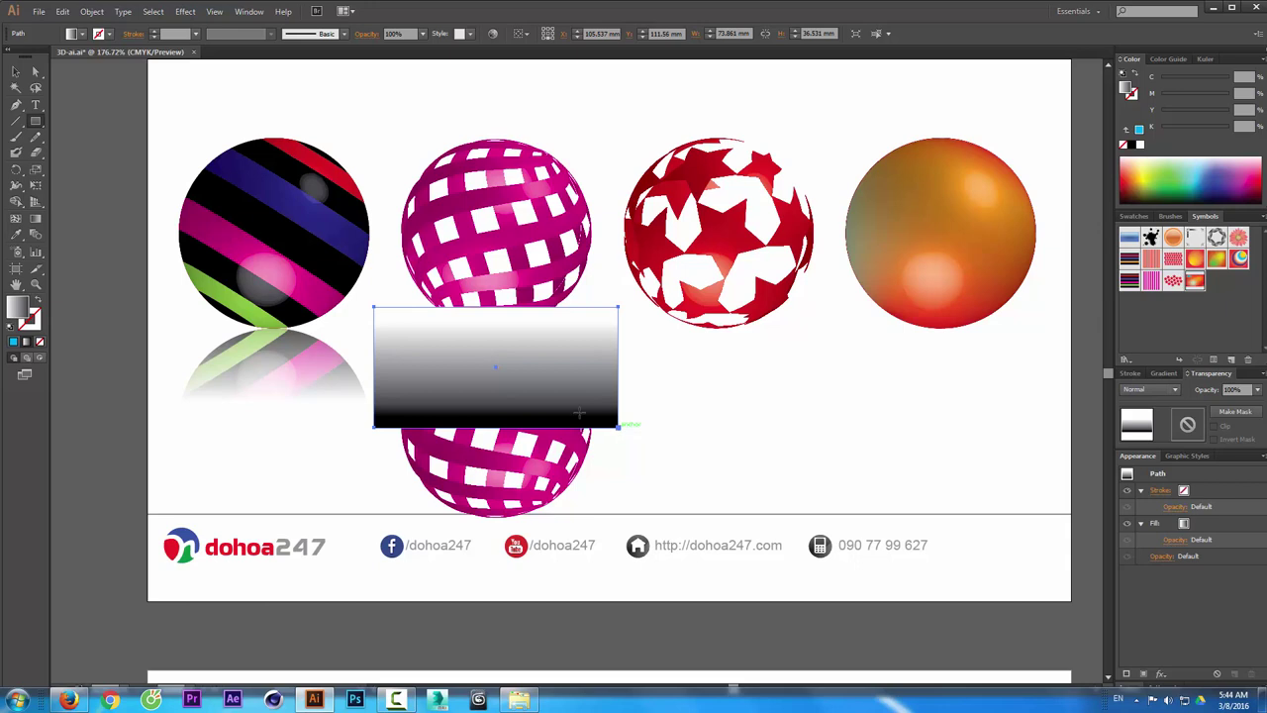
click(15, 71)
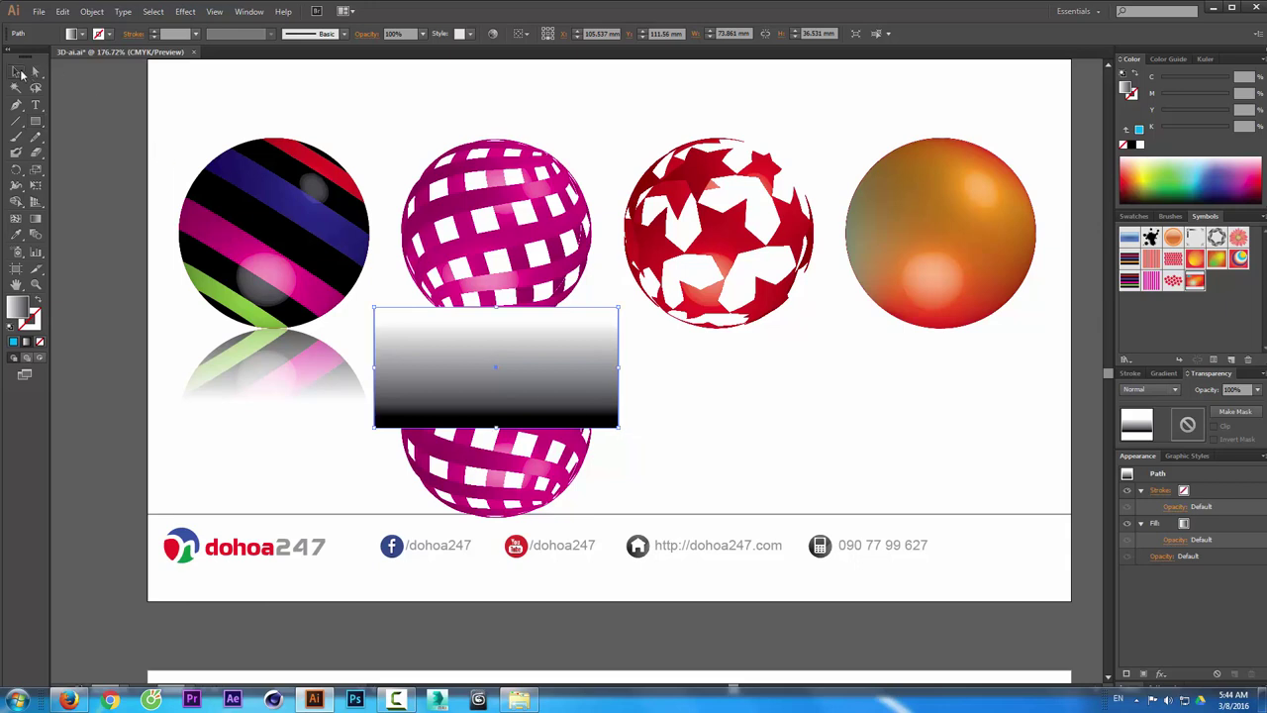
- Expand the 3D appearance of the red star and orange spheres
click(729, 237)
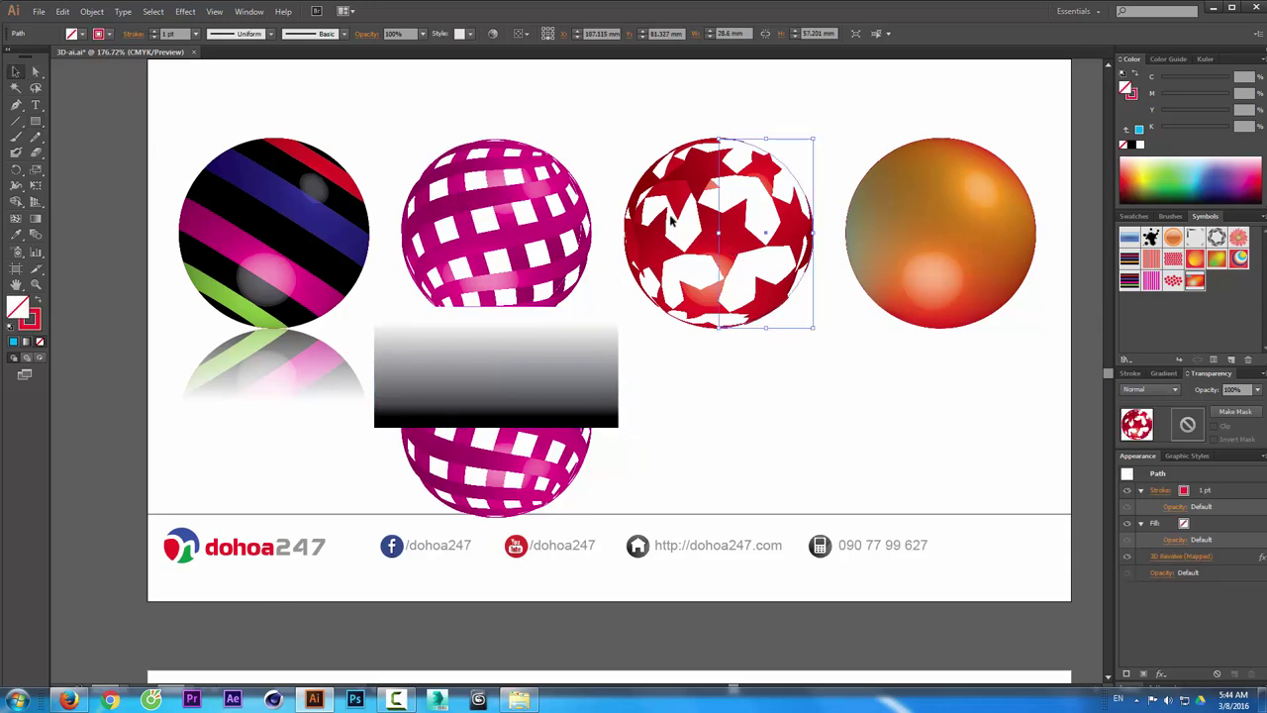
click(90, 11)
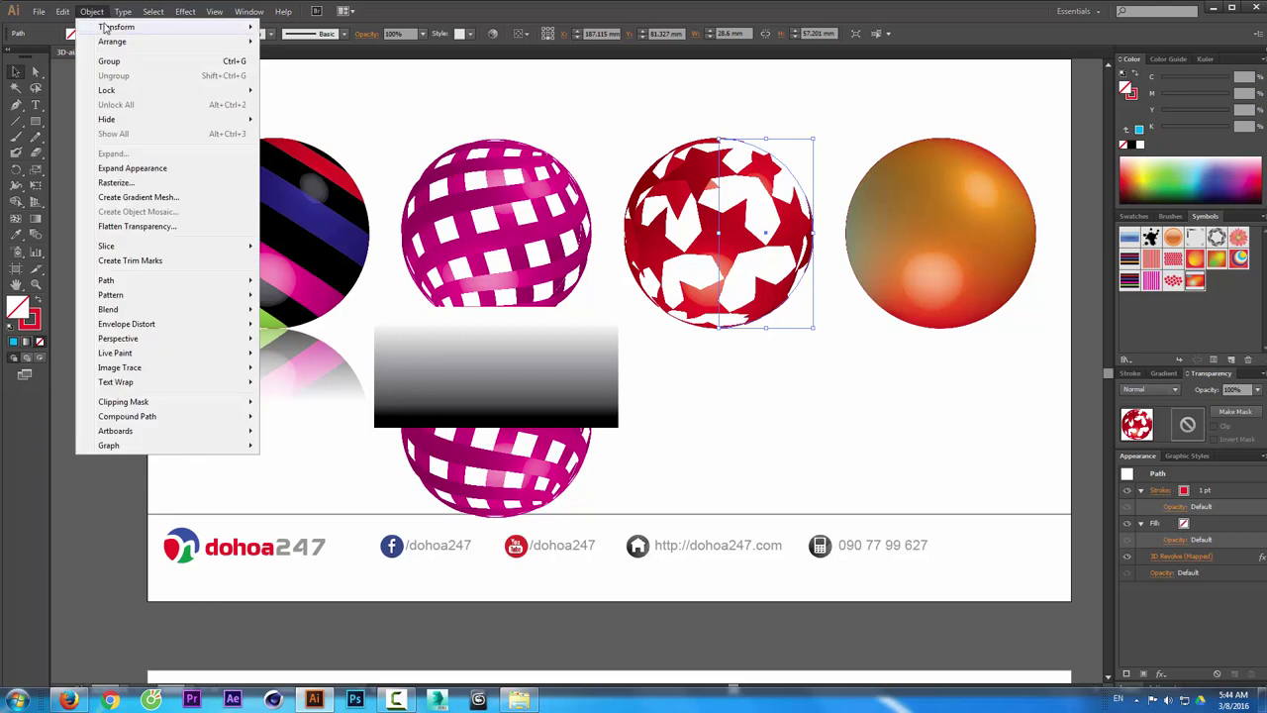
click(202, 168)
click(956, 248)
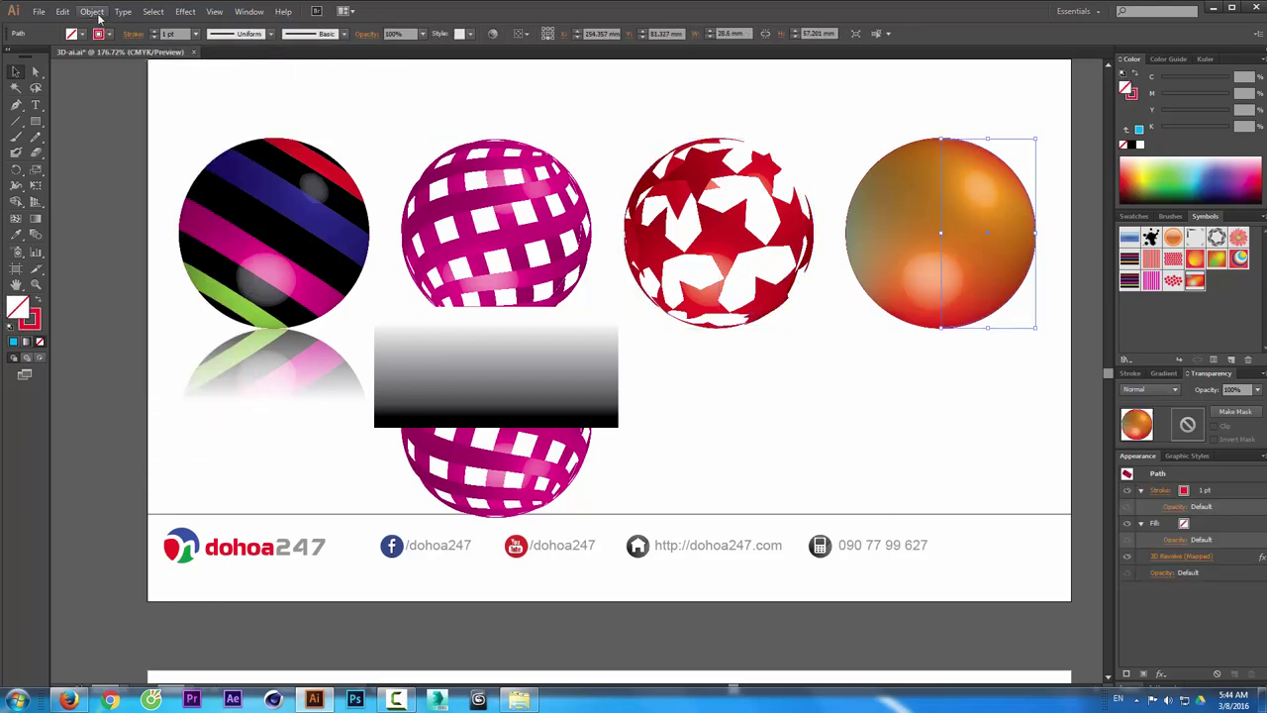
click(91, 11)
click(155, 171)
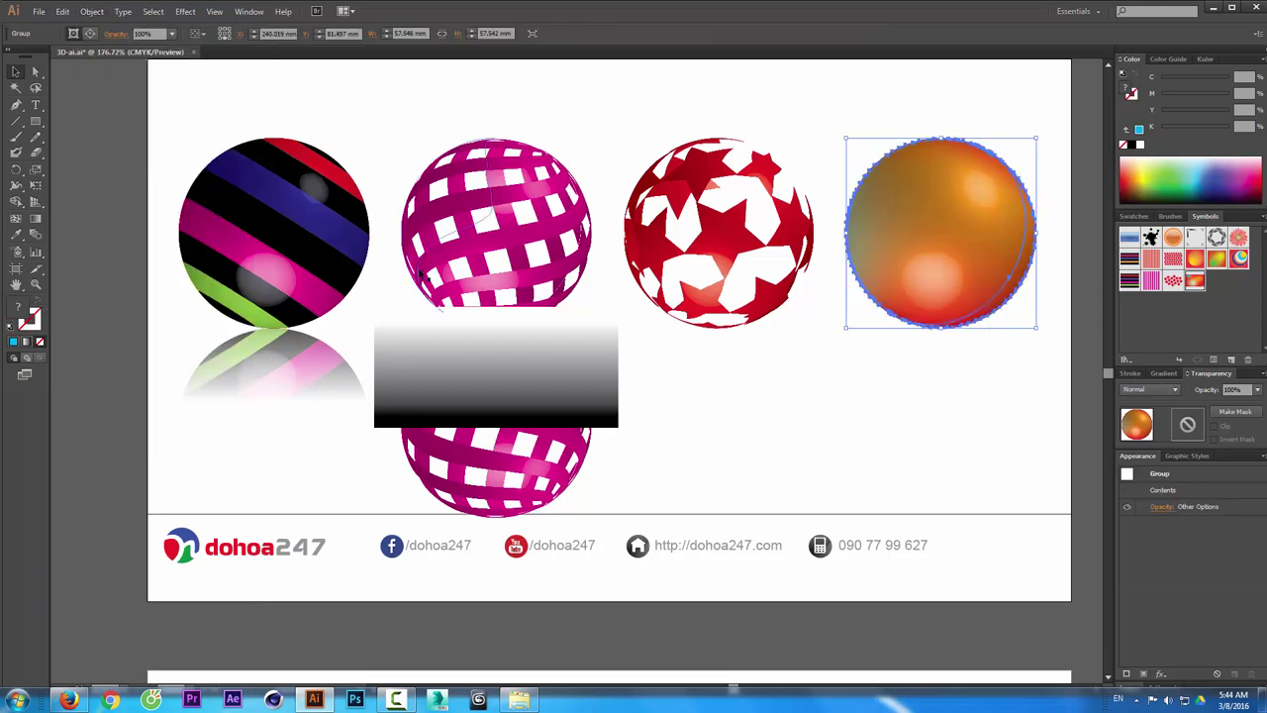
- Make vertically reflected copies of both spheres beneath them with Transform Each
drag(666, 100, 979, 242)
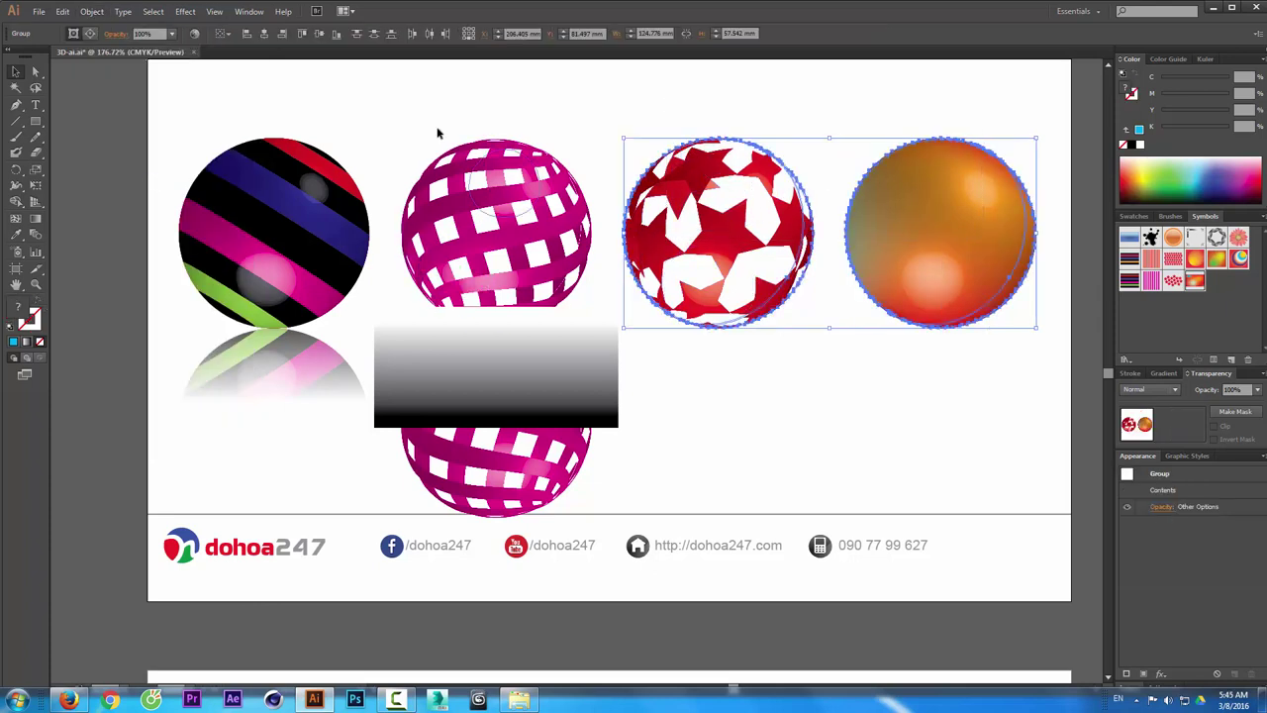
click(91, 11)
mouse_move(149, 27)
click(347, 124)
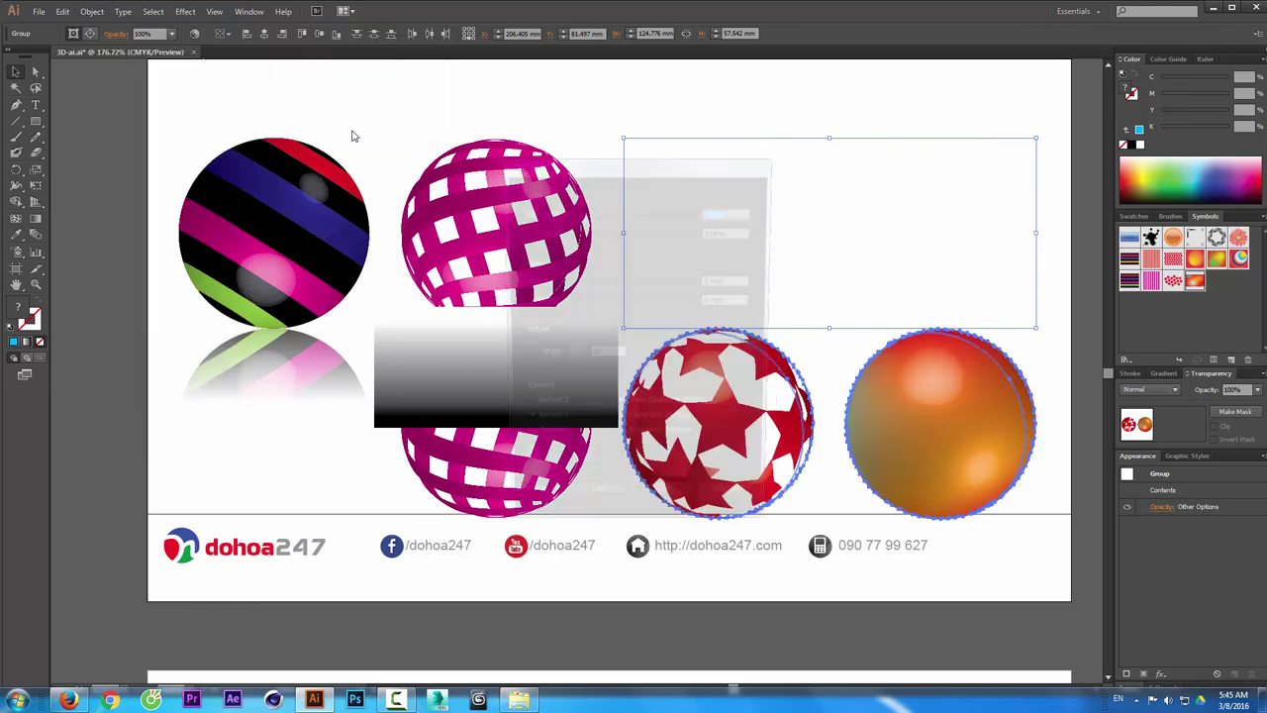
click(595, 509)
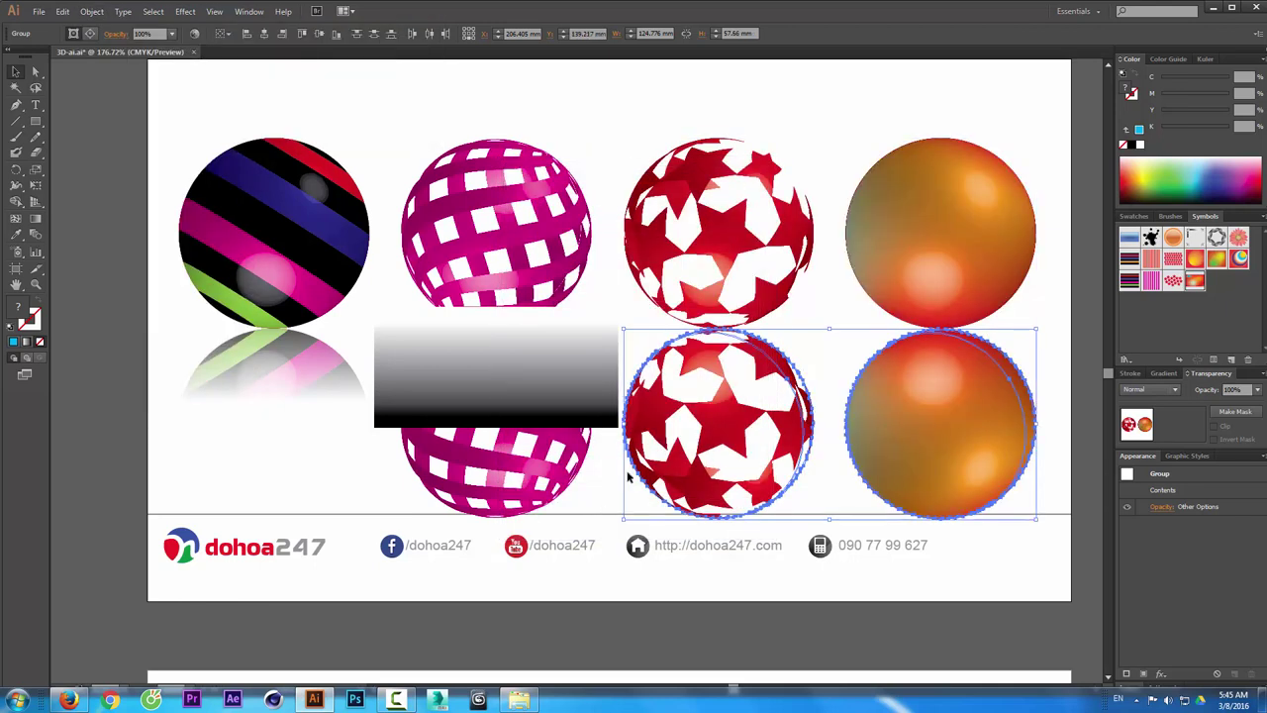
click(625, 308)
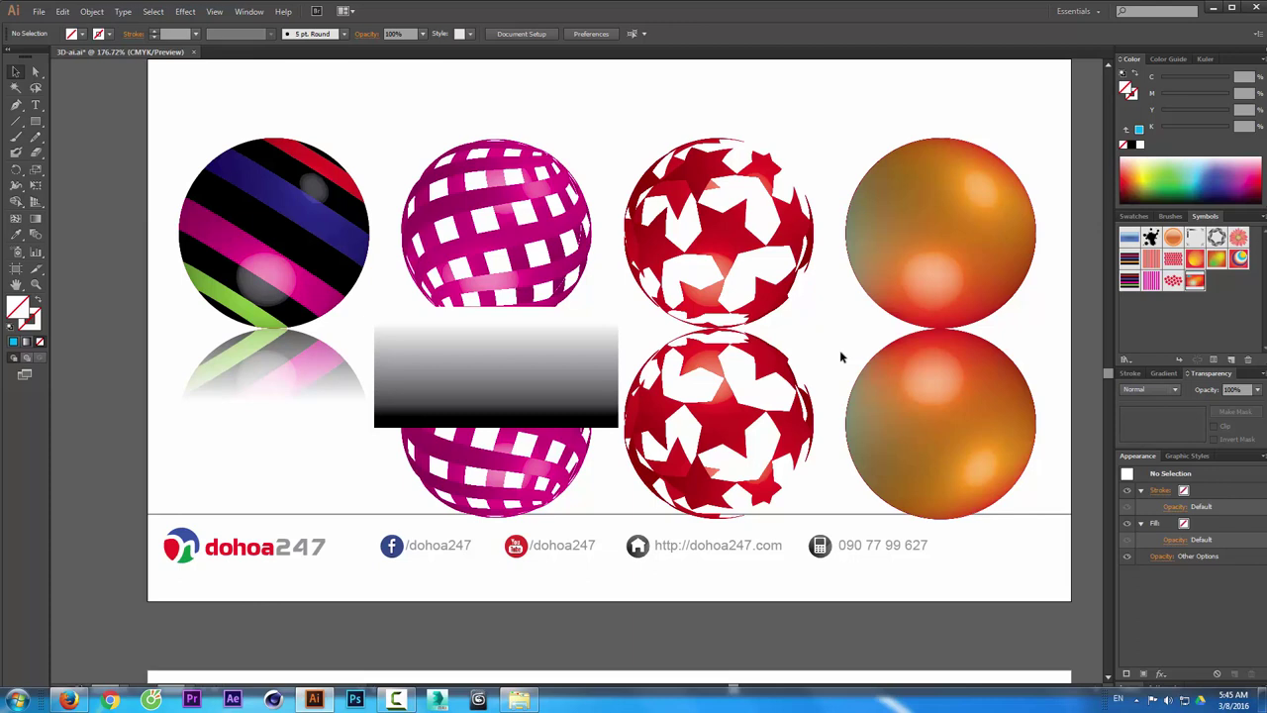
click(600, 361)
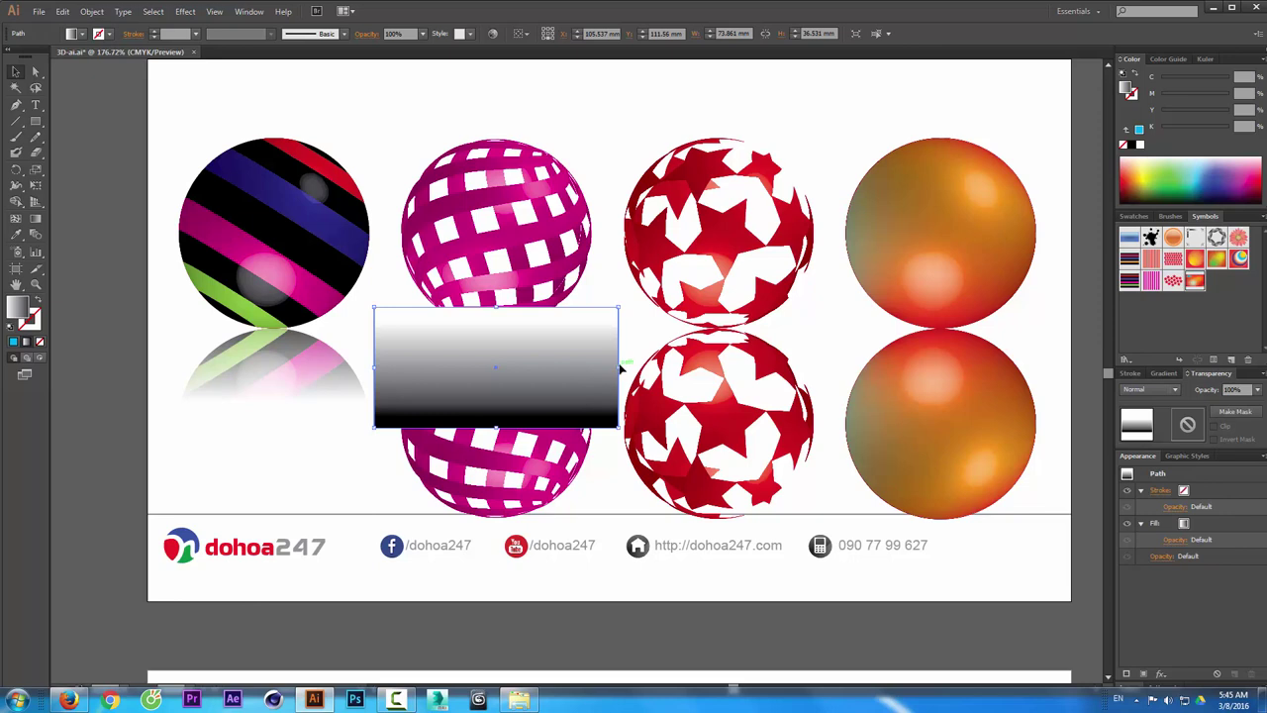
- Resize the gradient rectangle and use it to mask the pink sphere's reflection
drag(620, 367, 605, 367)
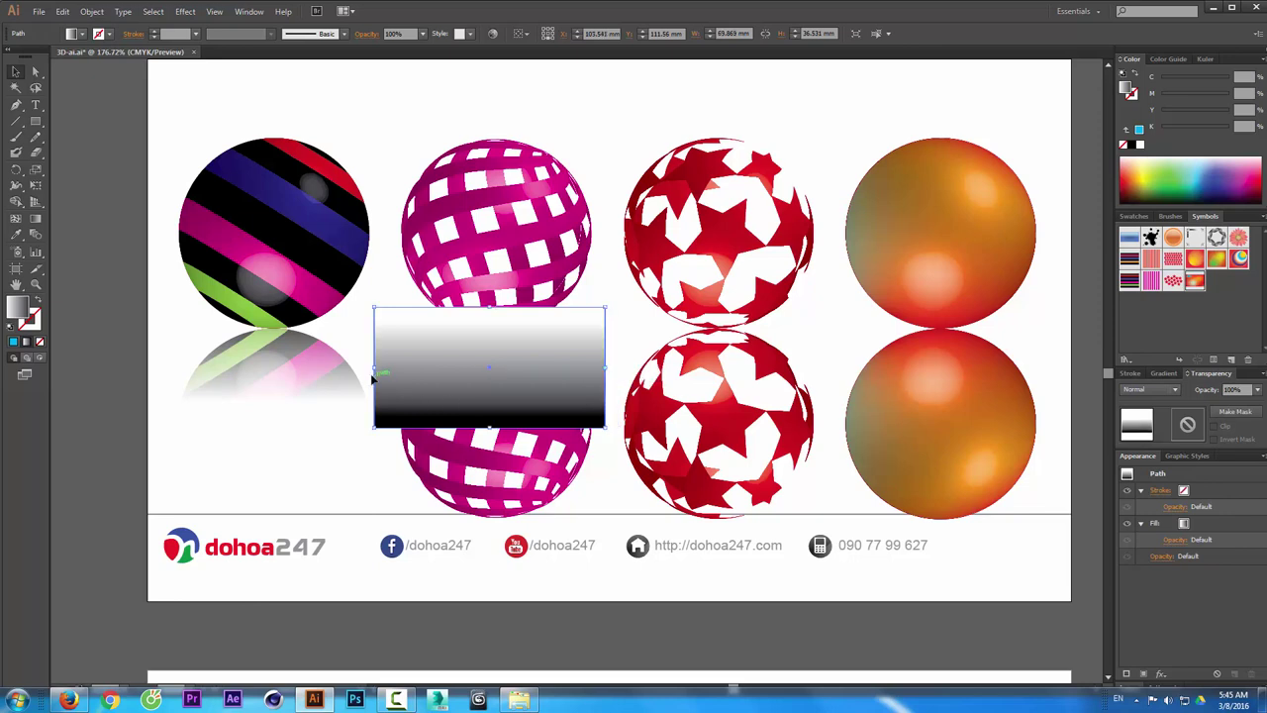
drag(376, 368, 901, 403)
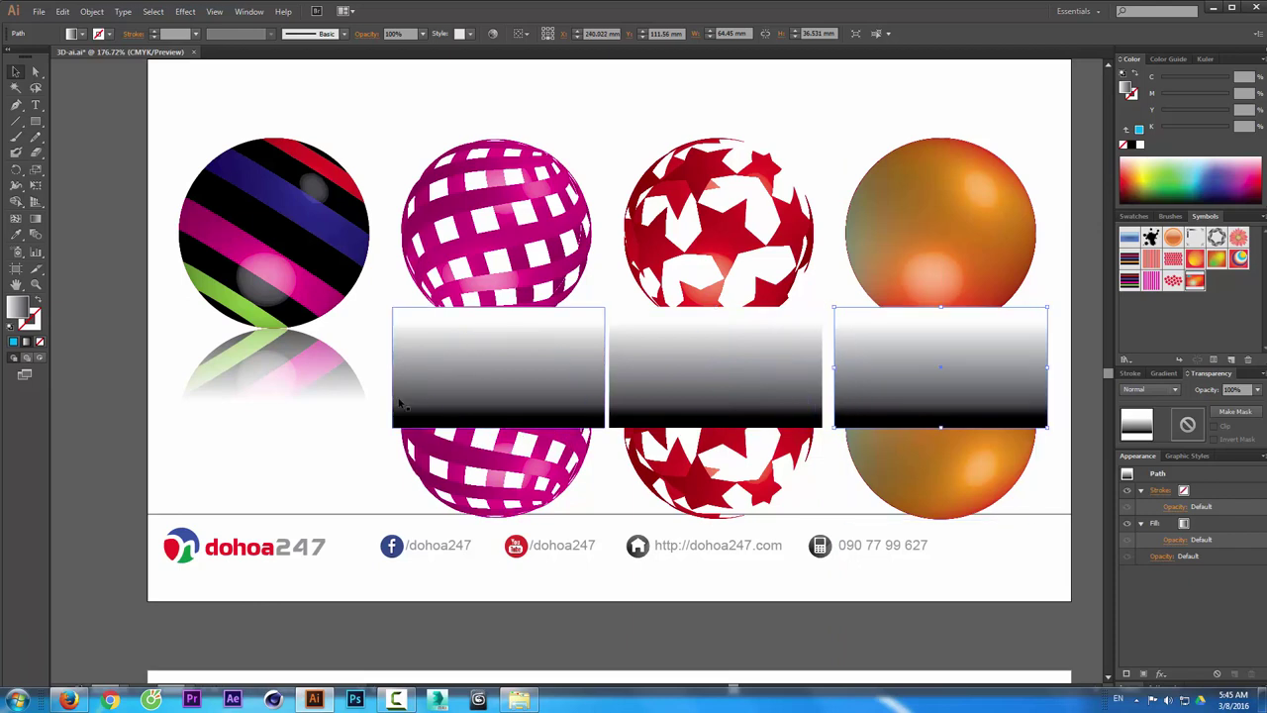
drag(461, 401, 461, 401)
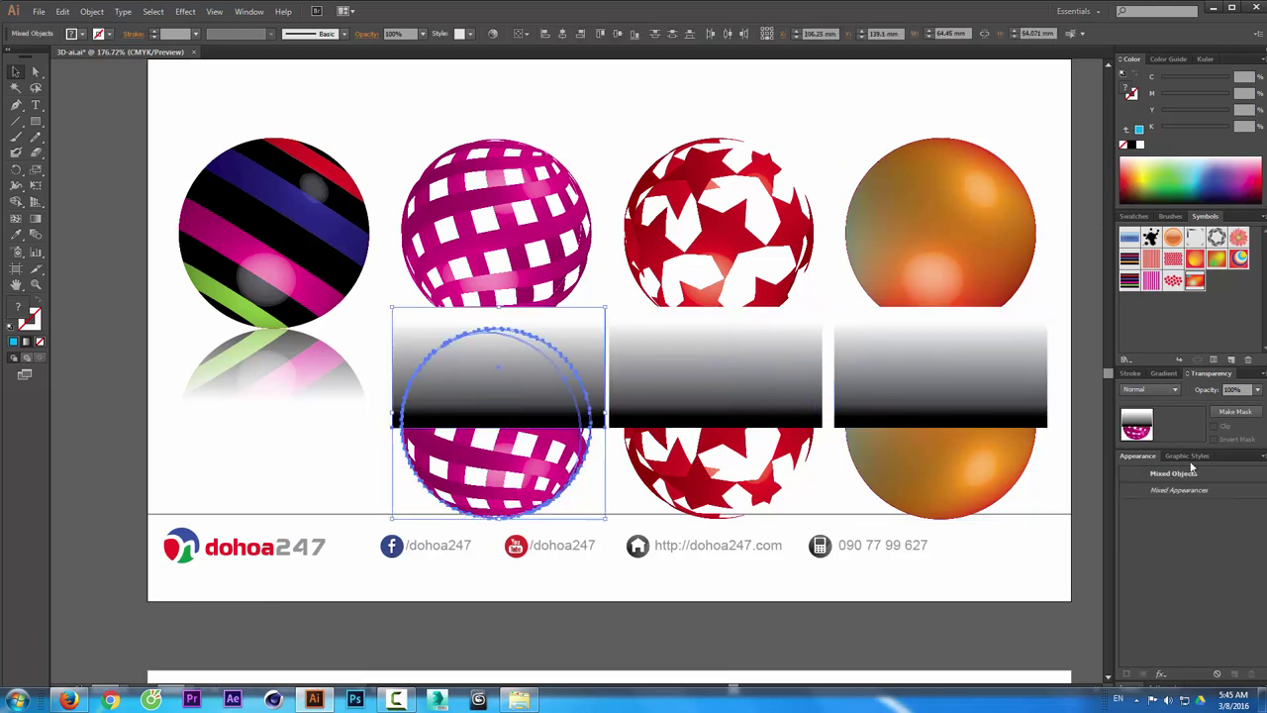
click(1234, 412)
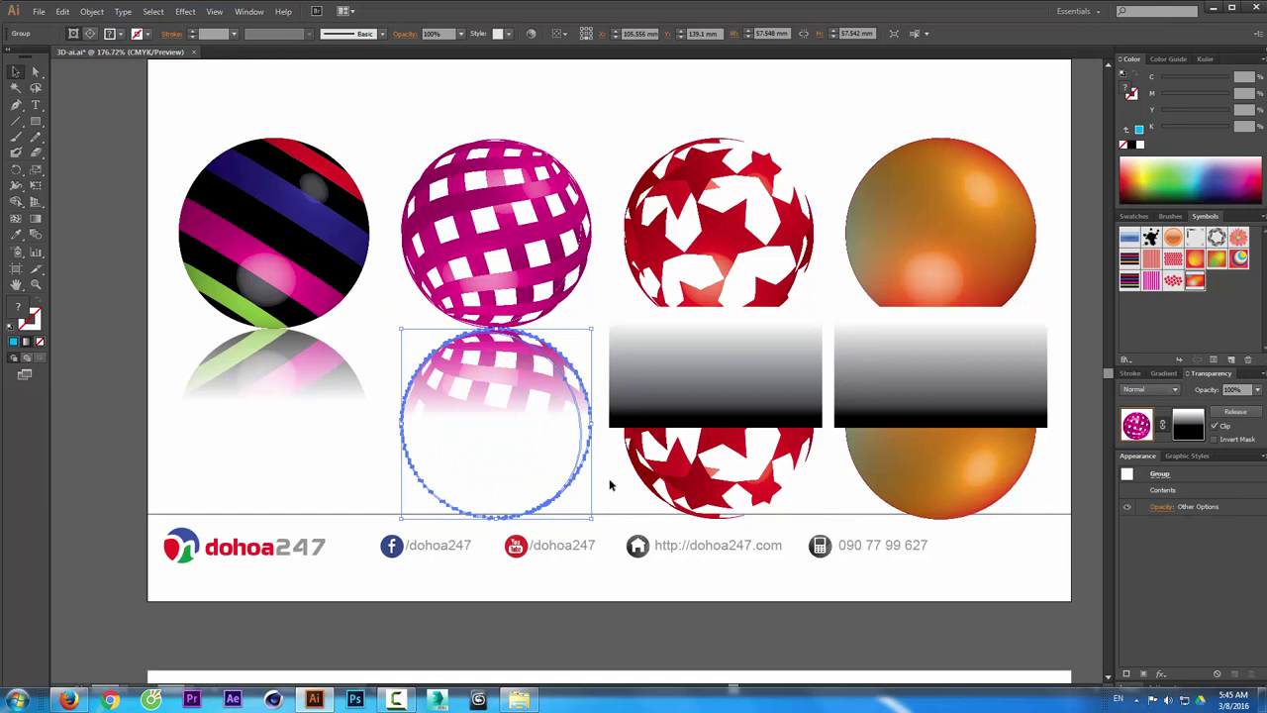
- Apply gradient opacity masks to the red star and orange sphere reflections
drag(645, 449, 683, 416)
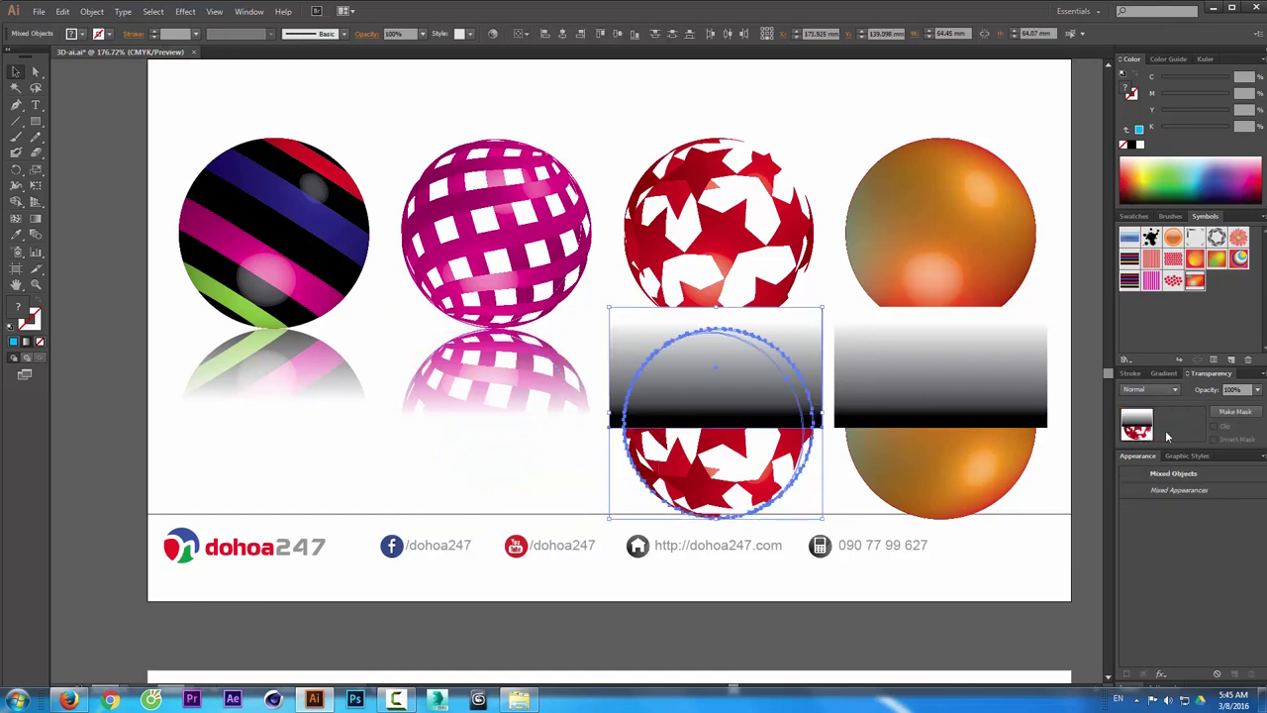
click(1234, 412)
drag(1066, 386, 1035, 425)
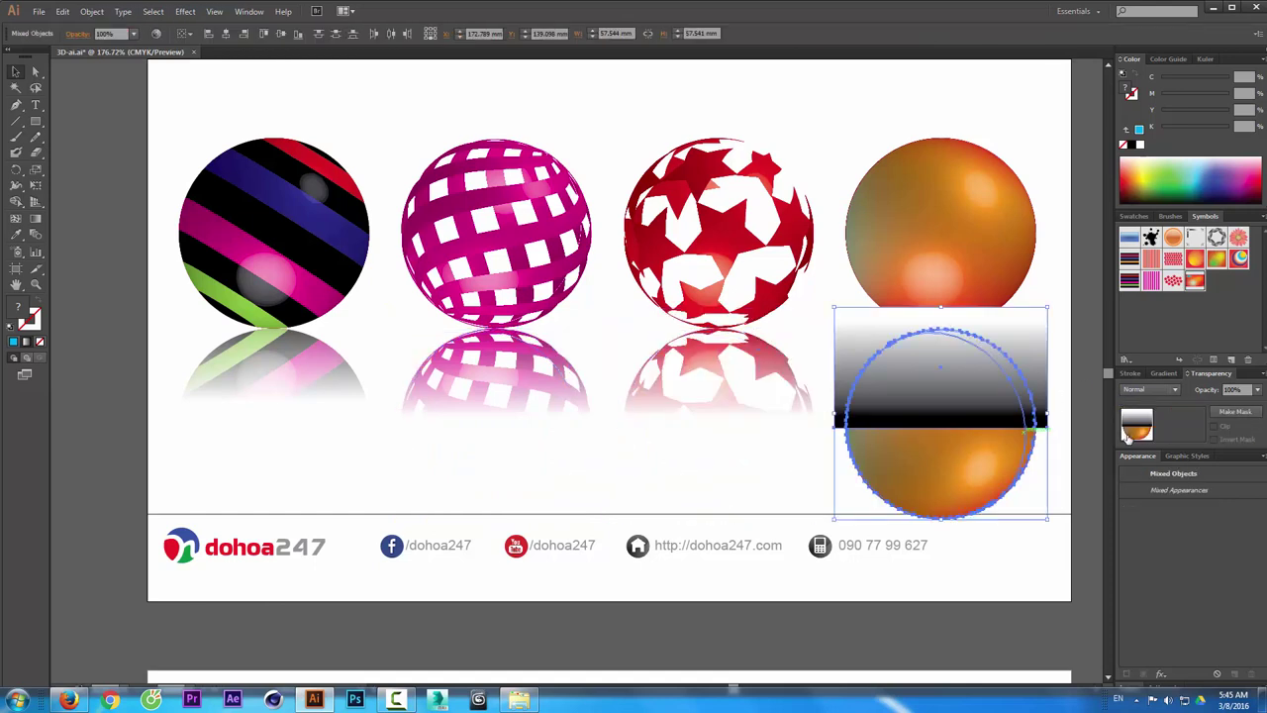
click(1227, 418)
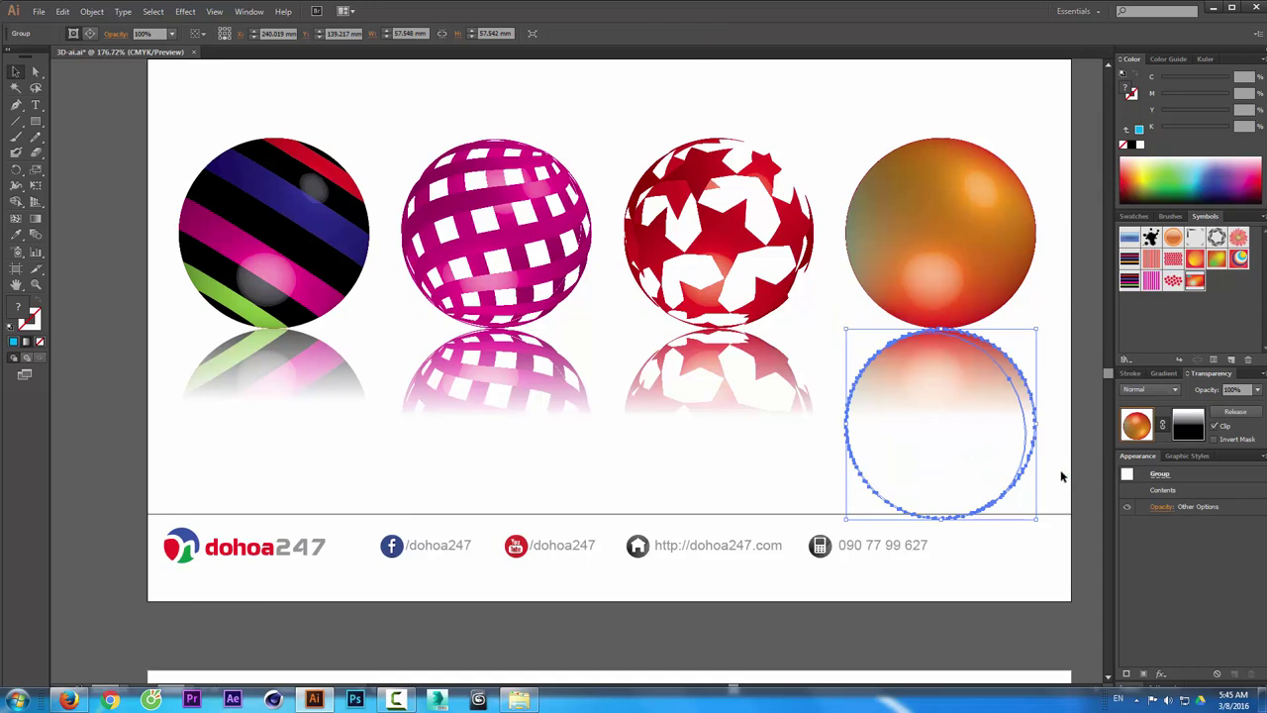
click(1060, 476)
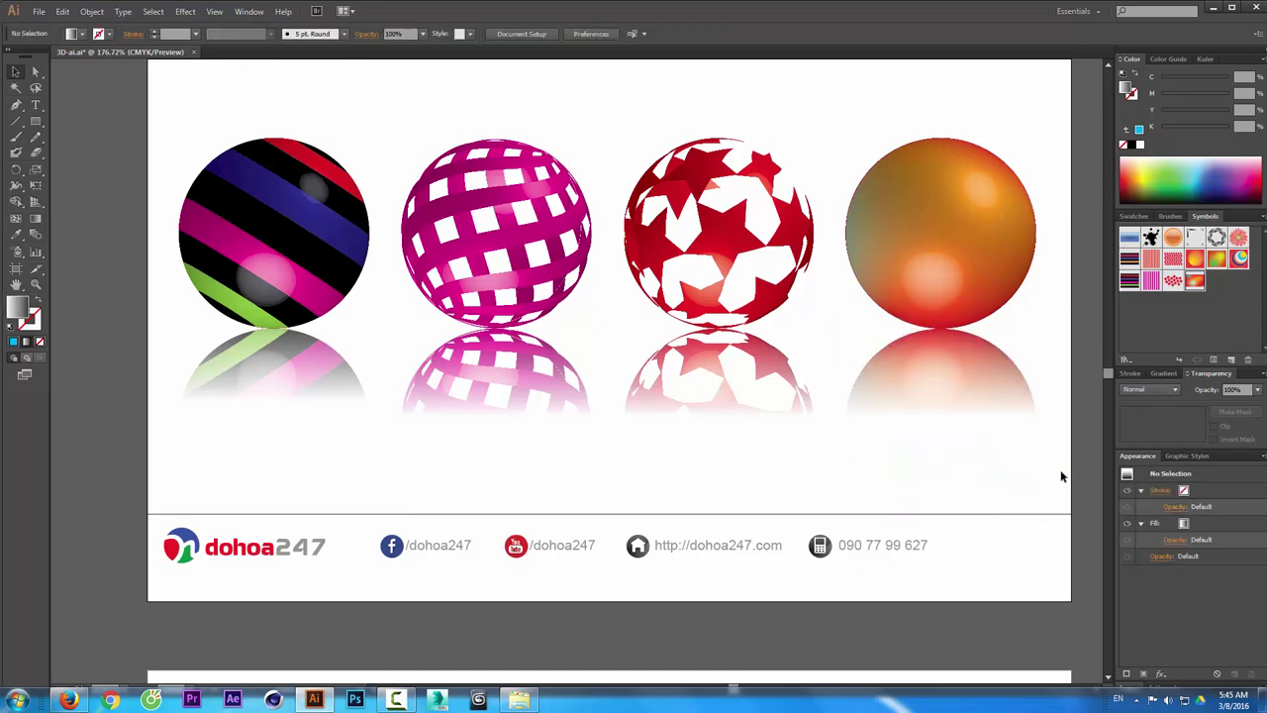
- Zoom out to 100% and scroll to view both artboards of reflected spheres
key(ctrl+minus)
key(ctrl+minus)
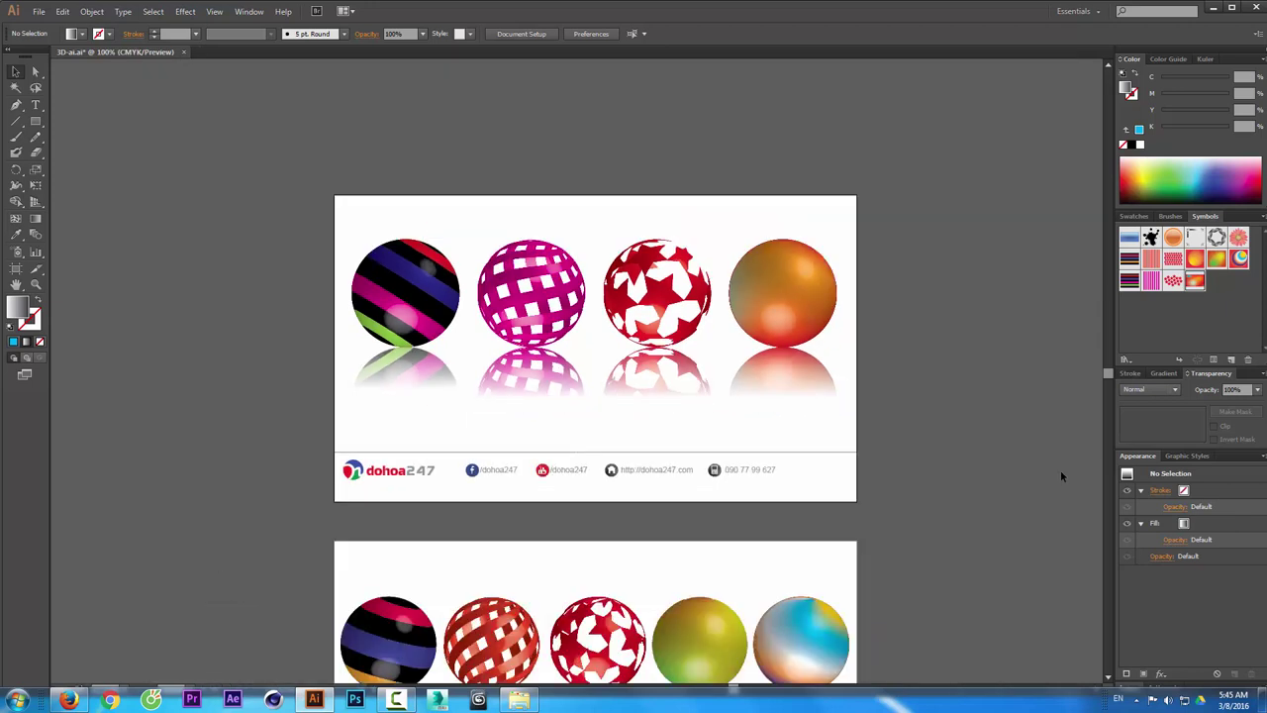
scroll(852, 470, down, 1)
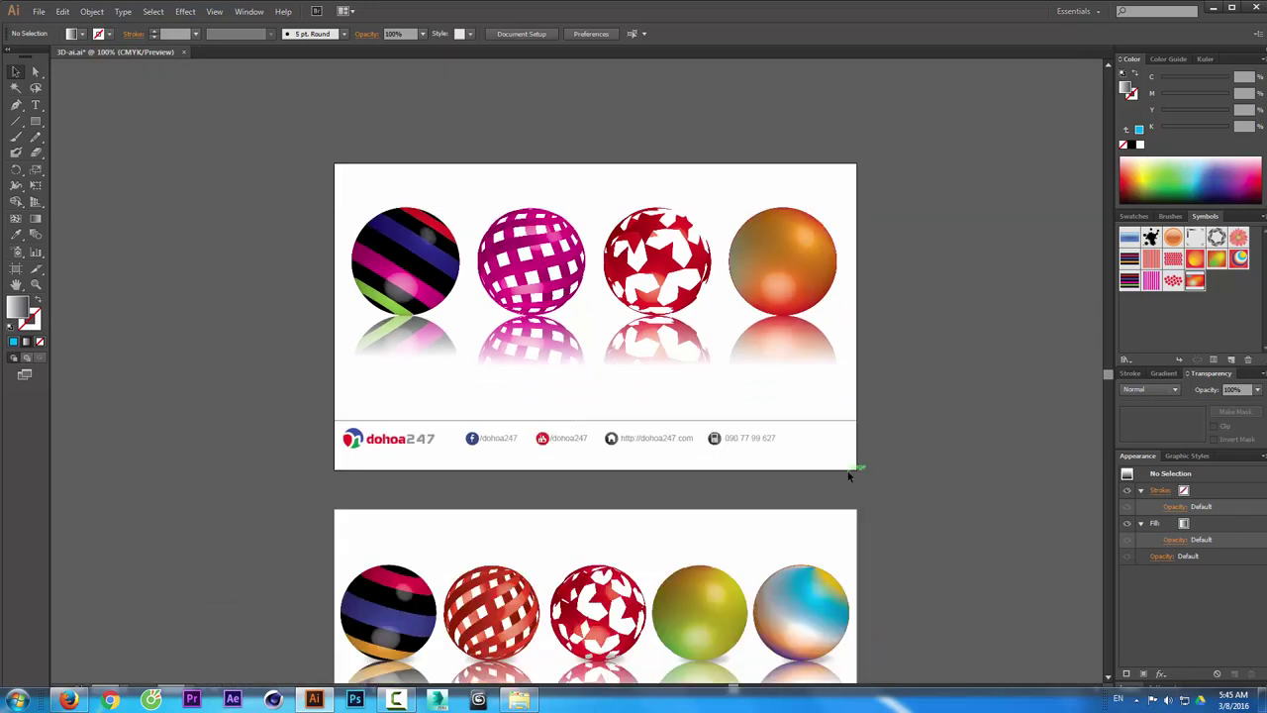
scroll(848, 476, down, 2)
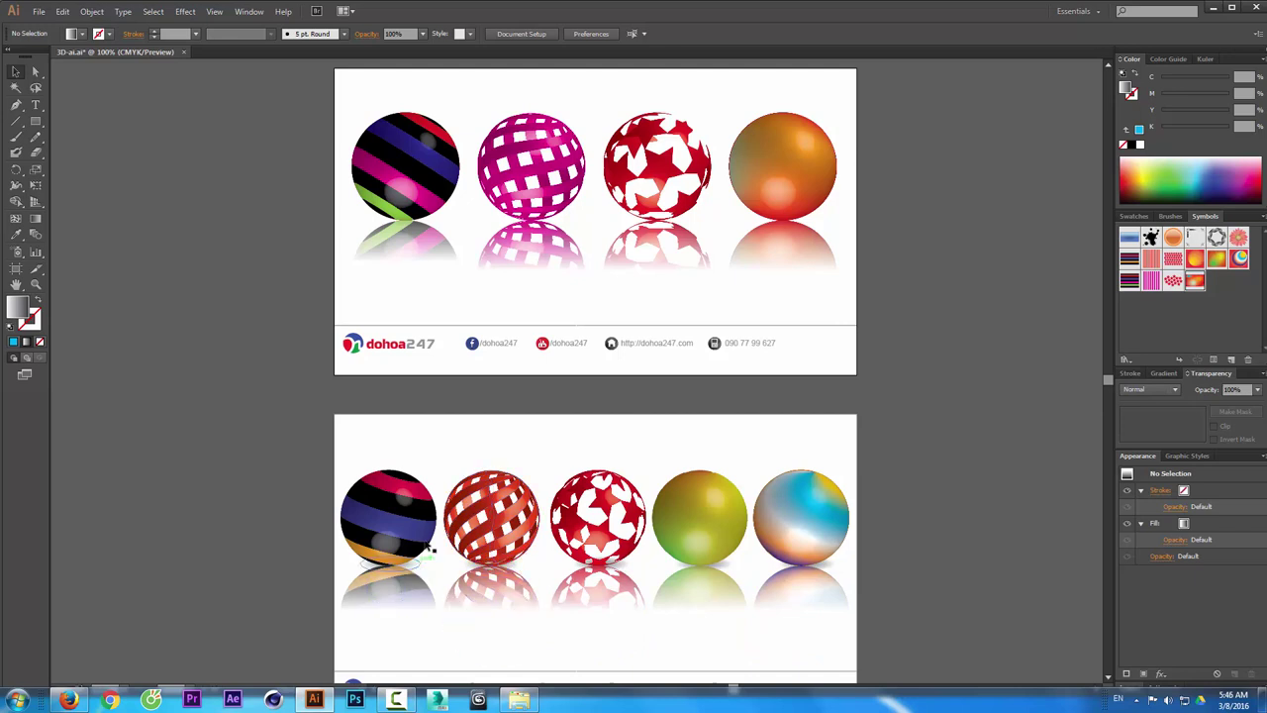
scroll(523, 372, up, 1)
scroll(522, 372, up, 3)
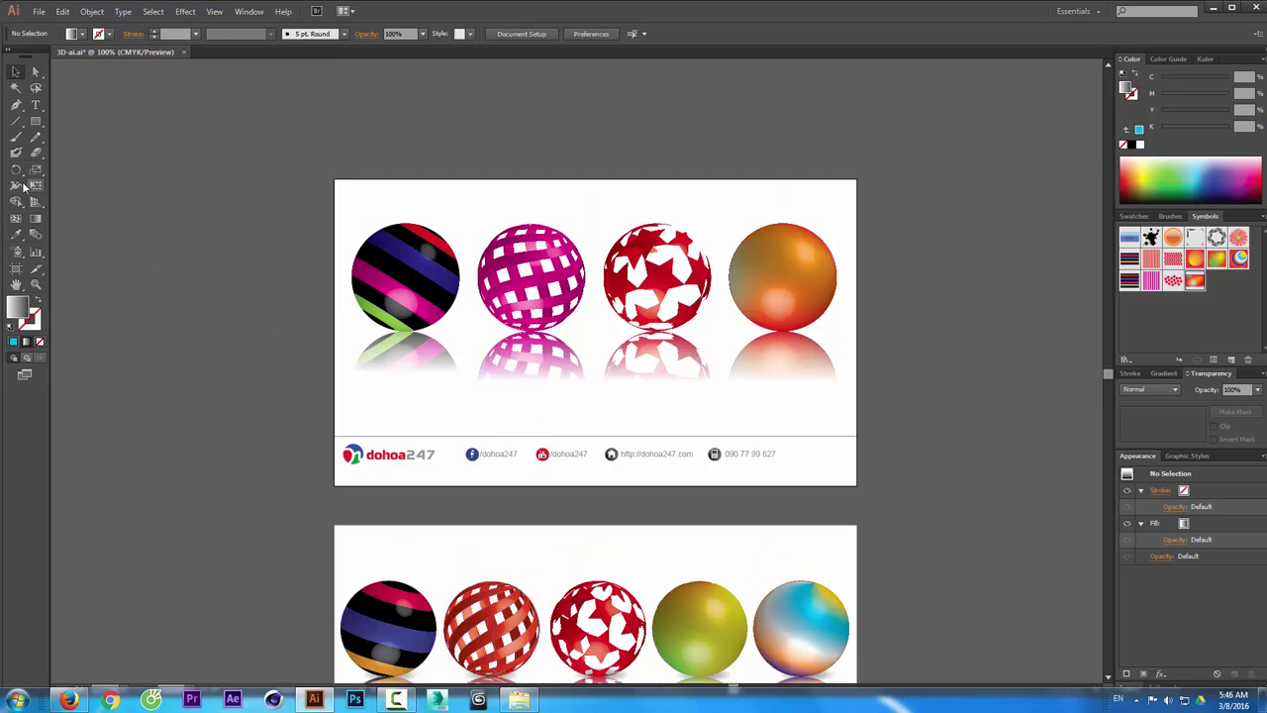
- Zoom in and draw a flat black-filled ellipse beneath the striped sphere
key(z)
drag(604, 386, 285, 221)
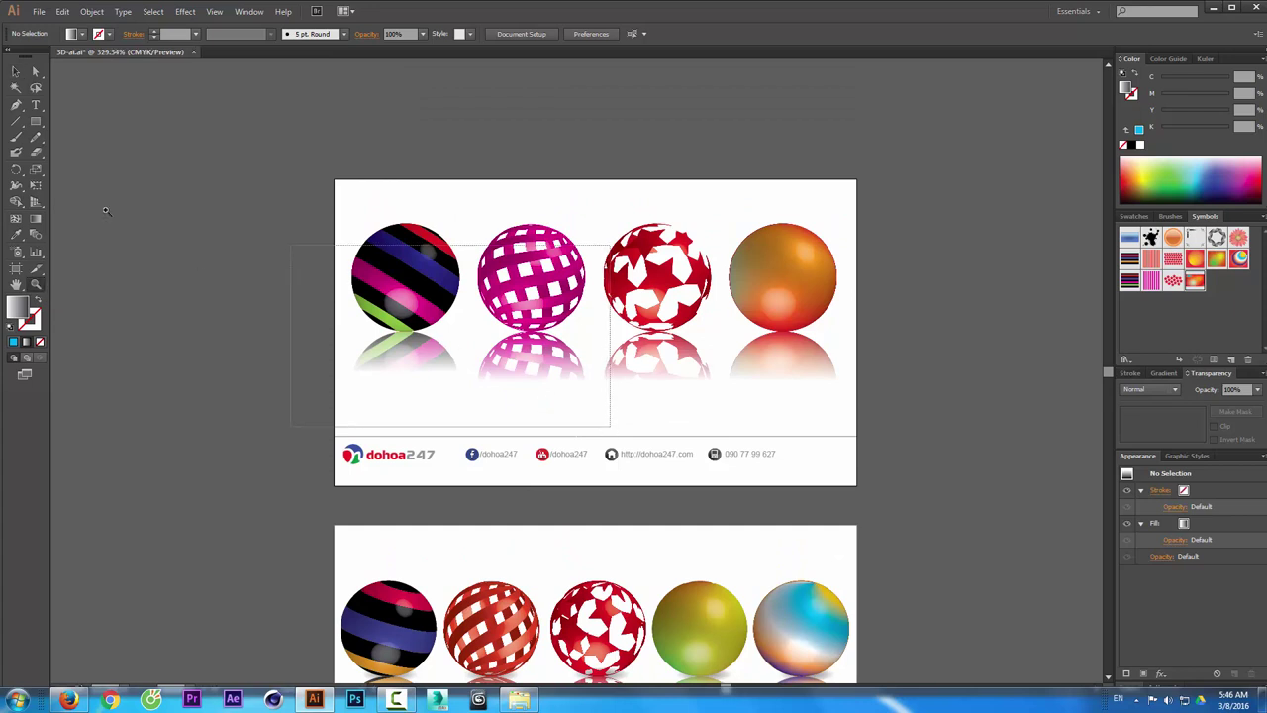
click(35, 120)
click(97, 152)
drag(325, 341, 543, 375)
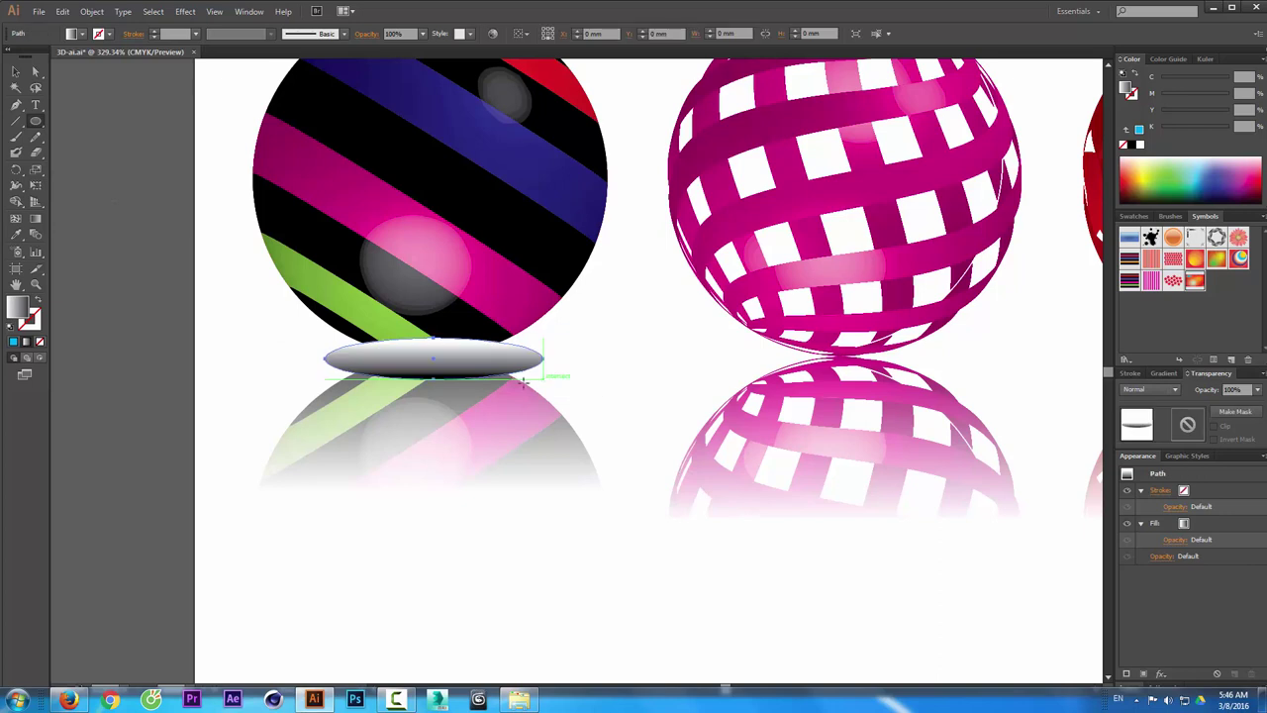
click(18, 73)
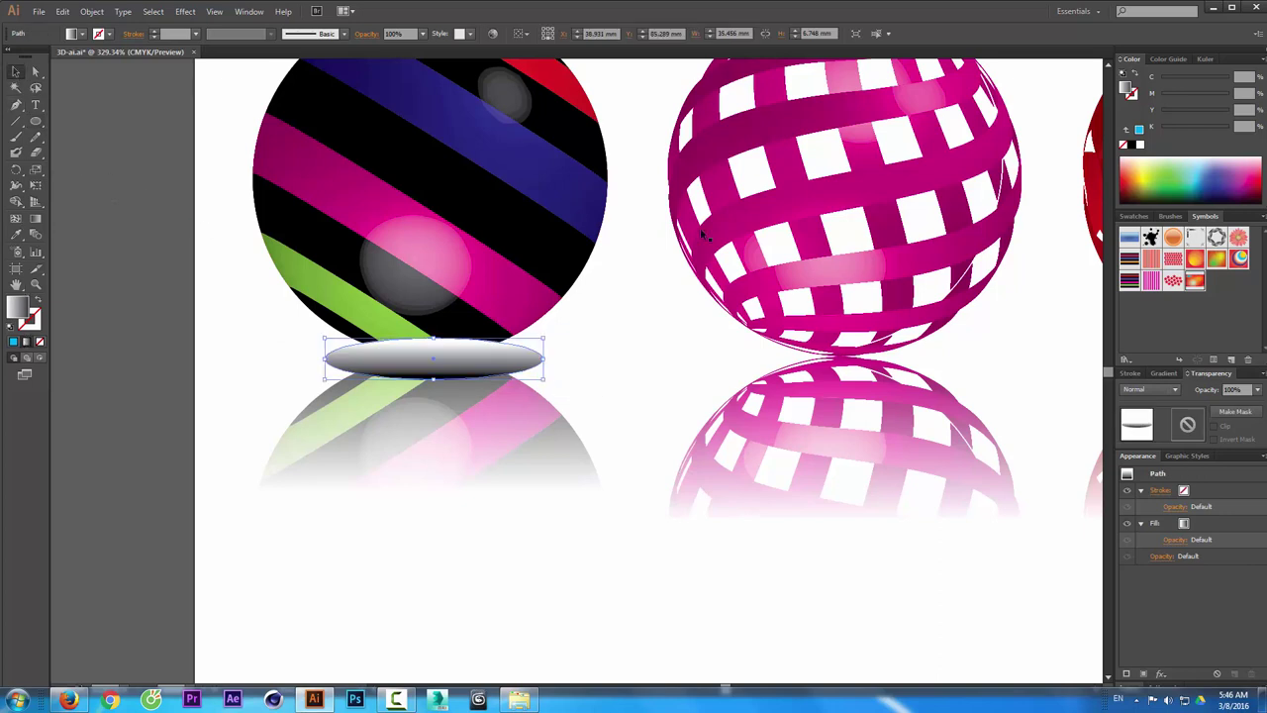
click(1134, 146)
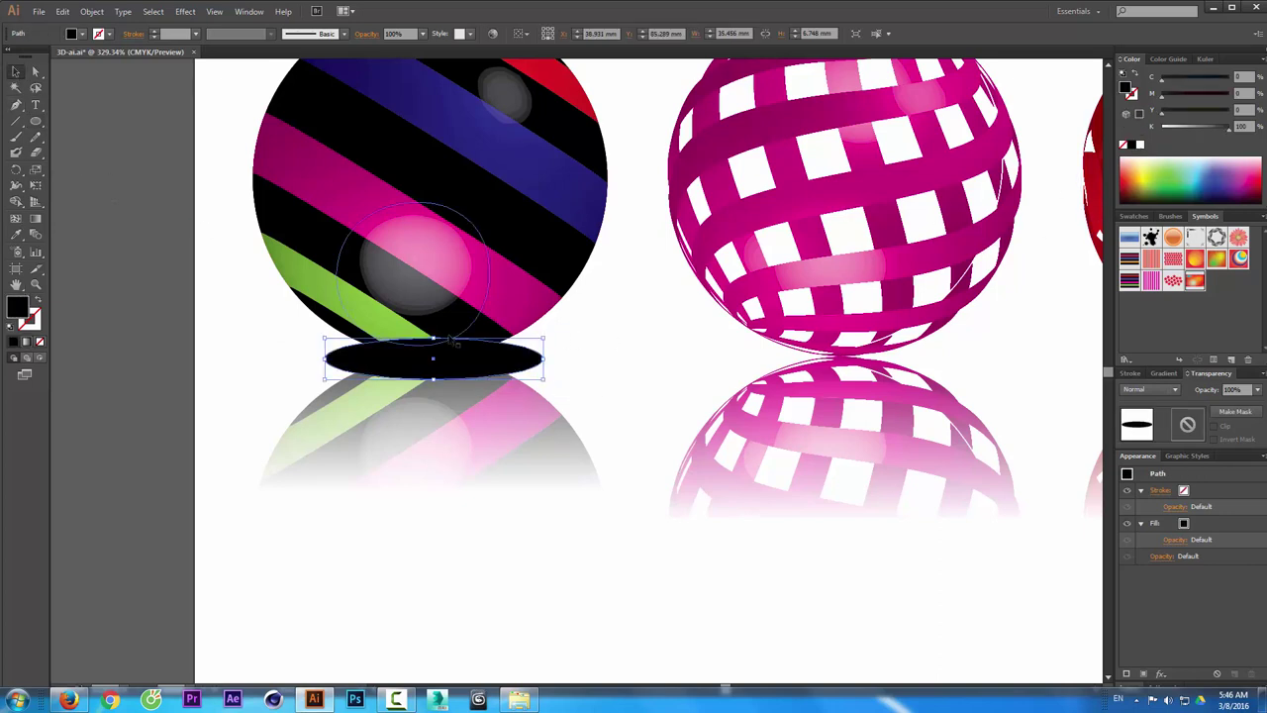
drag(451, 340, 451, 328)
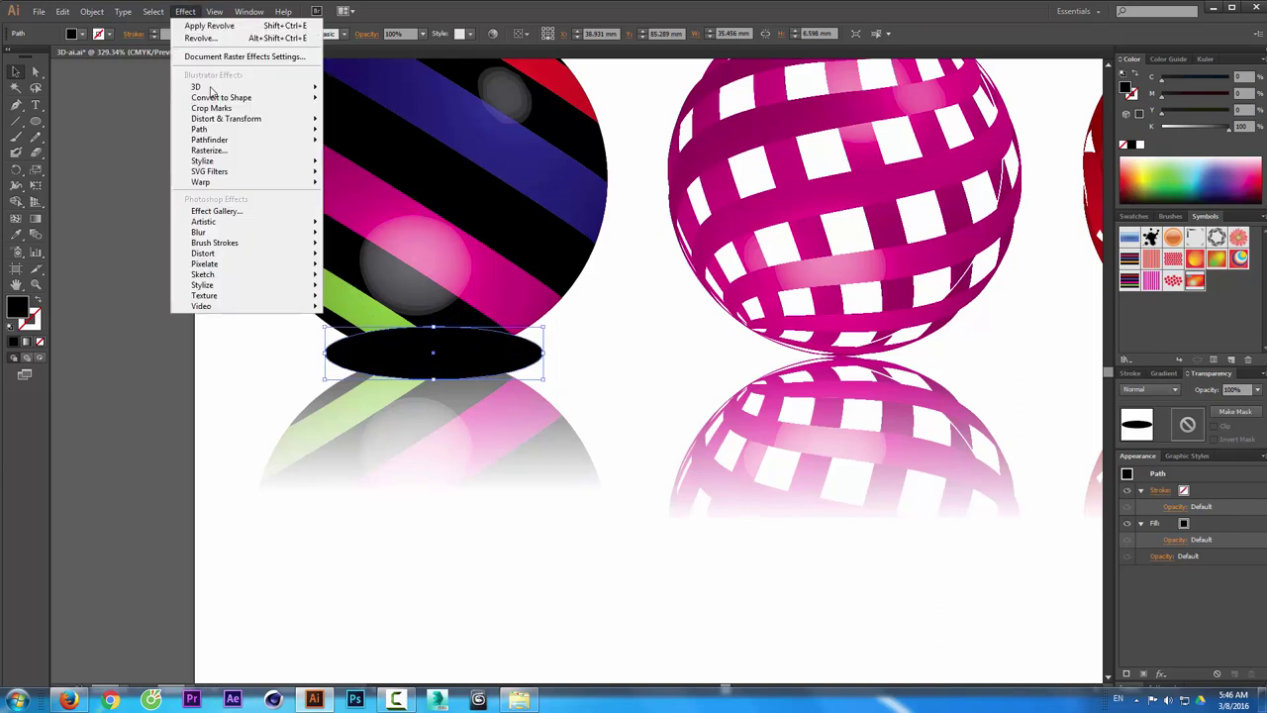
mouse_move(203, 160)
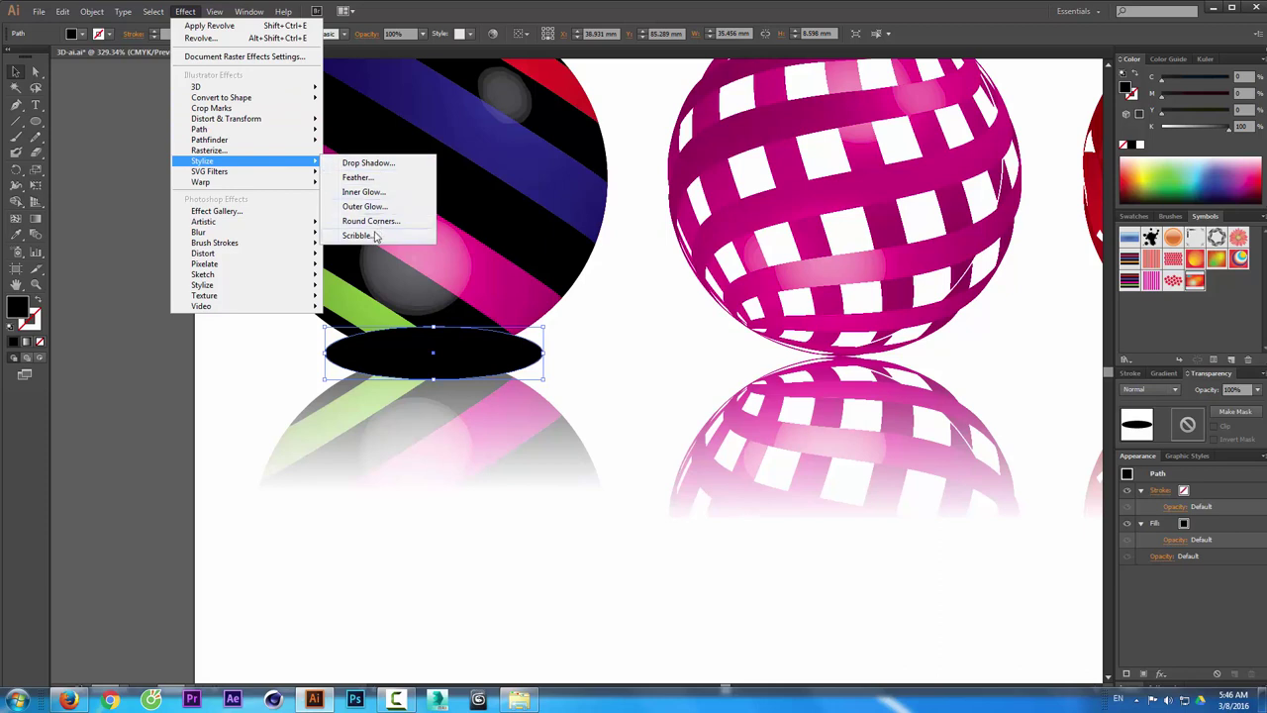
- Feather the black ellipse by 4 mm and nudge it under the striped sphere
click(375, 178)
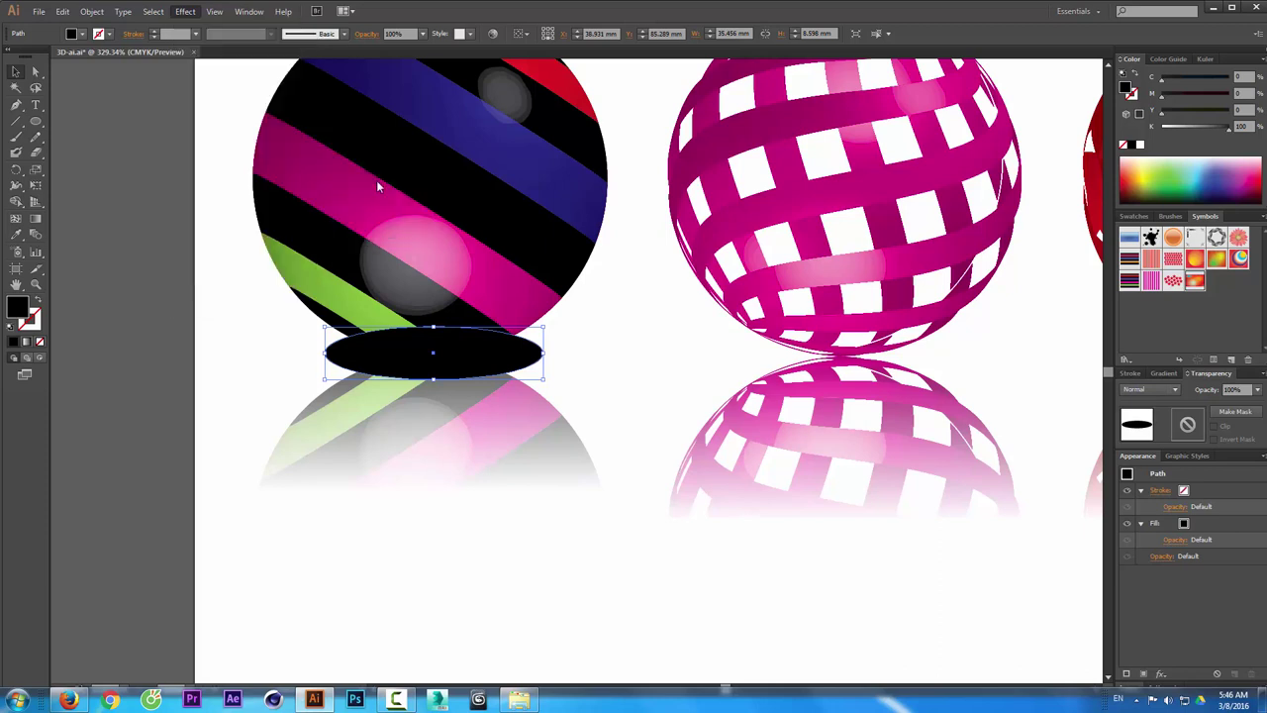
click(496, 357)
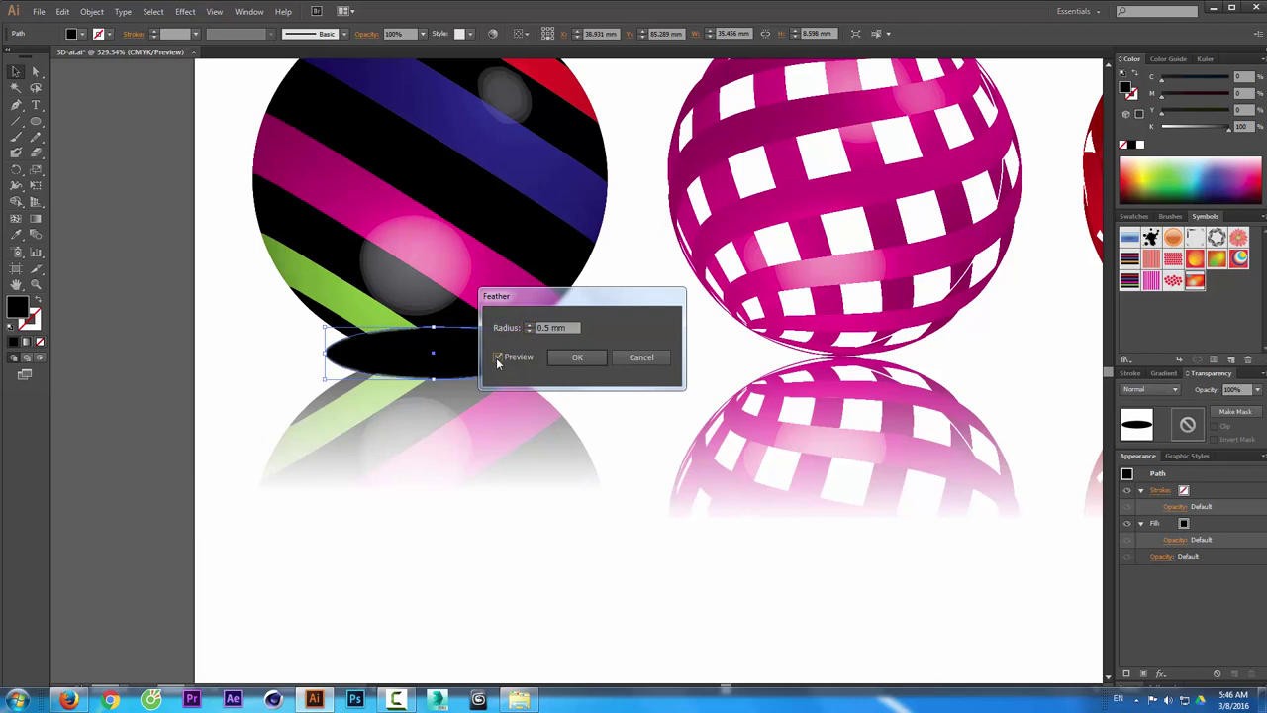
click(528, 327)
click(527, 327)
text(4)
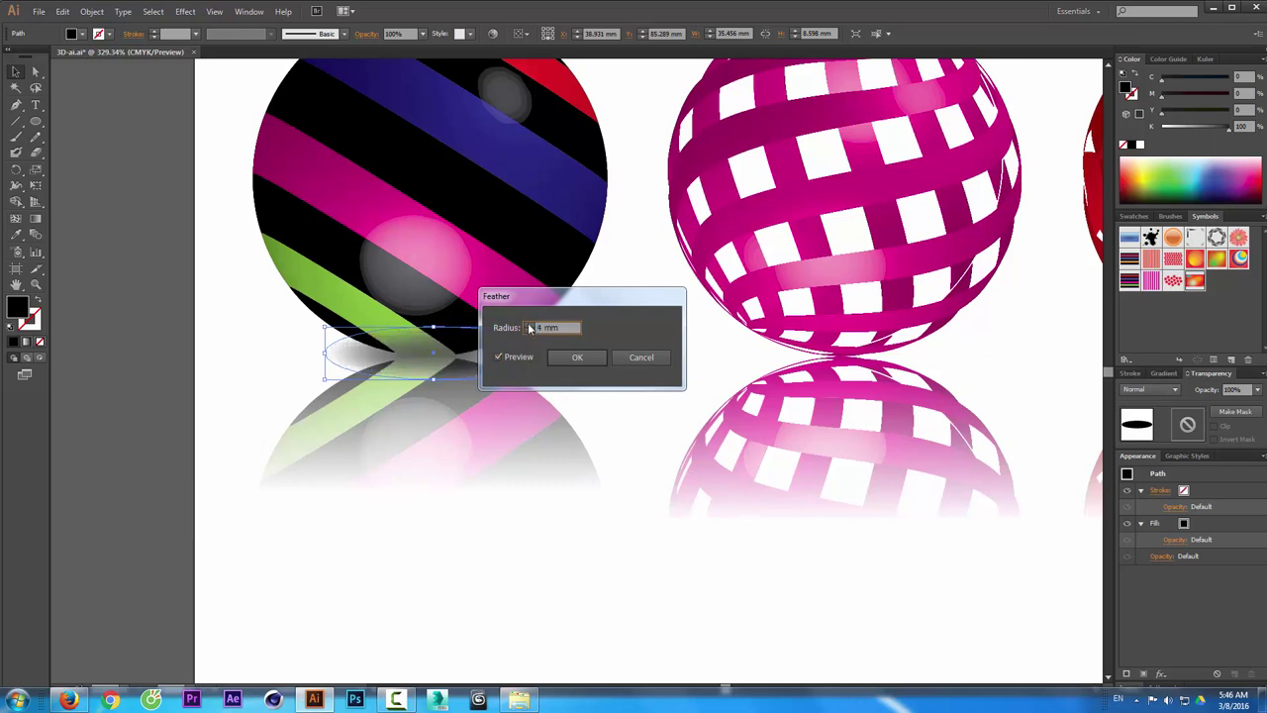
click(574, 357)
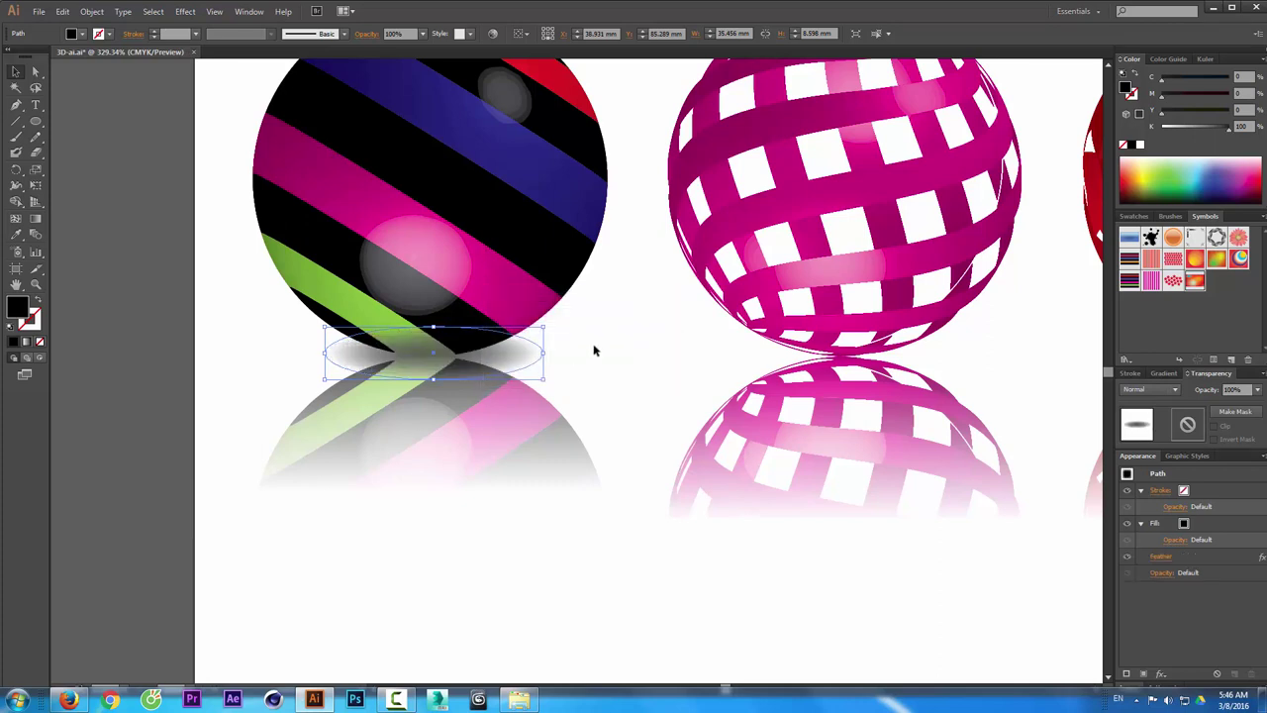
click(540, 362)
drag(540, 362, 529, 363)
- Send the shadow ellipse behind the striped sphere and shift it slightly right
click(91, 11)
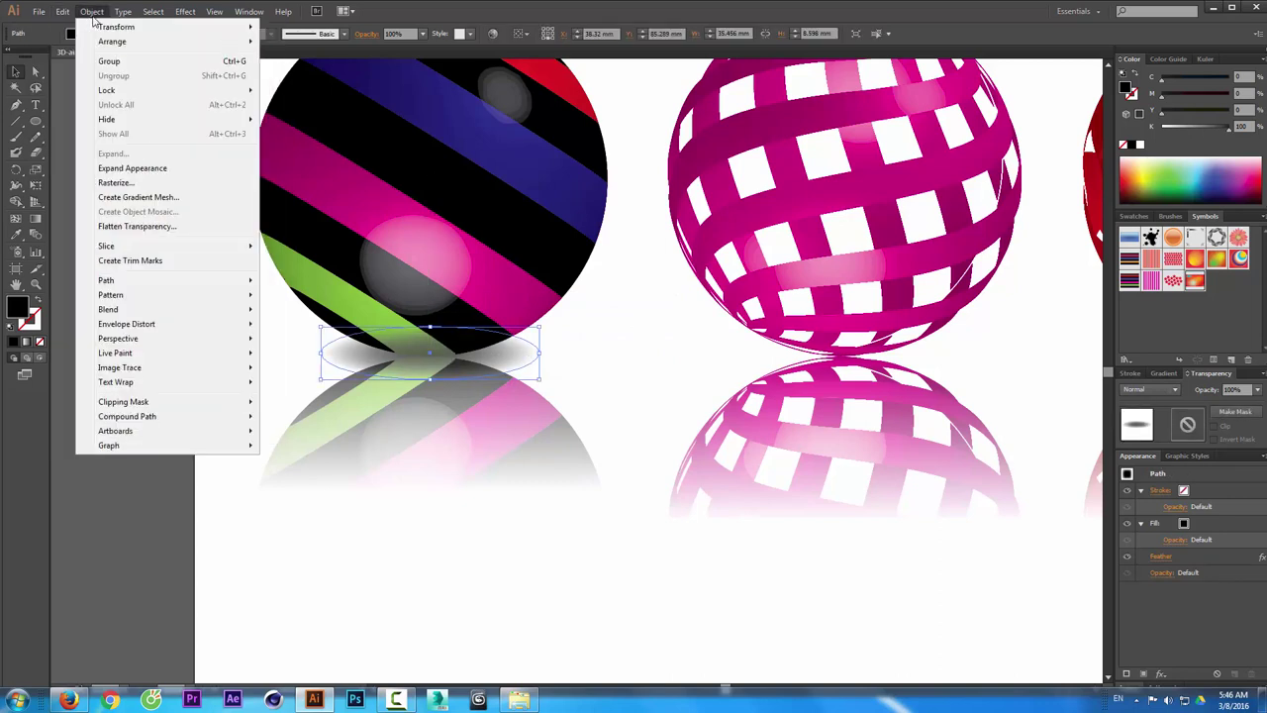
mouse_move(111, 41)
click(321, 86)
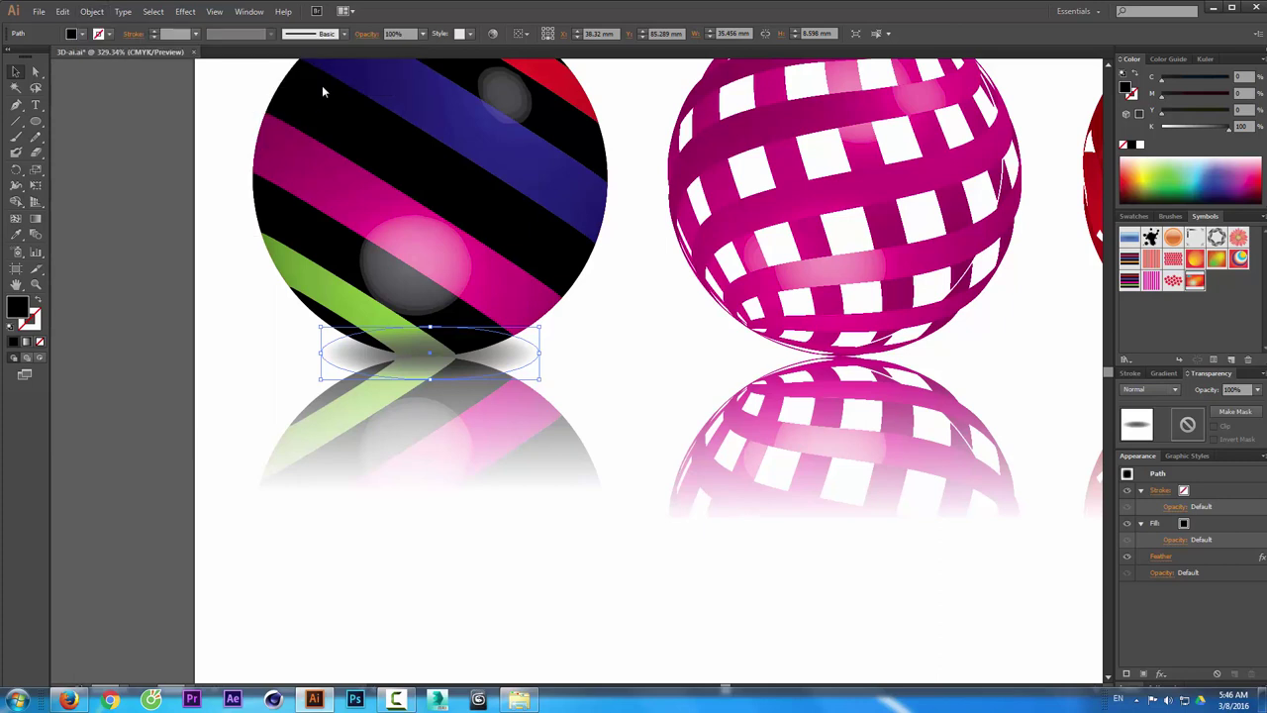
click(597, 327)
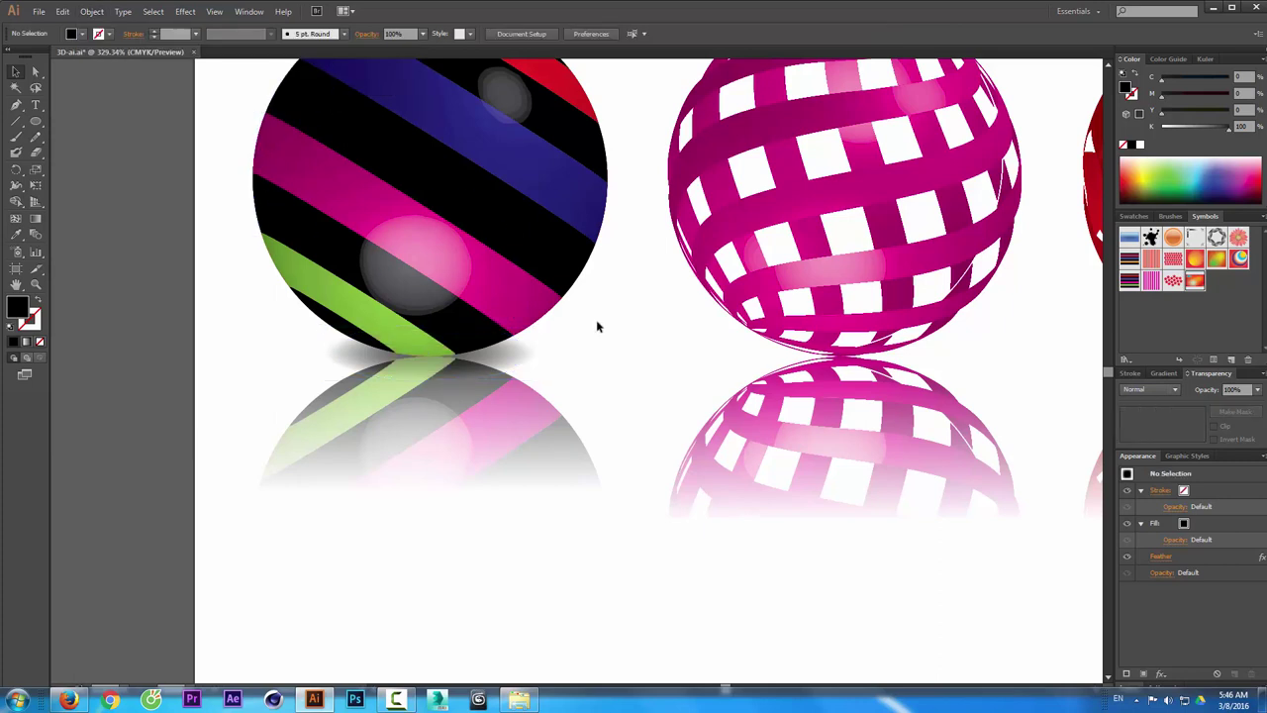
drag(518, 353, 541, 346)
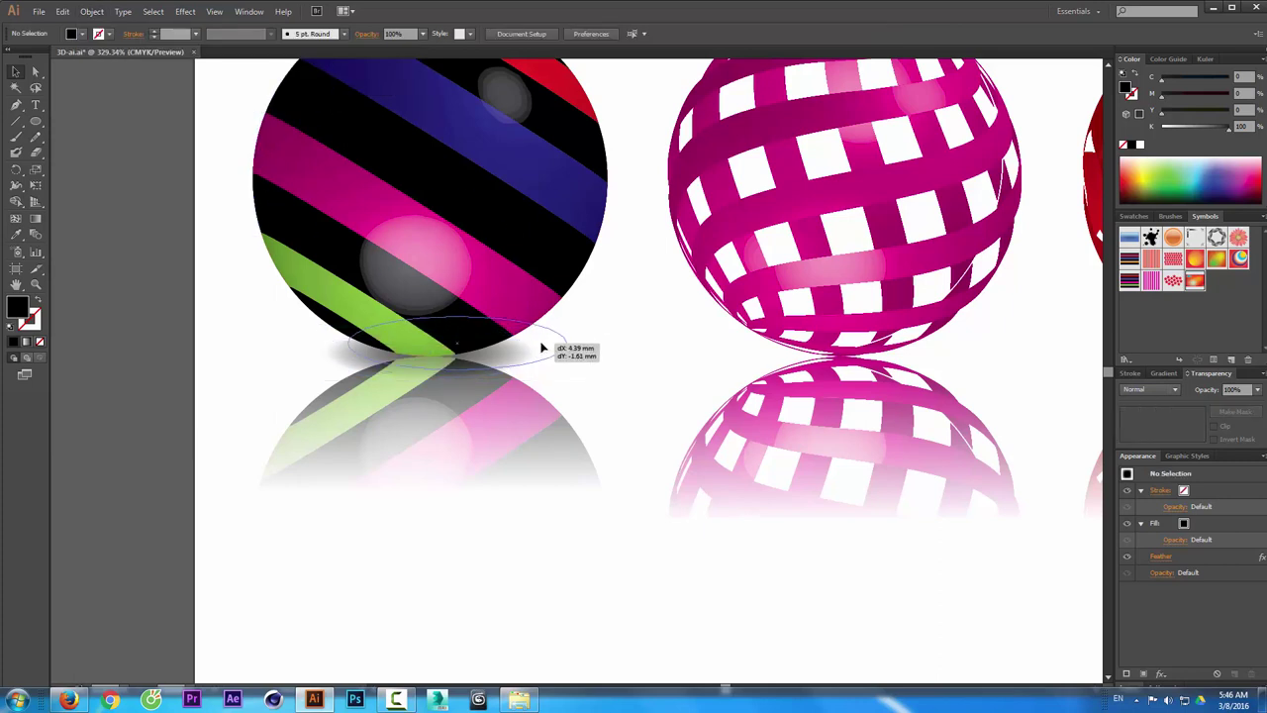
click(618, 341)
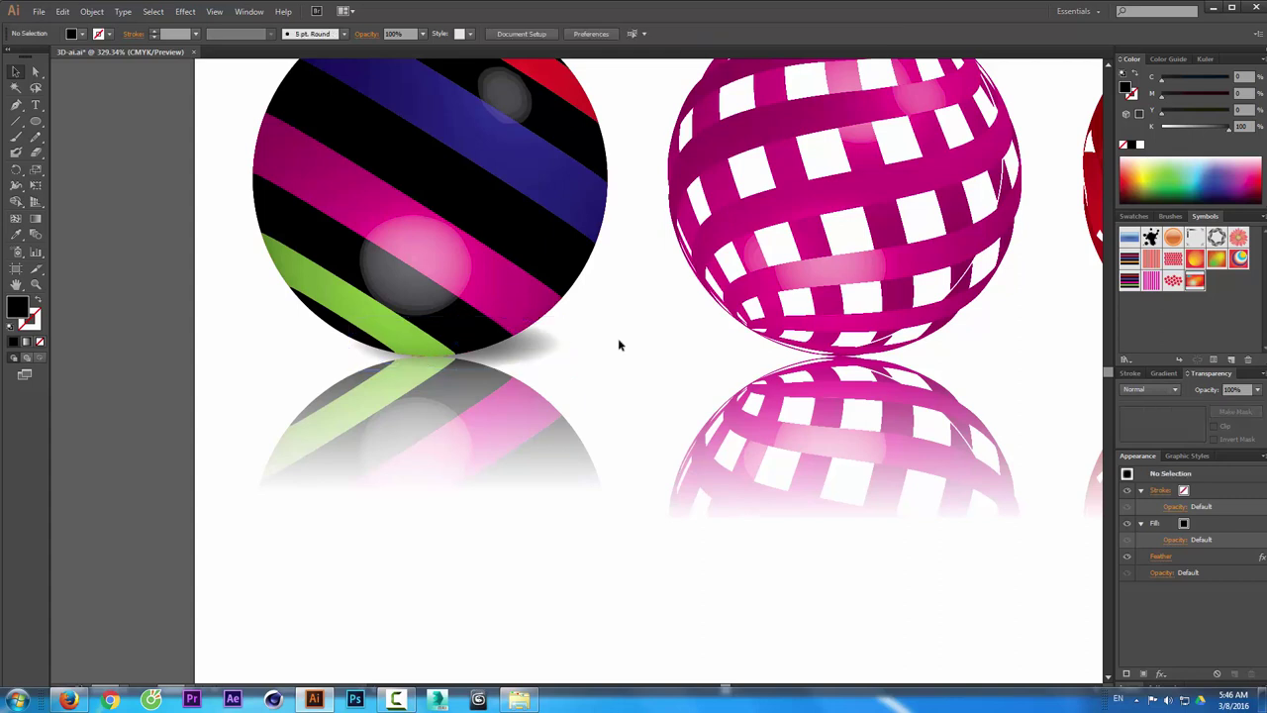
- Place shadow ellipses under the pink grid, red star and orange spheres, then fit the artboard
scroll(618, 344, down, 2)
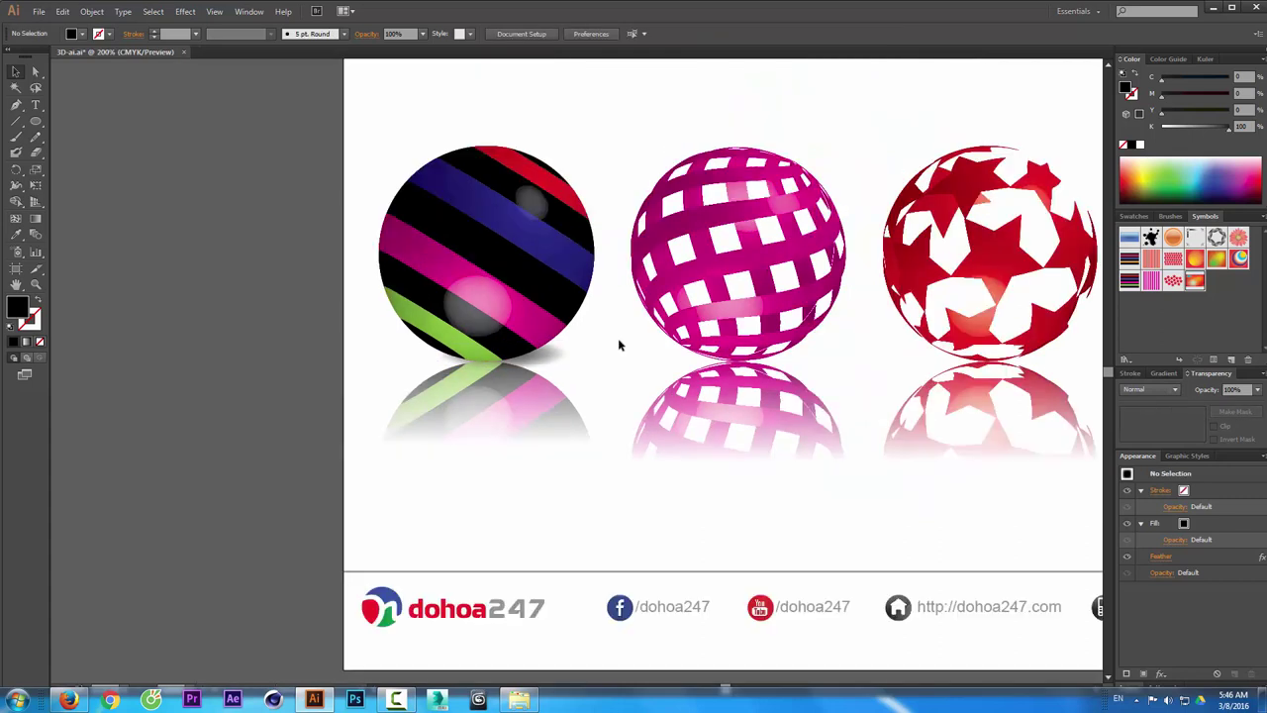
click(559, 361)
drag(535, 365, 804, 367)
scroll(772, 366, right, 3)
drag(641, 375, 888, 363)
scroll(692, 368, right, 1)
scroll(645, 370, right, 4)
drag(601, 368, 857, 368)
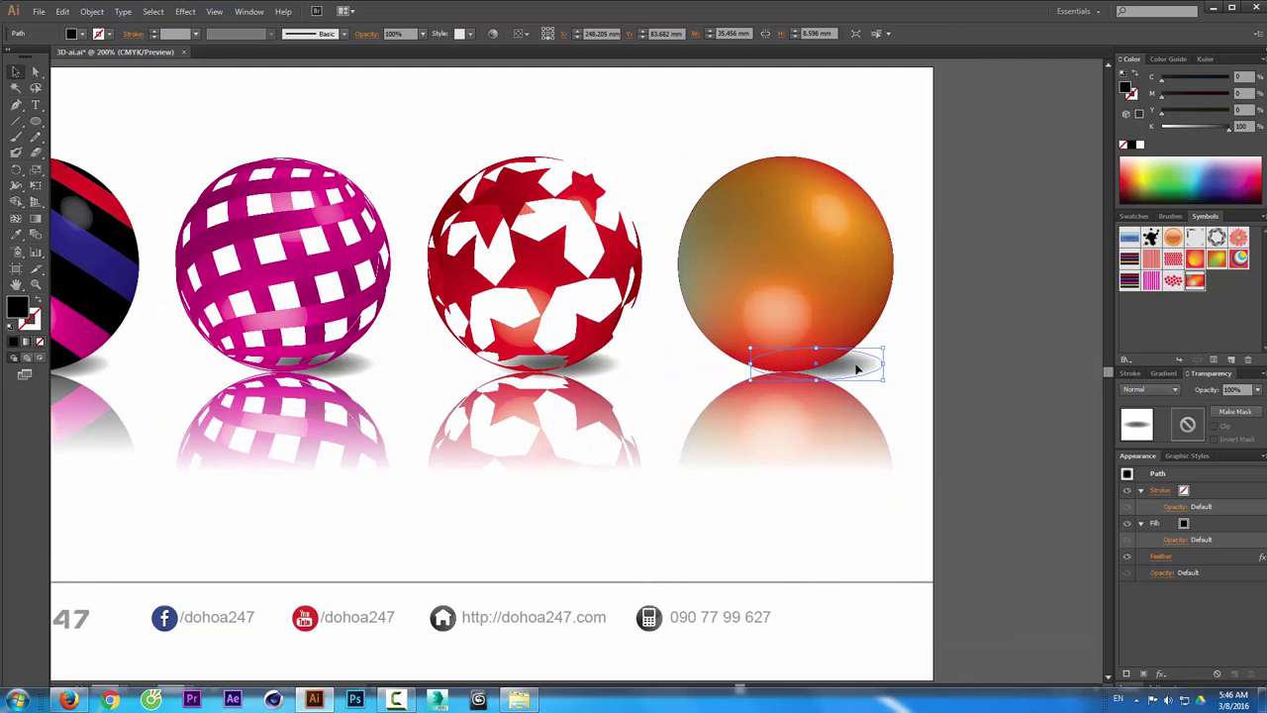
click(678, 386)
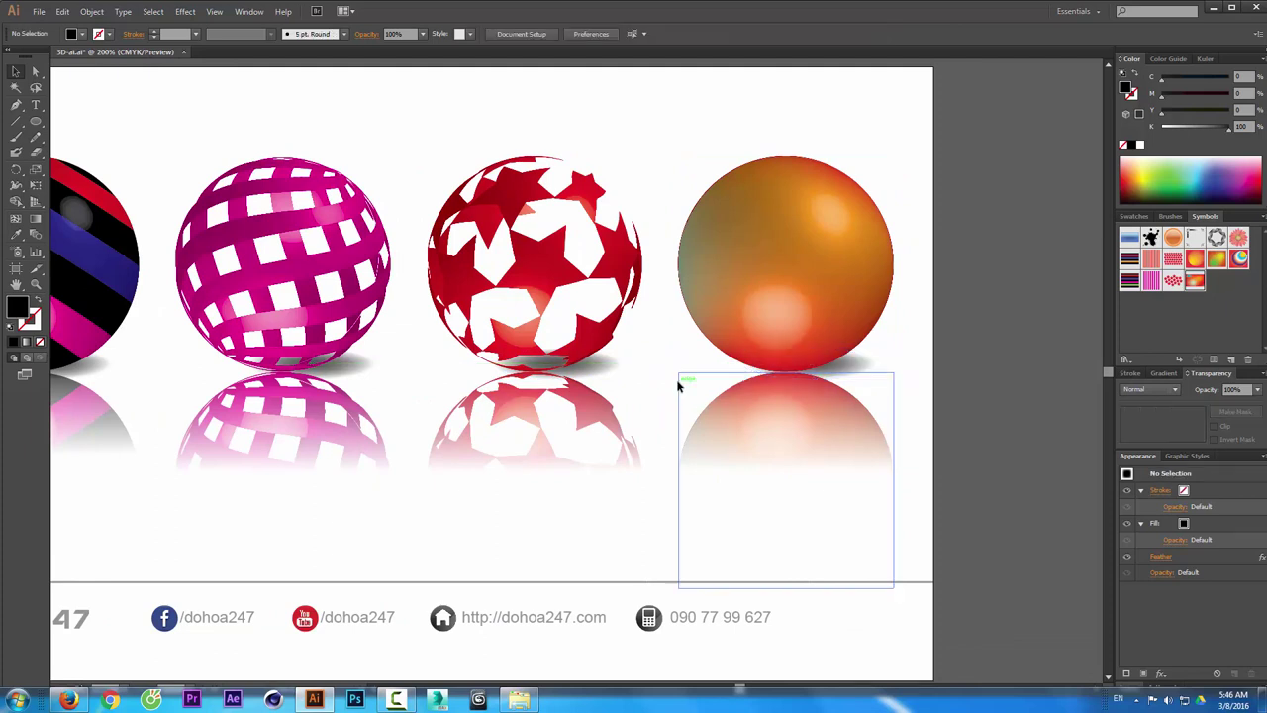
key(ctrl+0)
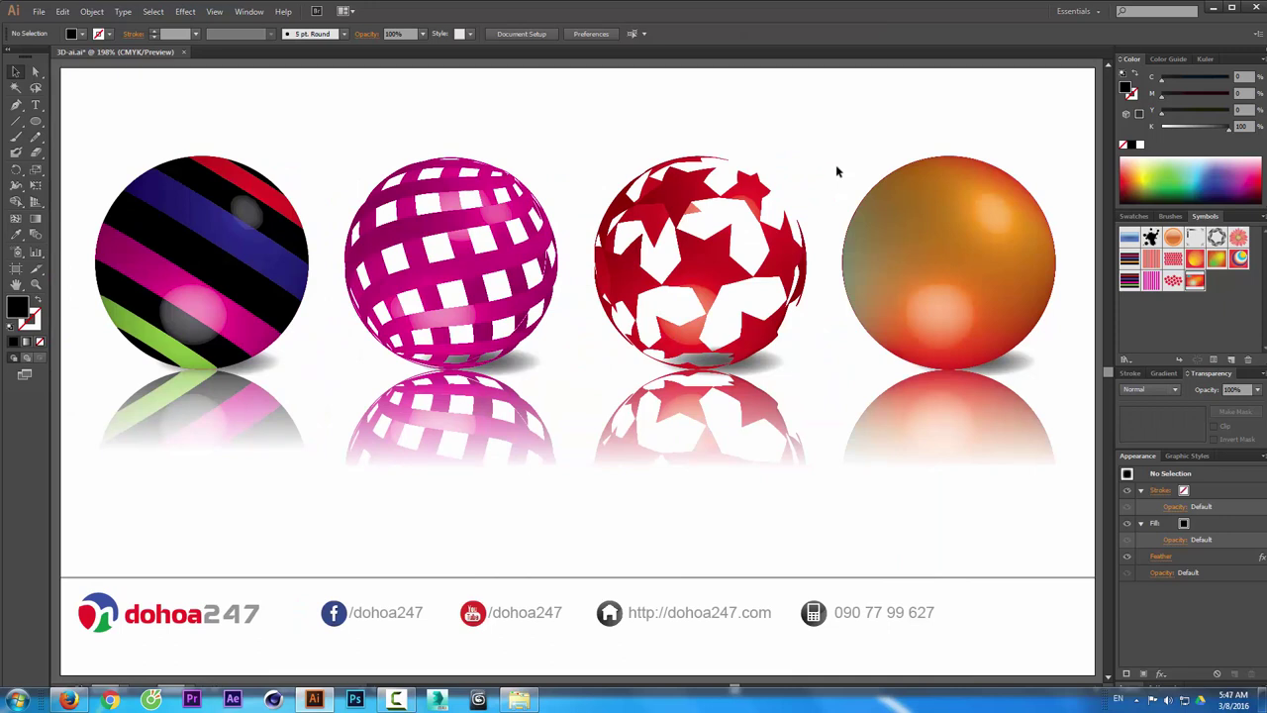
- Set the striped and pink sphere shadows to 80% opacity
click(275, 369)
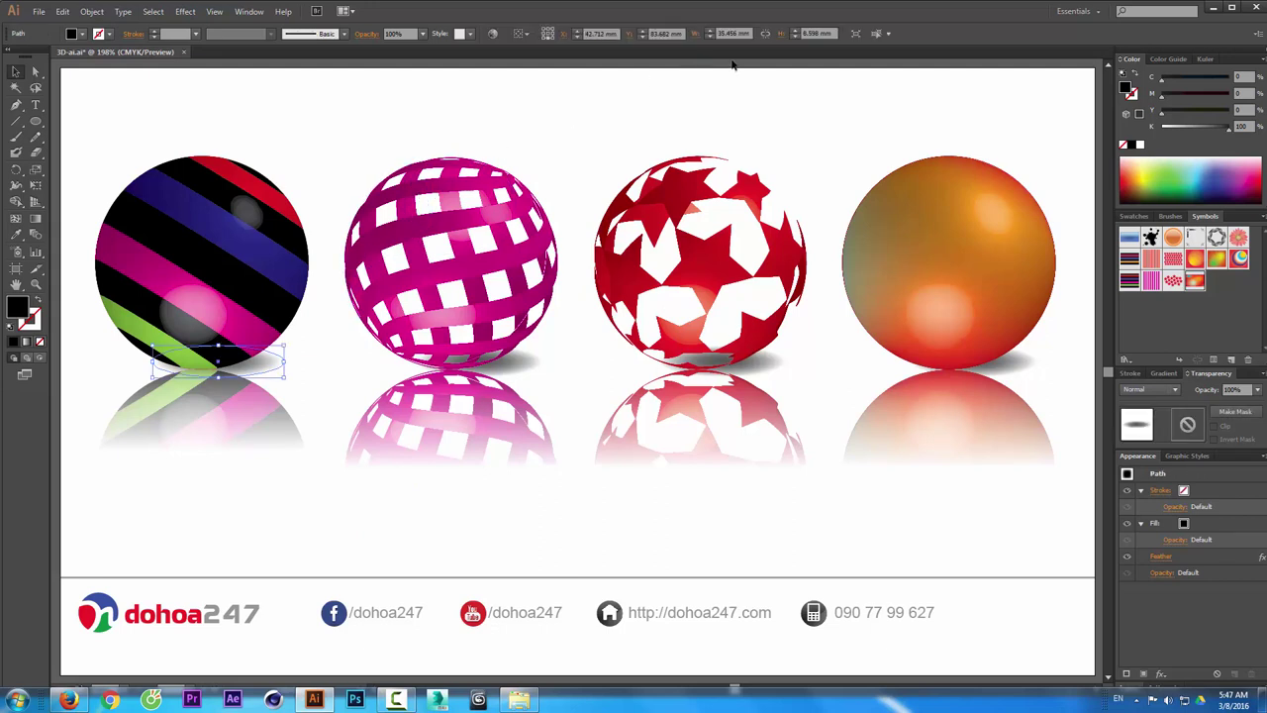
click(404, 34)
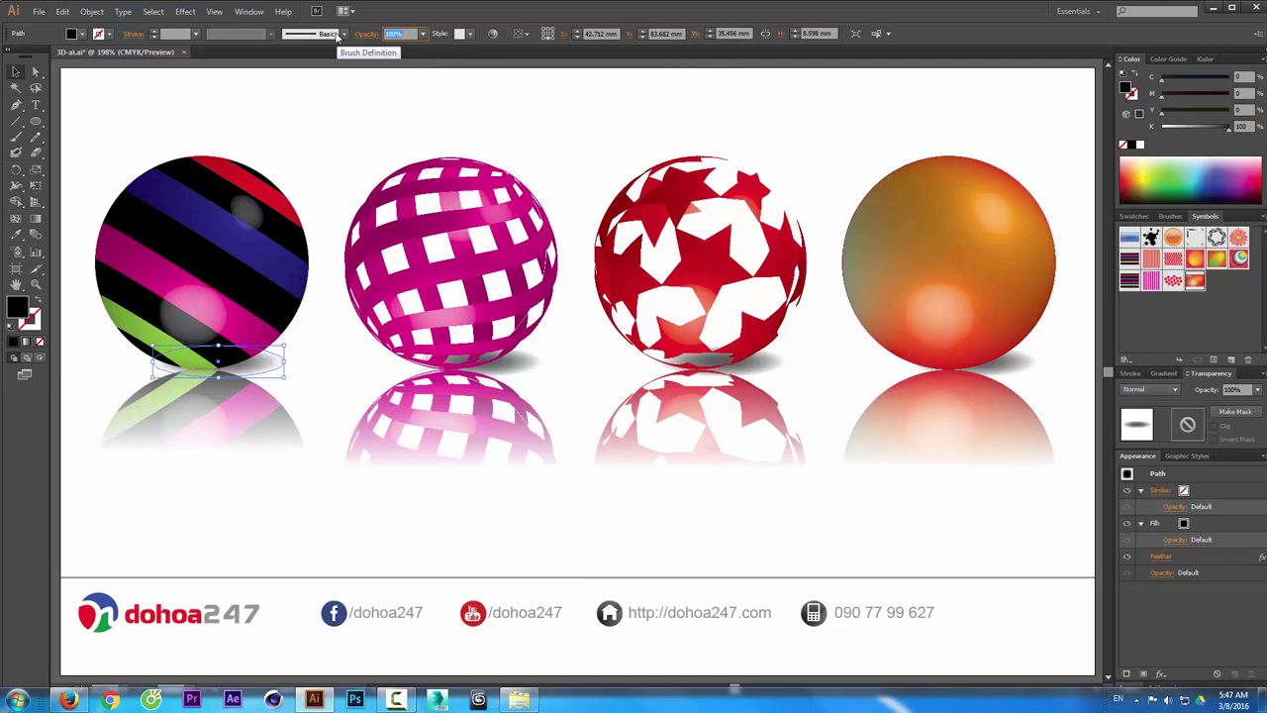
text(80)
key(Return)
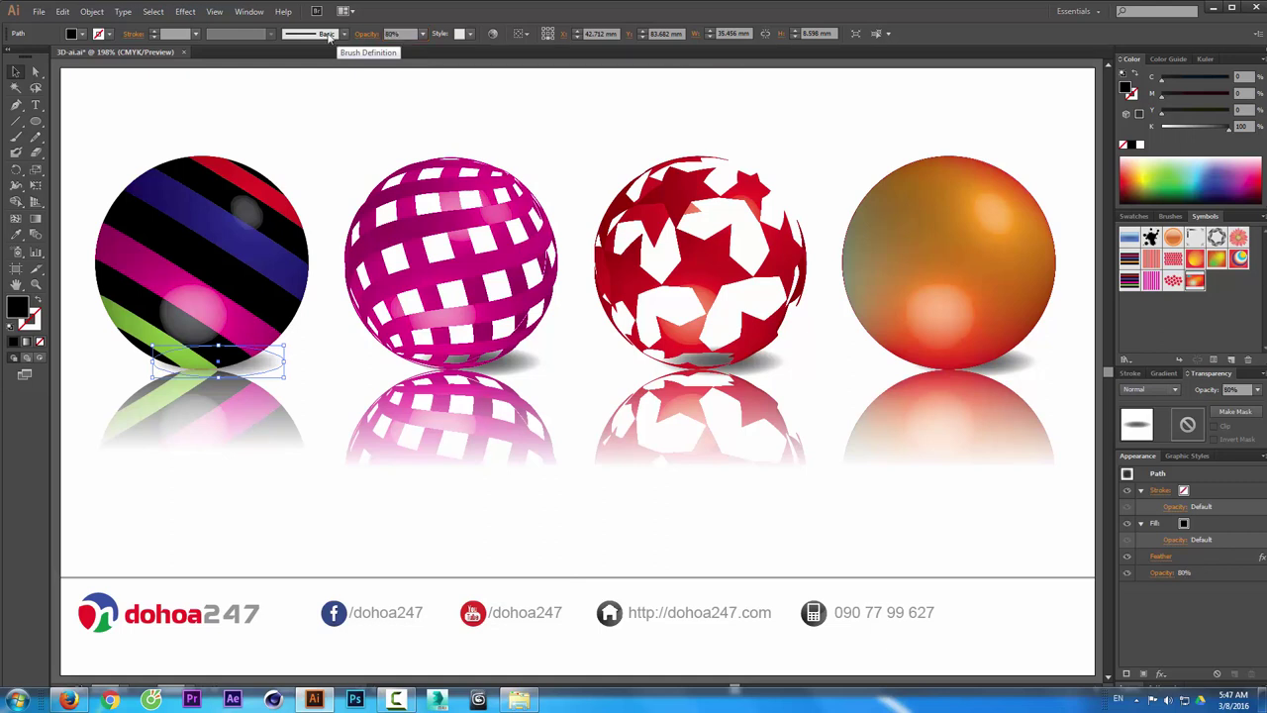
click(509, 362)
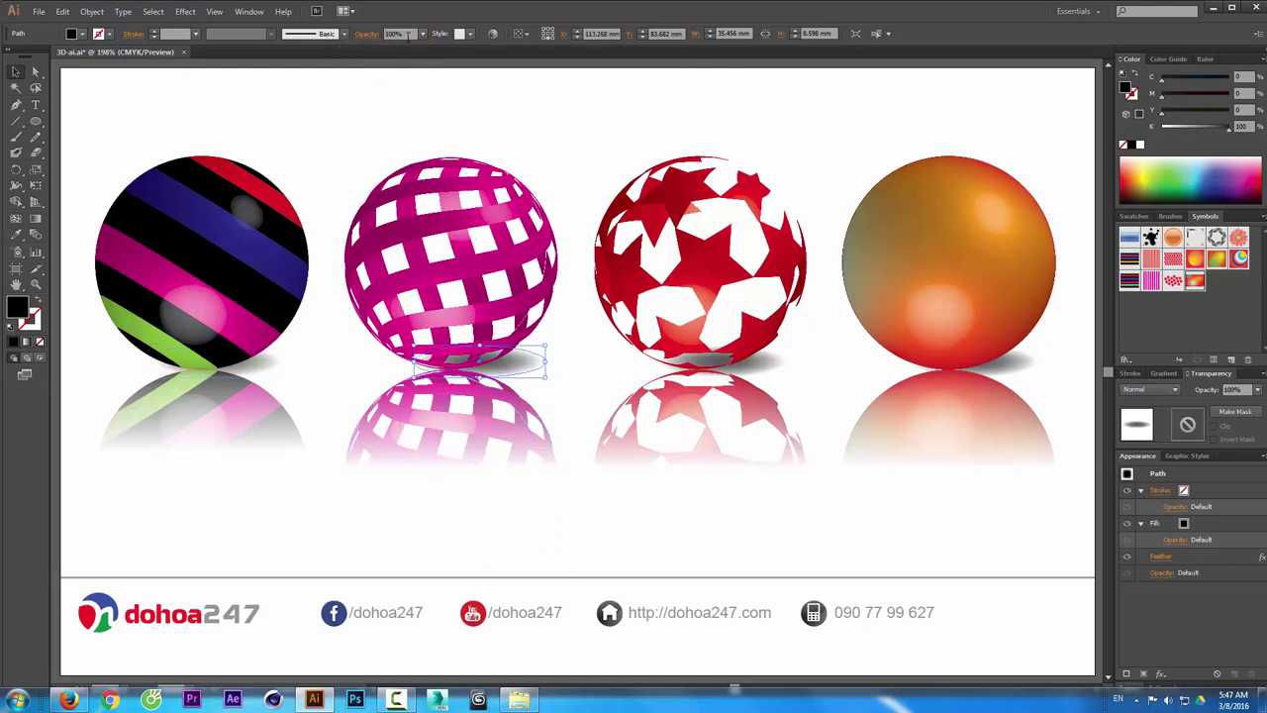
click(401, 34)
text(80)
key(Return)
- Set the red and orange sphere shadows to 80% opacity, then deselect and zoom out
click(770, 372)
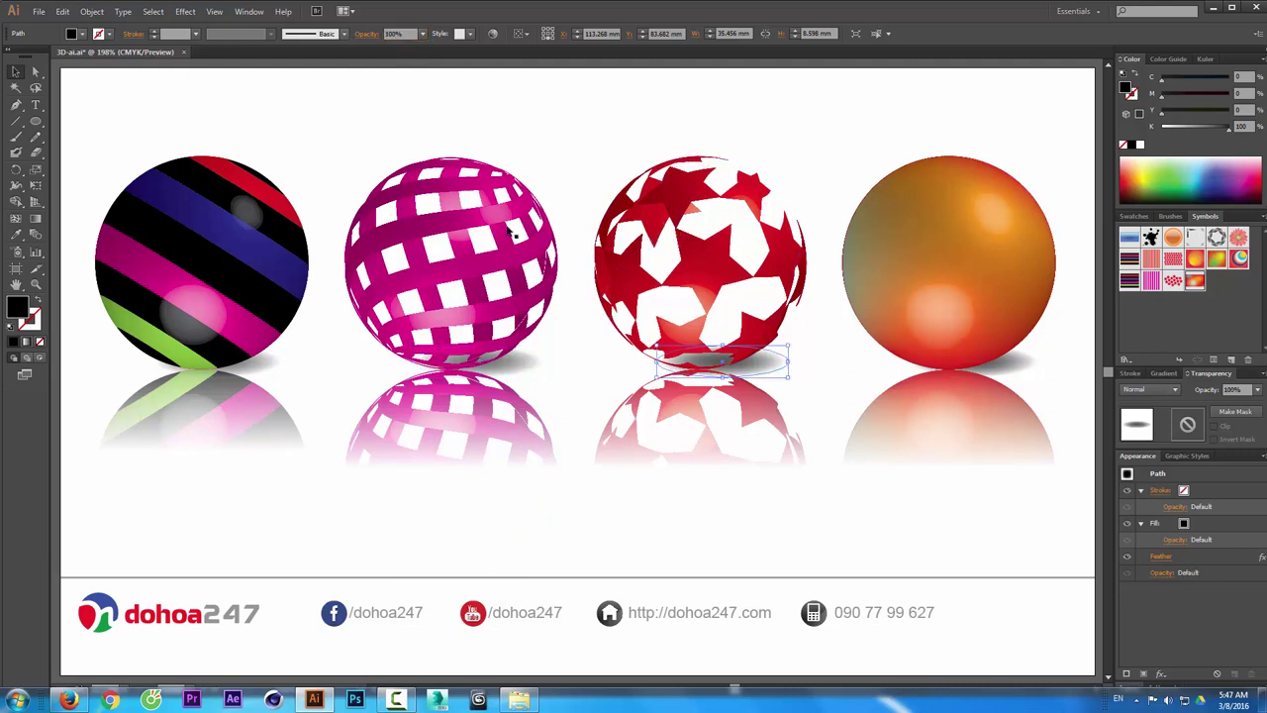
click(396, 34)
text(80)
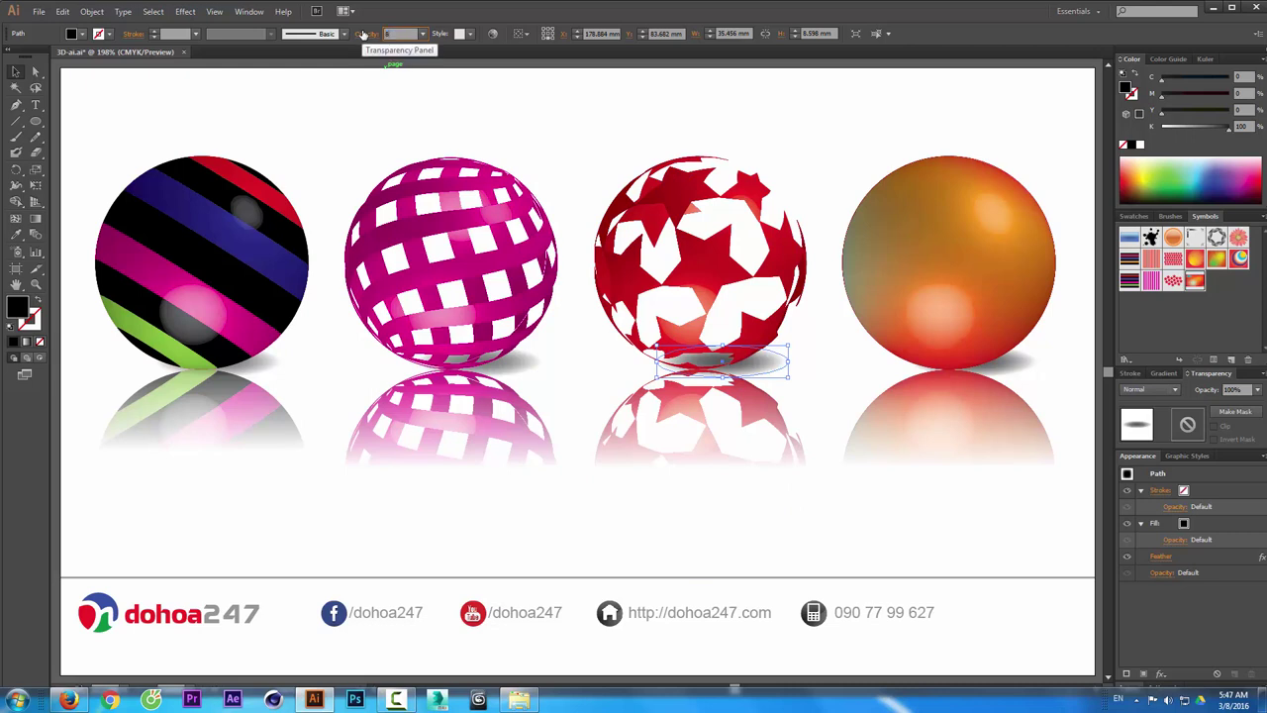
key(Return)
click(1024, 368)
click(401, 34)
text(80)
key(Return)
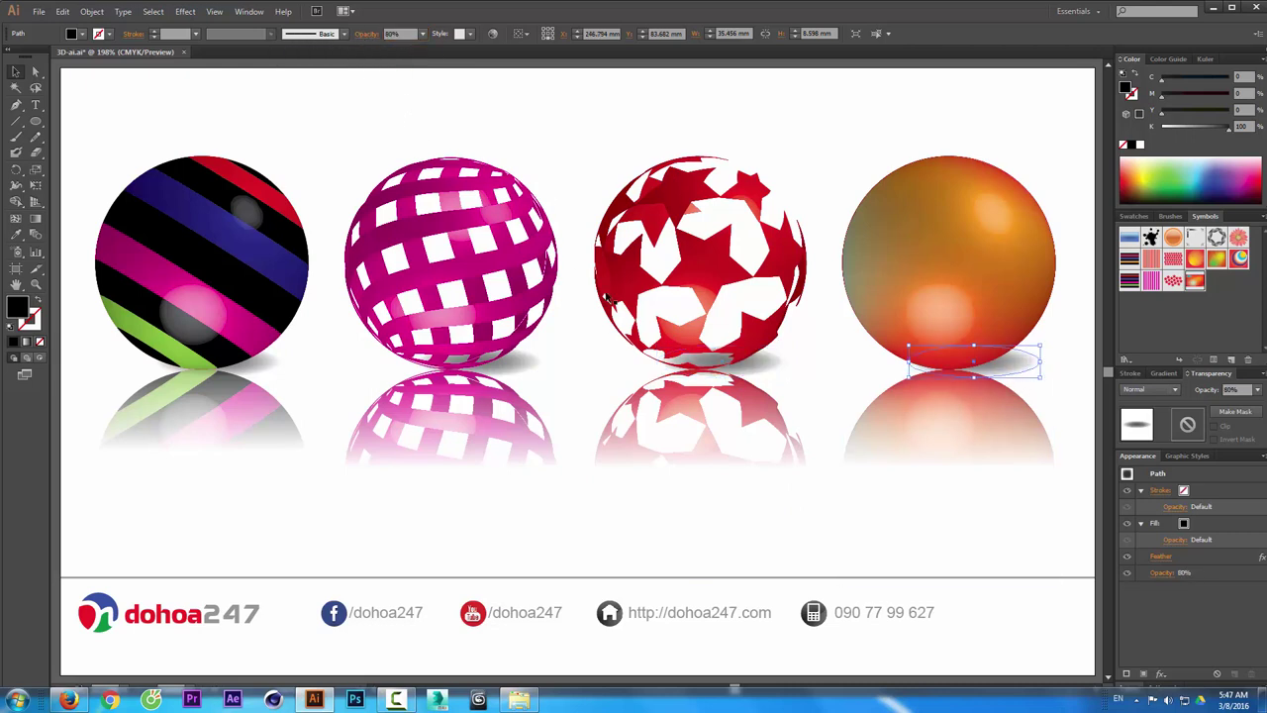
click(835, 166)
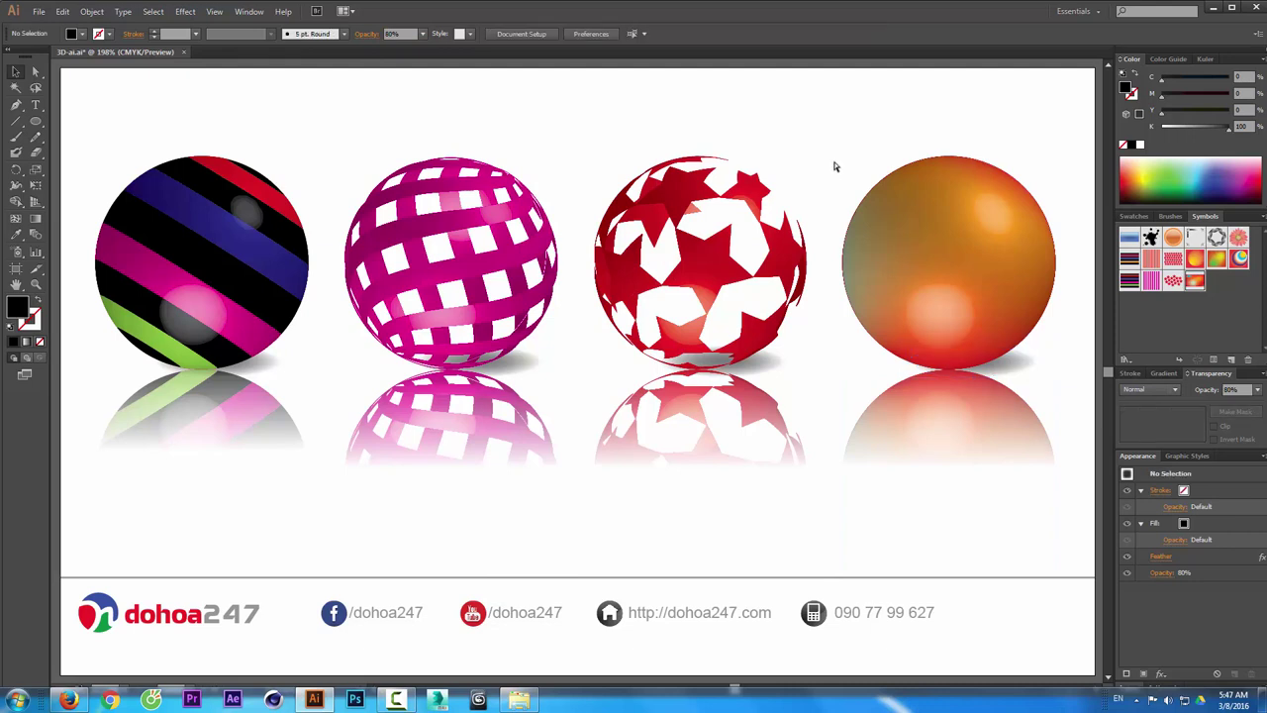
key(ctrl+minus)
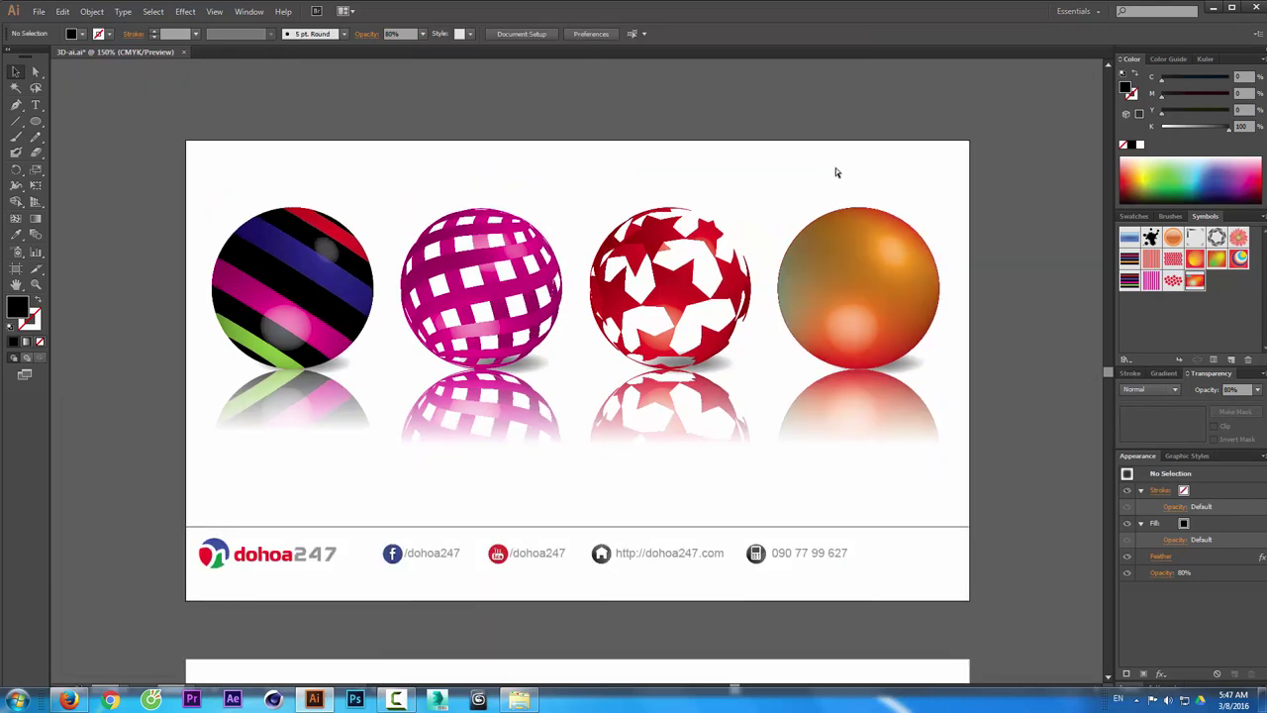
key(ctrl+minus)
scroll(643, 388, down, 2)
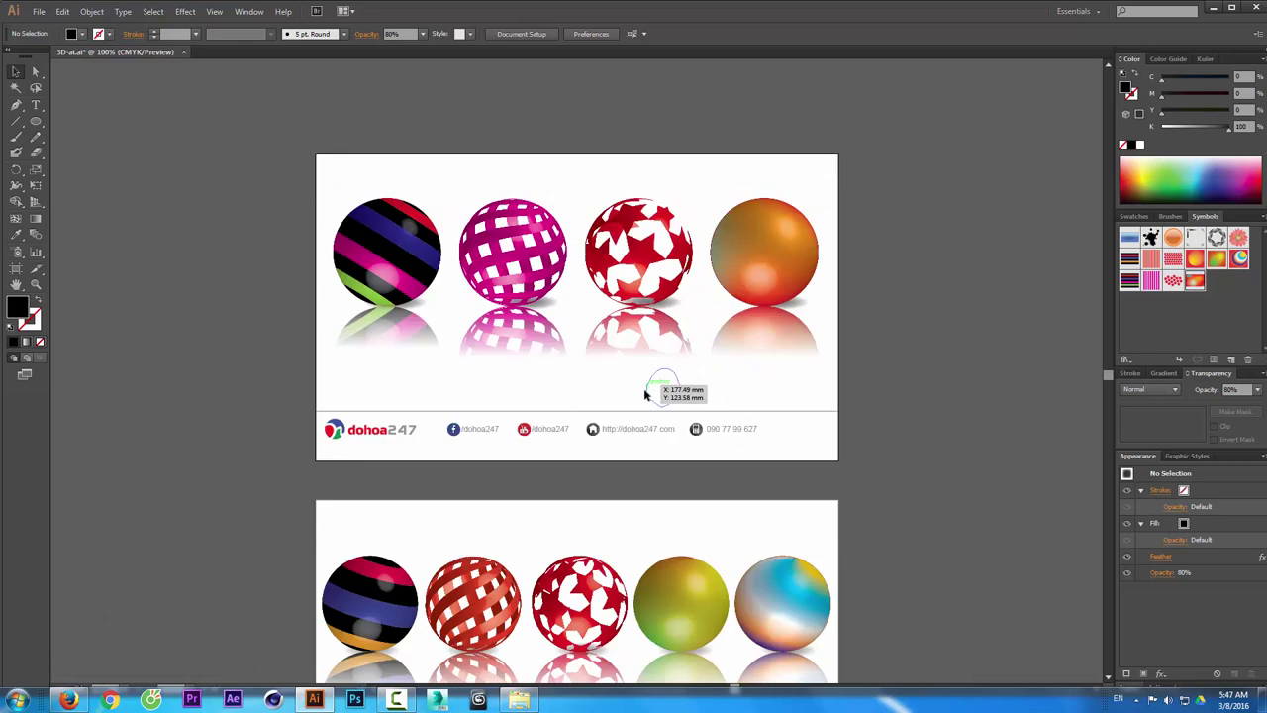
scroll(644, 388, down, 1)
scroll(643, 391, down, 1)
scroll(642, 394, down, 2)
scroll(644, 396, down, 1)
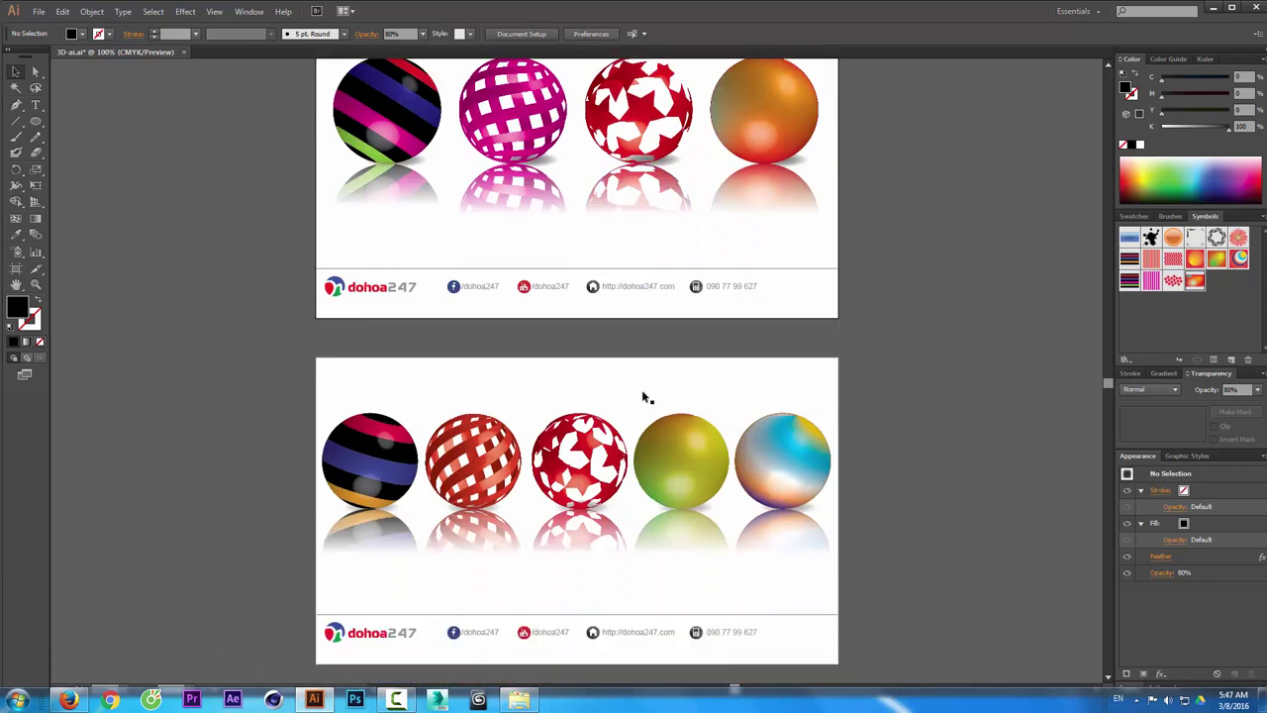
scroll(643, 396, up, 2)
scroll(259, 290, up, 1)
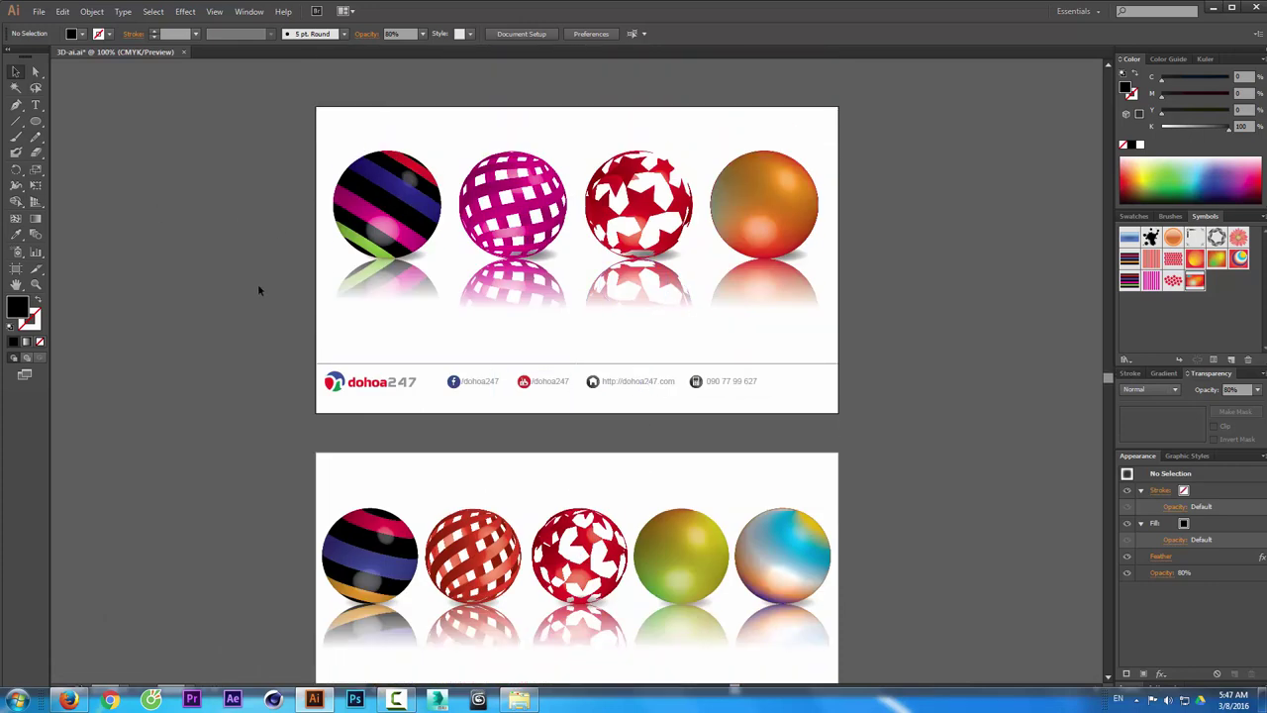
click(36, 285)
drag(297, 98, 846, 429)
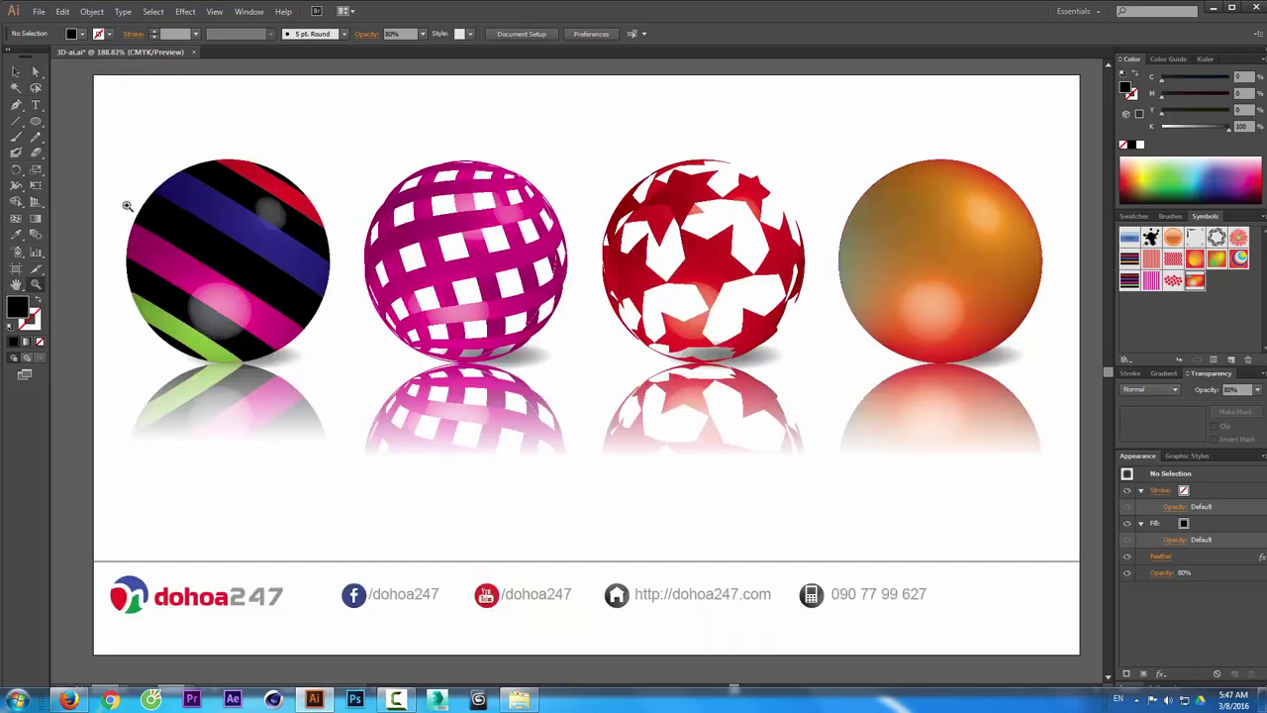
click(18, 73)
- Start a new document and cancel it, then select and deselect the striped sphere group
click(38, 11)
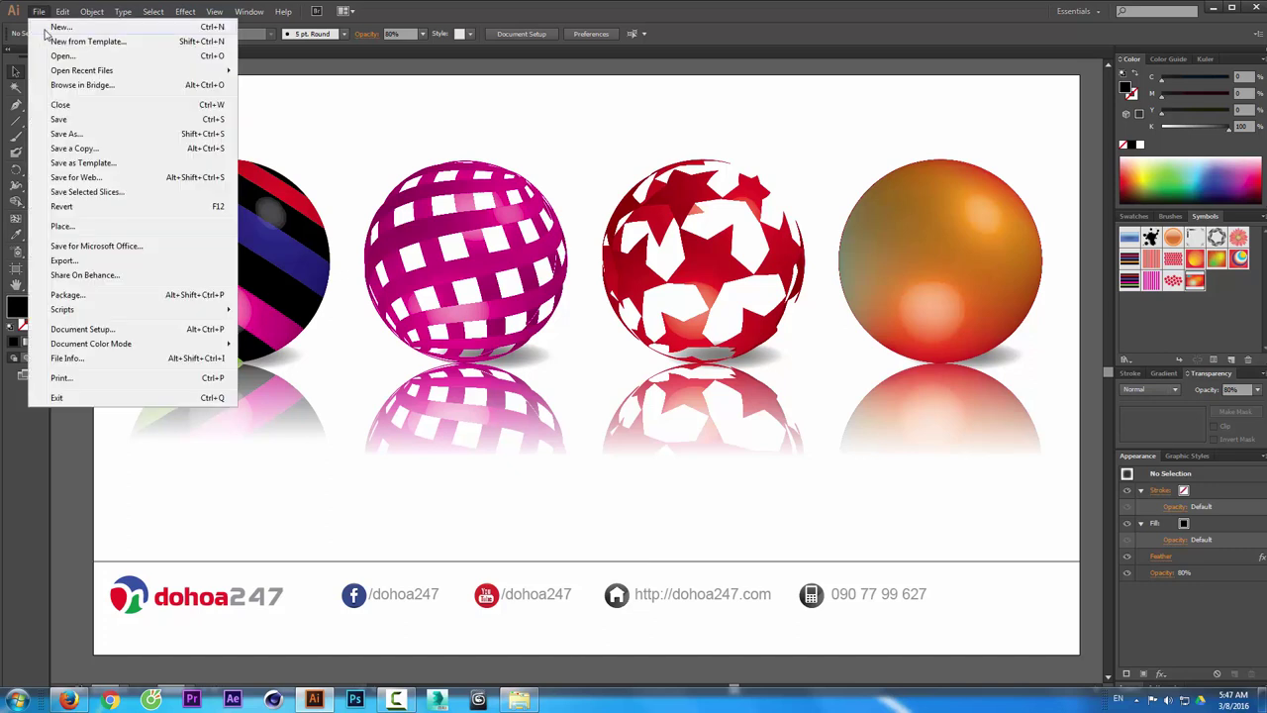
click(47, 29)
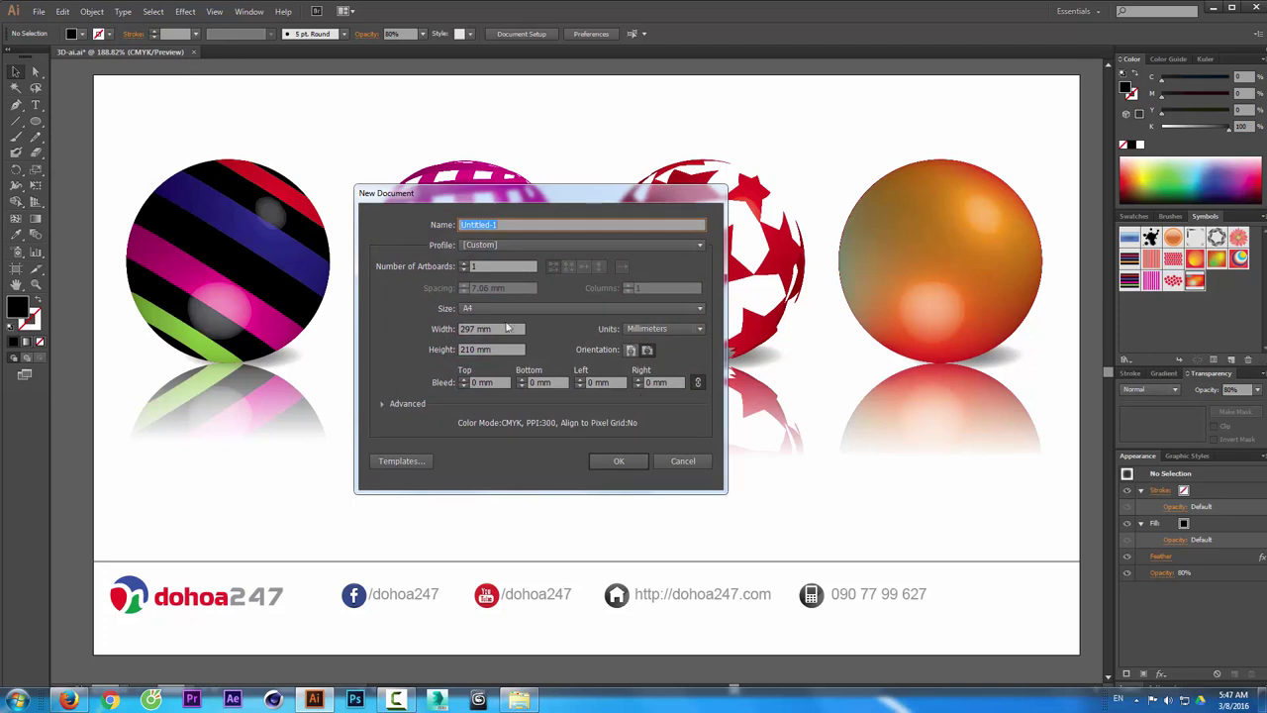
click(682, 461)
click(292, 262)
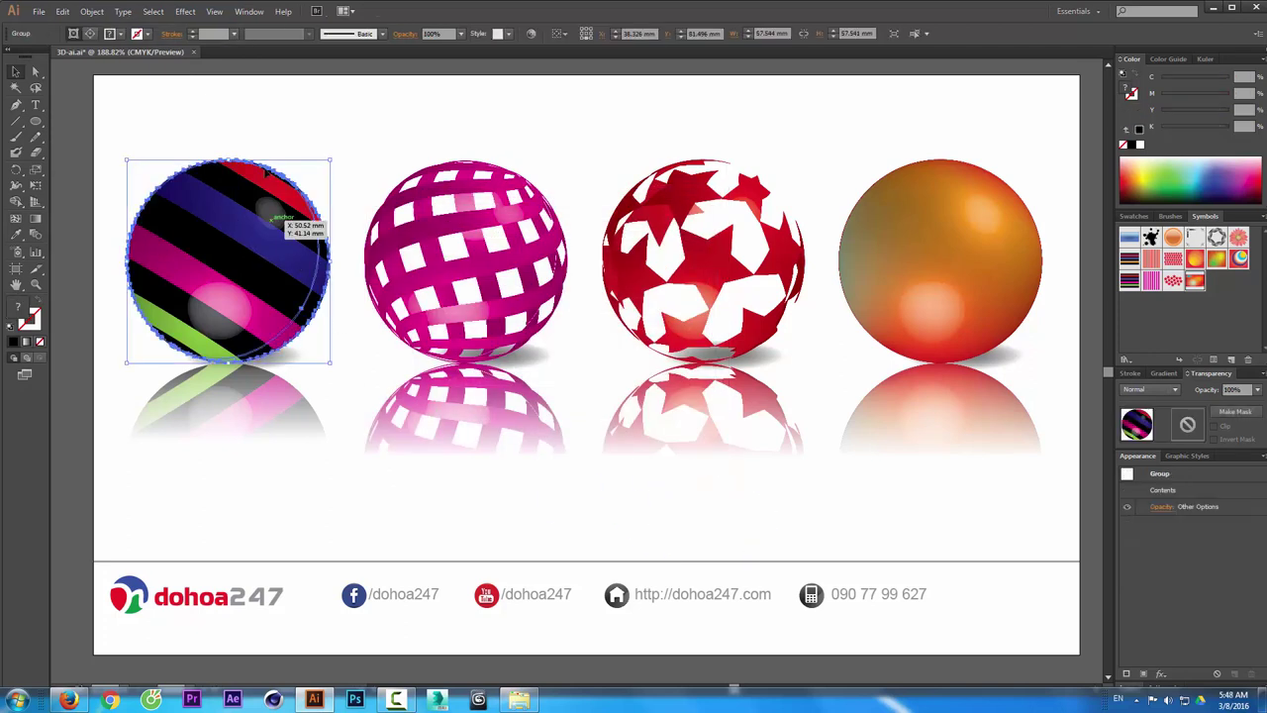
click(91, 11)
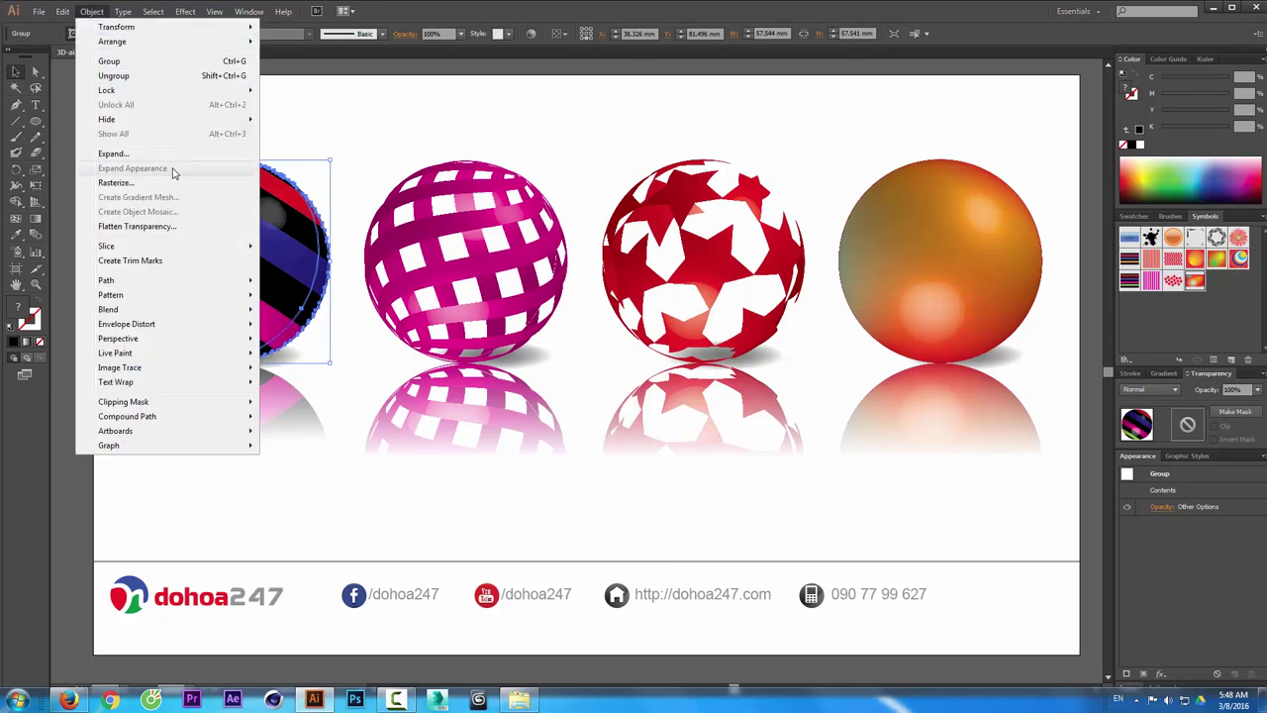
click(339, 136)
- Select and deselect the striped sphere with its reflection, then switch to the YouTube channel page
drag(292, 118, 145, 434)
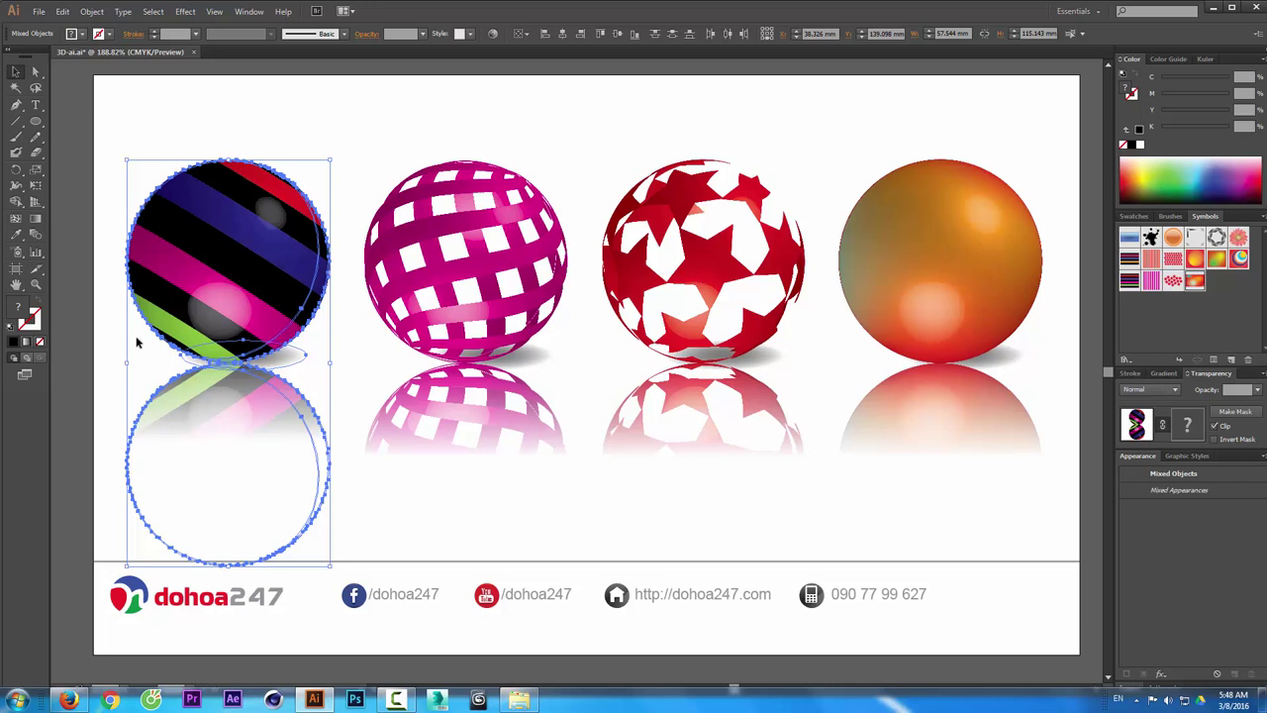
click(349, 141)
drag(185, 115, 279, 394)
click(378, 124)
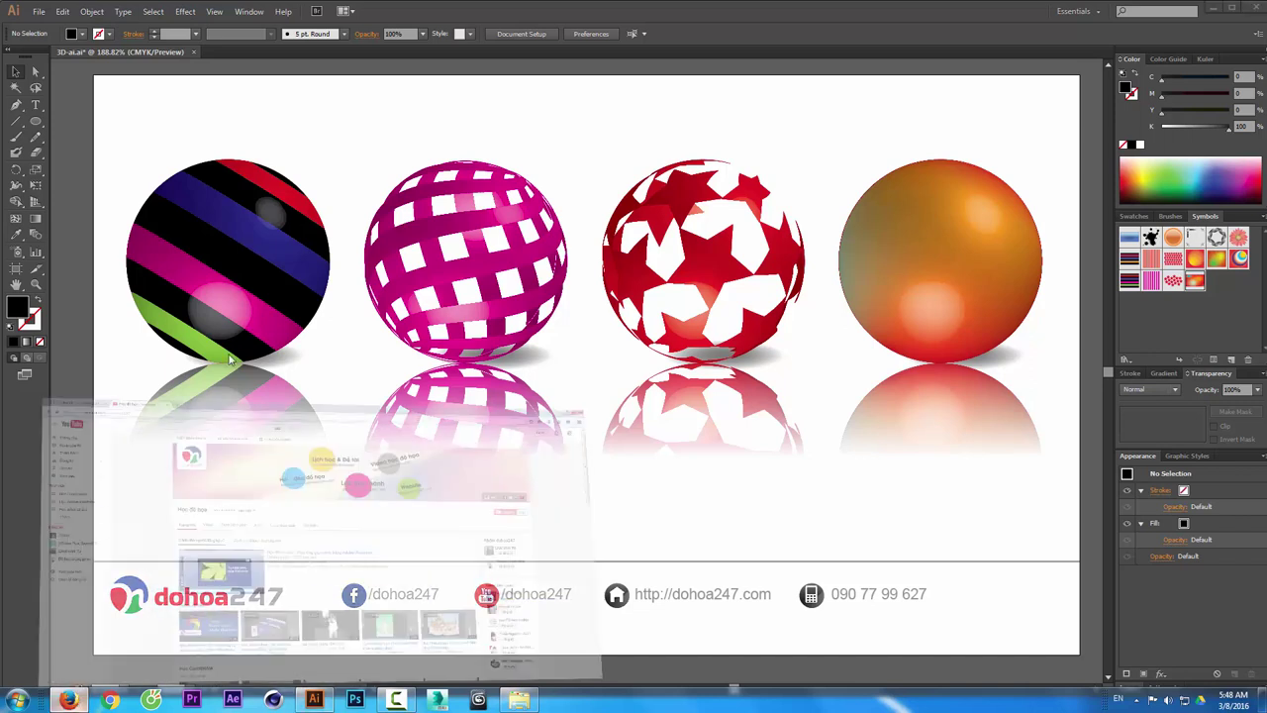
click(68, 700)
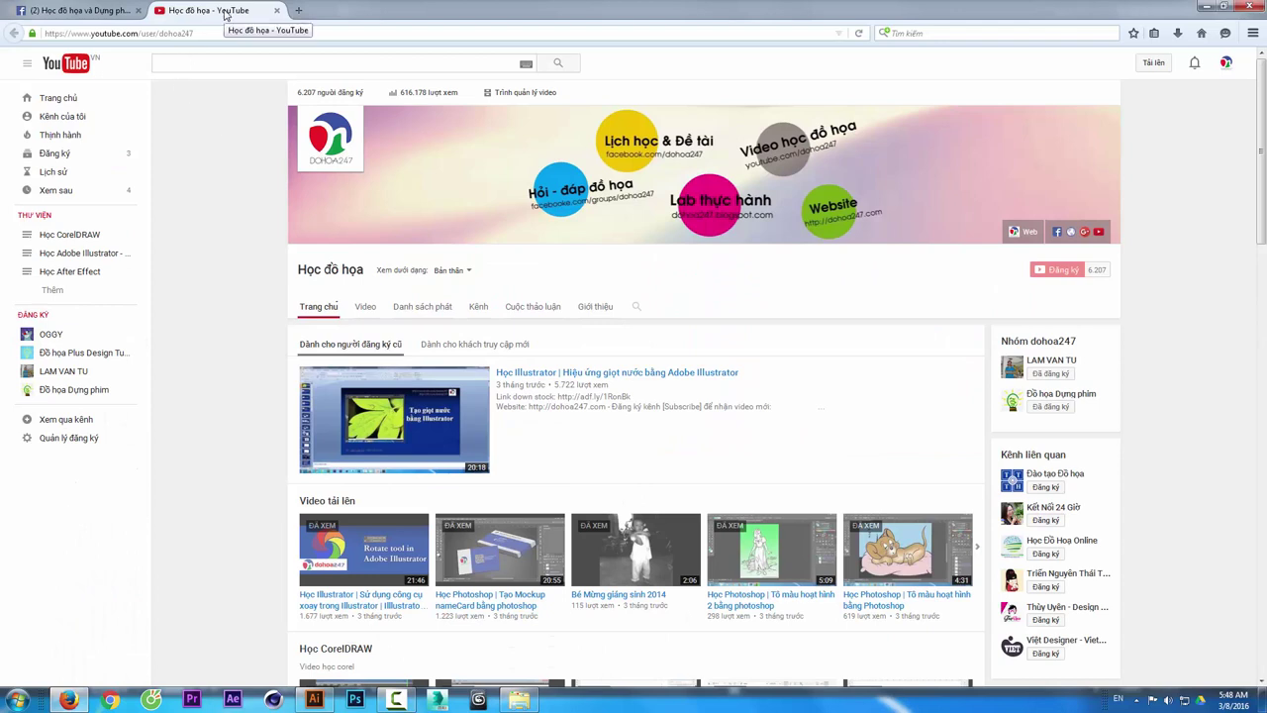